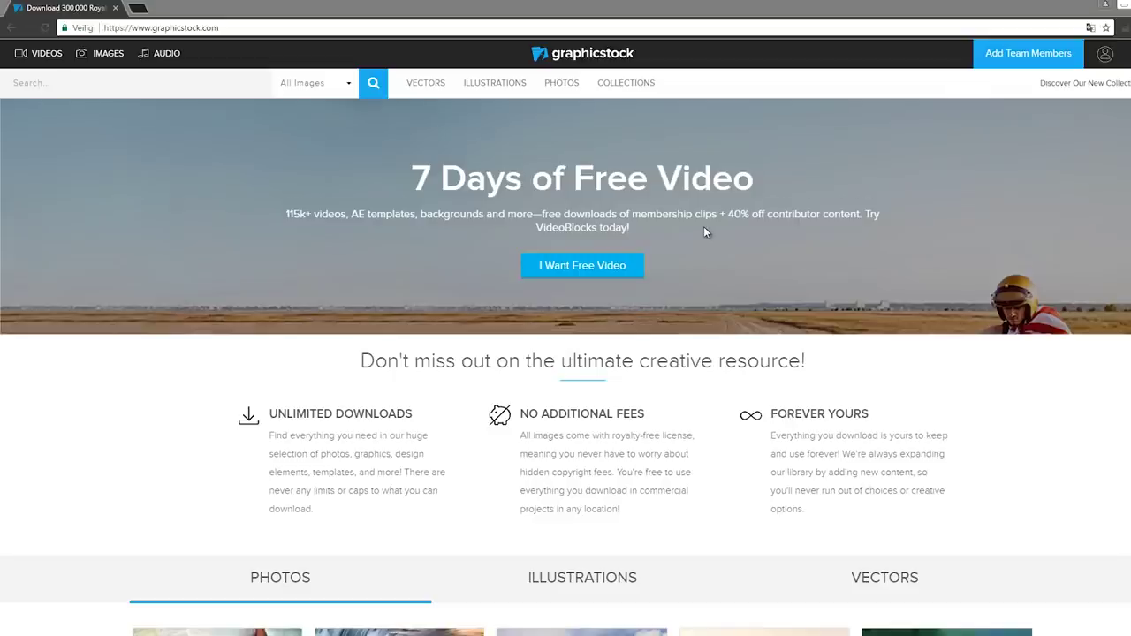
Step: Browse GraphicStock's featured photos, the Keila Waterfall stock image page and the Photos categories
scroll(703, 227, "down", 5)
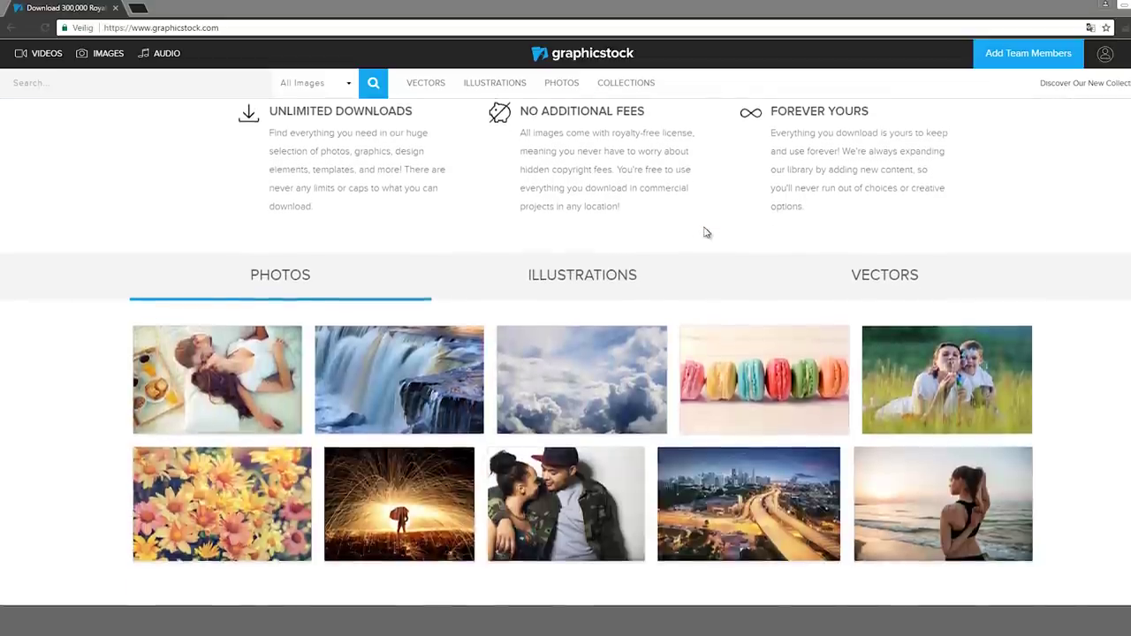
scroll(706, 232, "down", 1)
left_click(436, 254)
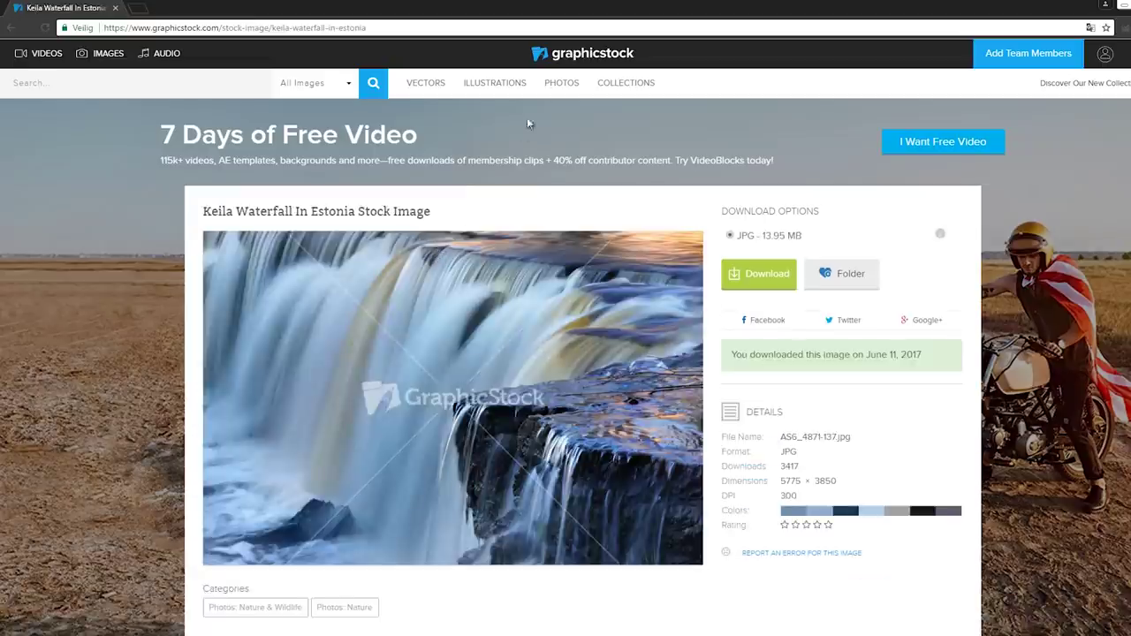
left_click(564, 84)
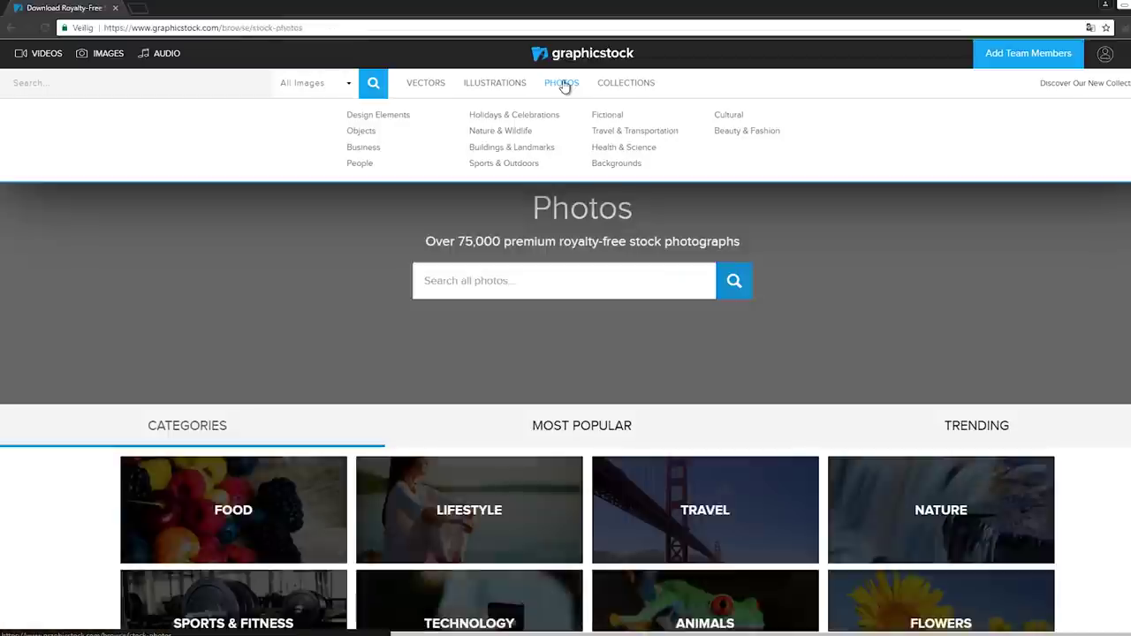
scroll(535, 194, "down", 4)
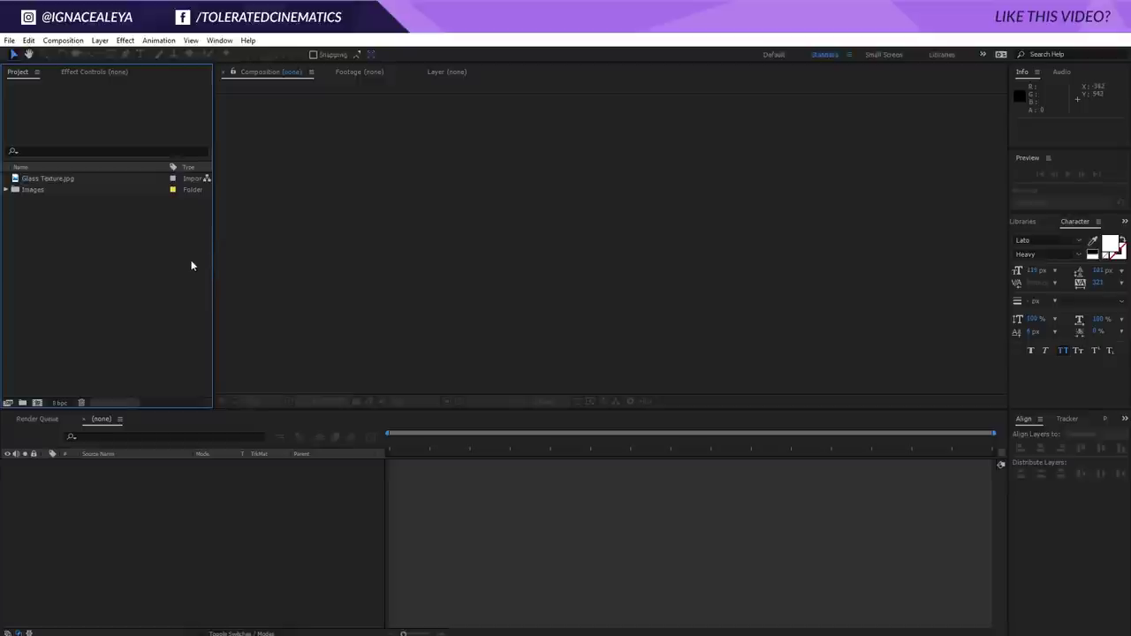
Step: Switch to After Effects and preview the image AS6_7490-168.jpg from the project's Images folder
left_click(6, 190)
double_click(50, 222)
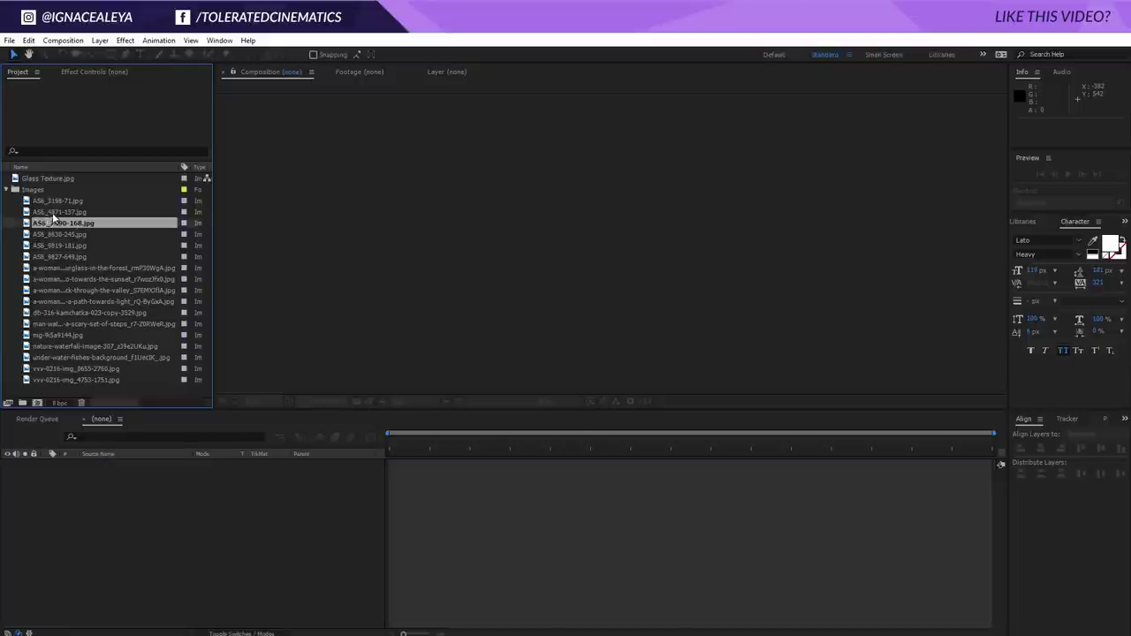
scroll(531, 267, "down", 4)
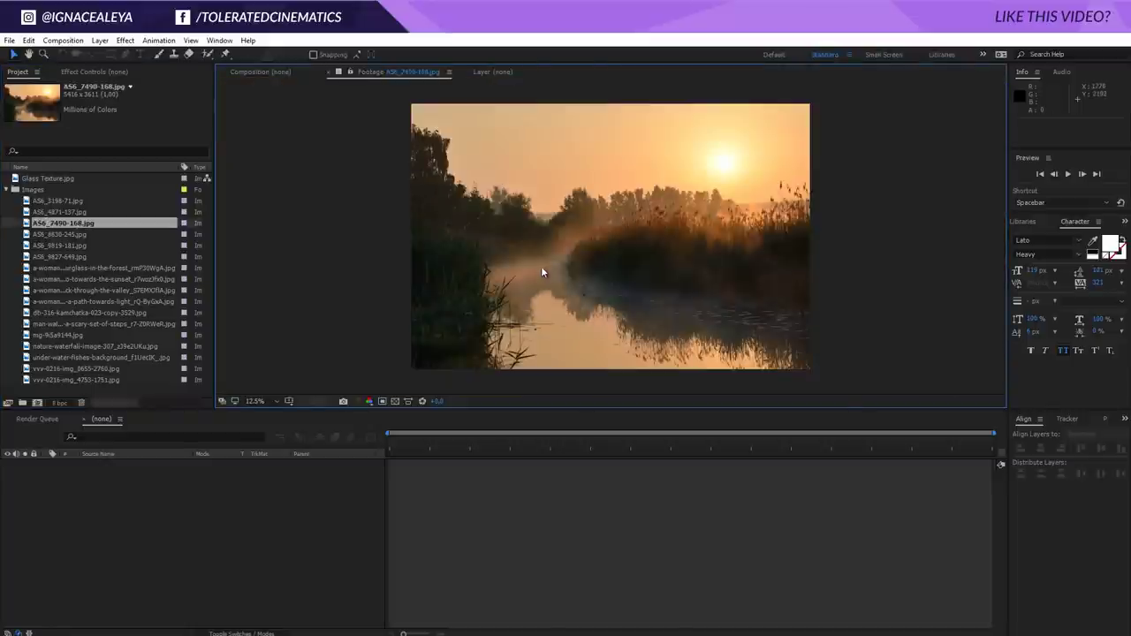
scroll(542, 268, "up", 2)
scroll(539, 277, "down", 2)
Step: Collapse the Images folder and preview Glass Texture.jpg in the footage viewer
left_click(15, 191)
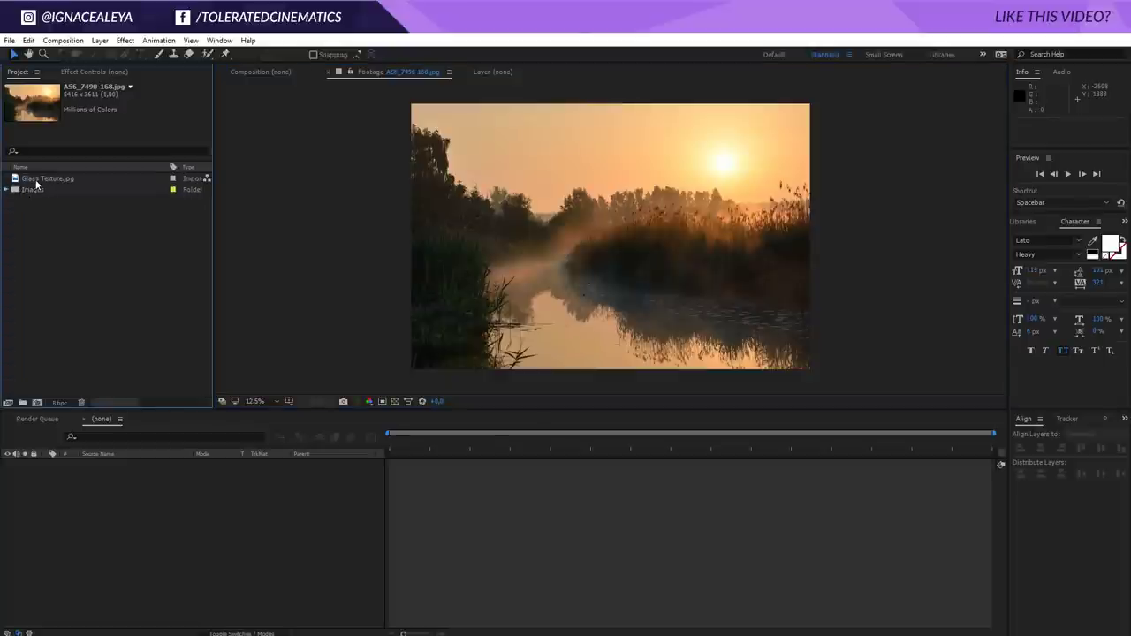
double_click(35, 180)
scroll(620, 274, "up", 2)
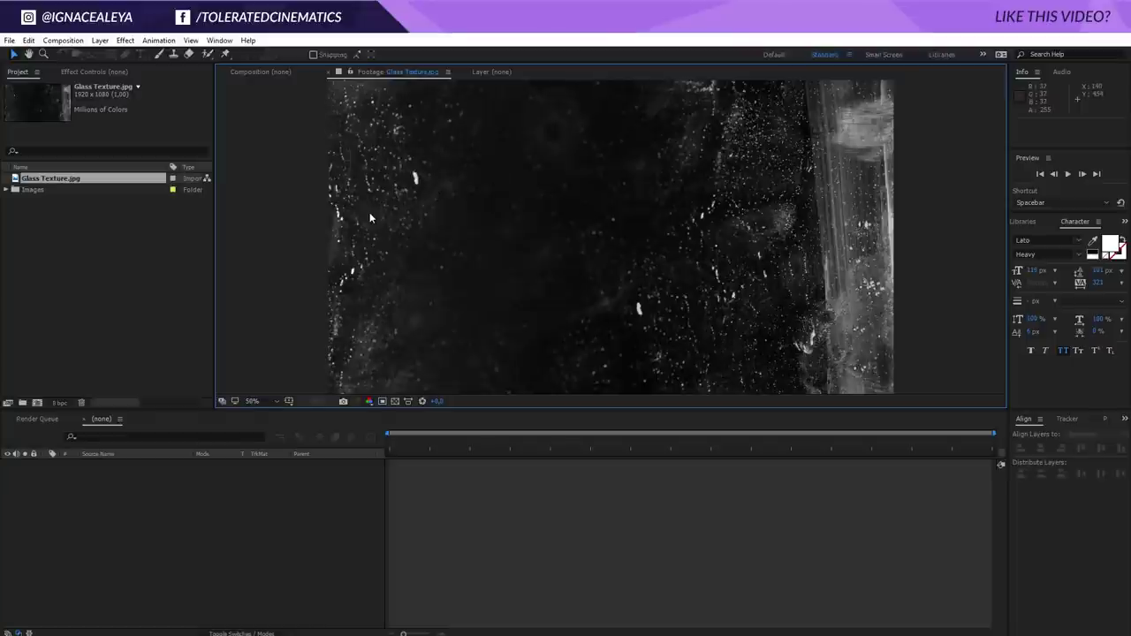
Step: Create a composition named Main Comp at 1920 x 1080 px, 30 fps, with a duration of 10 seconds
left_click(37, 402)
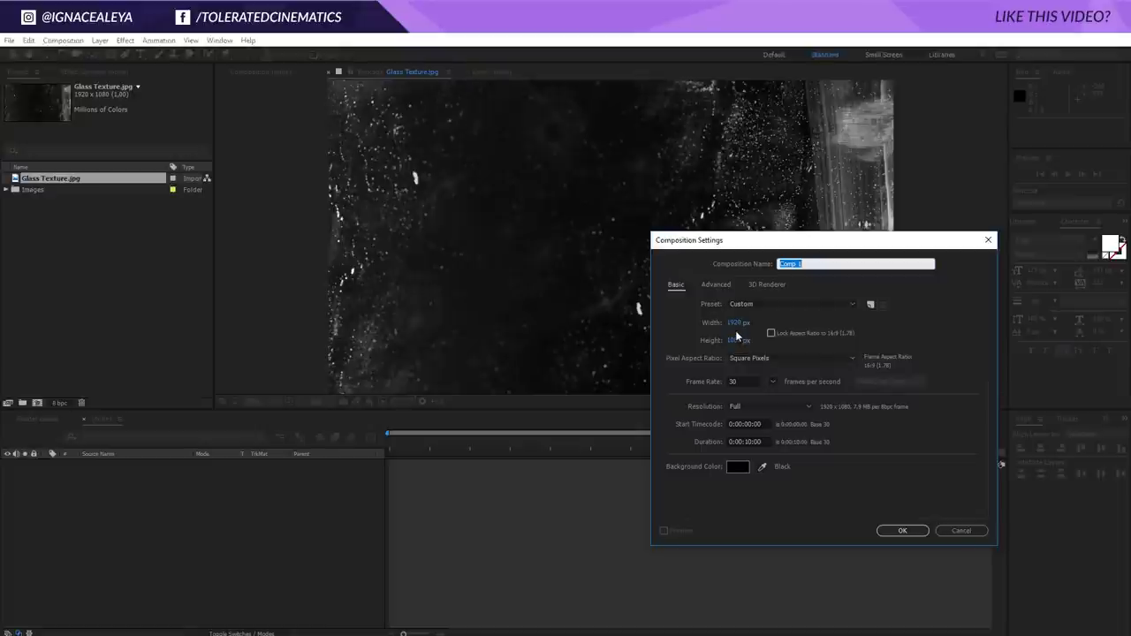
type("Main")
left_click(920, 531)
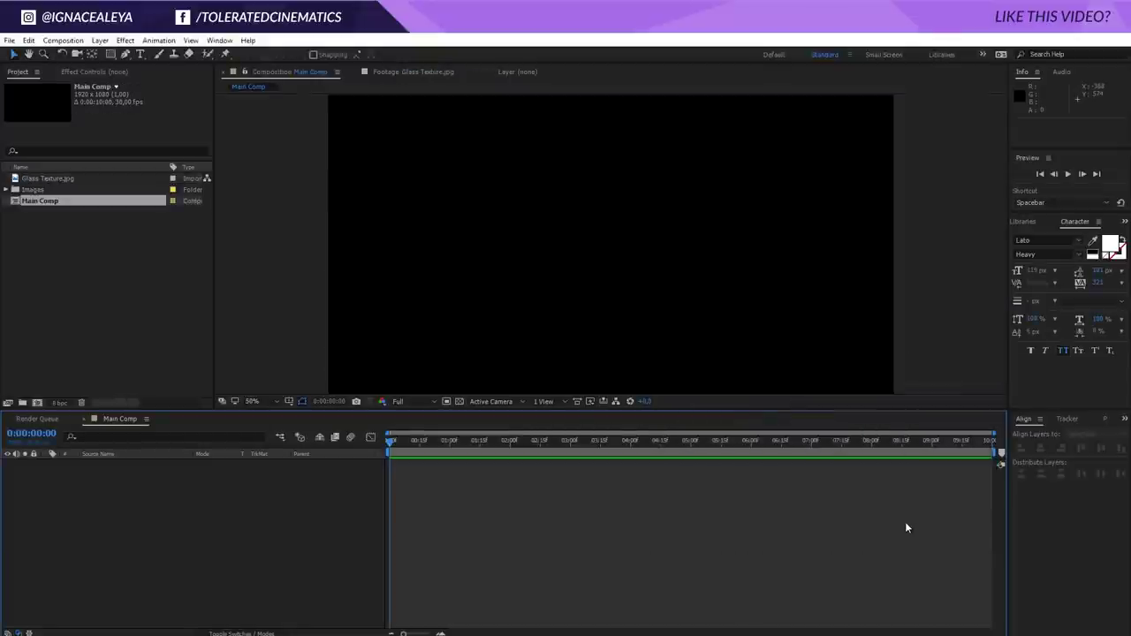
Step: Add AS6_8630-245.jpg from the Images folder to Main Comp and scale the layer to 33%
left_click(4, 192)
left_click(57, 232)
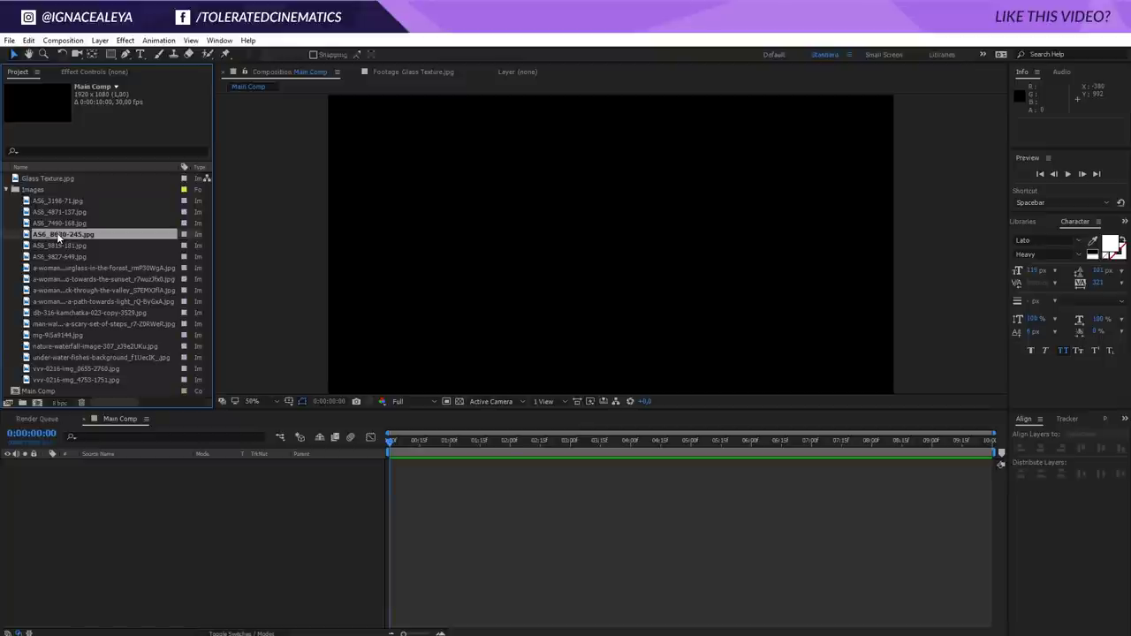
left_click_drag(64, 235, 249, 520)
key("comma")
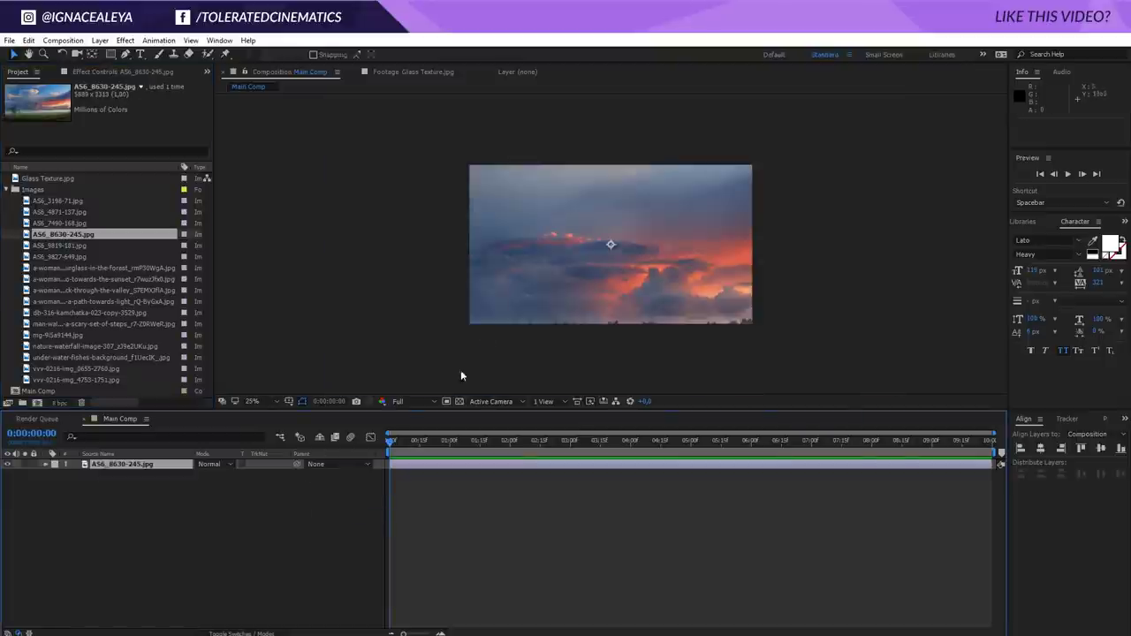
key("s")
mouse_move(233, 475)
left_mouse_down()
mouse_move(205, 489)
mouse_move(224, 487)
left_mouse_up()
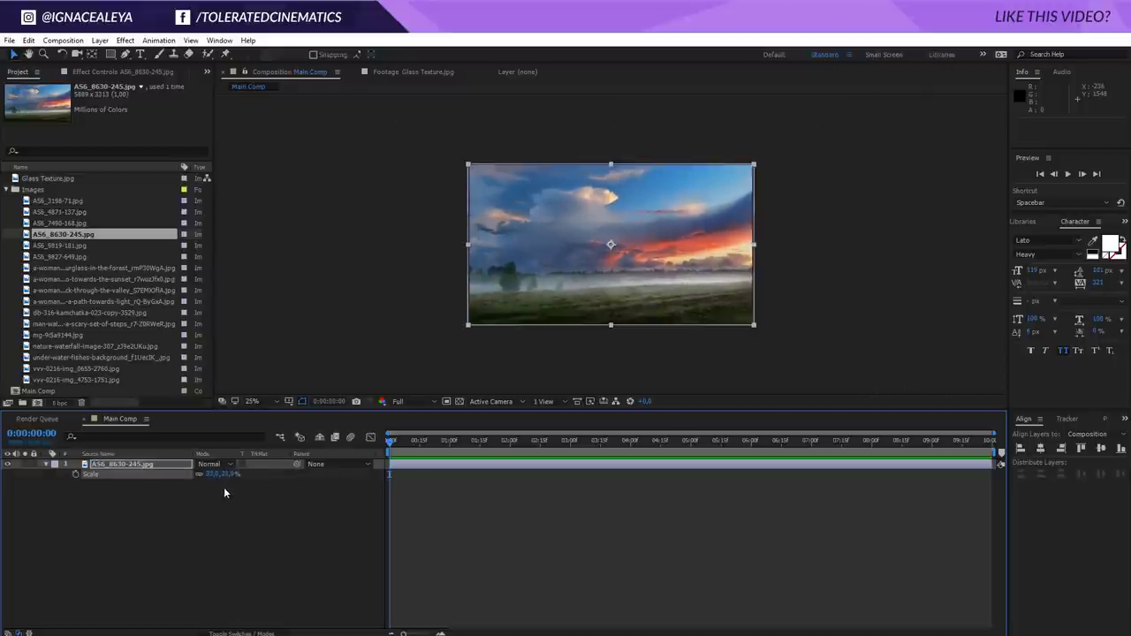
Step: Pre-compose the photo layer as Image 01, moving all attributes into the new composition
left_click(100, 40)
left_click(51, 480)
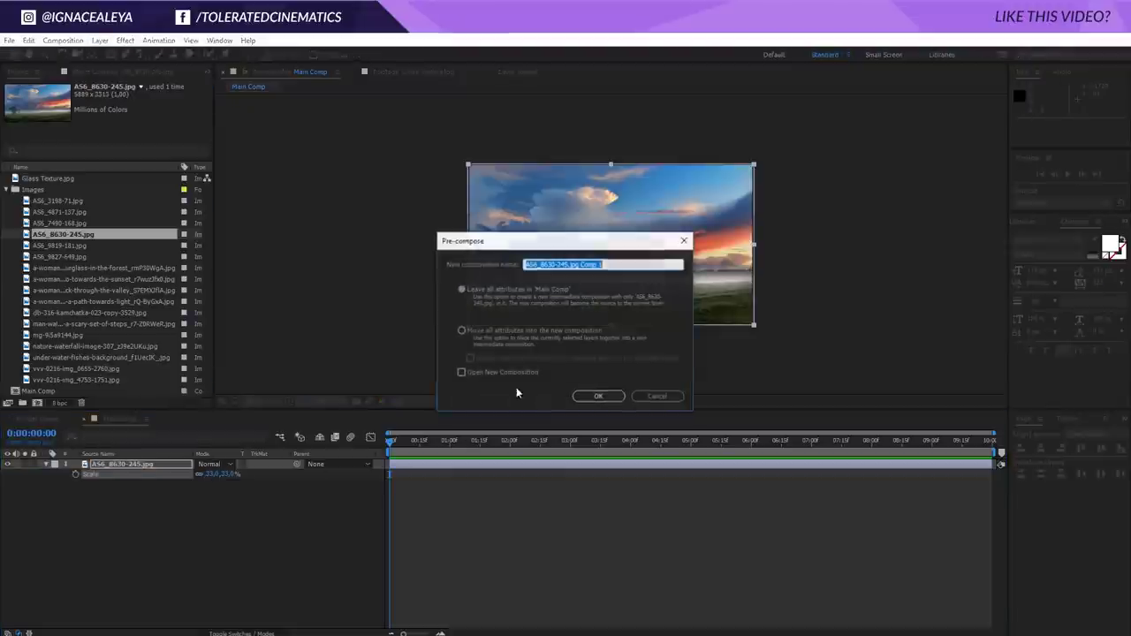
left_click(477, 334)
left_click(641, 263)
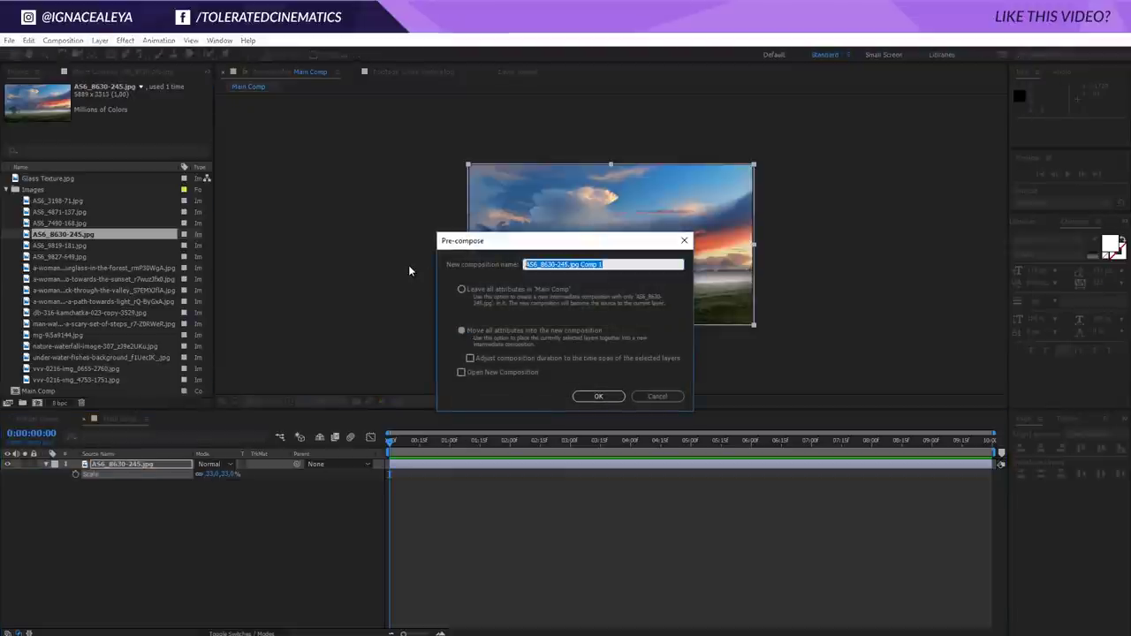
type("Image 01")
key("Return")
Step: Look inside the Image 01 precomp and return to Main Comp
key("period")
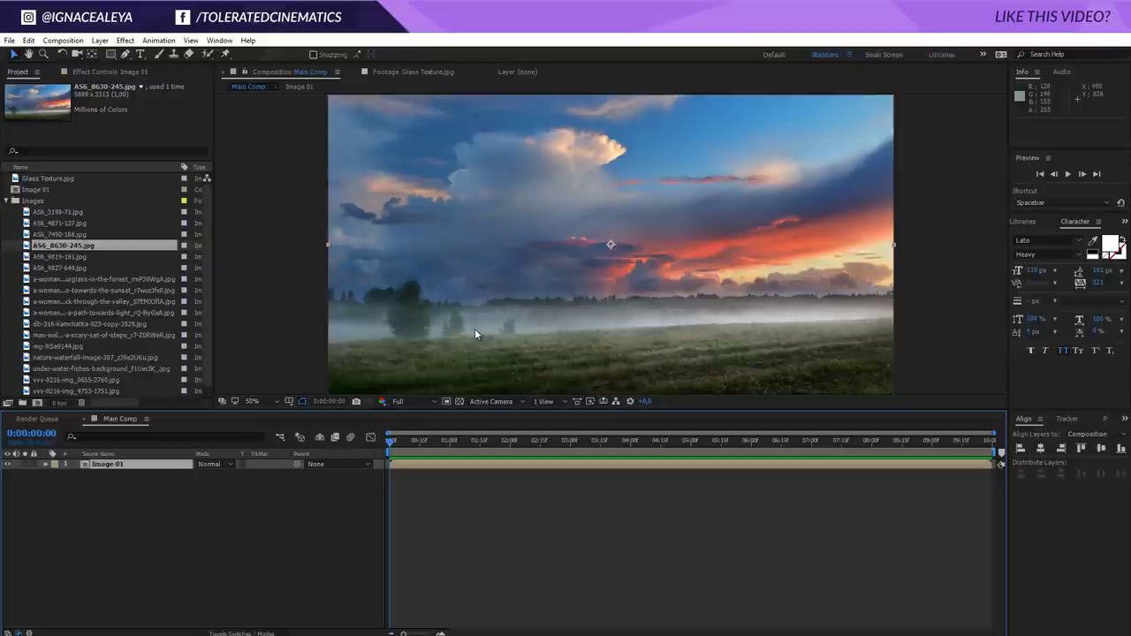
key("comma")
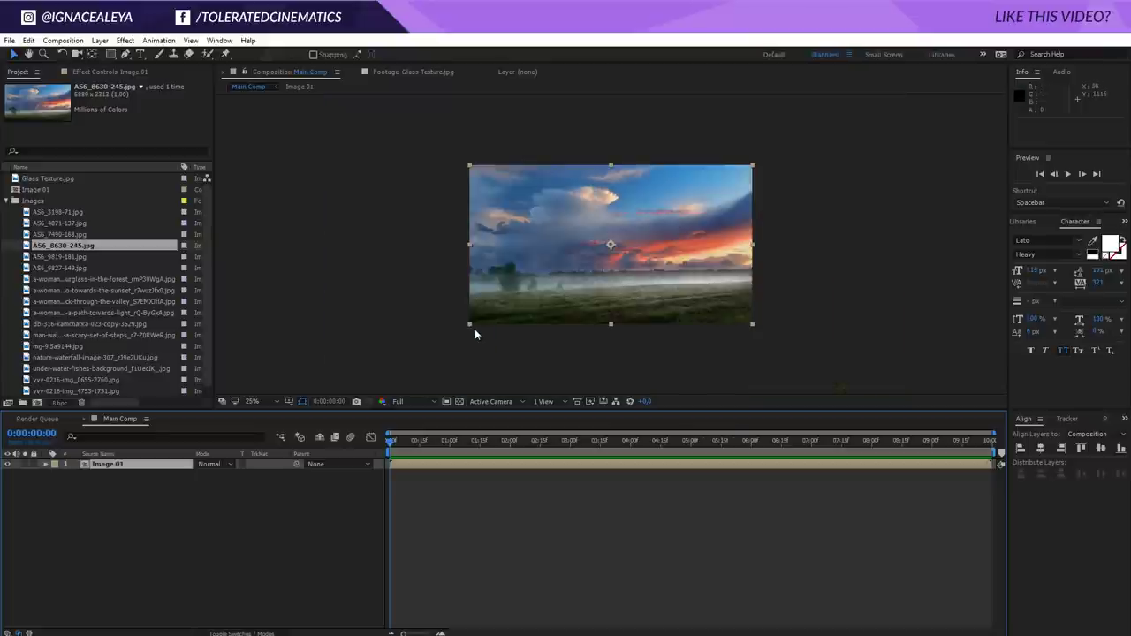
double_click(133, 464)
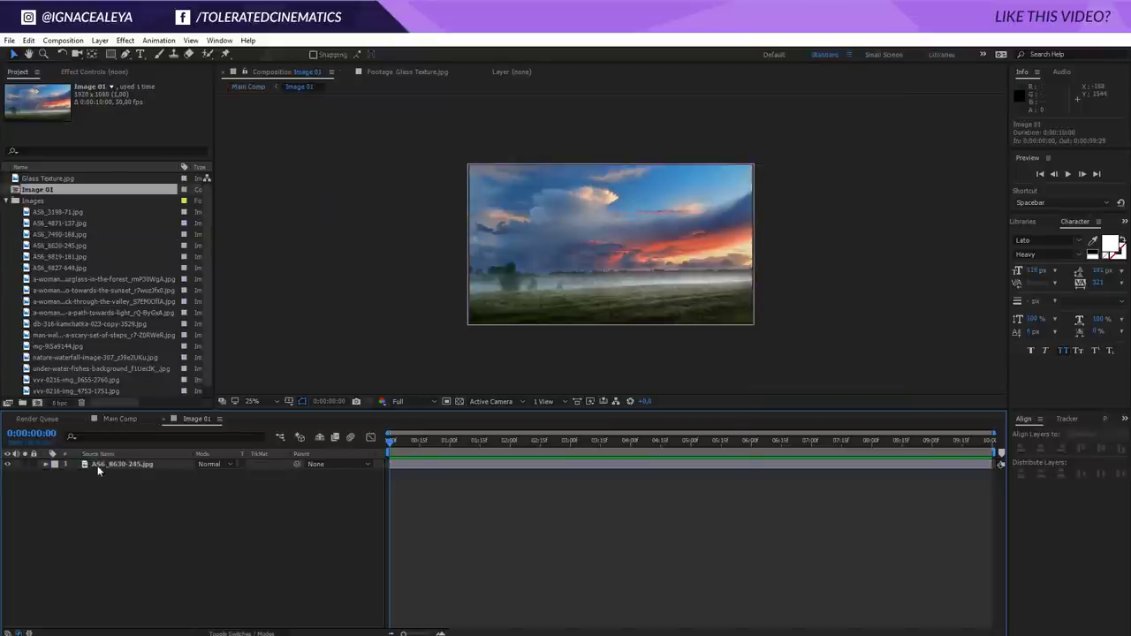
left_click(116, 419)
key("period")
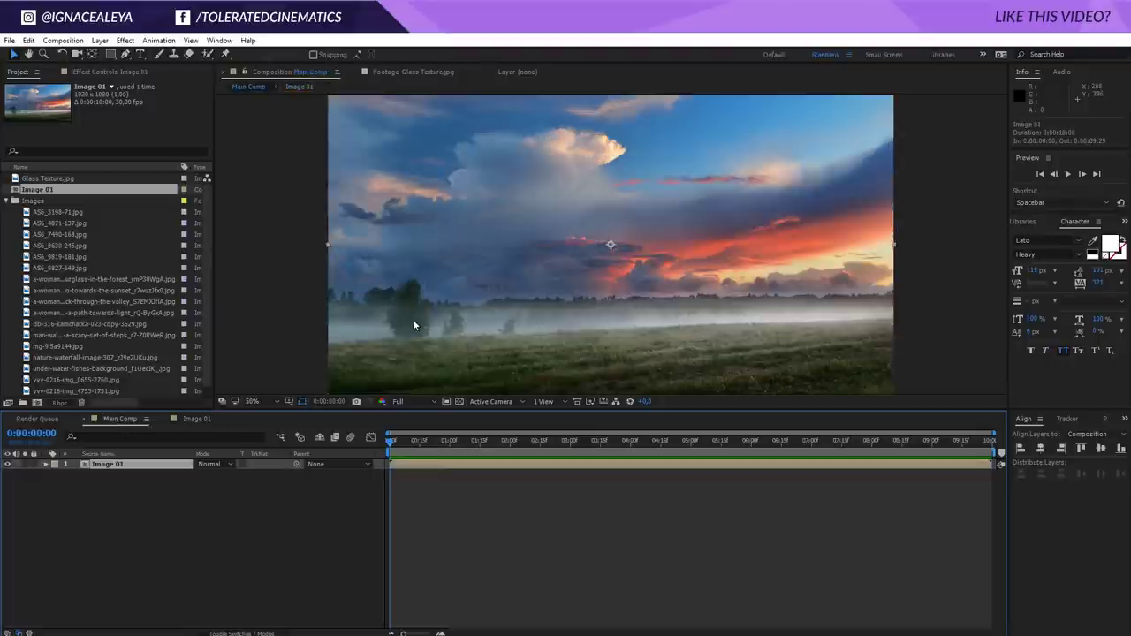
key("comma")
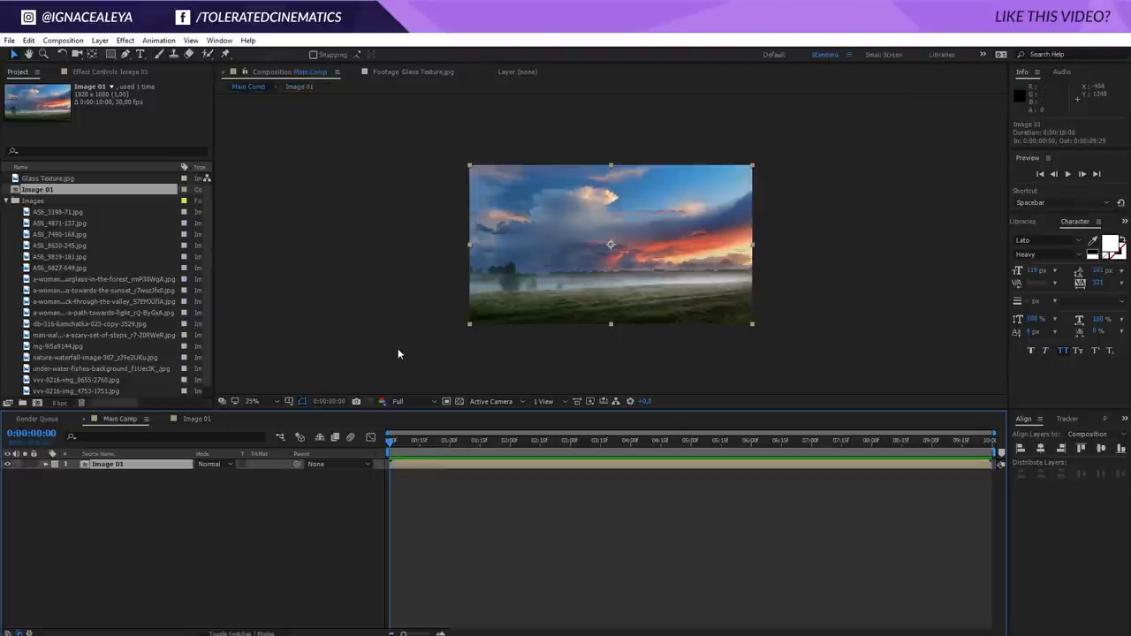
Step: Add a two-node camera with its default settings to Main Comp and dismiss the 2D layer warning
right_click(298, 497)
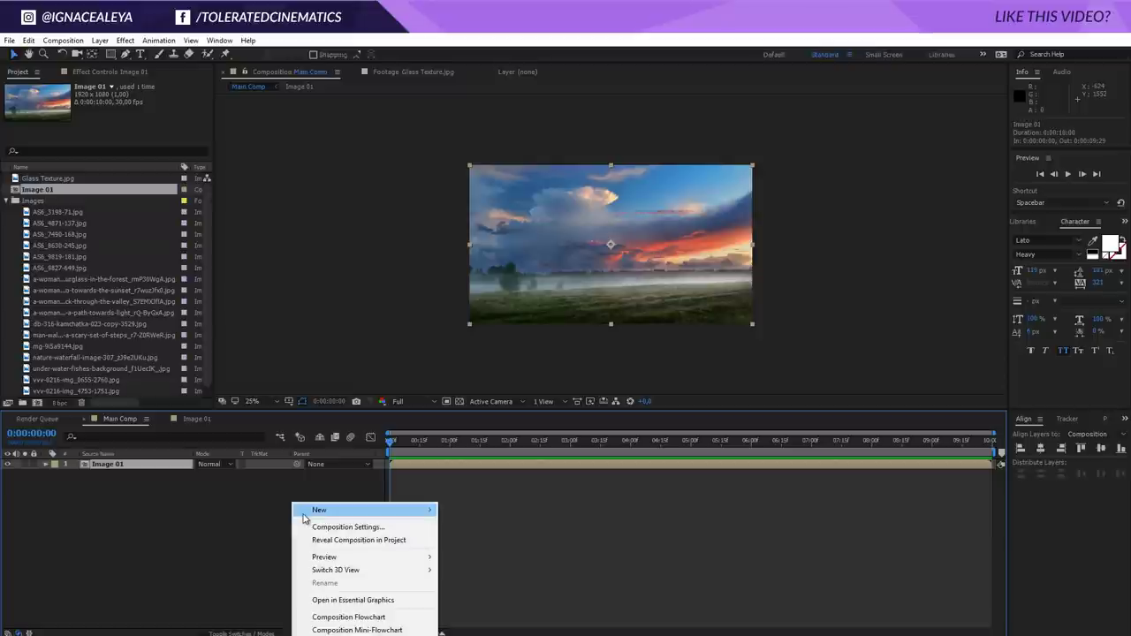
mouse_move(304, 515)
left_click(196, 566)
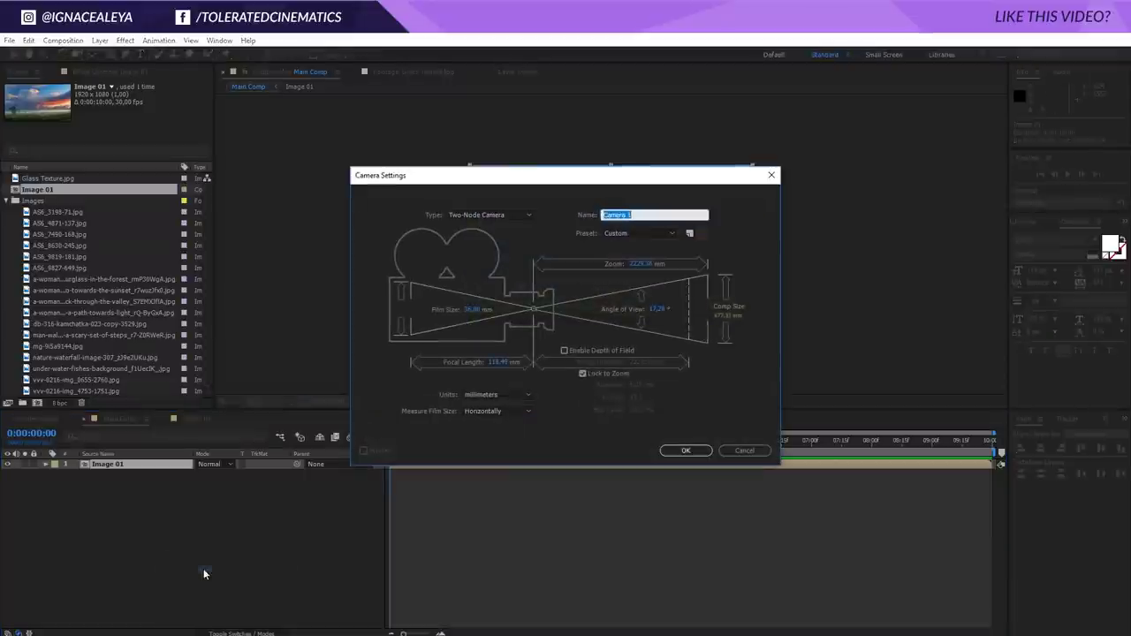
left_click(686, 451)
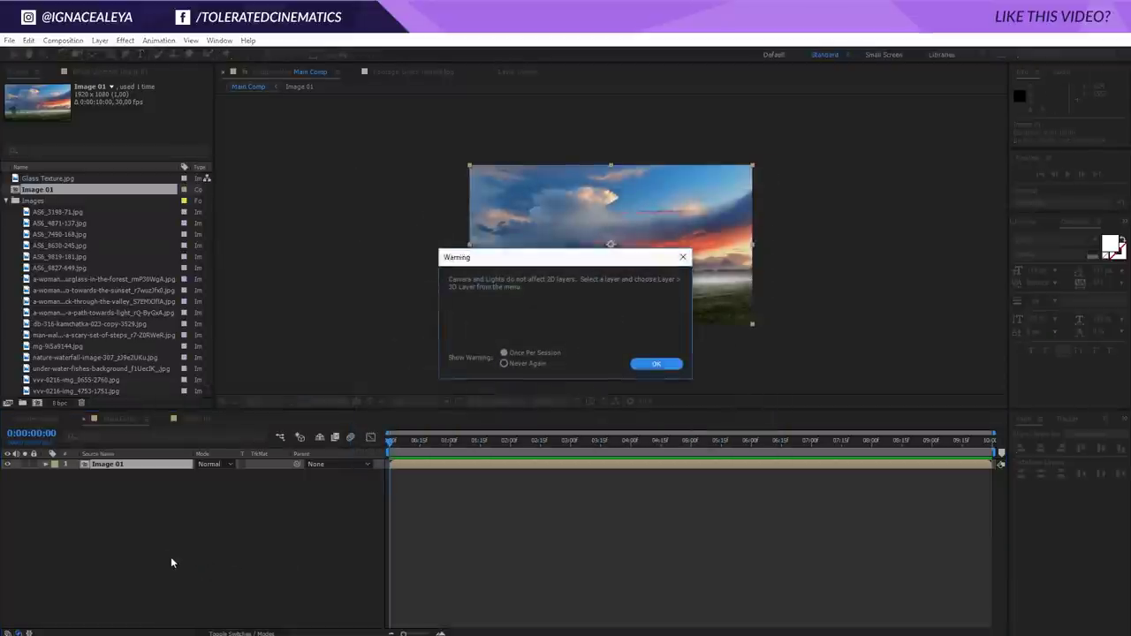
left_click(654, 366)
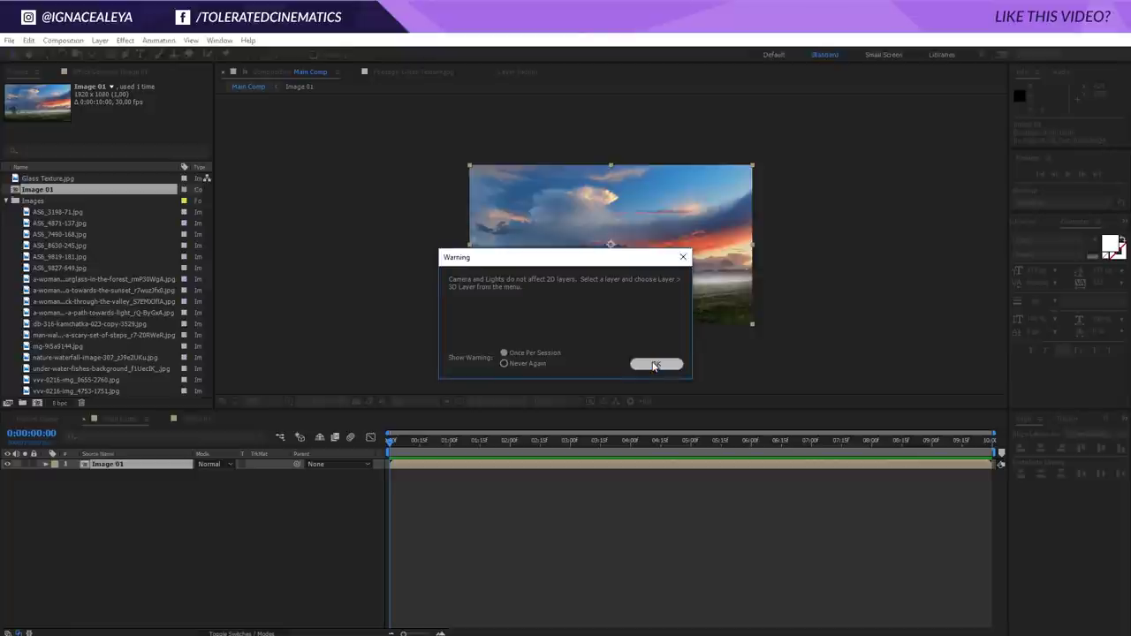
Step: Add a null object to Main Comp and rename it Camera Control
right_click(168, 506)
mouse_move(194, 509)
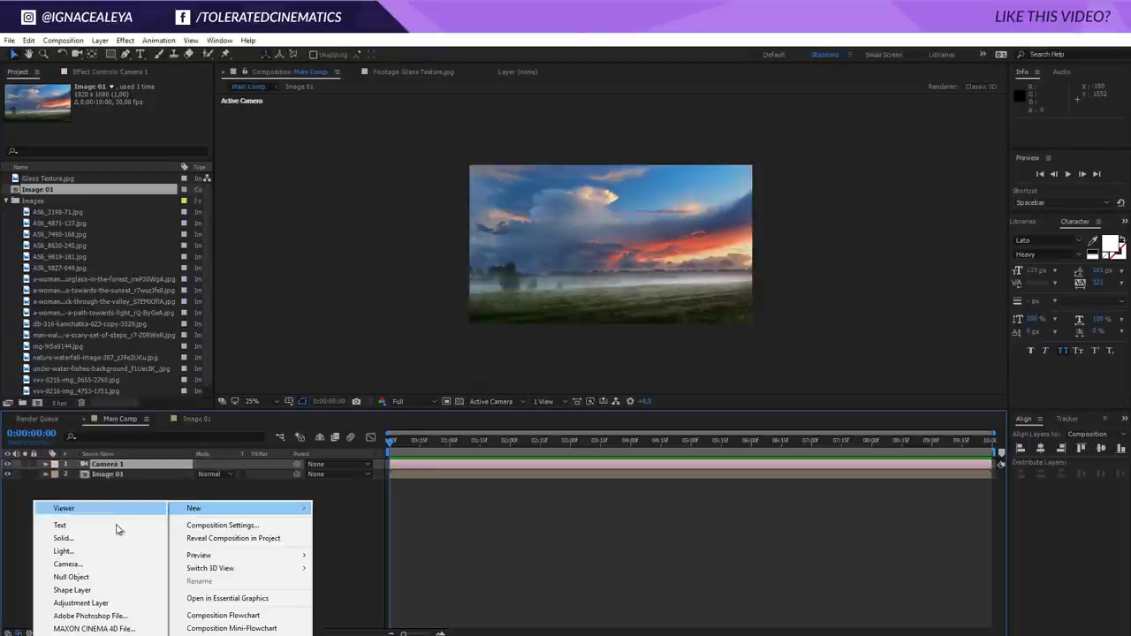
left_click(85, 577)
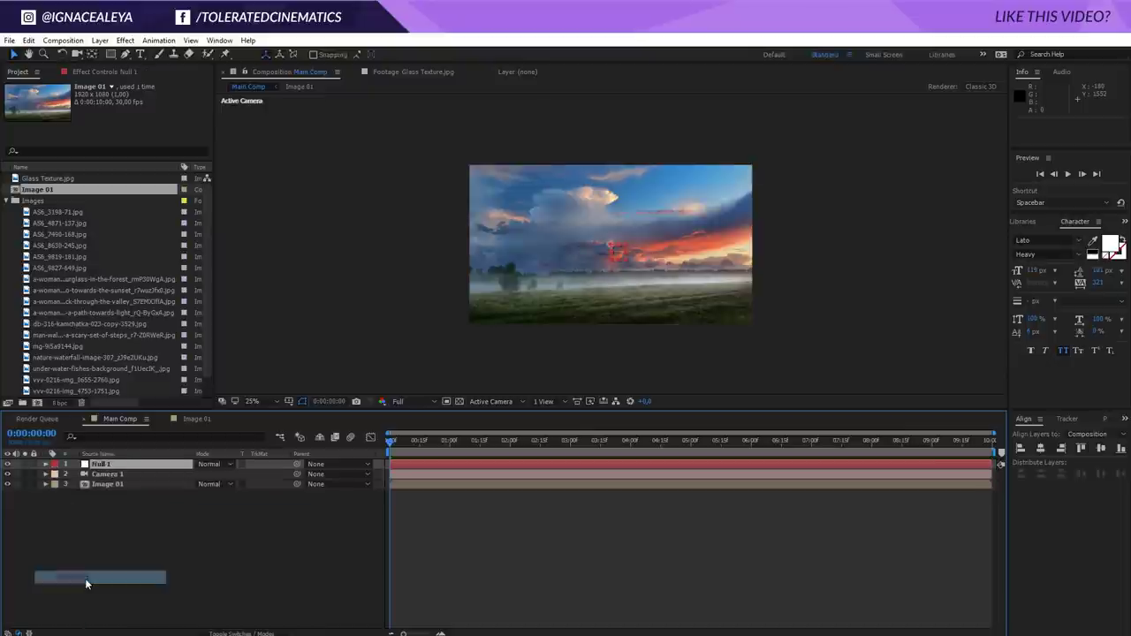
key("Return")
type("Camera Control")
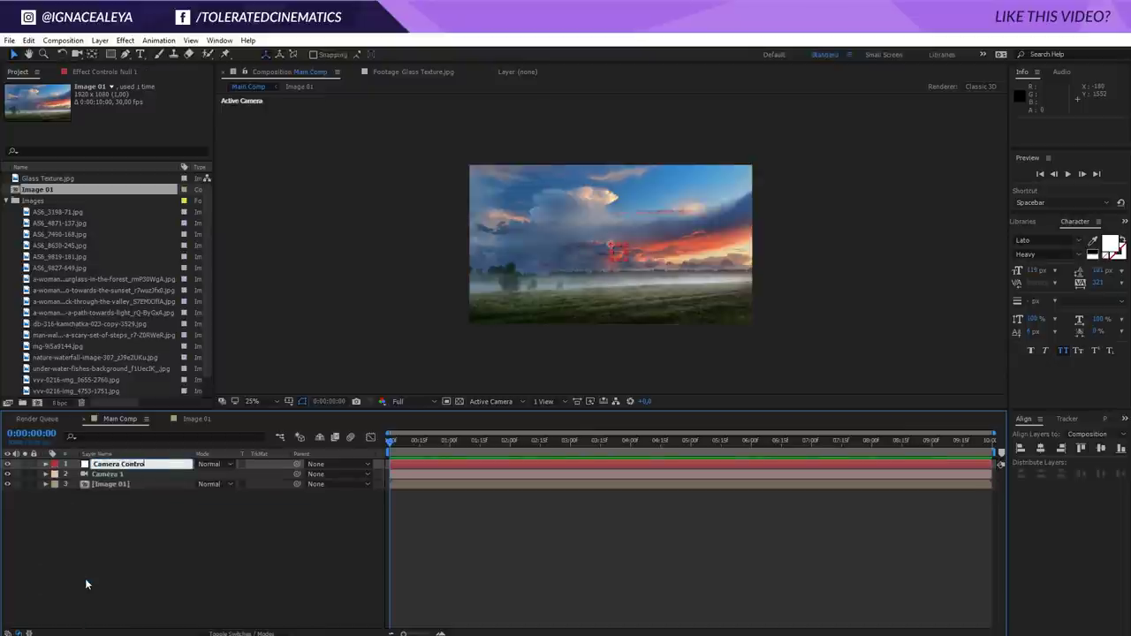
key("Return")
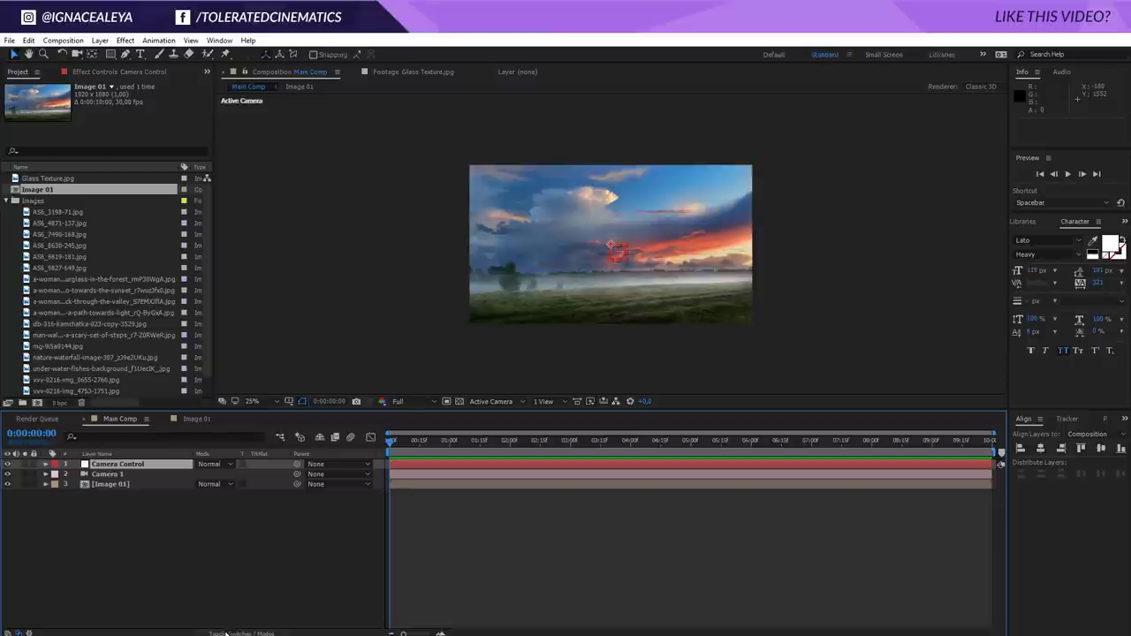
Step: Parent Camera 1 to the Camera Control null and make the null a 3D layer
left_click(237, 633)
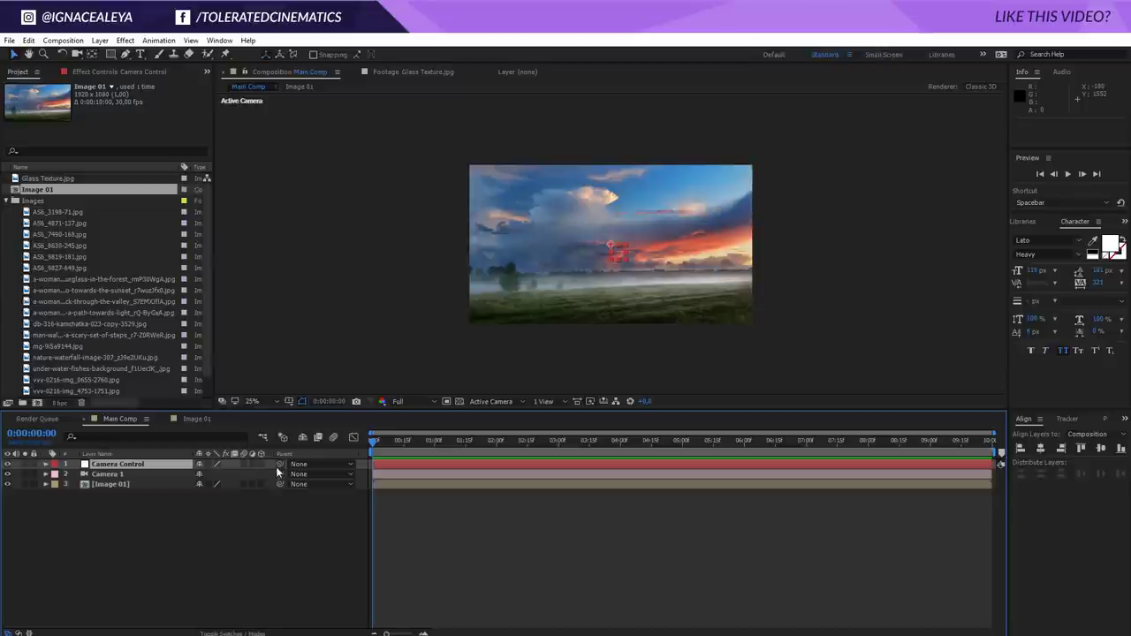
left_click_drag(279, 475, 119, 469)
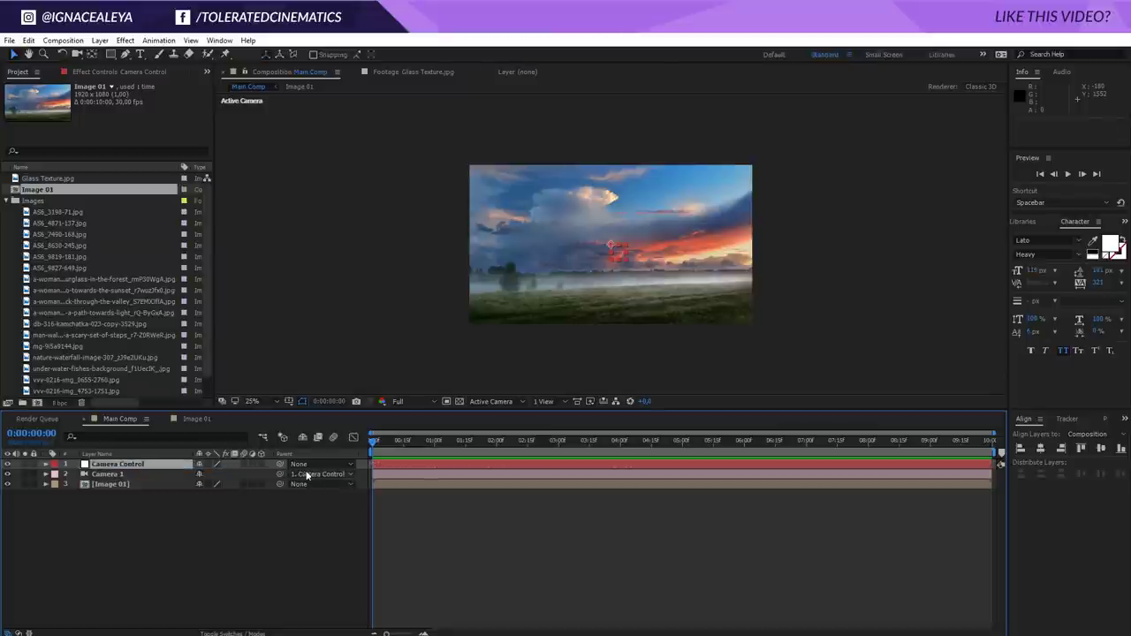
left_click(261, 464)
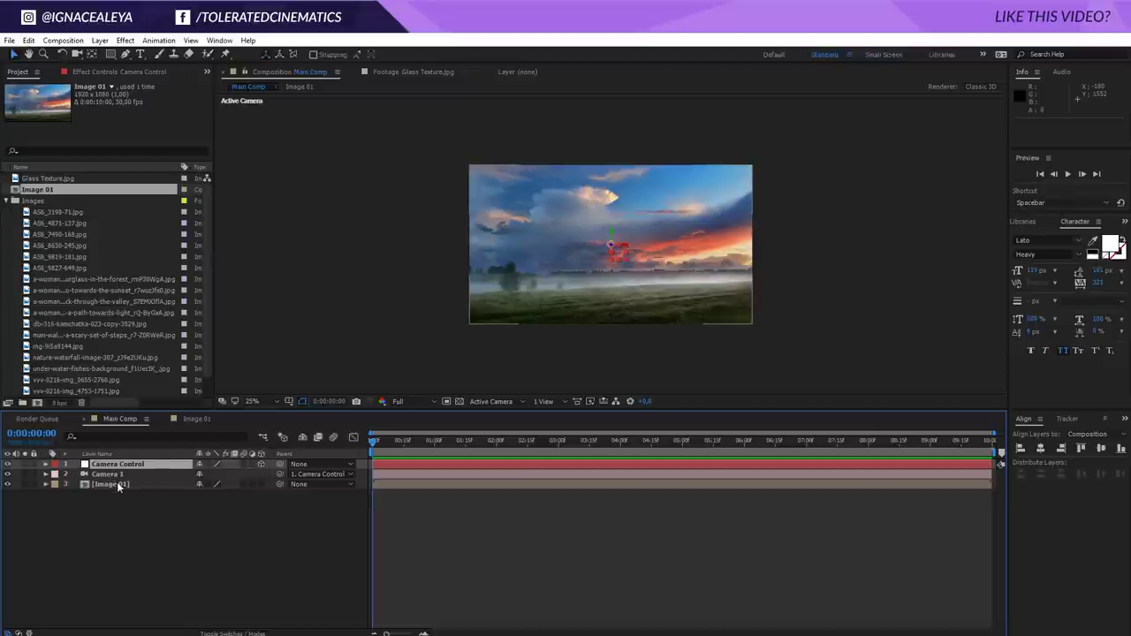
Step: Undo the trial position change on the Camera Control null and make the Image 01 layer 3D
key("p")
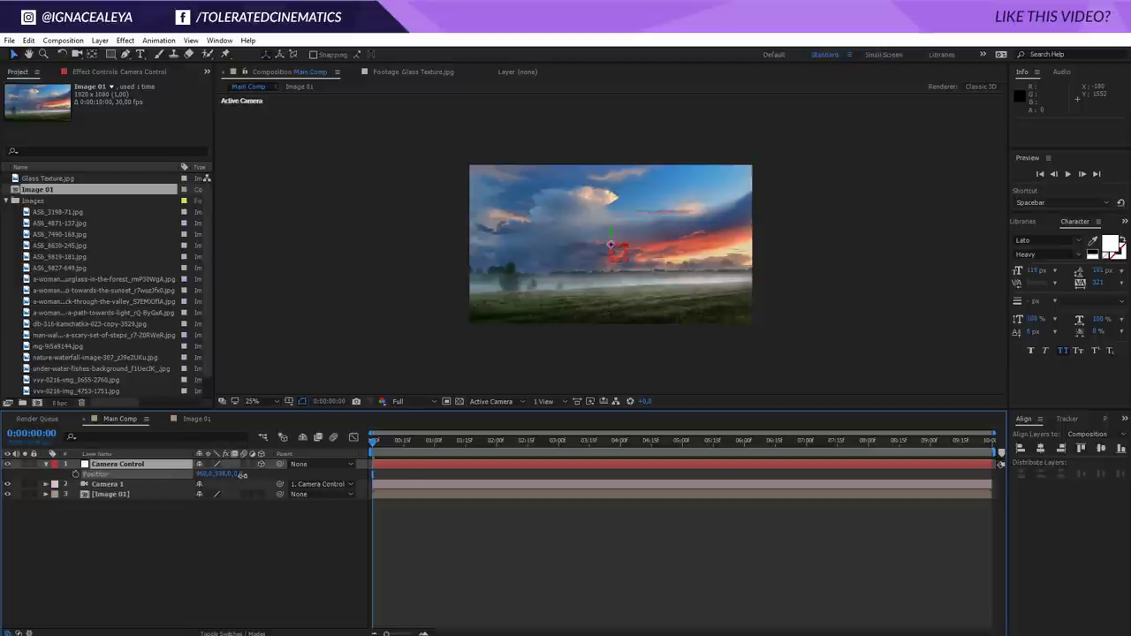
key("ctrl+z")
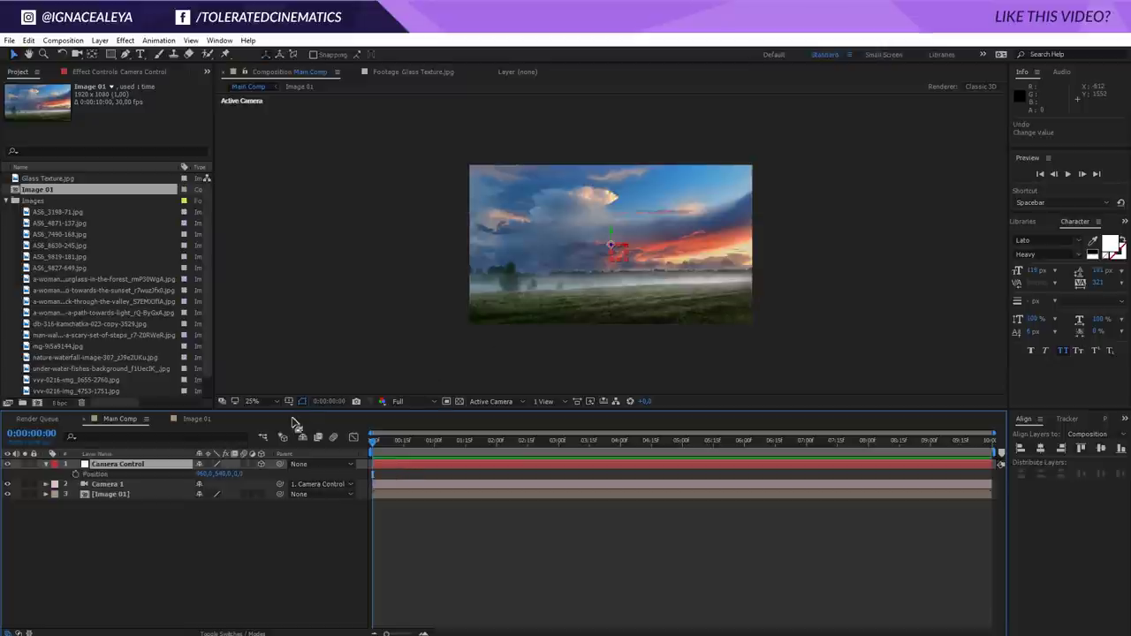
left_click(257, 402)
left_click(262, 429)
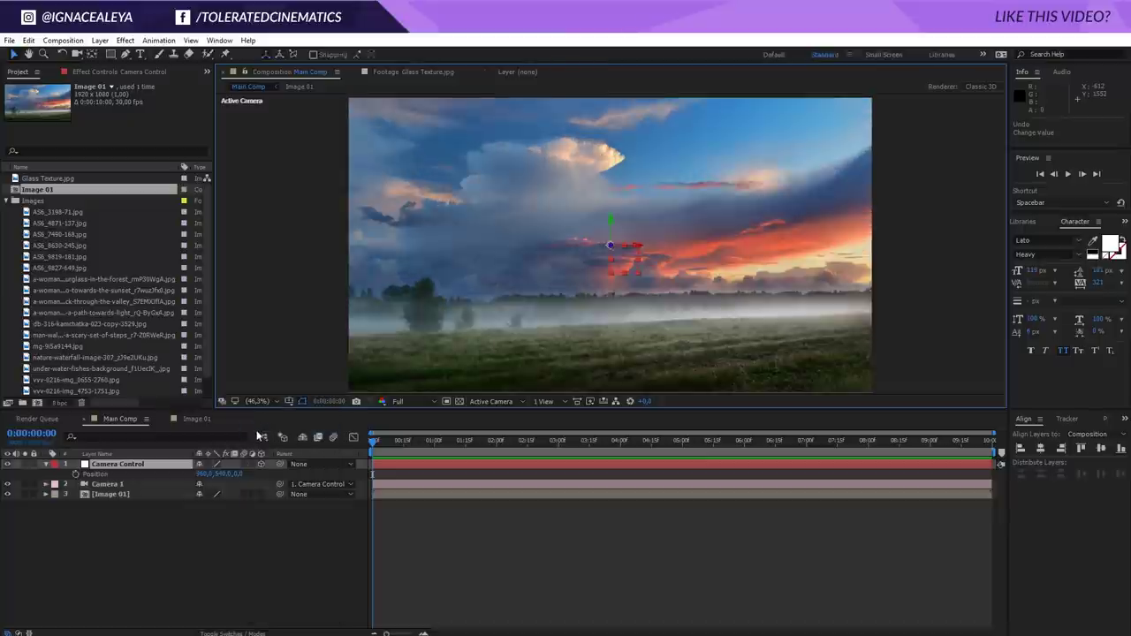
left_click(262, 496)
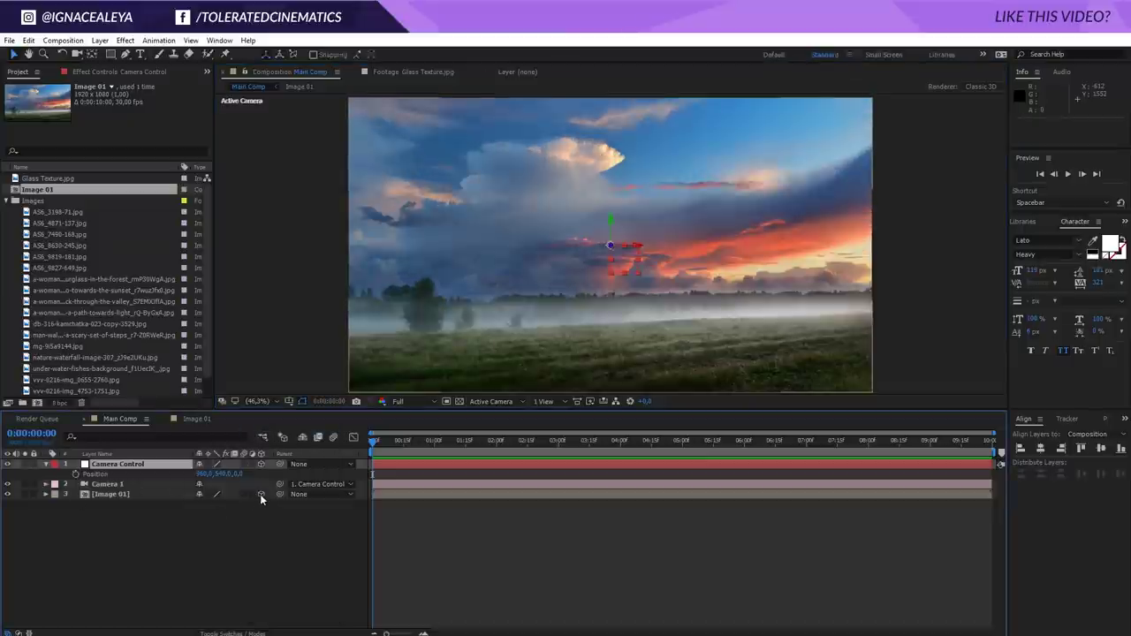
Step: Set the Image 01 layer's Z position to 10000
left_click(139, 496)
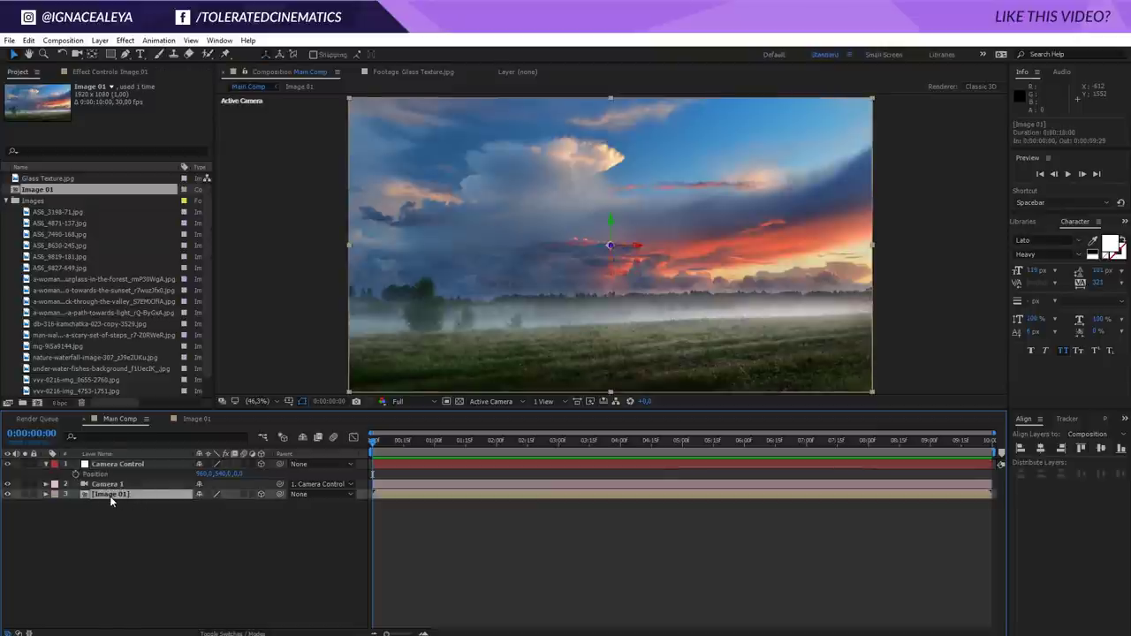
key("p")
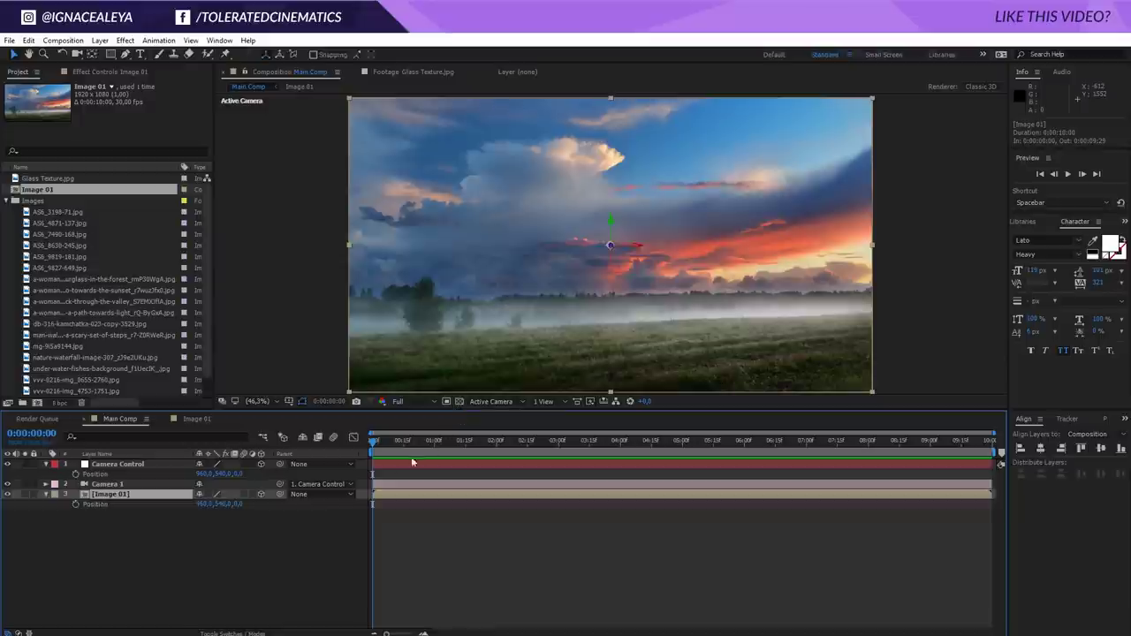
left_click(242, 504)
type("10000")
key("Return")
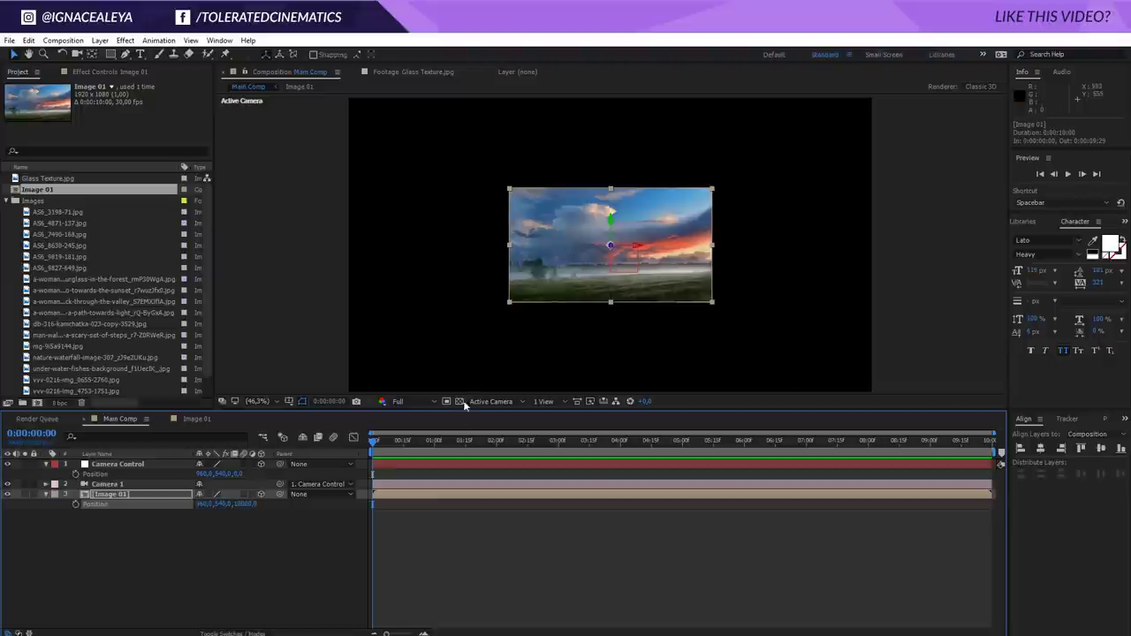
Step: Scale the Image 01 layer up to about 264% so it fills the composition frame
key("comma")
key("comma")
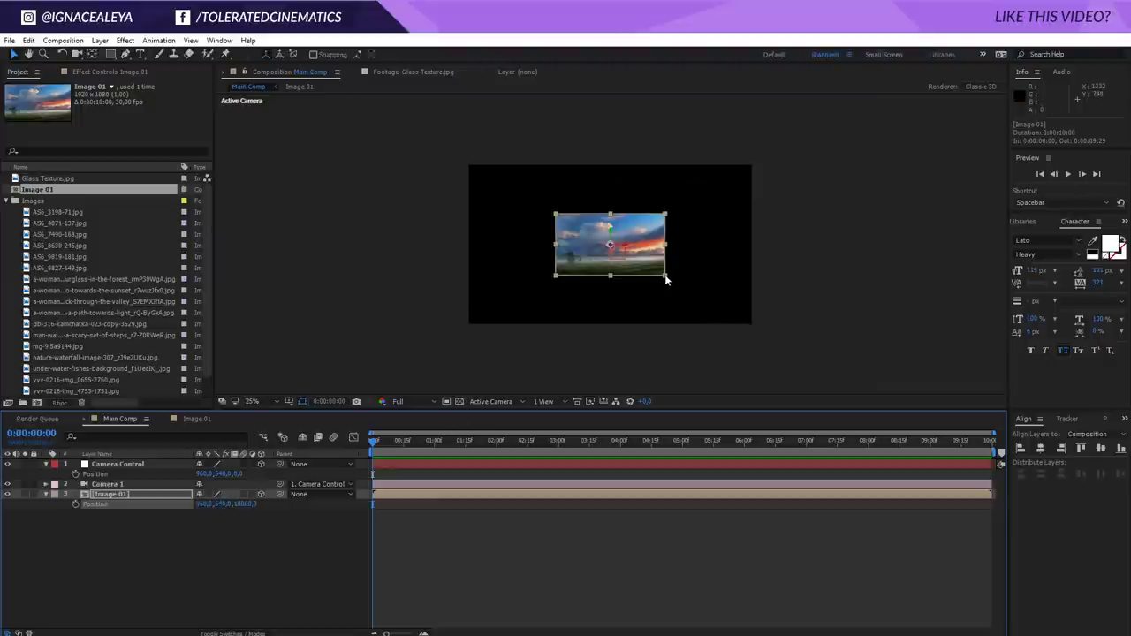
left_click(667, 280)
left_click_drag(666, 280, 755, 360)
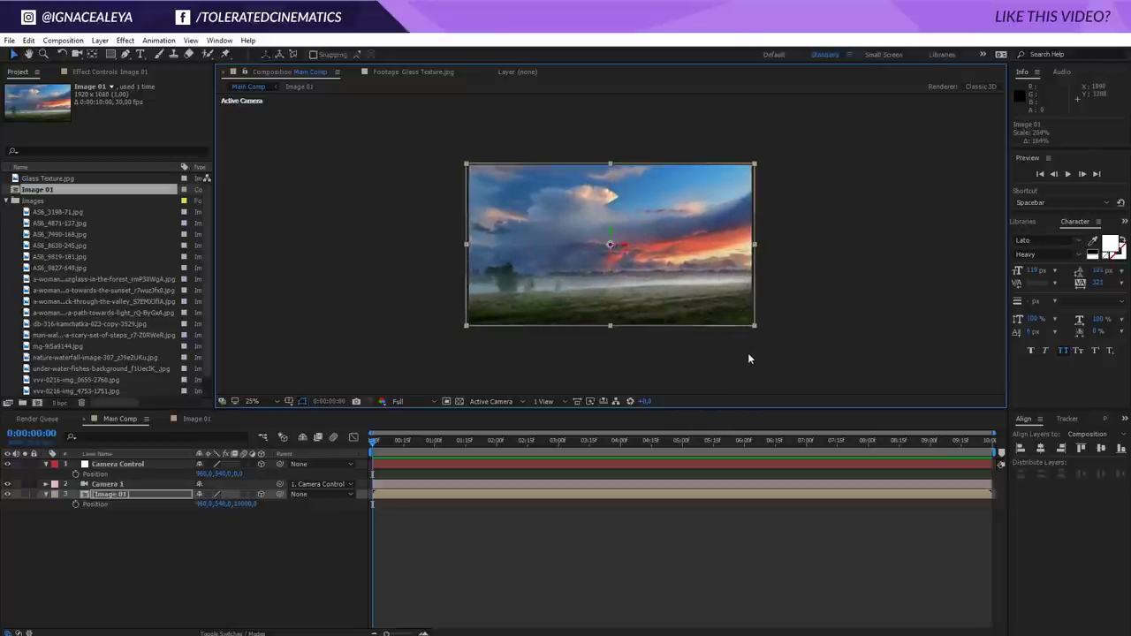
left_click_drag(408, 445, 362, 466)
left_click_drag(223, 474, 79, 447)
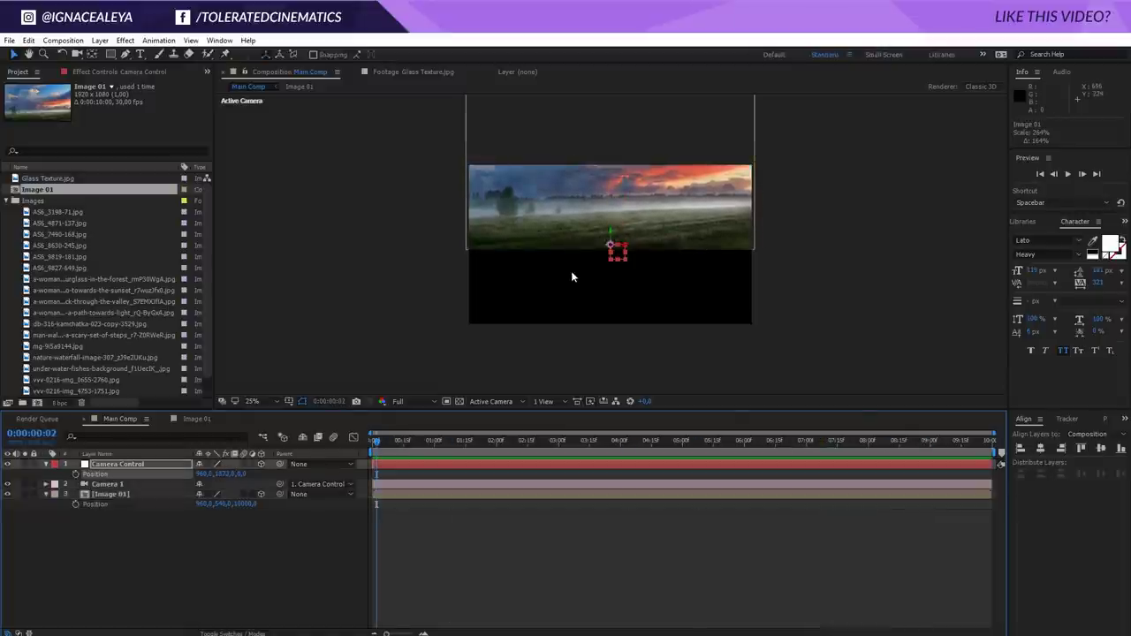
key("ctrl+z")
key("Home")
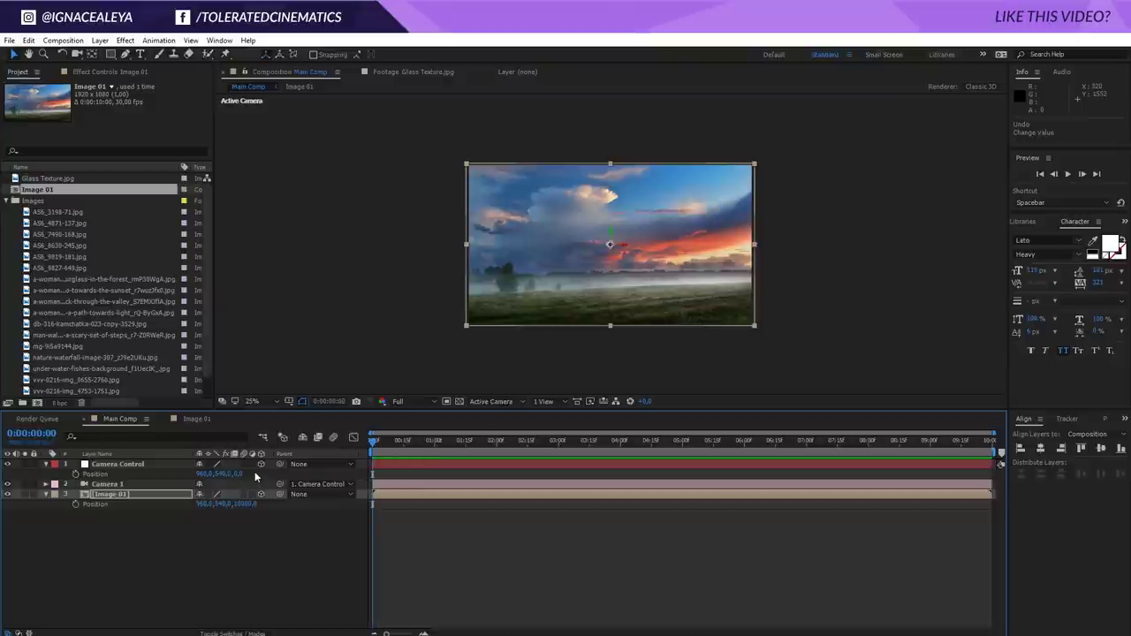
Step: Move the Camera Control null to about 558, 803, 3133 and start position keyframes at the first frame
left_click_drag(239, 474, 892, 460)
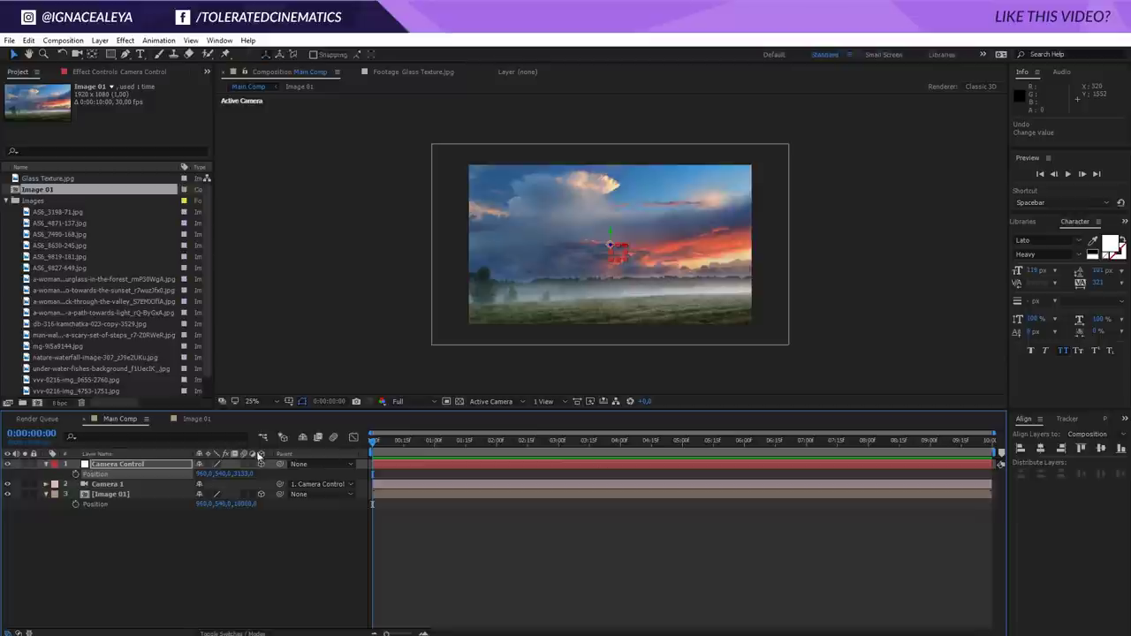
left_click_drag(223, 473, 294, 478)
left_click_drag(212, 474, 222, 474)
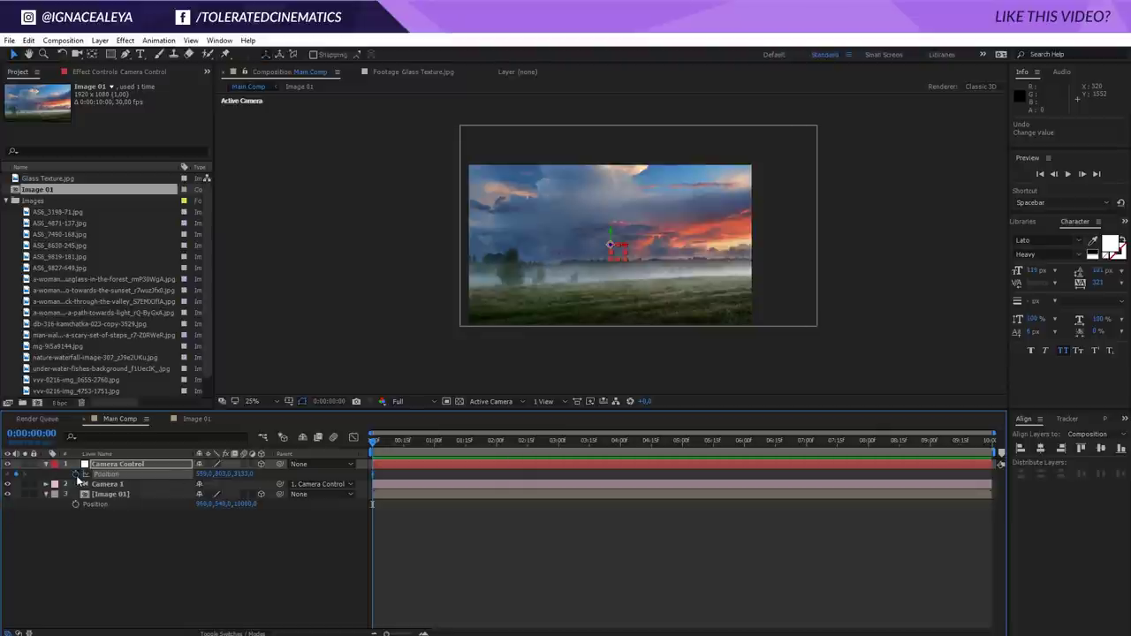
left_click(106, 476)
Step: Reset the Camera Control null's position at 0:00:09:29 as the end keyframe and preview the camera move
left_click_drag(405, 446, 1064, 468)
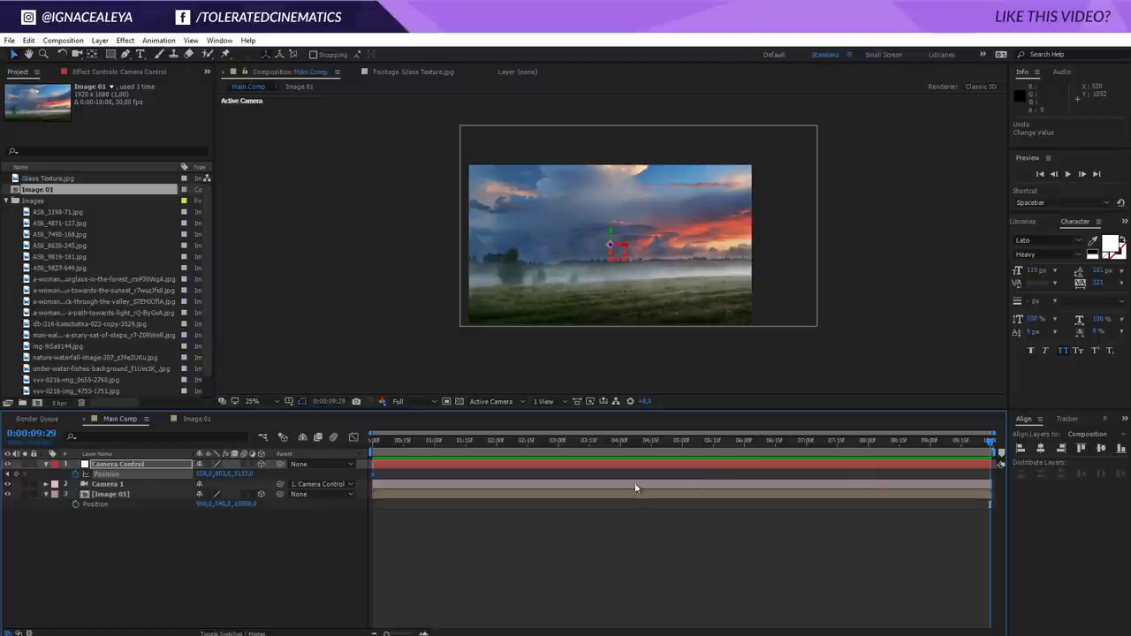
right_click(158, 472)
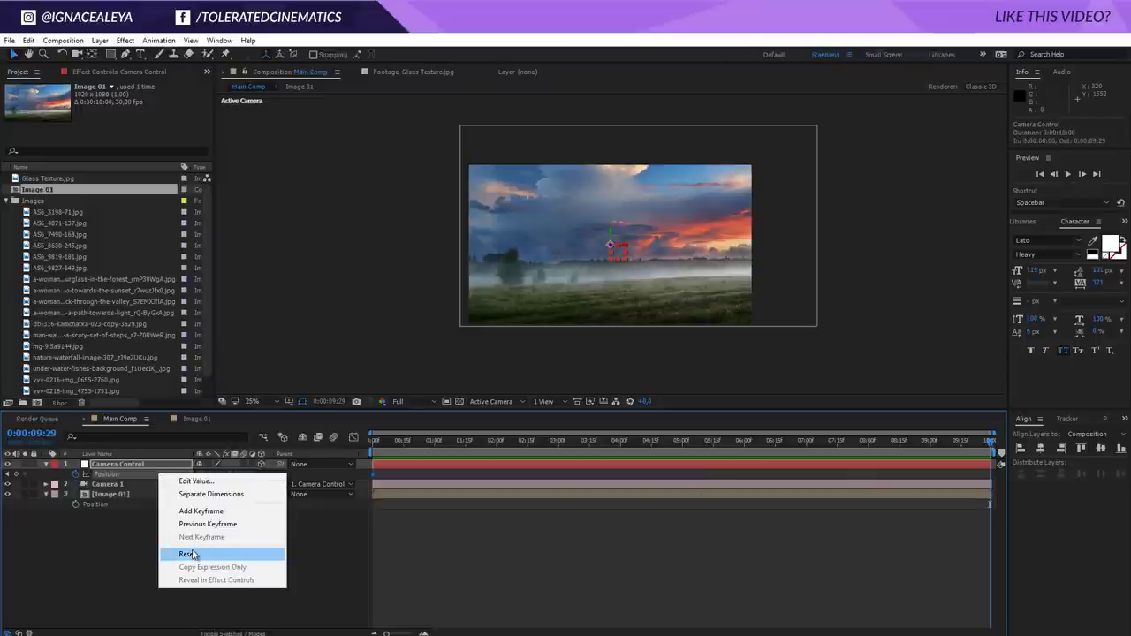
left_click(192, 552)
key("space")
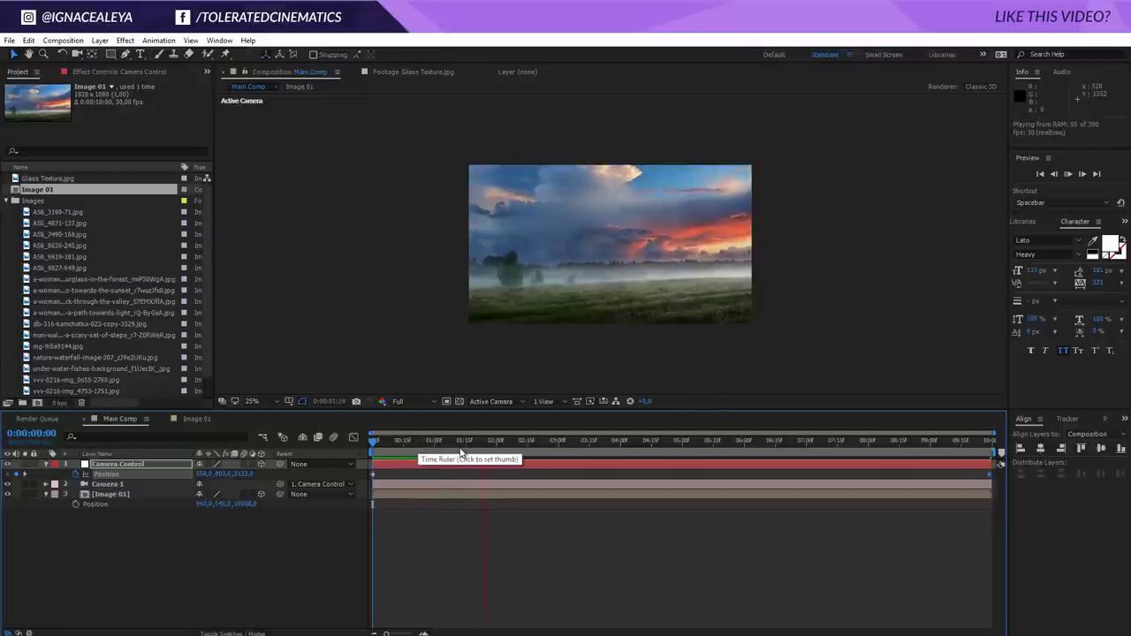
key("space")
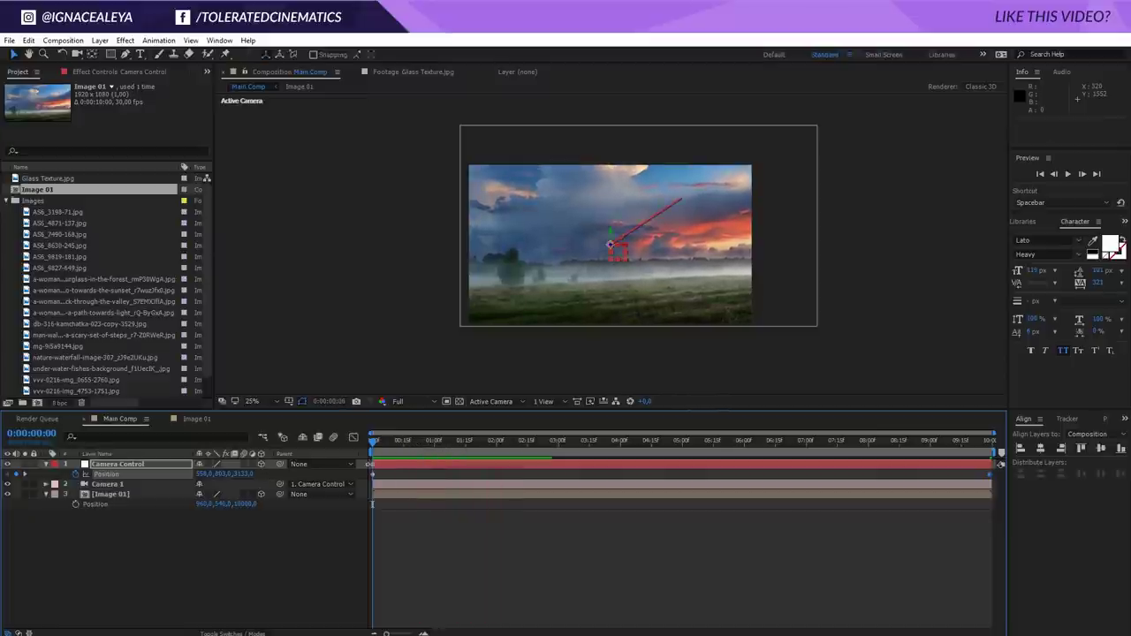
key("space")
key("space")
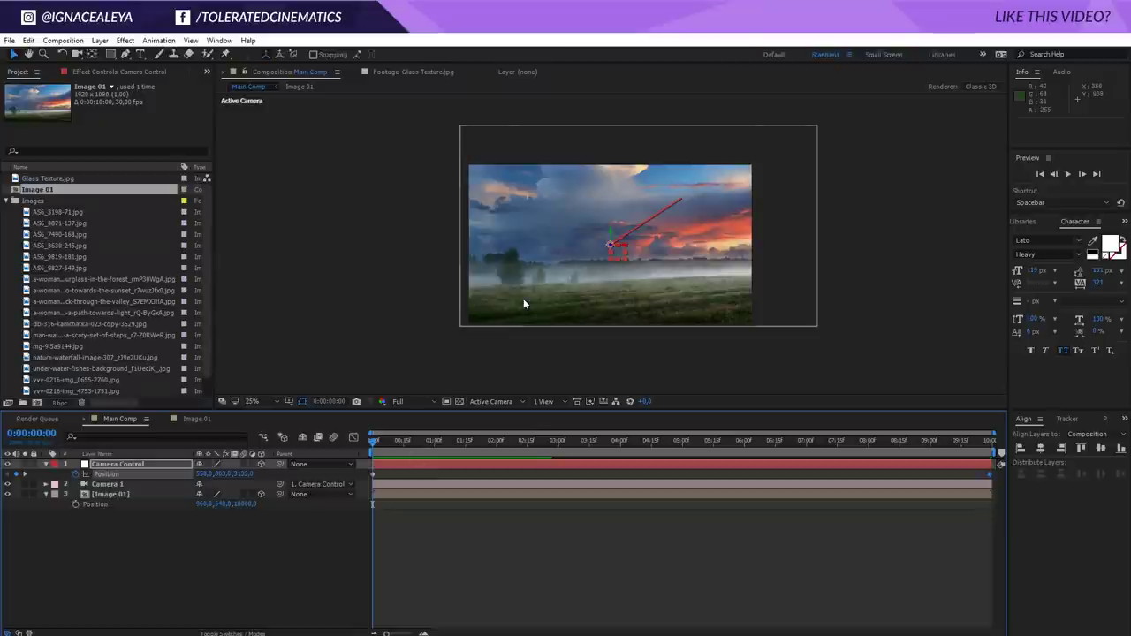
Step: Add Glass Texture.jpg at the top of Main Comp as a 3D layer at Z 5000 and enlarge it to cover the frame
left_click(10, 202)
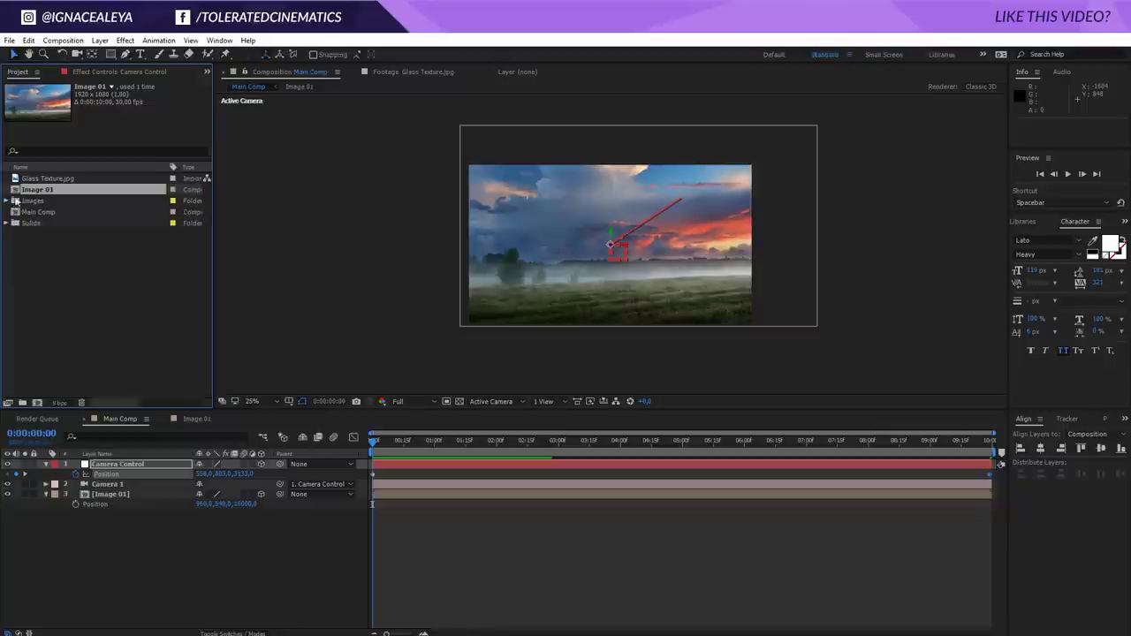
left_click(46, 179)
left_click_drag(113, 466, 113, 466)
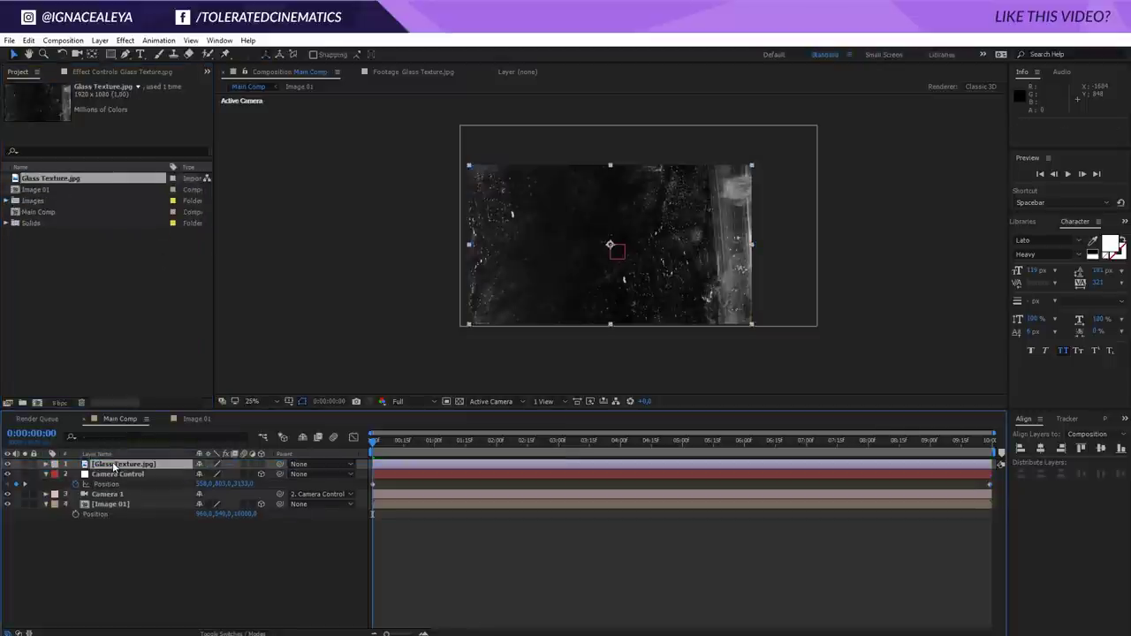
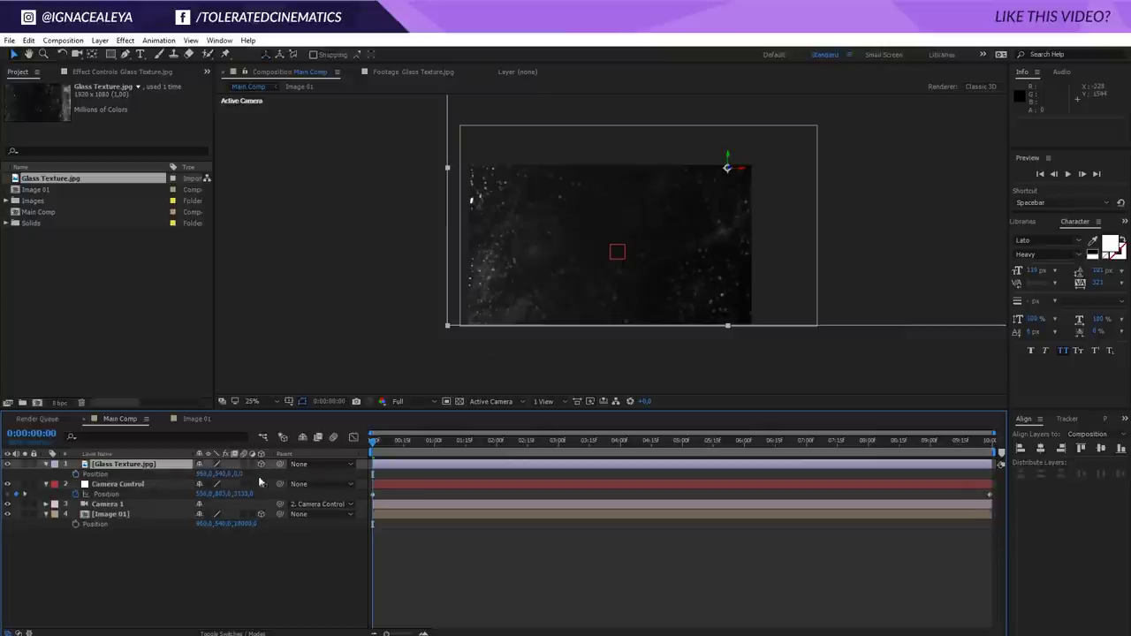
key("Return")
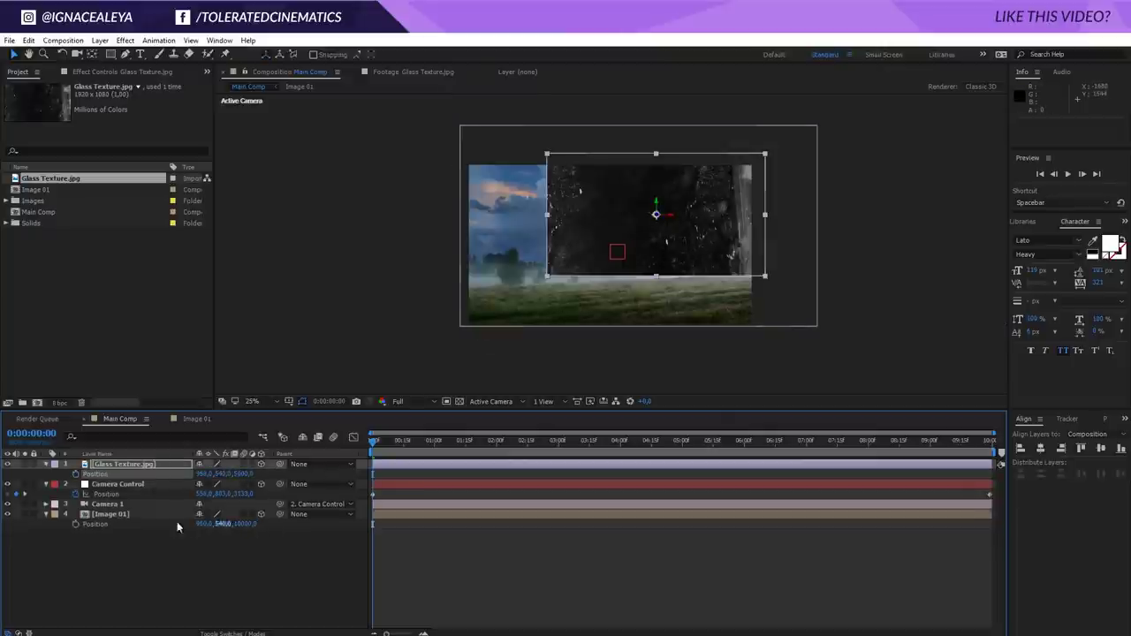
left_click_drag(548, 276, 487, 330)
left_click_drag(526, 285, 499, 302)
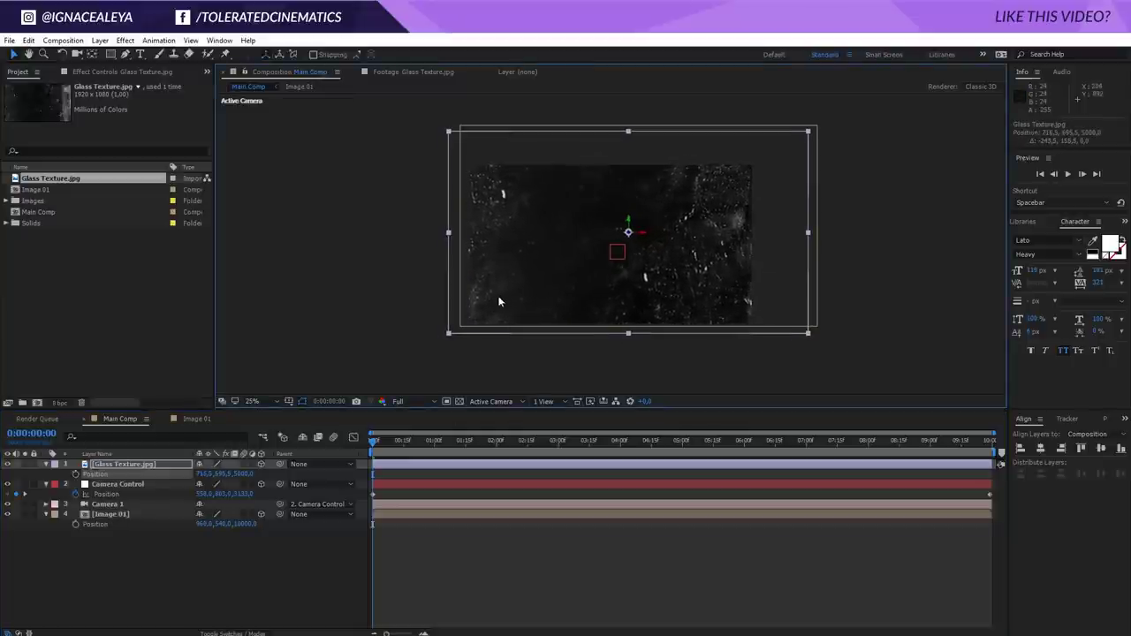
Step: Set the Glass Texture layer's blending mode to Screen and its opacity to 50%
left_click(221, 628)
left_click(232, 632)
left_click(223, 467)
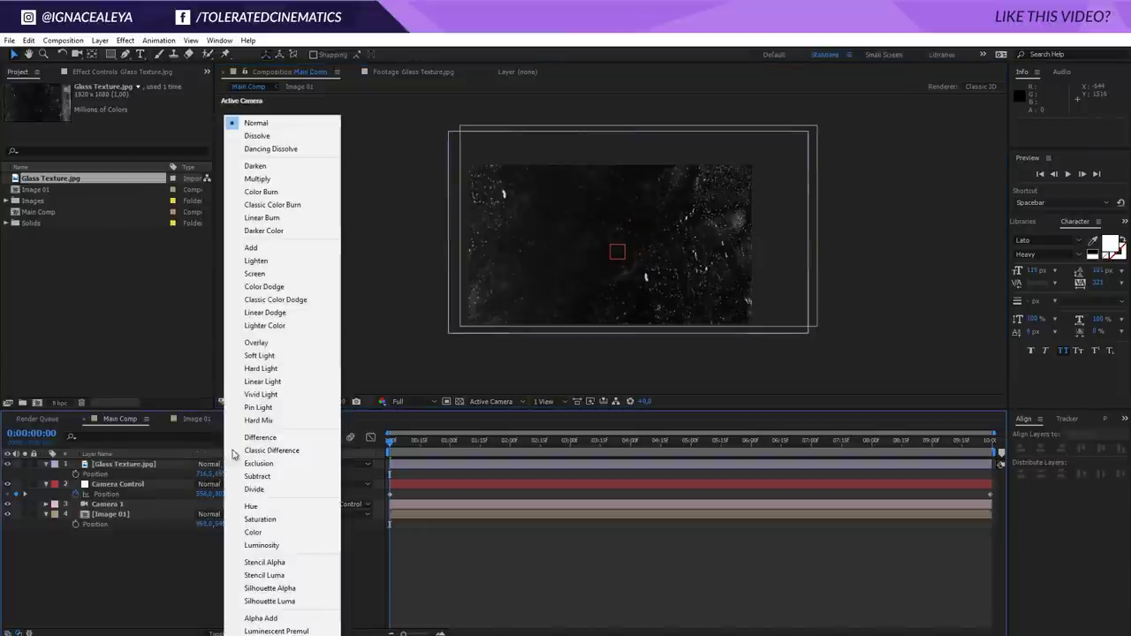
left_click(293, 280)
key("period")
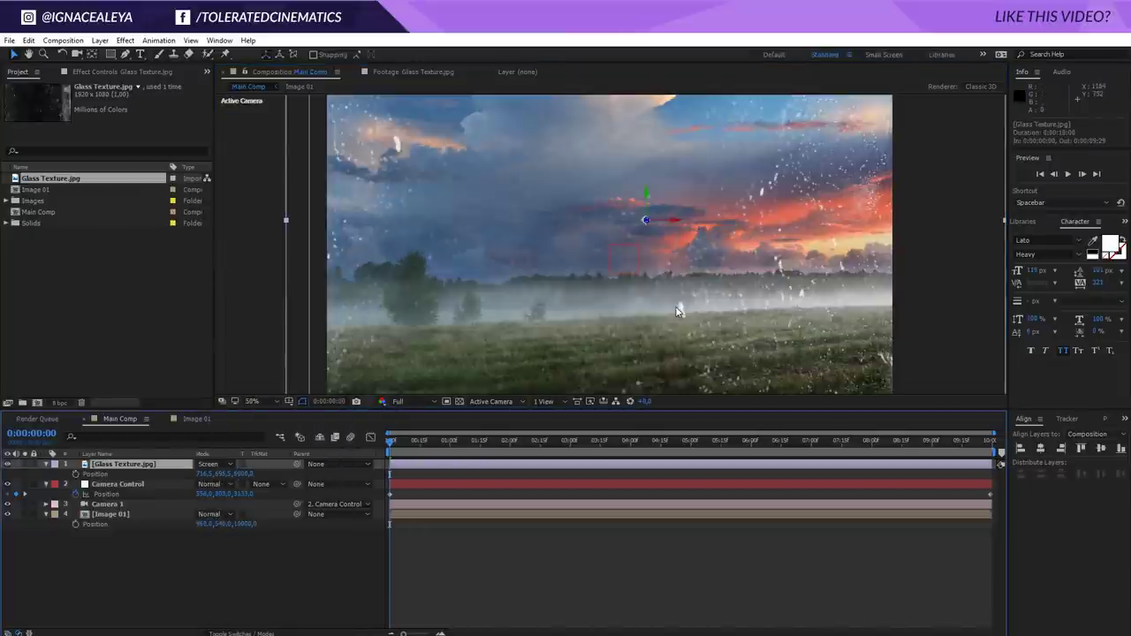
key("t")
left_click(205, 473)
type("50")
key("Return")
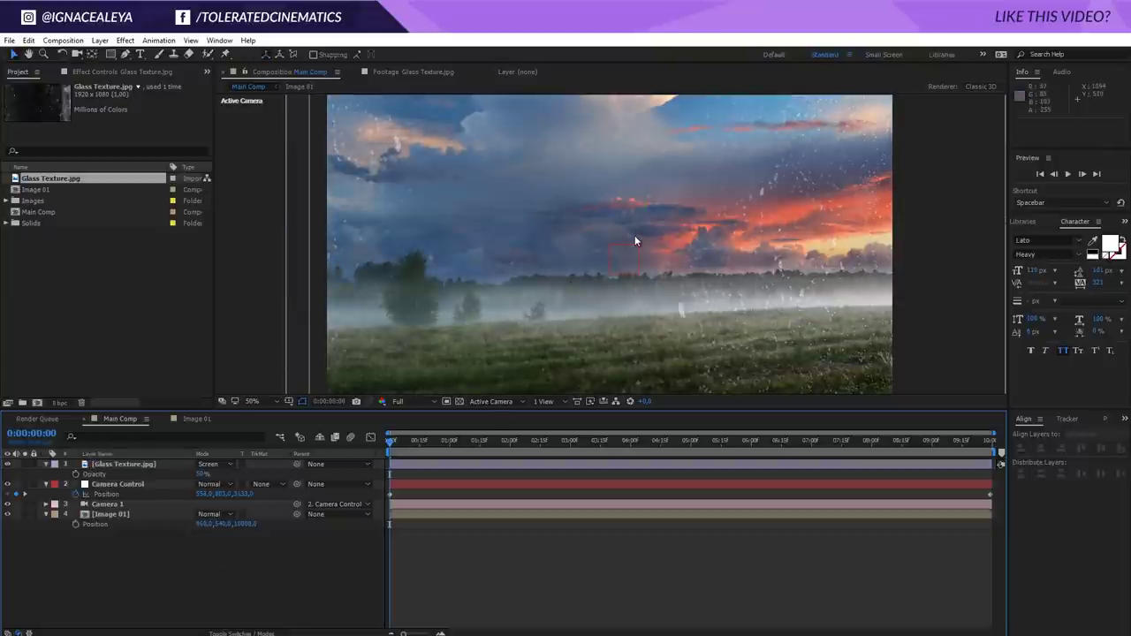
Step: Reposition the Glass Texture layer to about 1039, 574 and enlarge it to cover the frame at 0:00:09:29
key("comma")
key("space")
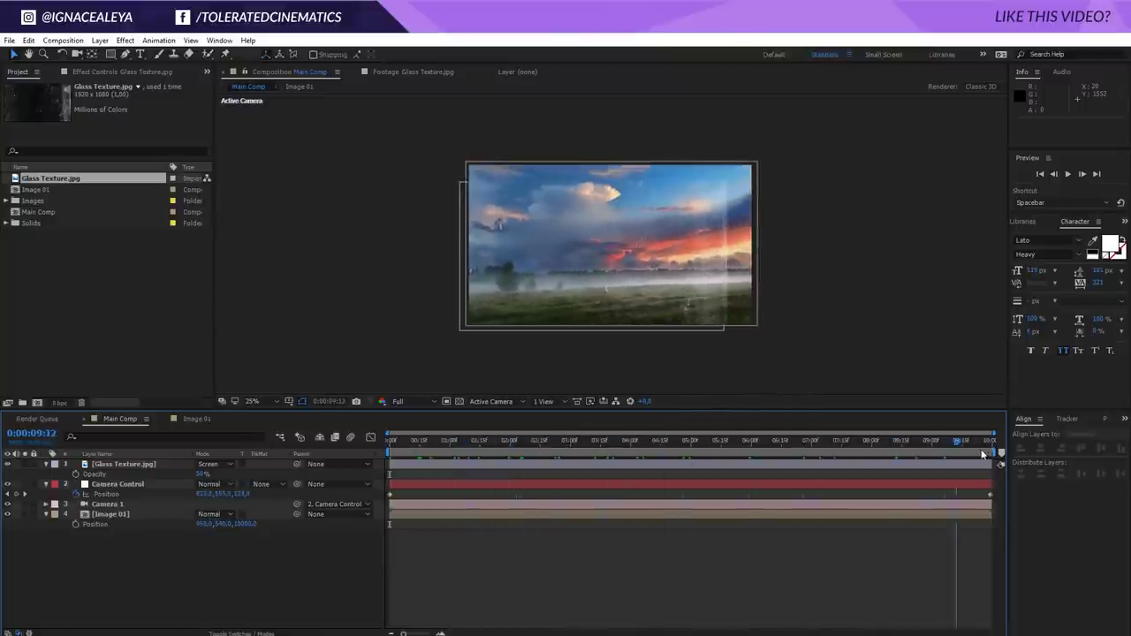
left_click(653, 236)
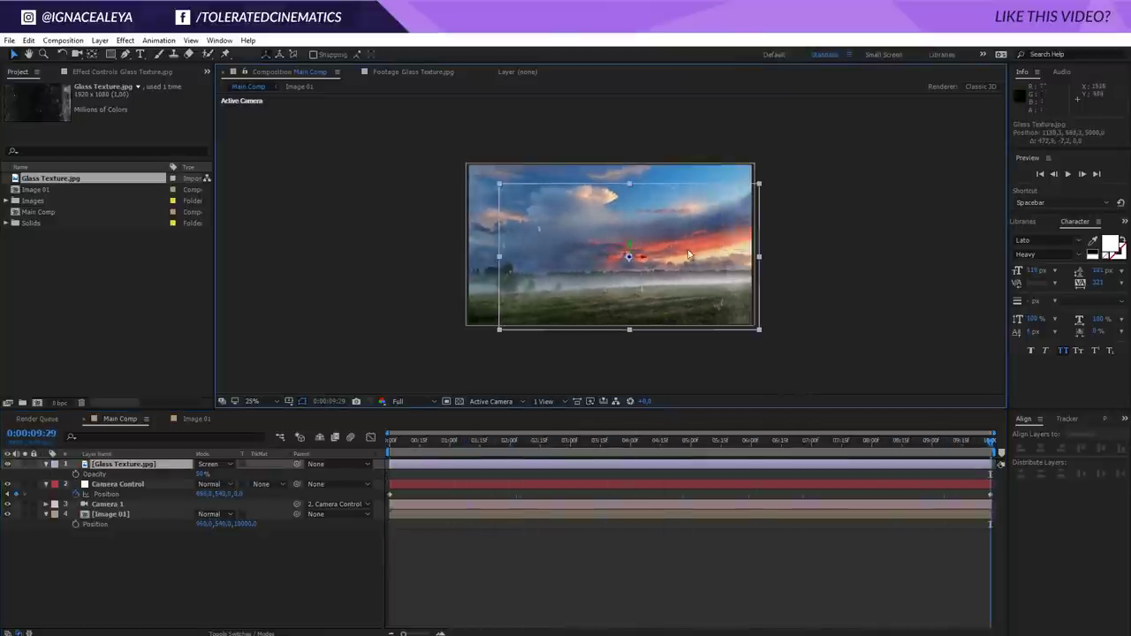
mouse_move(730, 317)
left_mouse_down()
mouse_move(760, 331)
mouse_move(745, 323)
left_mouse_up()
left_click_drag(991, 440, 1025, 478)
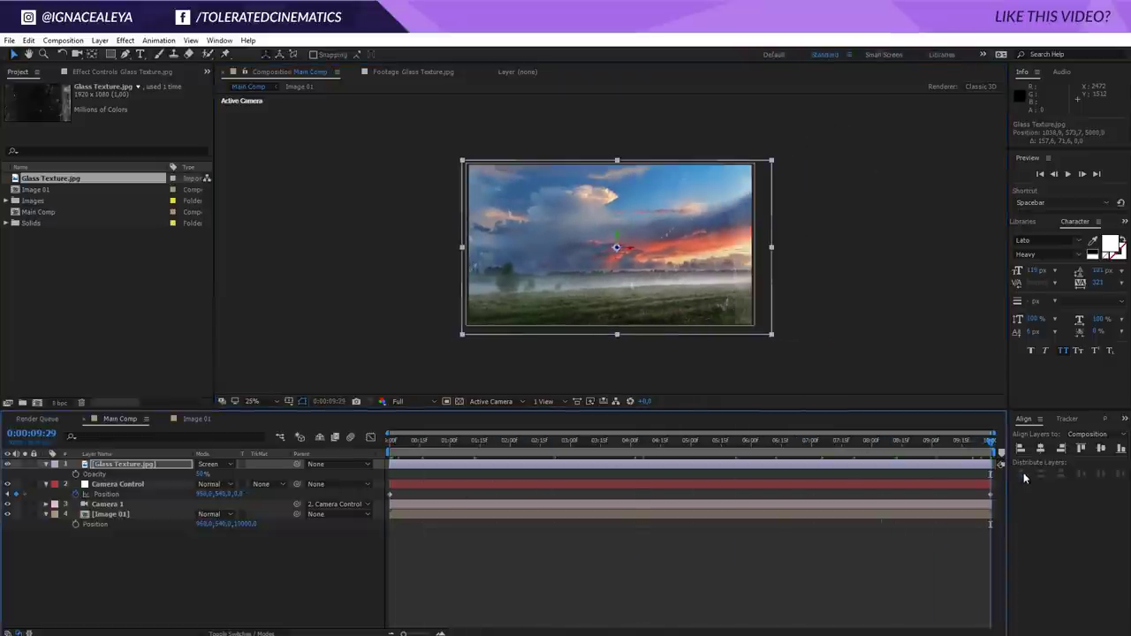
Step: Duplicate the Glass Texture layer and rotate the copy about a quarter turn clockwise
key("ctrl+d")
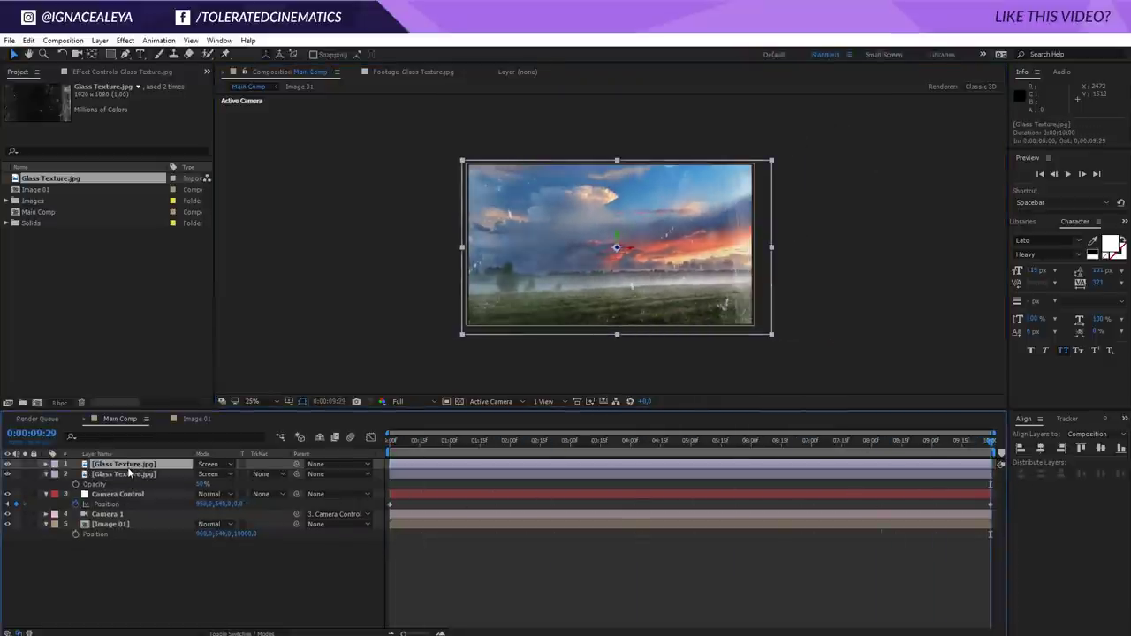
key("w")
left_click_drag(710, 287, 645, 336)
key("ctrl+z")
left_click_drag(616, 248, 731, 157)
key("v")
Step: Stretch the rotated Glass Texture copy to about 178% by 437% so it covers the frame
left_click_drag(739, 117, 838, 158)
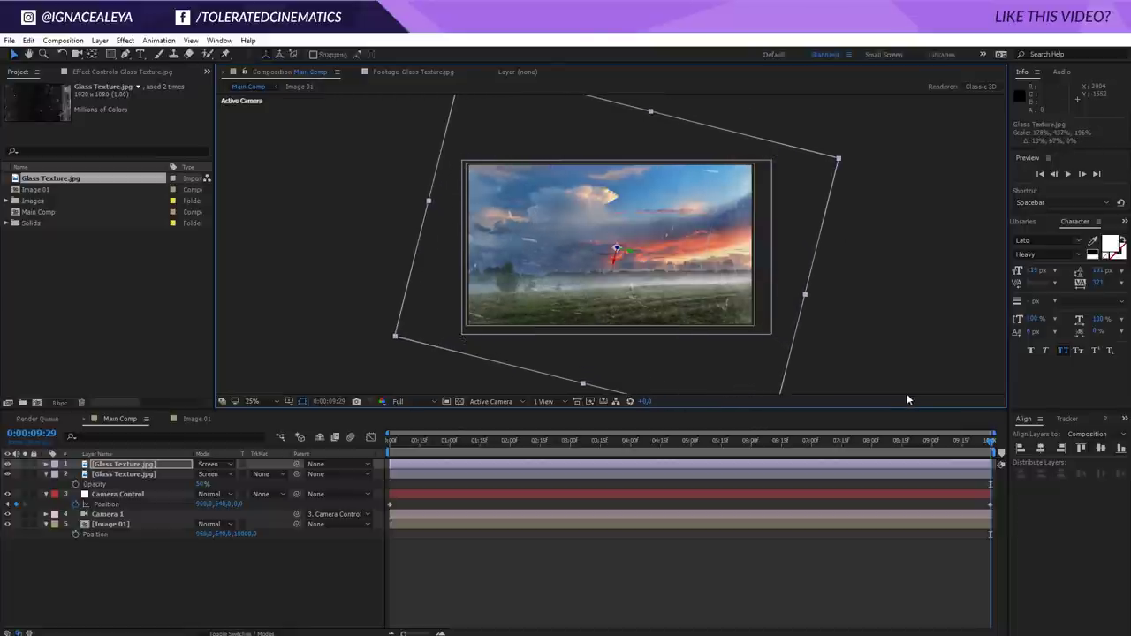
key("period")
key("period")
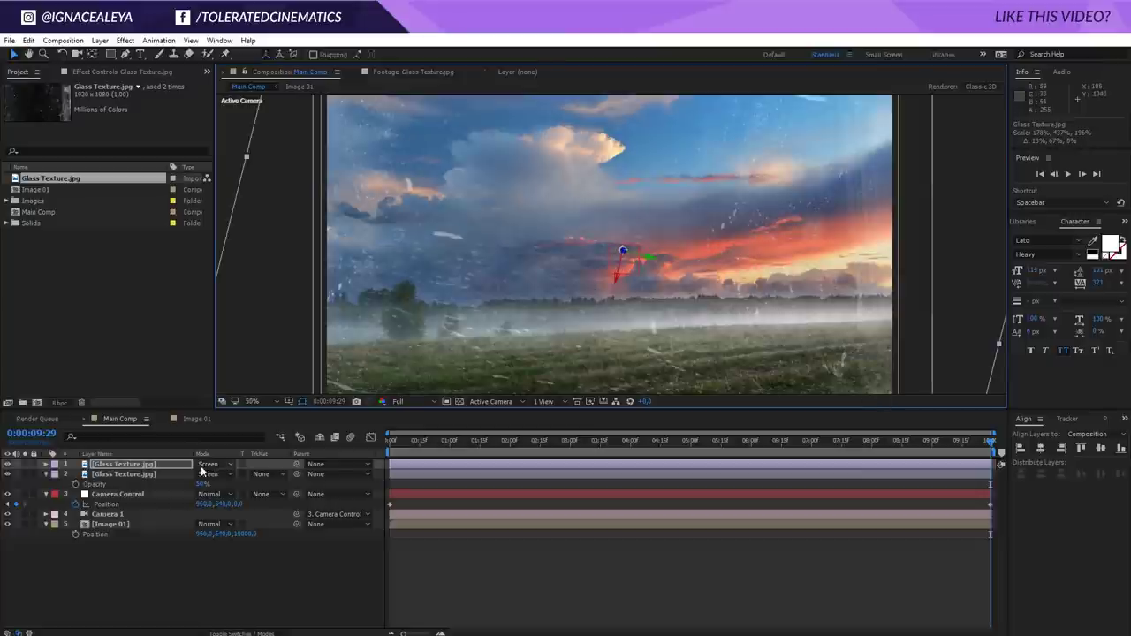
Step: Set the Z position of the rotated Glass Texture copy to 2500
left_click(174, 464)
key("p")
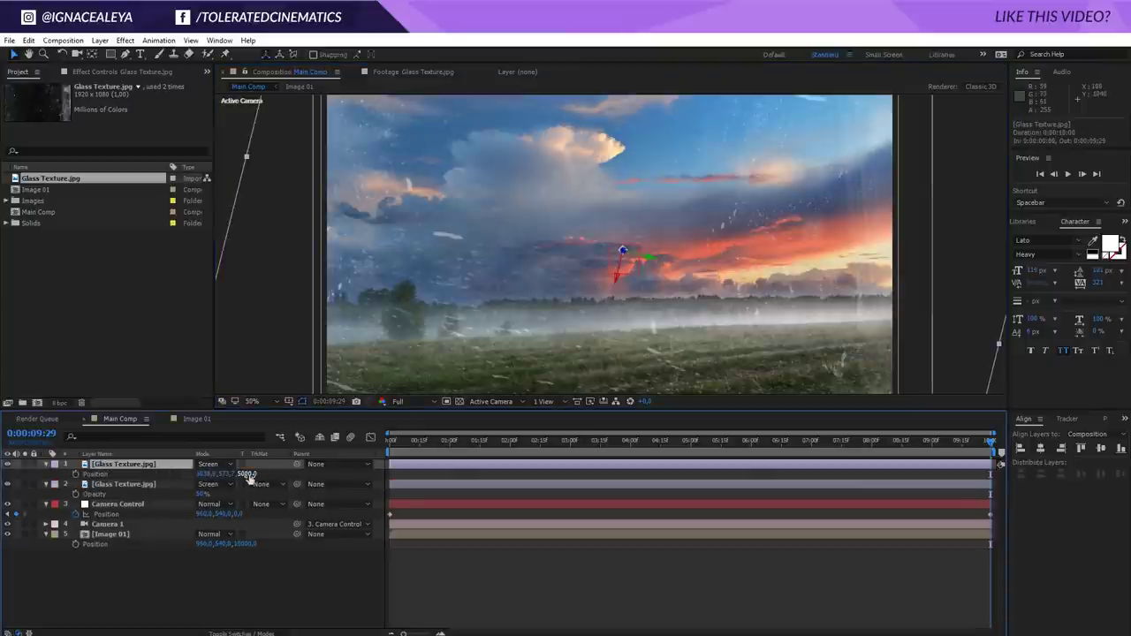
left_click(248, 474)
type("2500")
key("Return")
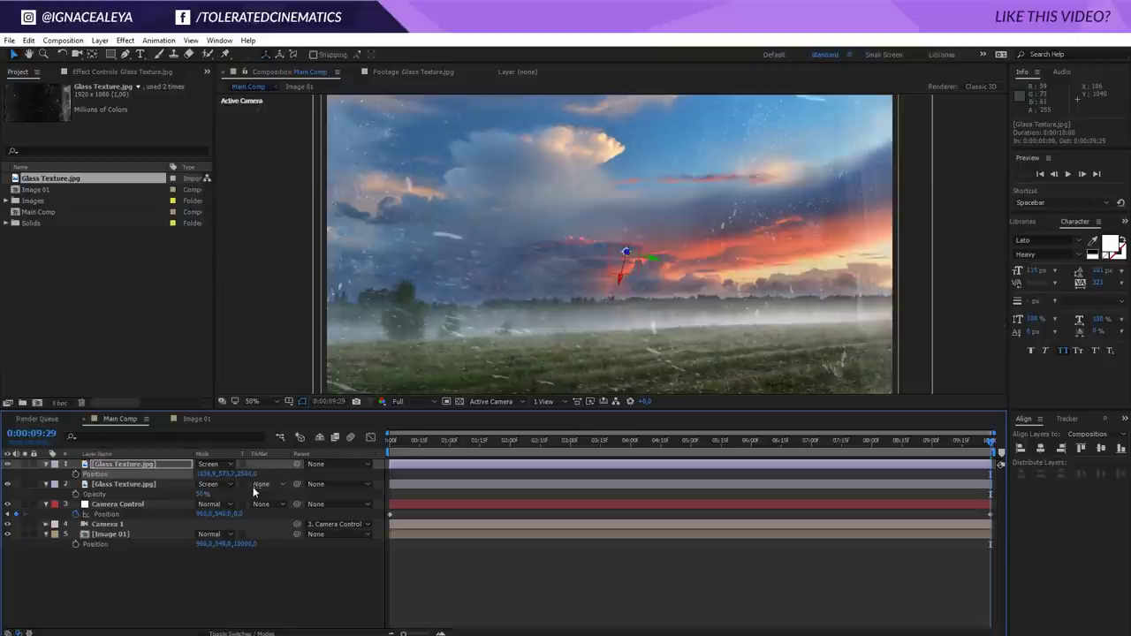
Step: Rescale the rotated Glass Texture copy to about 262% by 356%, keeping the whole frame covered
key("comma")
key("comma")
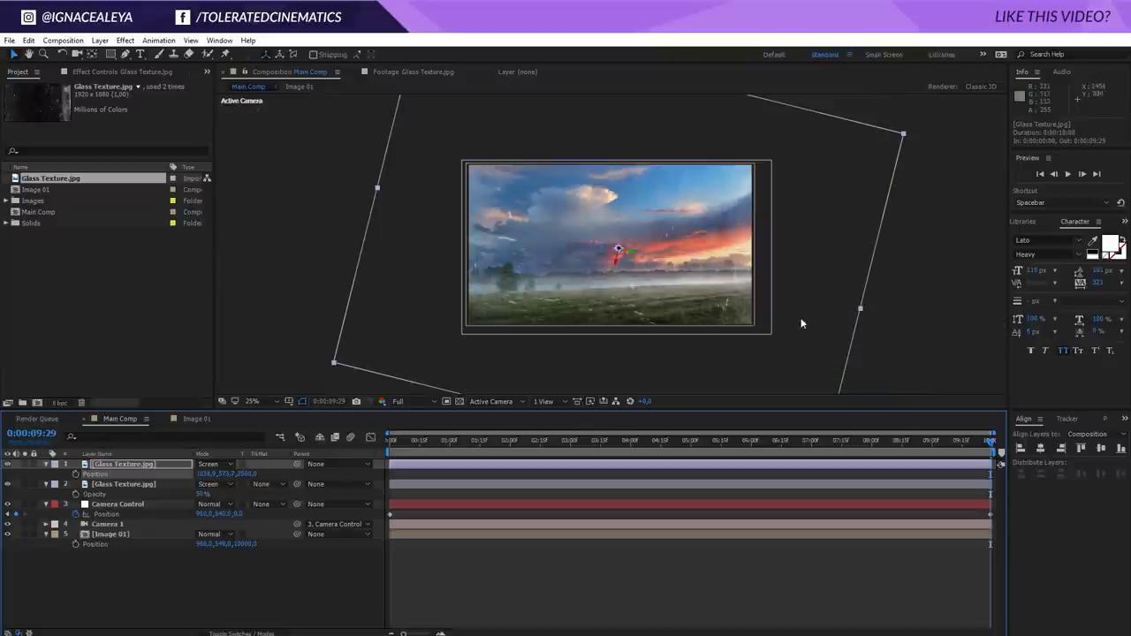
left_click_drag(859, 309, 811, 309)
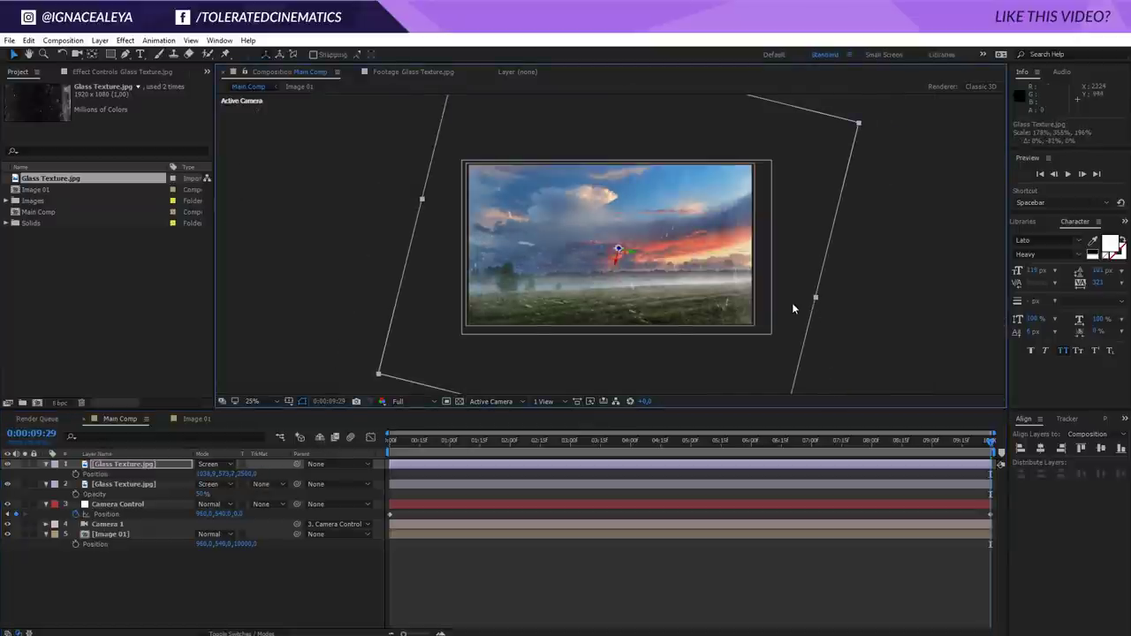
key("comma")
left_click_drag(590, 336, 566, 366)
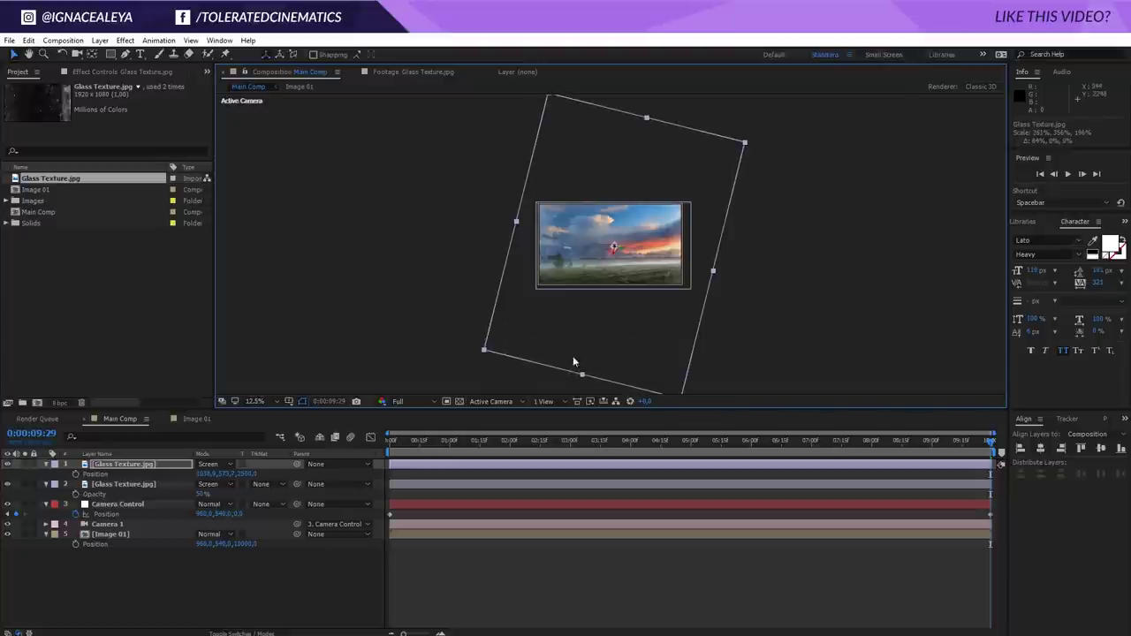
Step: Preview the camera move and scrub to 0:00:07:14 to examine the parallax of the two glass texture layers
key("period")
key("period")
key("space")
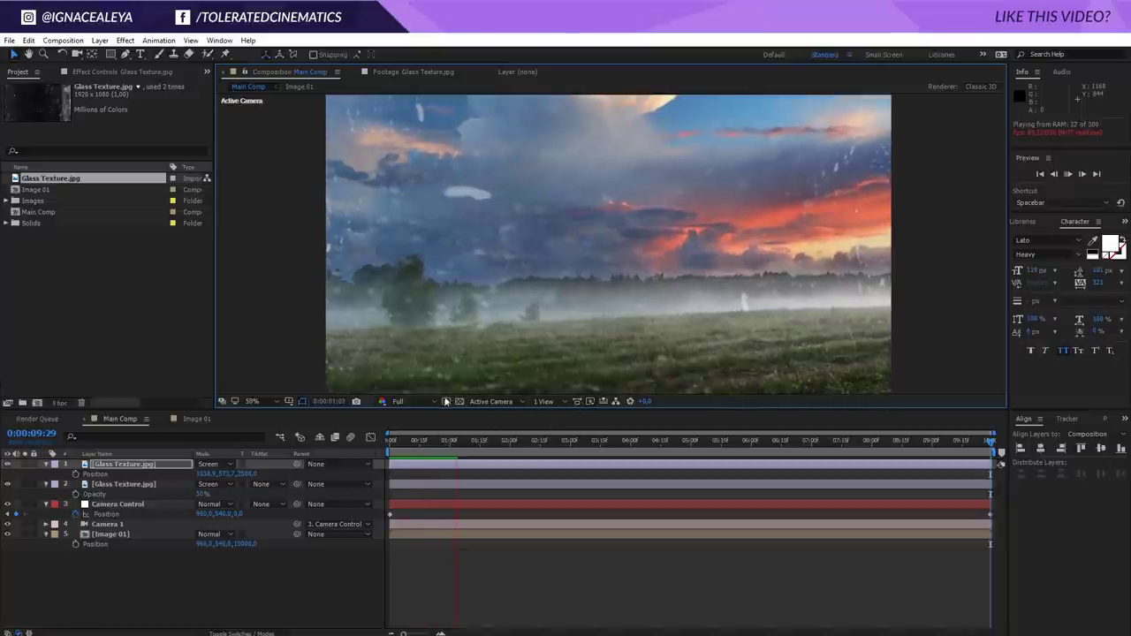
key("space")
left_click_drag(547, 459, 840, 455)
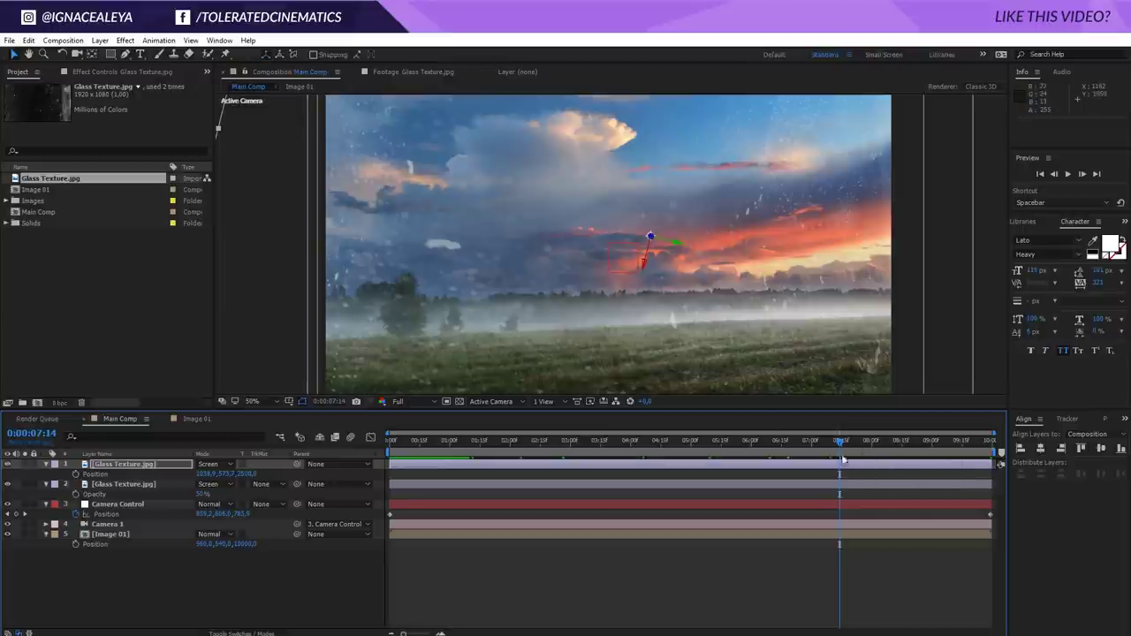
Step: Apply a Camera Lens Blur with a blur radius of 25 to the rotated Glass Texture copy
left_click_drag(810, 444, 663, 415)
key("Return")
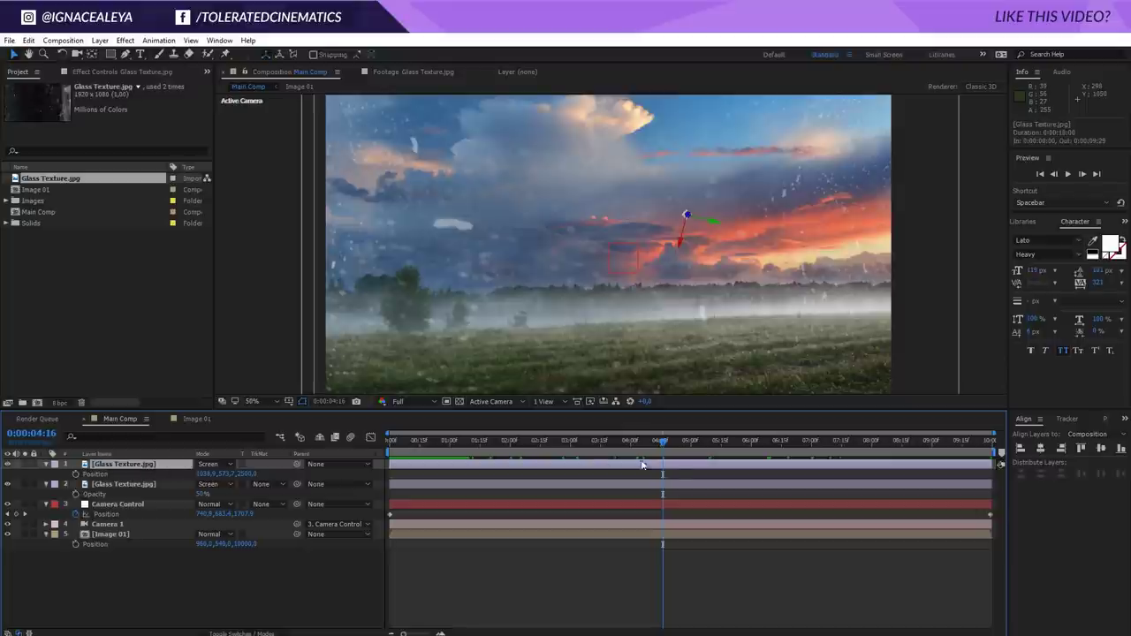
left_click(829, 440)
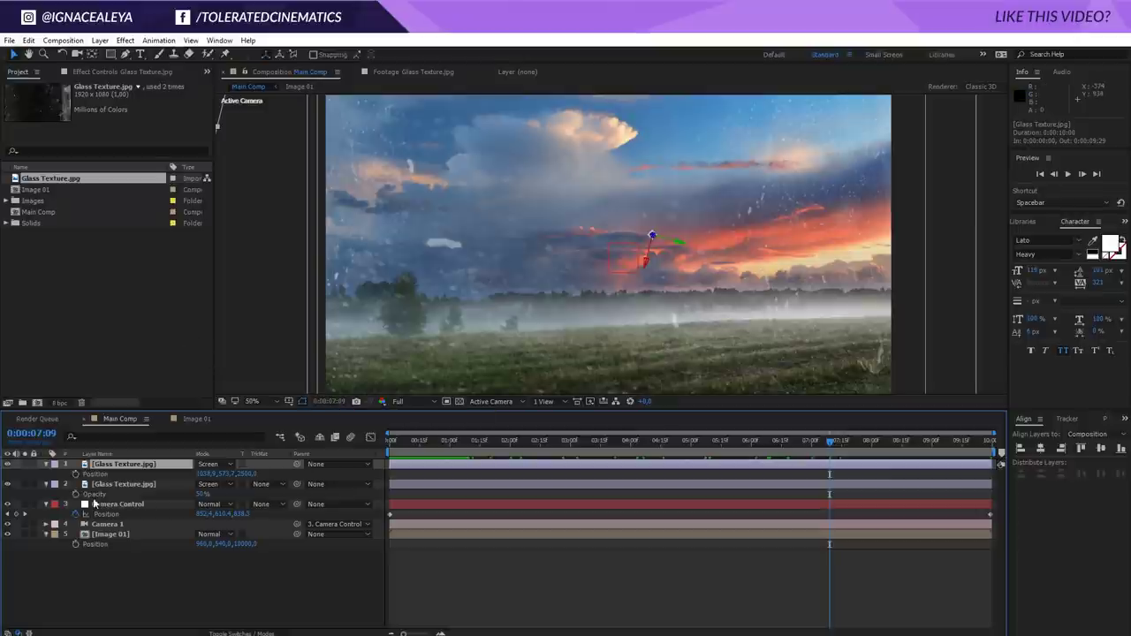
left_click(121, 43)
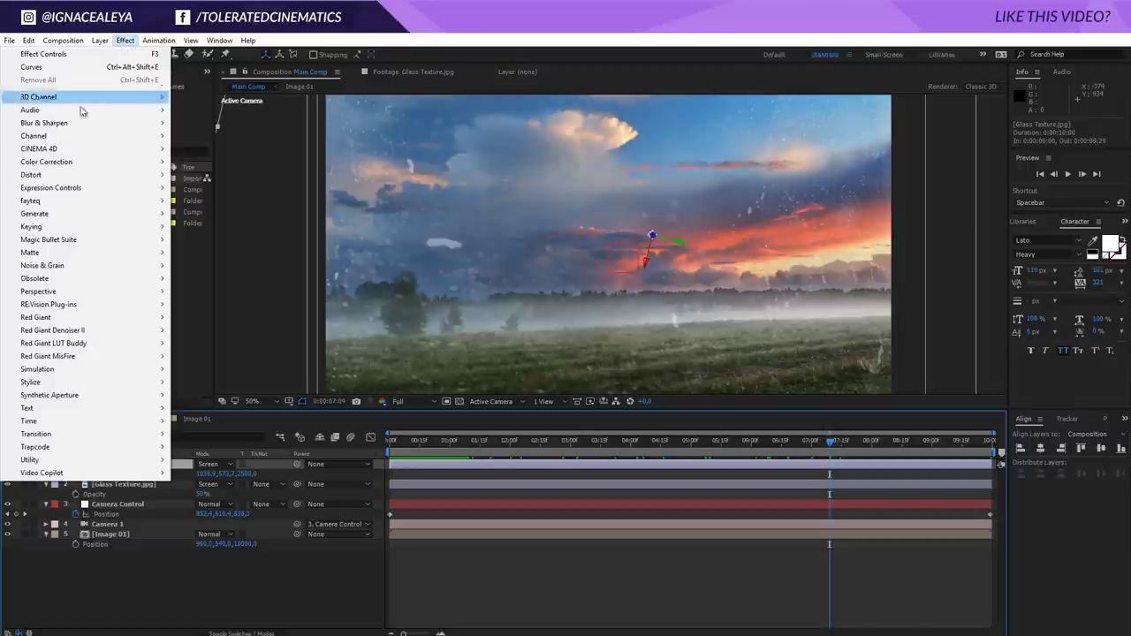
mouse_move(63, 125)
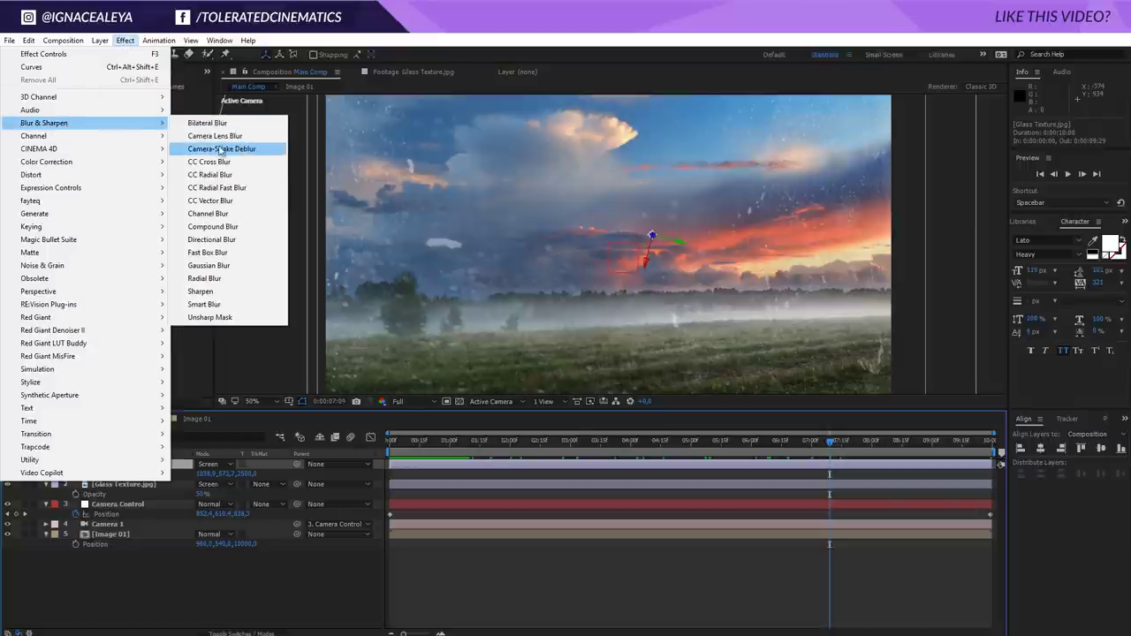
left_click(221, 138)
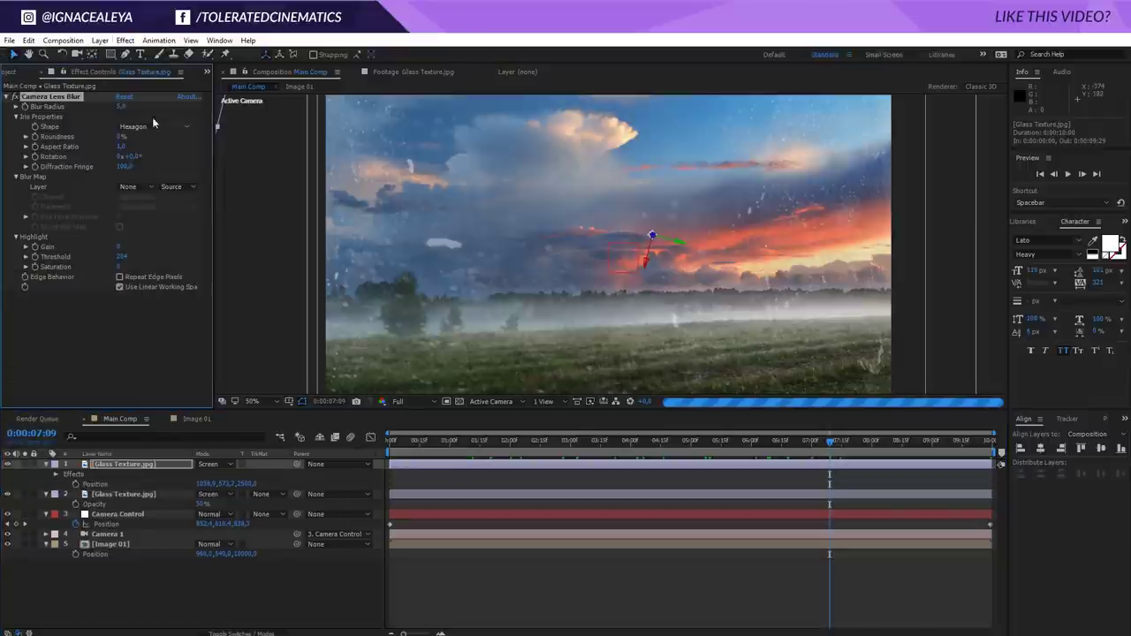
key("Return")
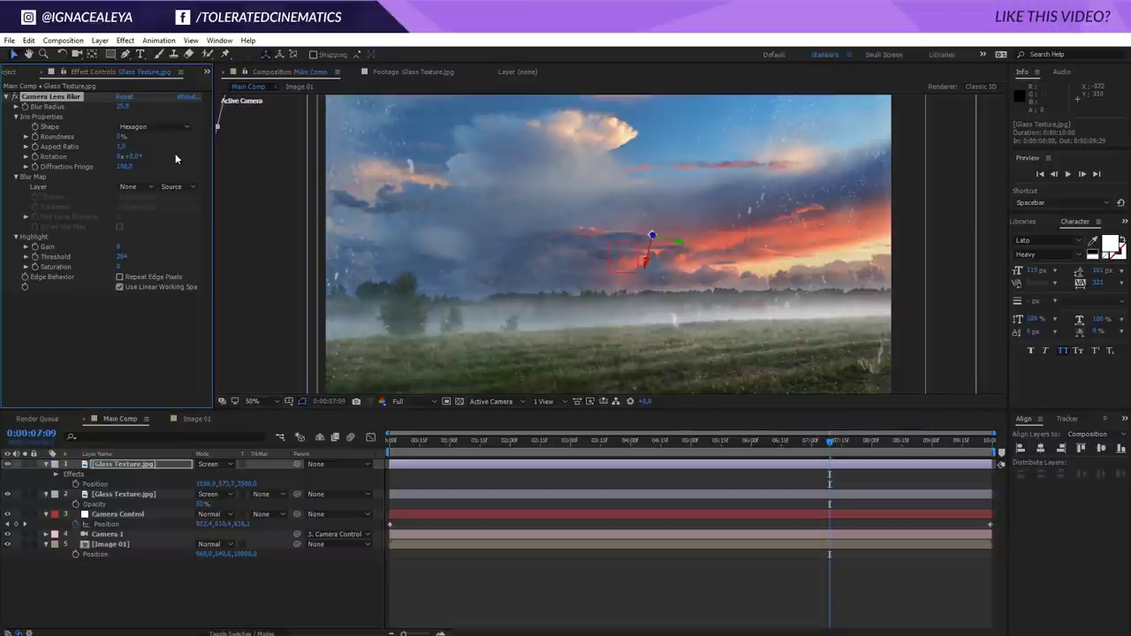
Step: Set the Camera Lens Blur radius to 15 and check the blurred texture at several times of the camera move
left_click(628, 453)
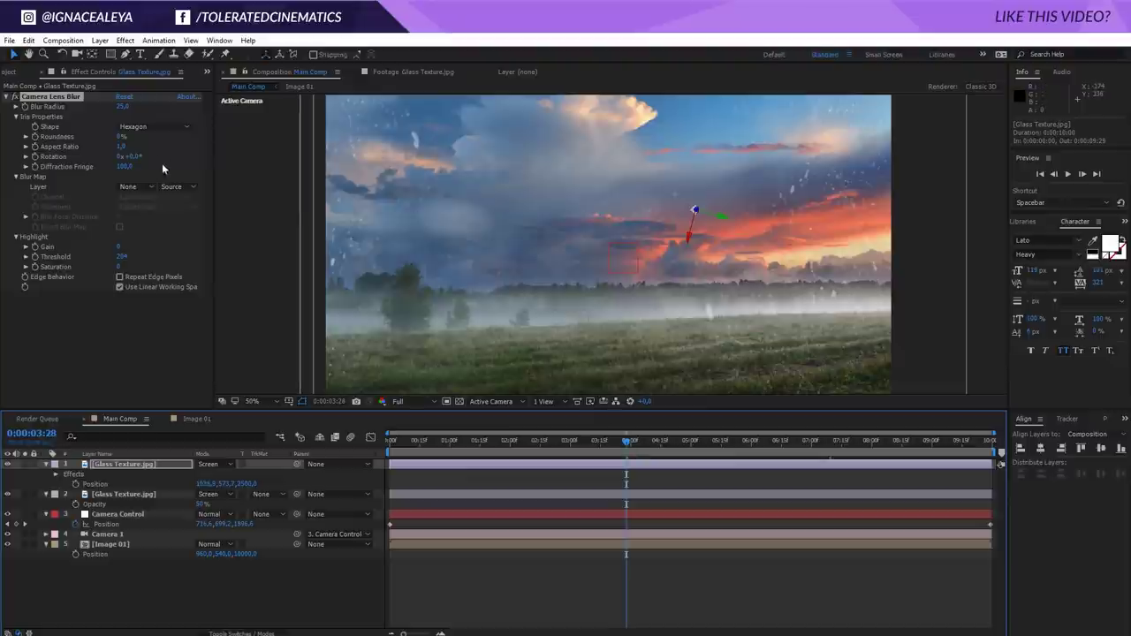
left_click(124, 107)
type("15")
key("Return")
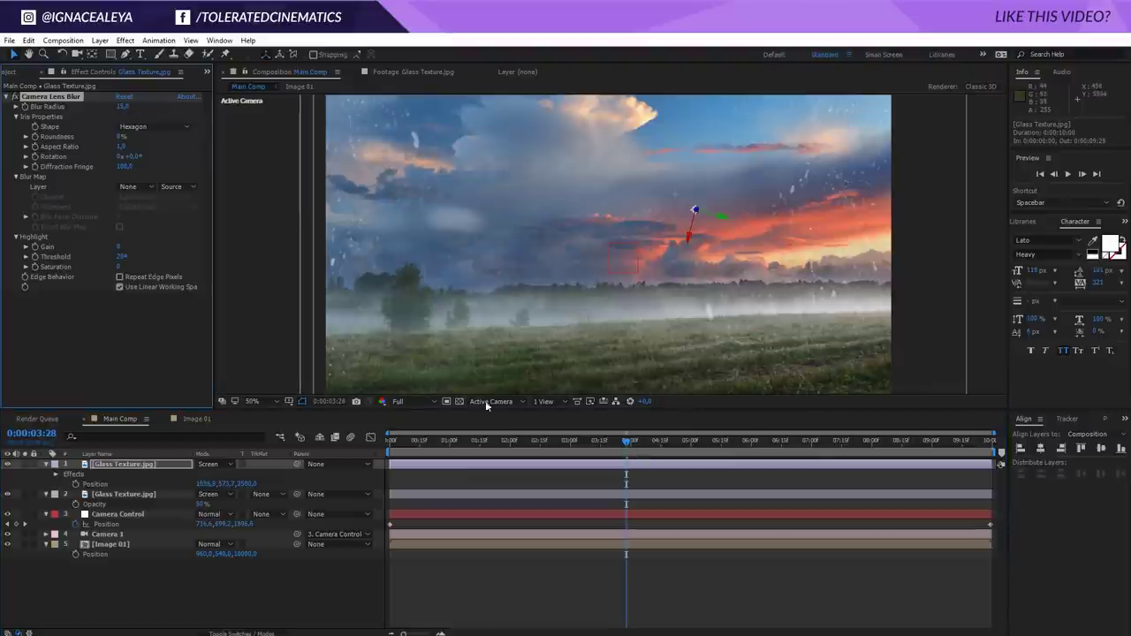
left_click(493, 446)
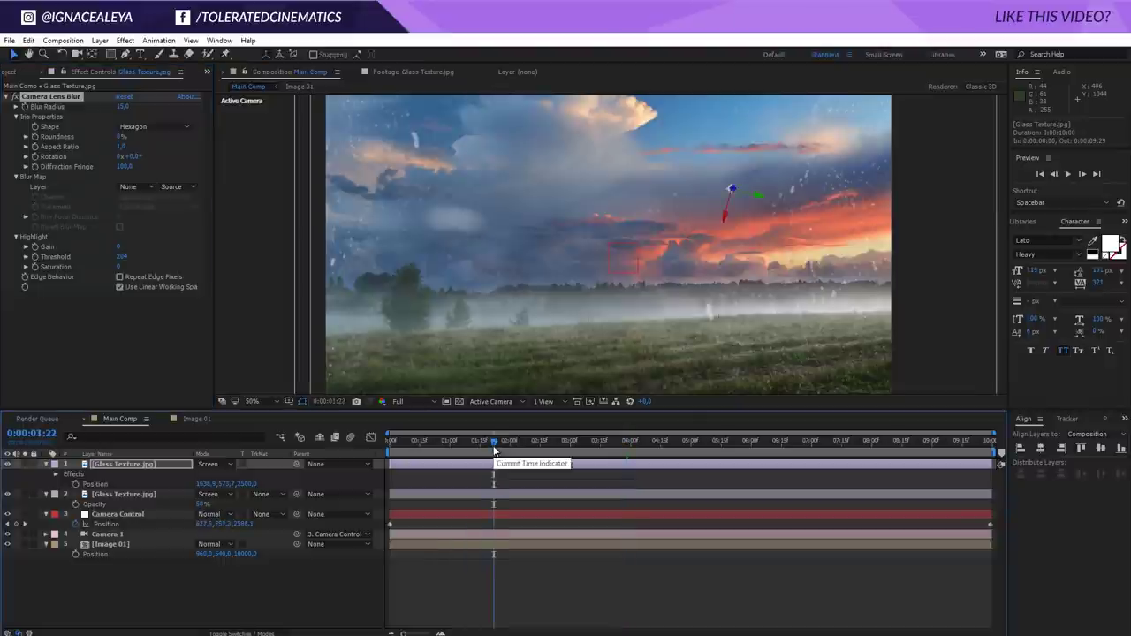
left_click(866, 447)
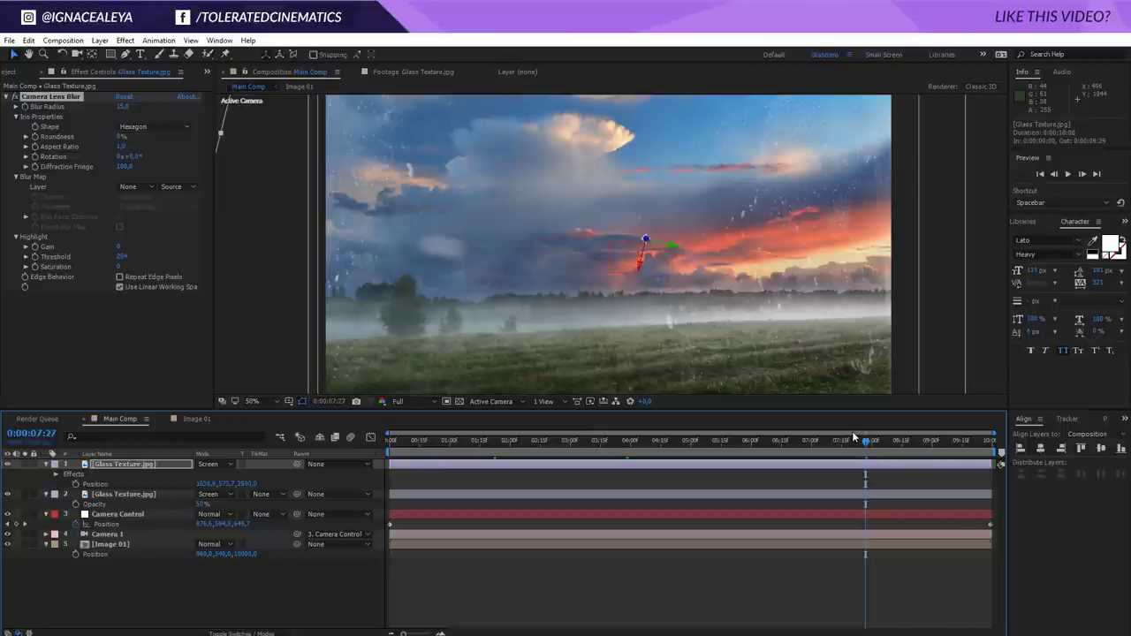
Step: Create a new 200 x 200 px composition named Plus Sign
left_click(10, 72)
left_click(62, 40)
left_click(60, 54)
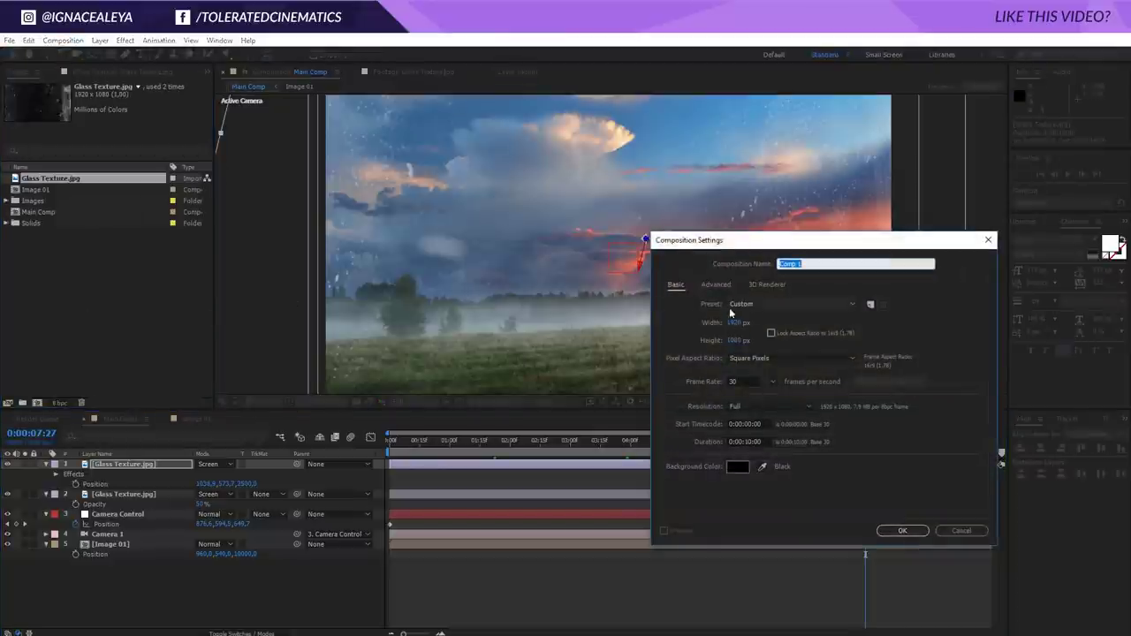
left_click(735, 323)
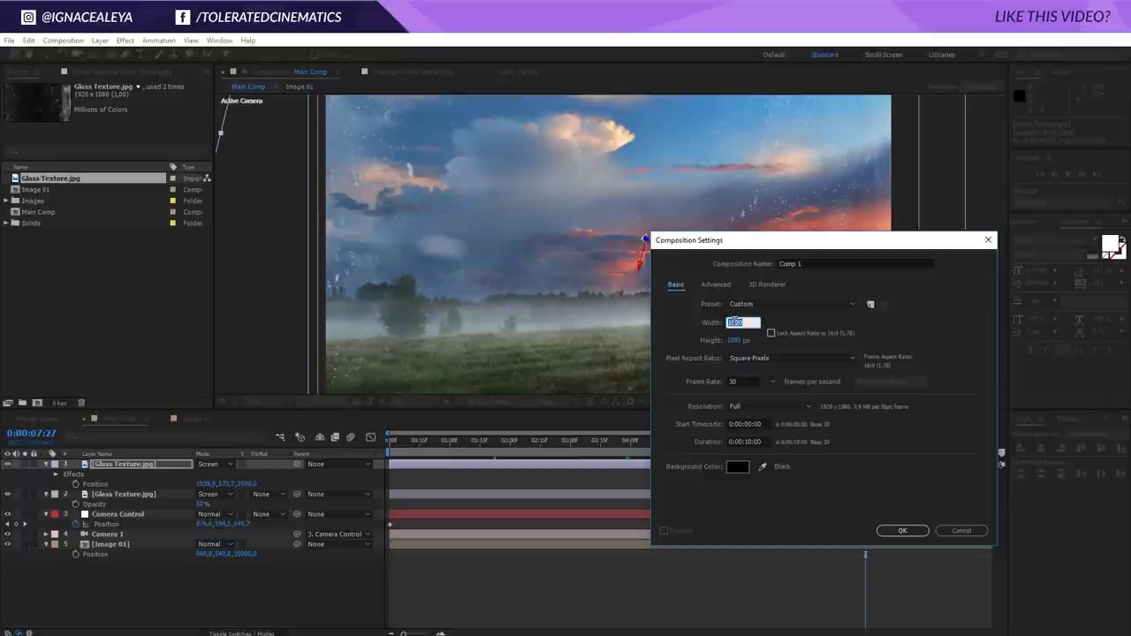
type("200")
key("Tab")
type("200")
left_click(822, 264)
type("Plus Sign")
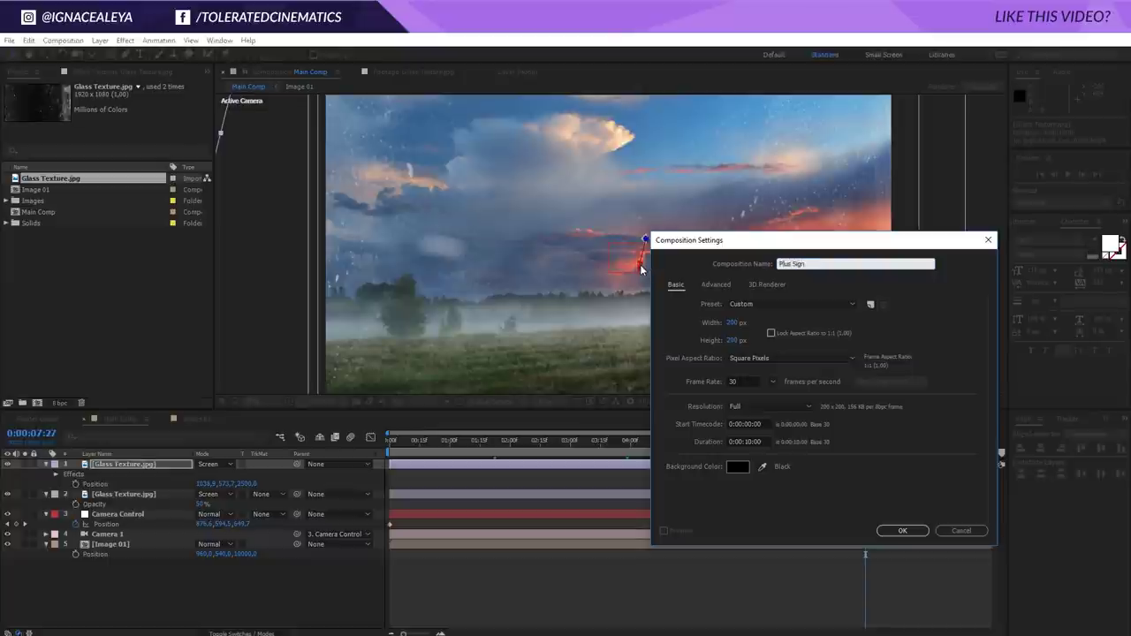
left_click(908, 536)
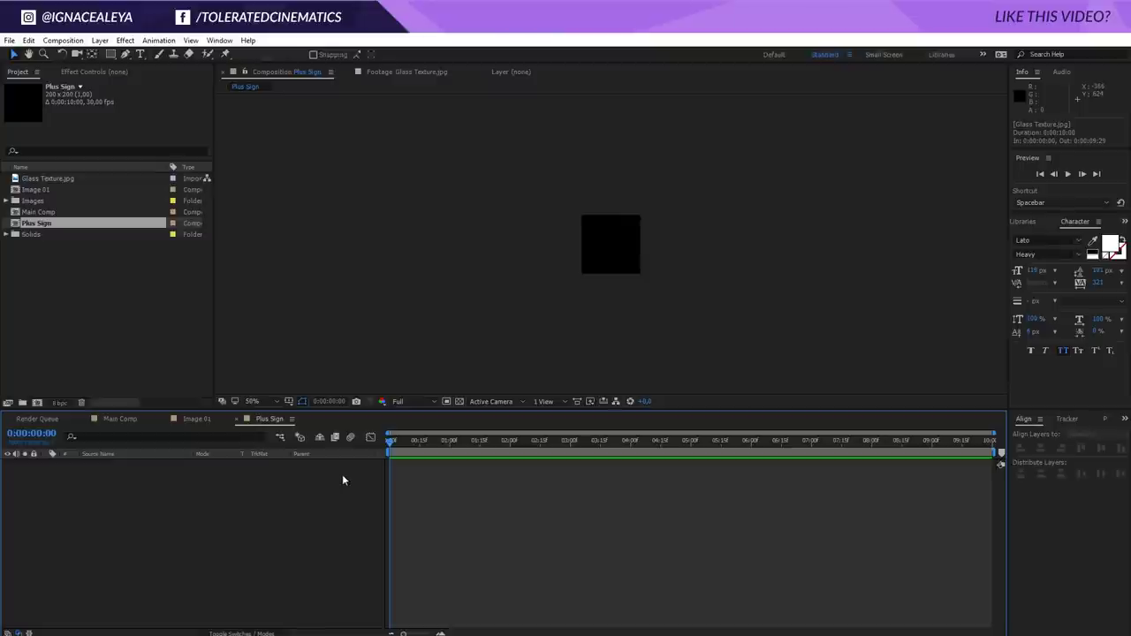
Step: Add a text layer containing "+" in the Plus Sign composition
left_click(140, 55)
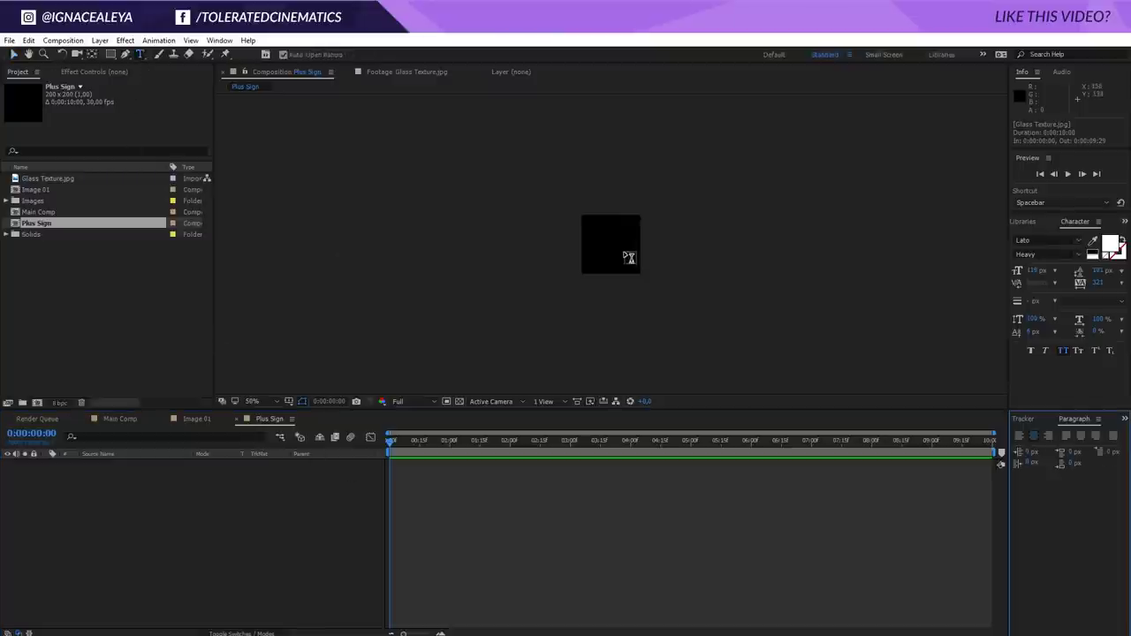
left_click(605, 240)
type("+")
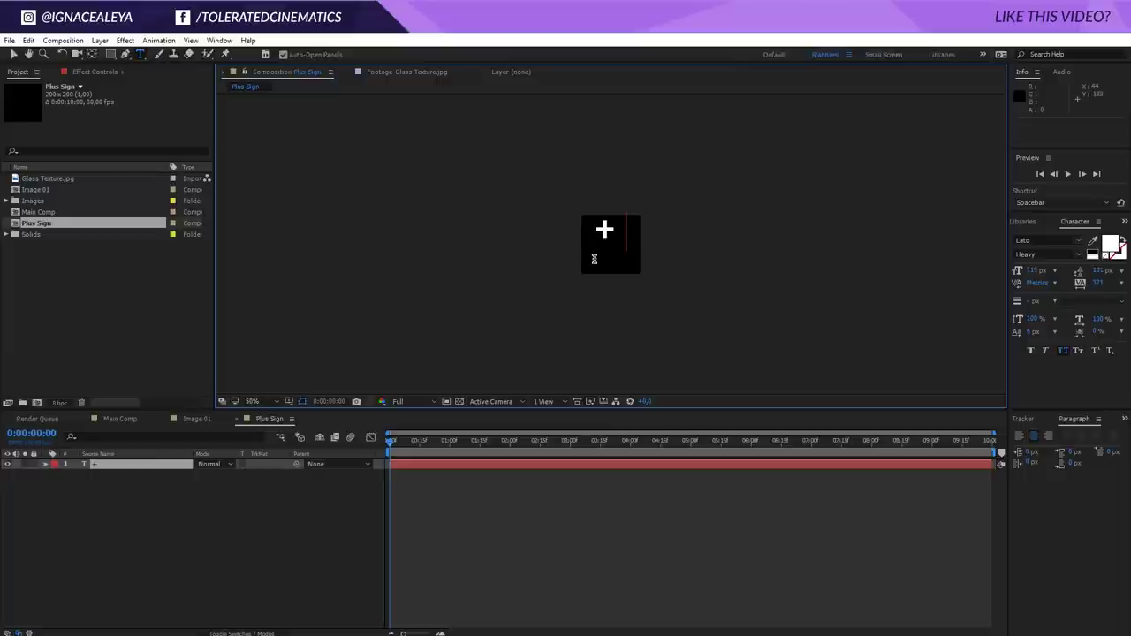
left_click(14, 55)
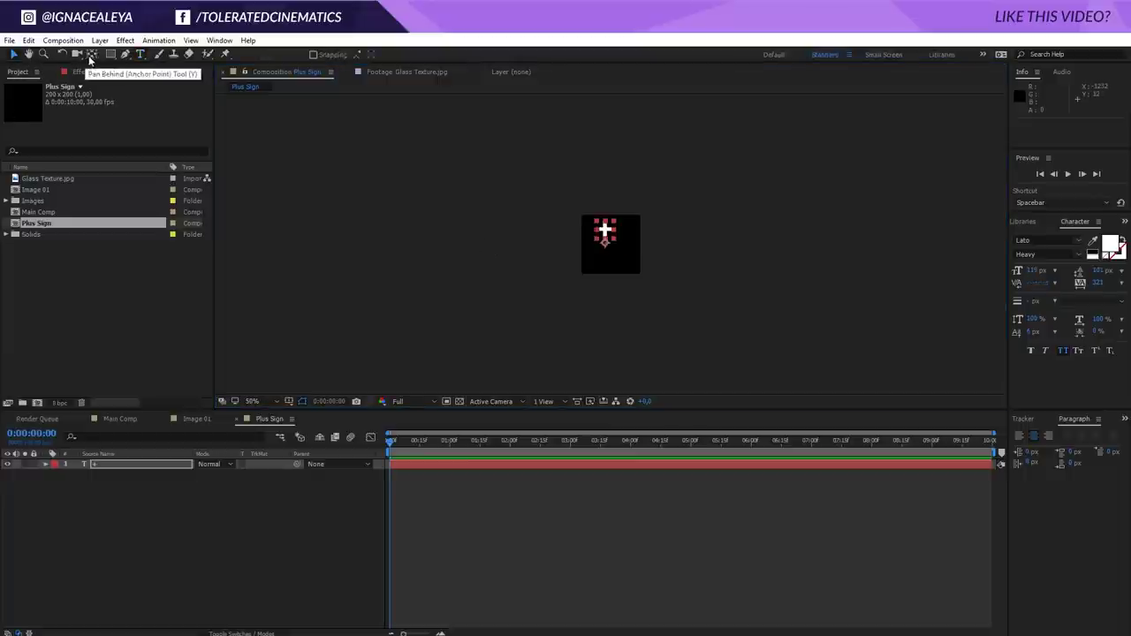
Step: Move the anchor point of the "+" text layer to the middle of the plus shape
left_click(93, 55)
scroll(544, 244, "up", 2)
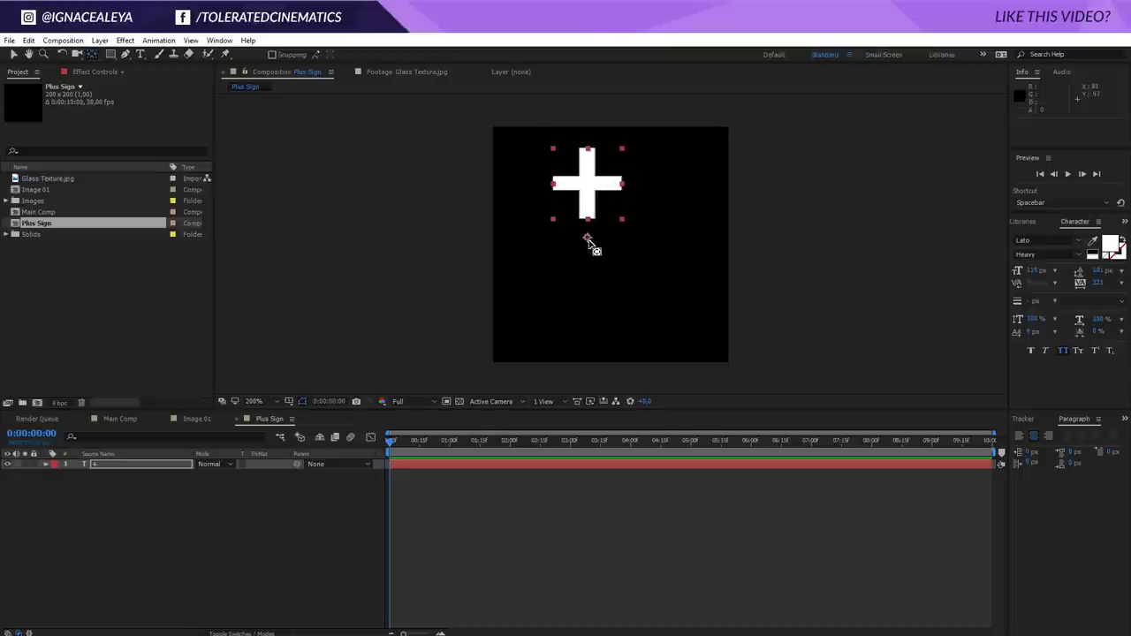
left_click_drag(587, 236, 586, 183)
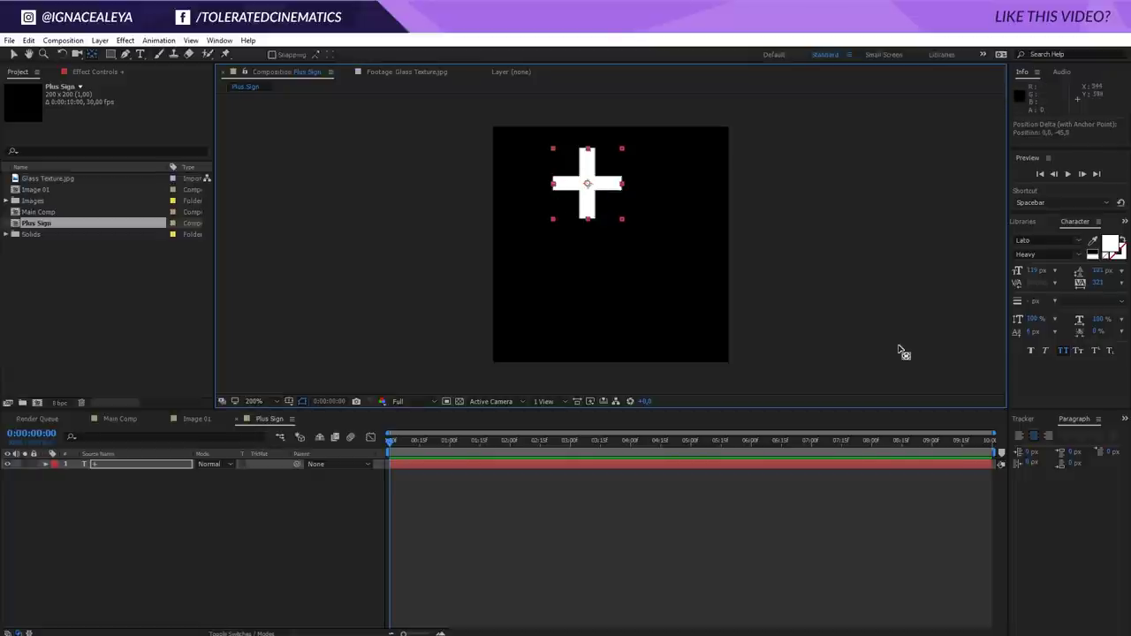
Step: Center the "+" text layer horizontally and vertically in the Plus Sign composition
key("comma")
left_click(1022, 421)
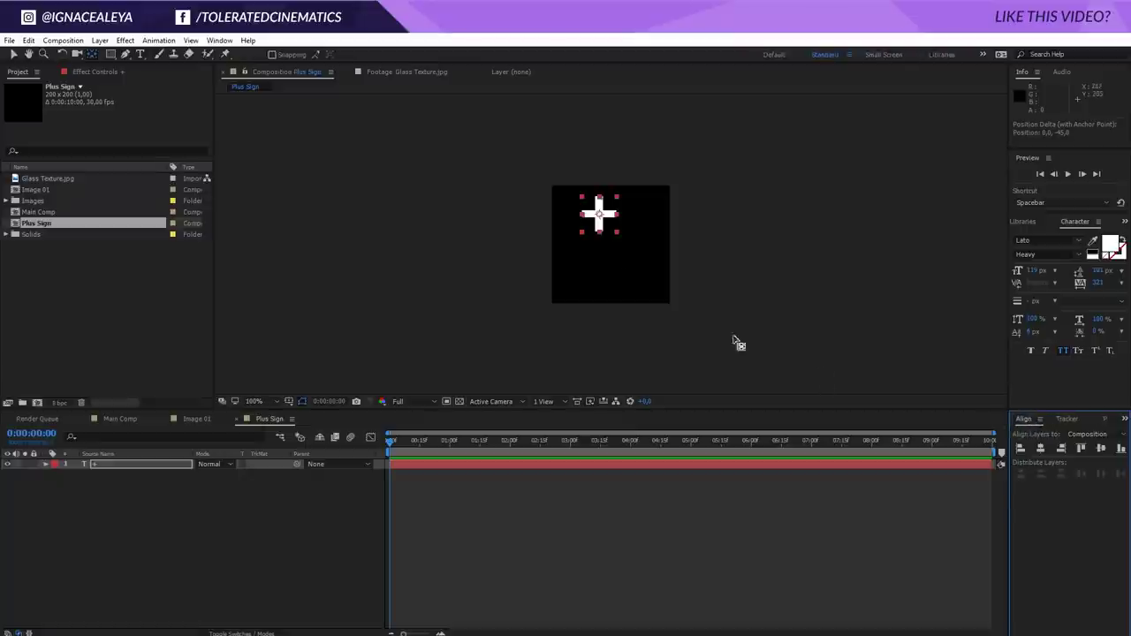
left_click(220, 42)
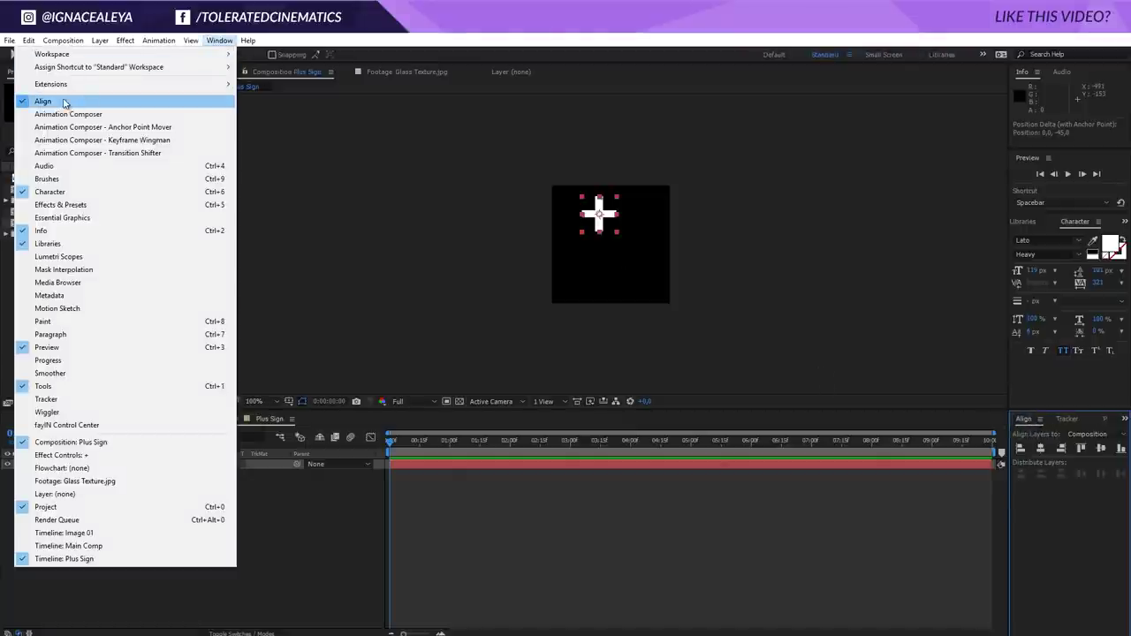
left_click(1030, 422)
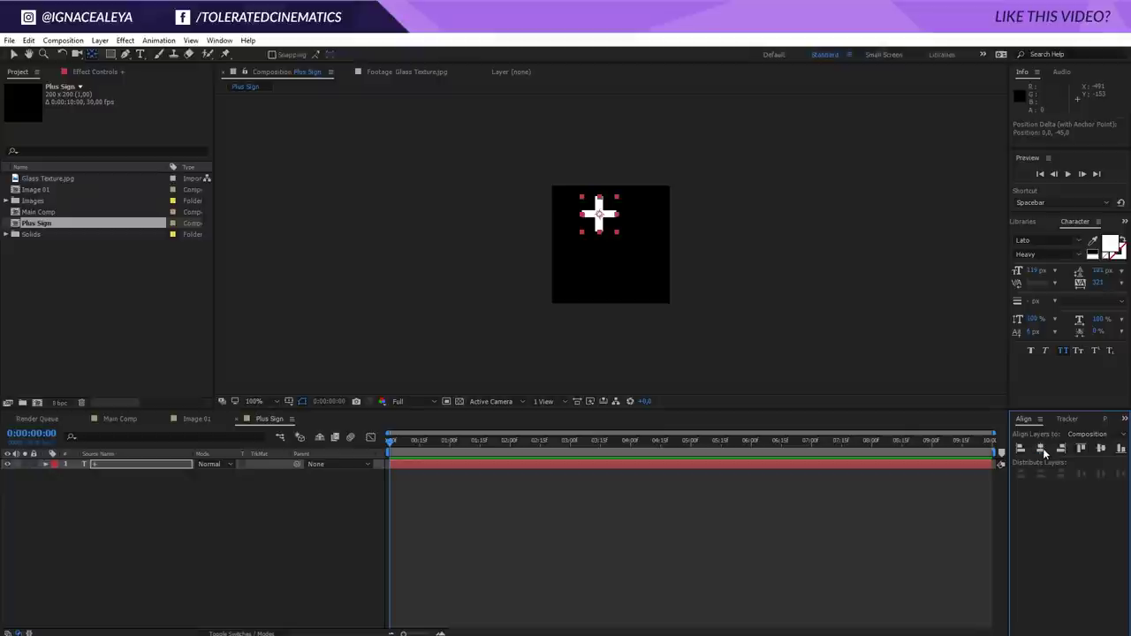
left_click(1041, 448)
left_click(1103, 449)
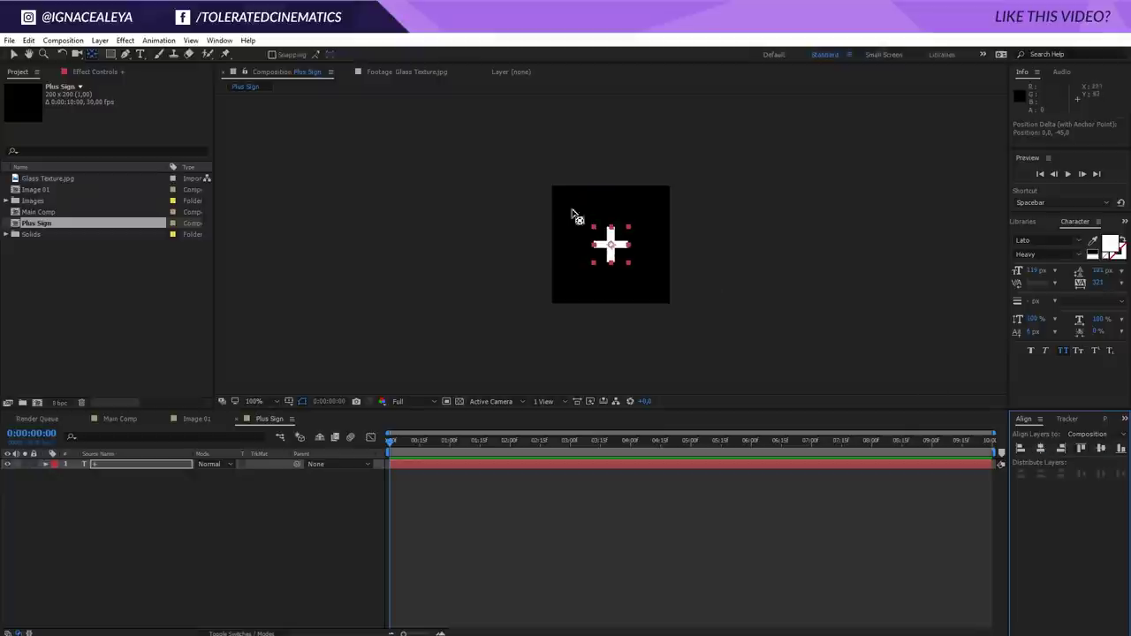
left_click(433, 251)
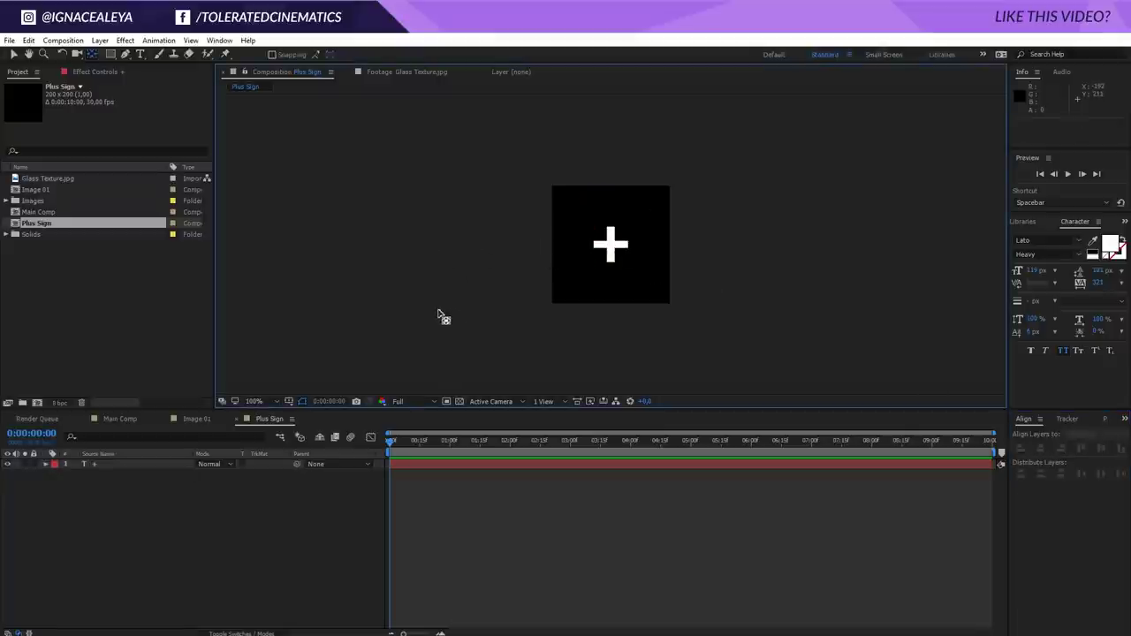
Step: Change the font style of the "+" text to Black
key("period")
left_click(615, 254)
left_click(1080, 255)
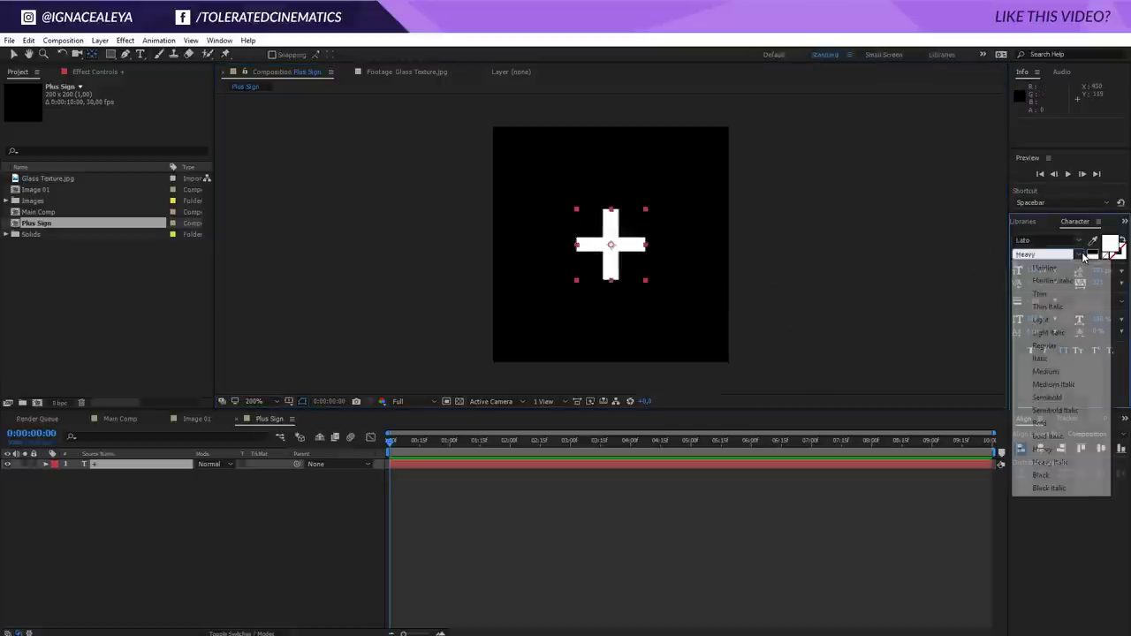
left_click(1055, 473)
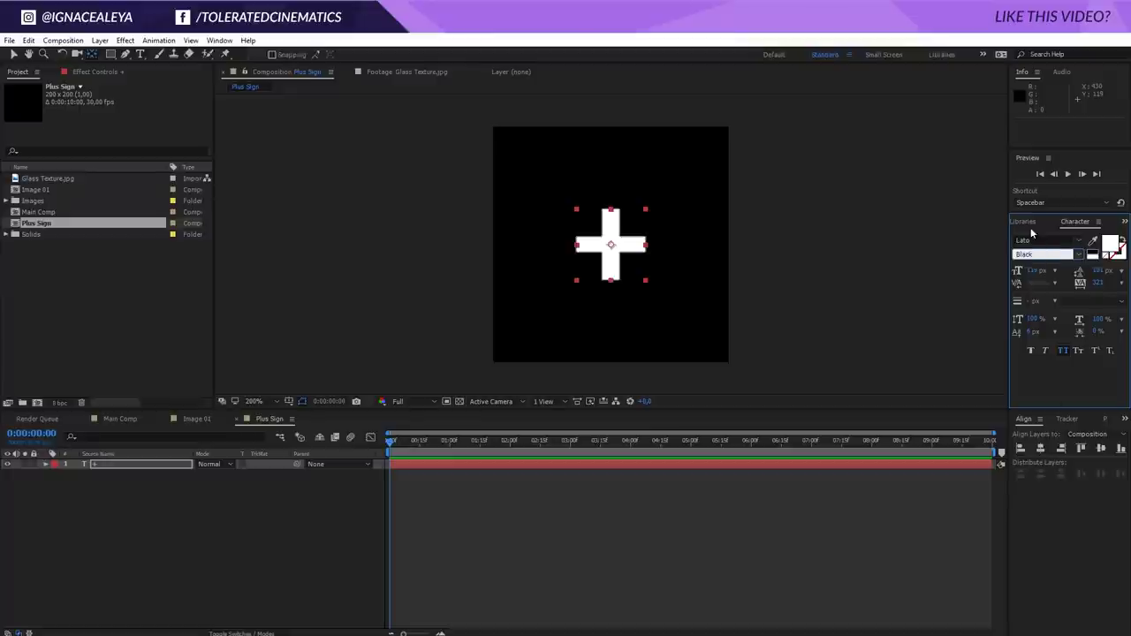
left_click(891, 308)
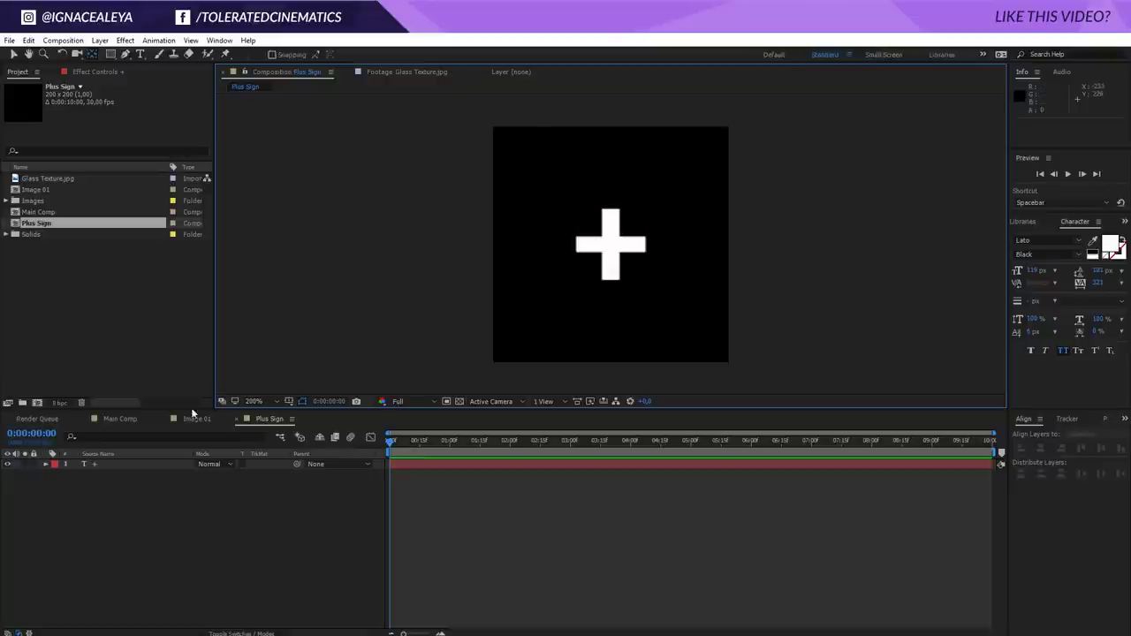
Step: Add Plus Sign as the top layer of Main Comp, make it 3D, and place it in the upper right sky
left_click(123, 418)
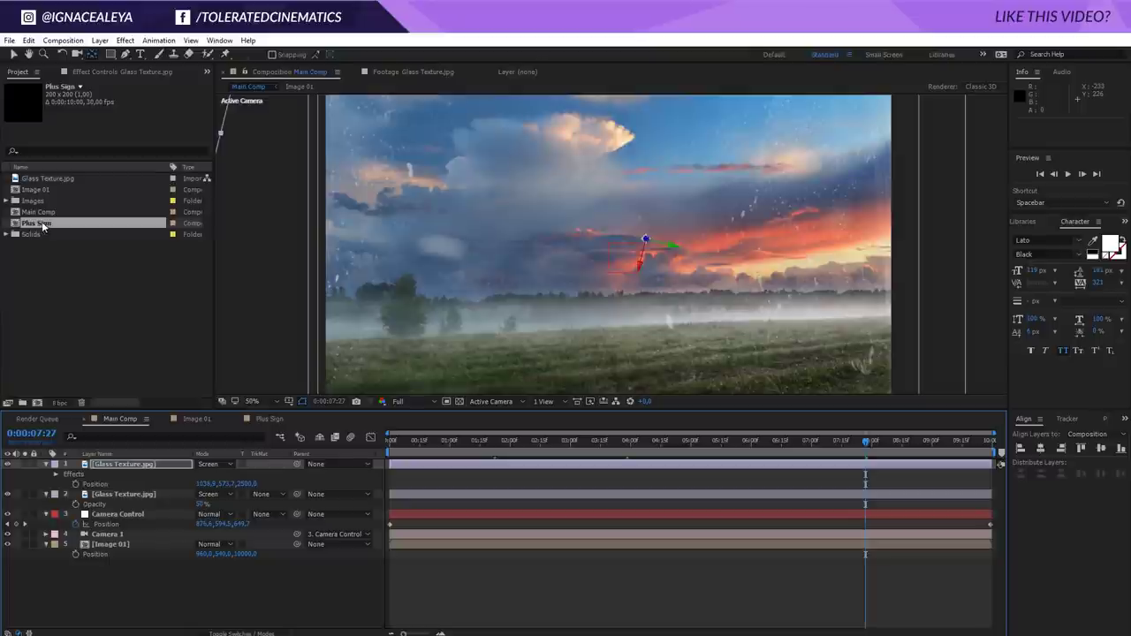
left_click_drag(41, 223, 143, 463)
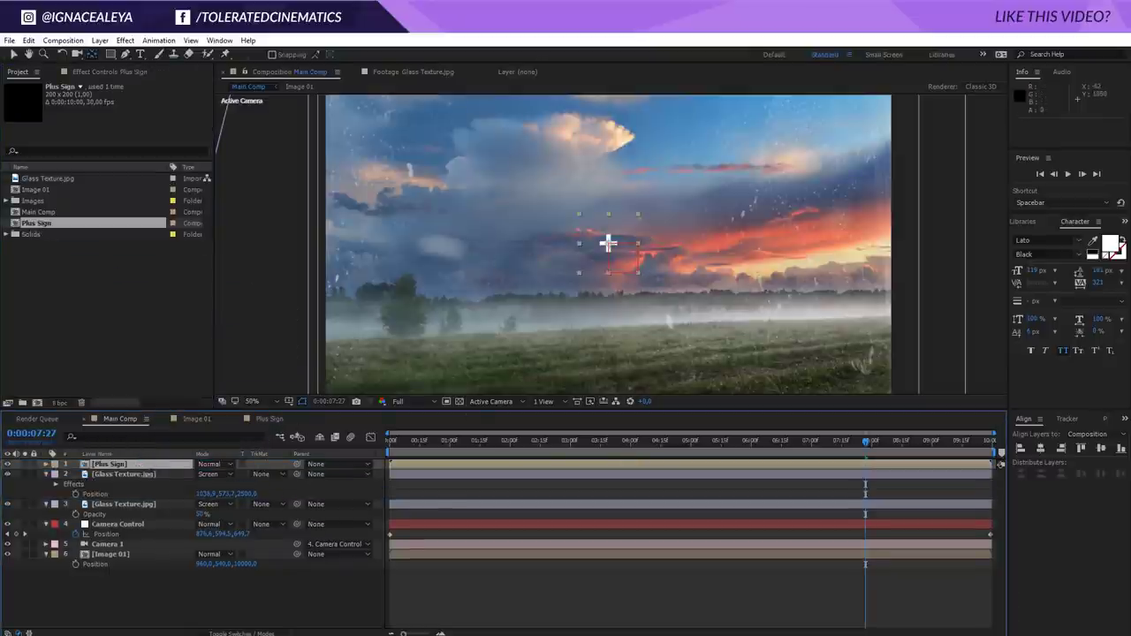
left_click(261, 632)
left_click(261, 464)
left_click_drag(637, 225, 803, 204)
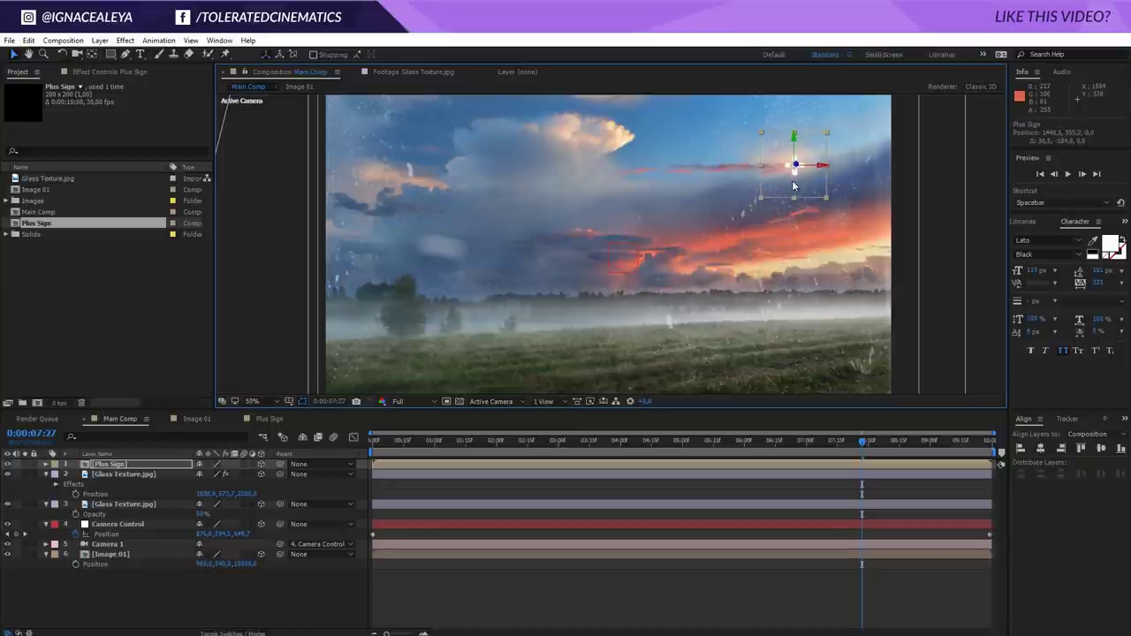
Step: Duplicate the Plus Sign layer and place the copy over the trees on the left, closer to the camera
left_click(441, 463)
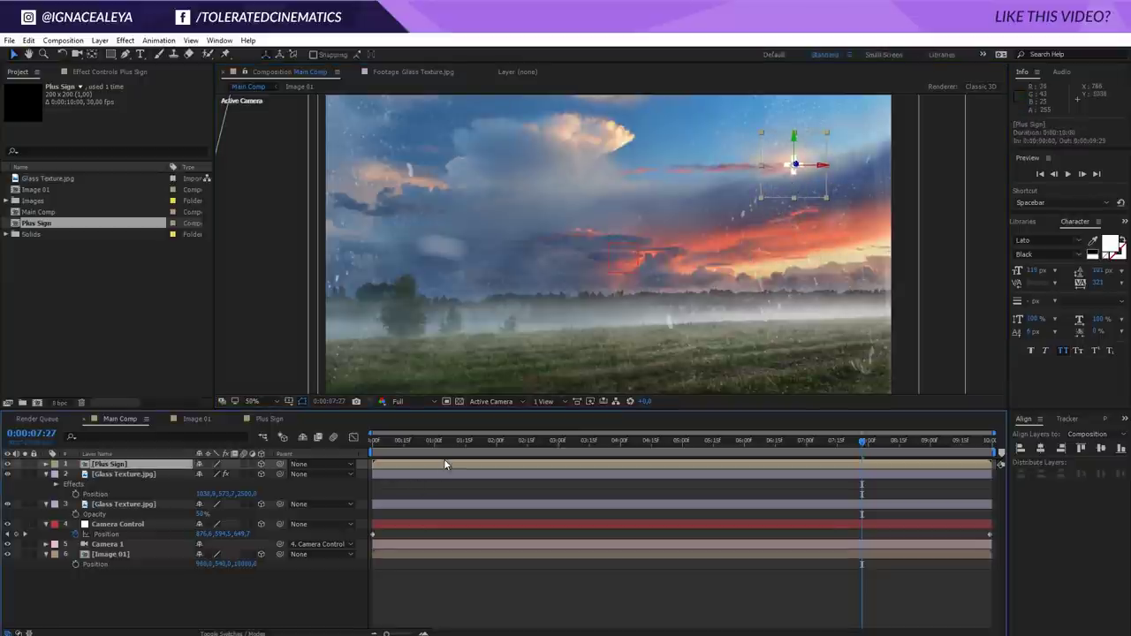
left_click(29, 41)
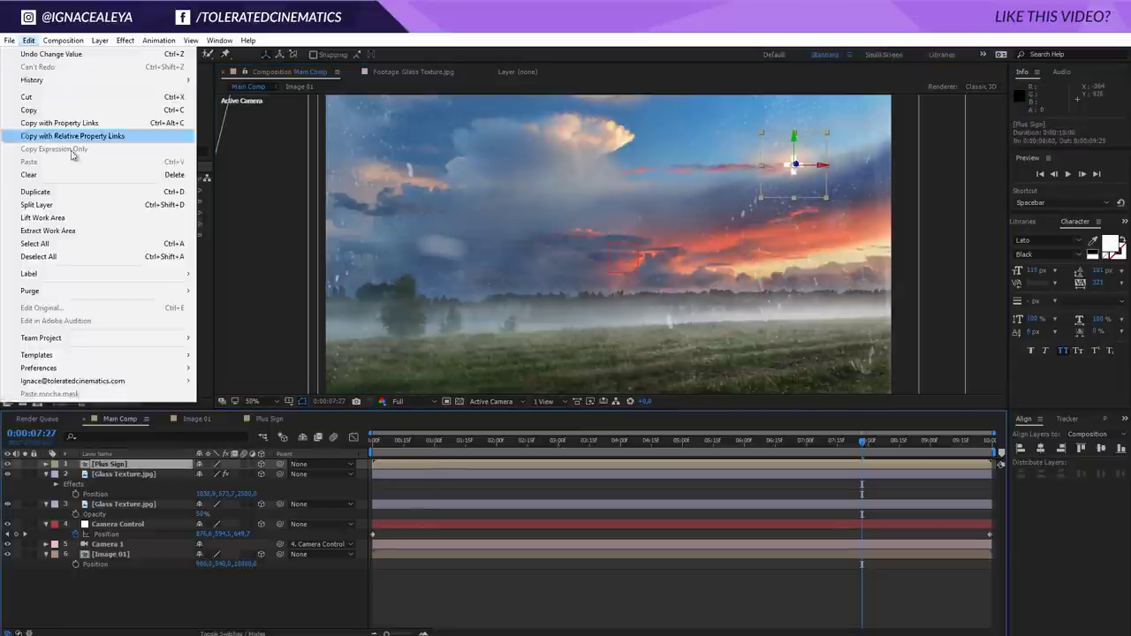
left_click(176, 196)
left_click_drag(793, 165, 455, 245)
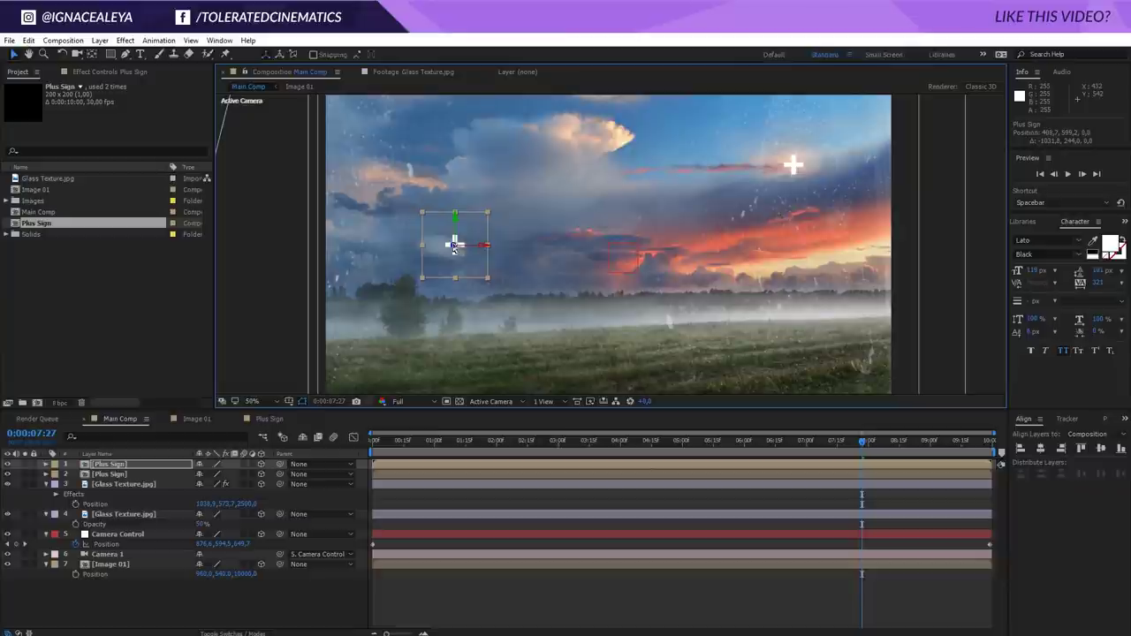
left_click_drag(454, 245, 97, 297)
Step: Duplicate the Plus Sign layer twice, placing one copy over the sunset on the right and pushing the other far back near the centre
left_click_drag(301, 248, 851, 301)
key("ctrl+d")
left_click_drag(850, 258, 862, 288)
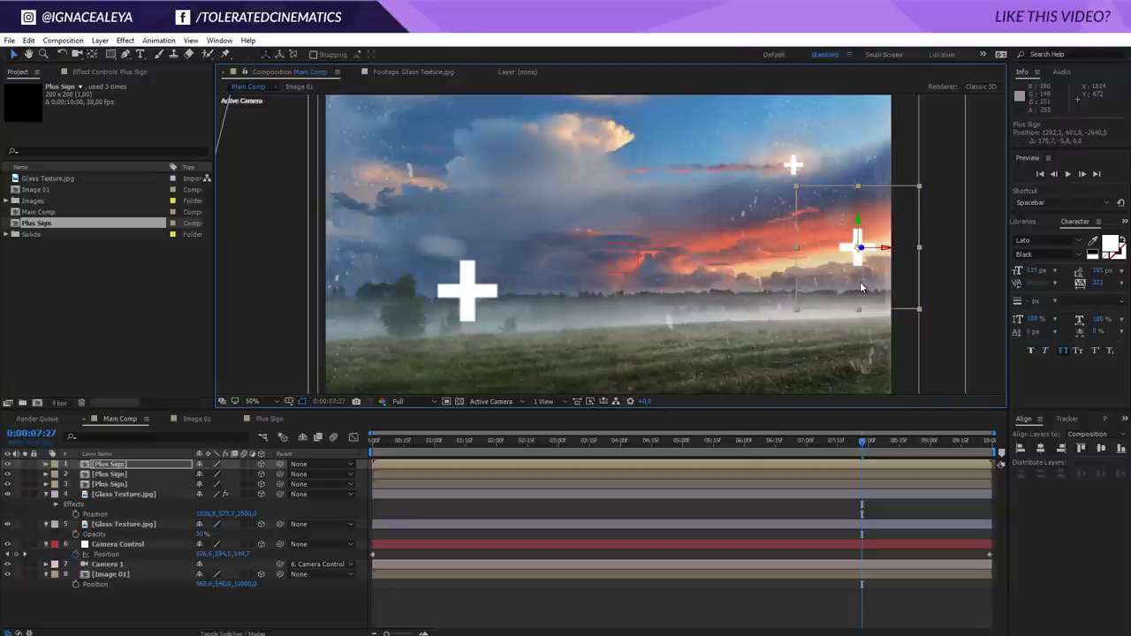
key("ctrl+d")
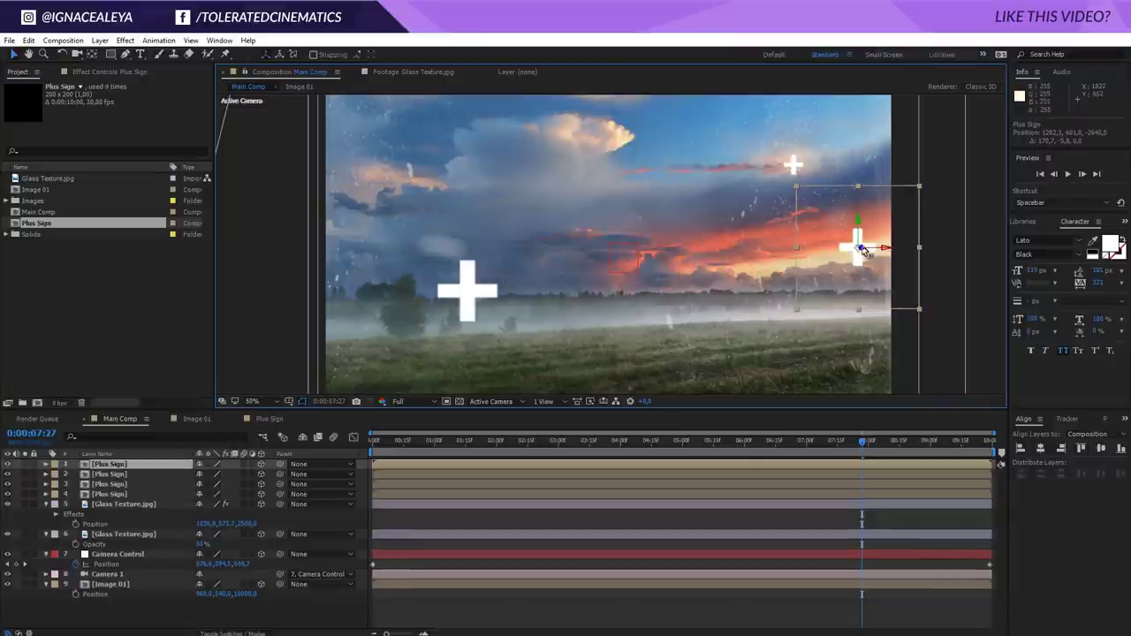
left_click_drag(862, 285, 222, 342)
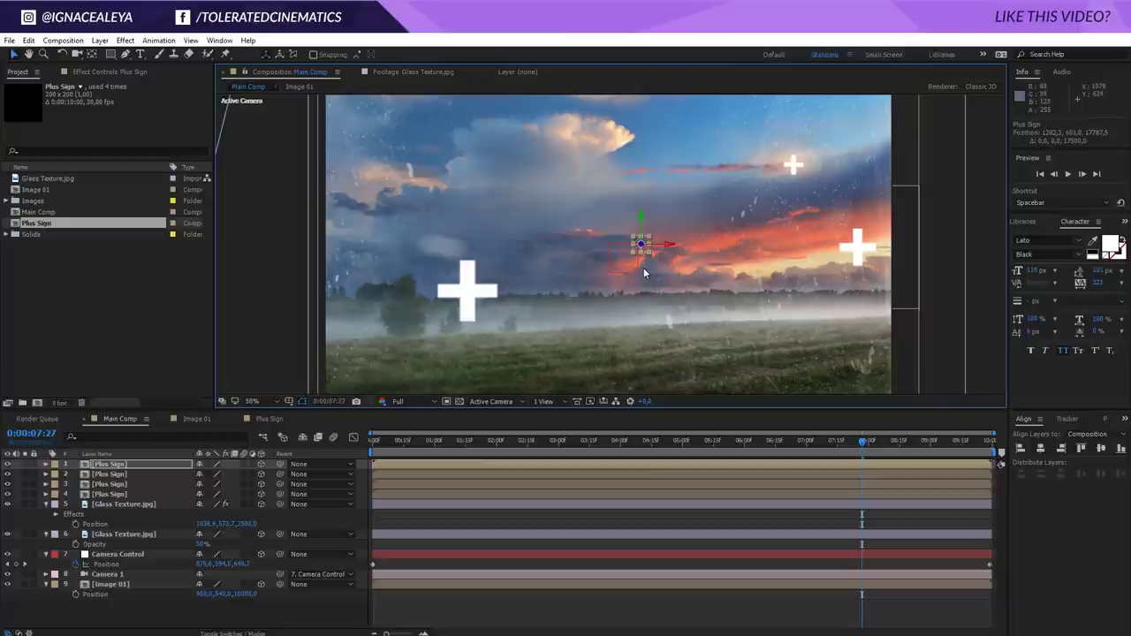
Step: Duplicate the distant Plus Sign layer and move the copy into the upper left sky beside the large cloud
key("ctrl+d")
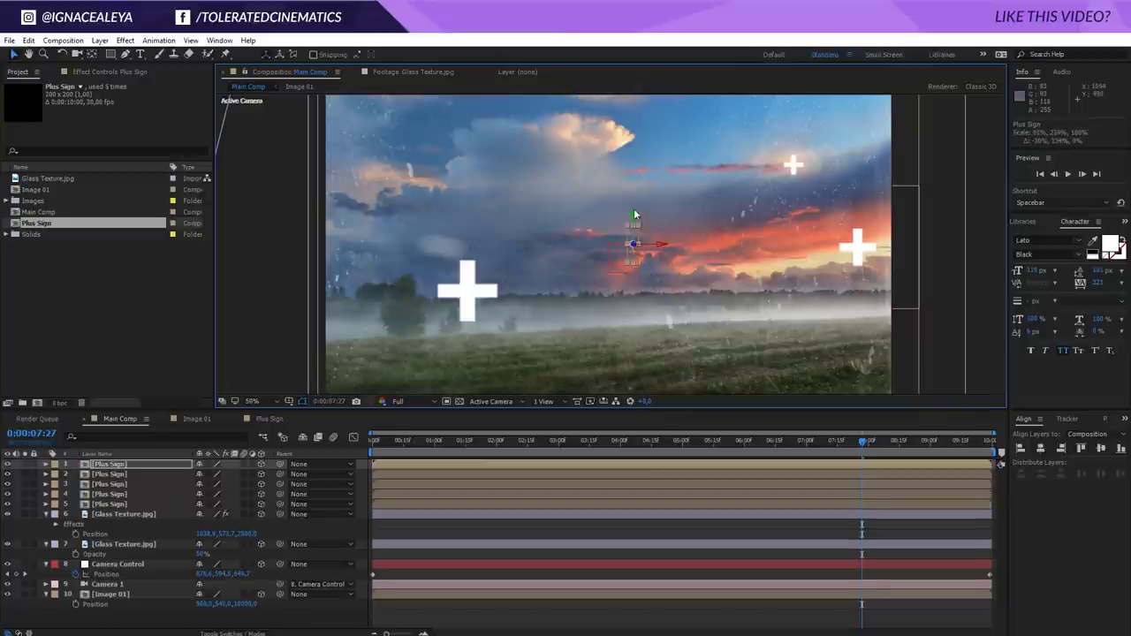
scroll(636, 243, "up", 4)
left_click_drag(679, 225, 240, 98)
scroll(566, 247, "down", 5)
scroll(460, 206, "up", 4)
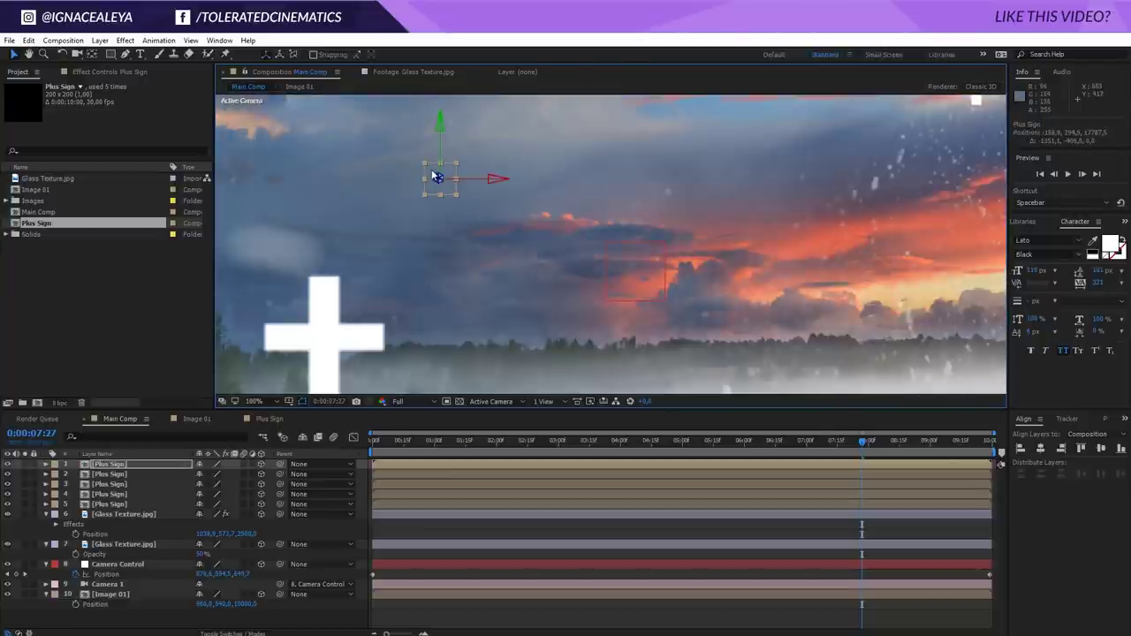
scroll(468, 193, "down", 2)
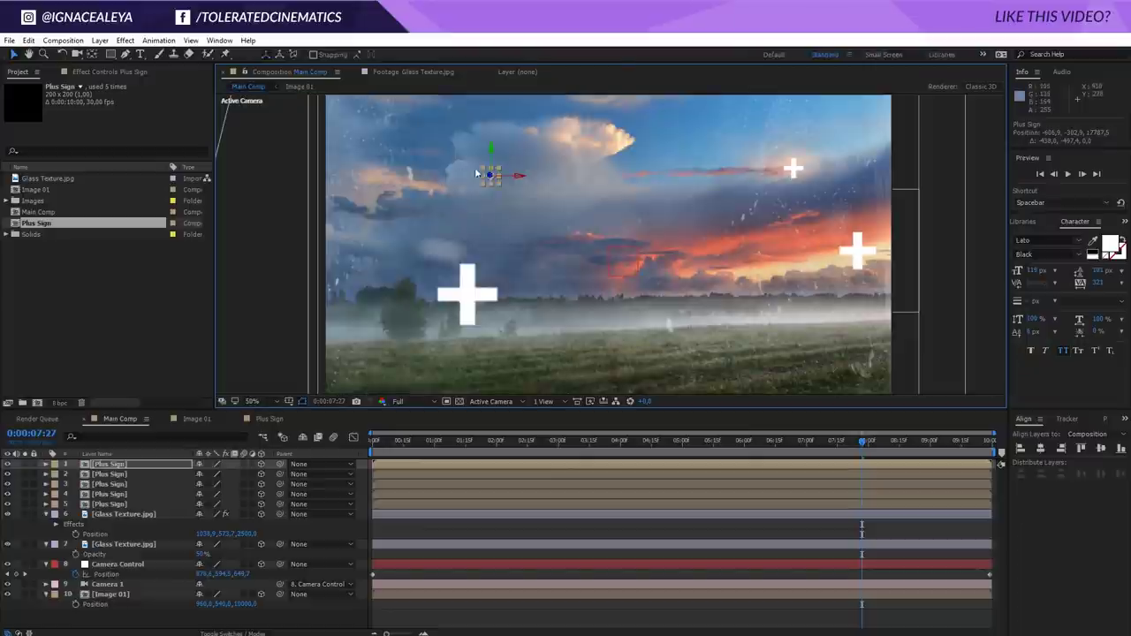
left_click_drag(489, 174, 367, 188)
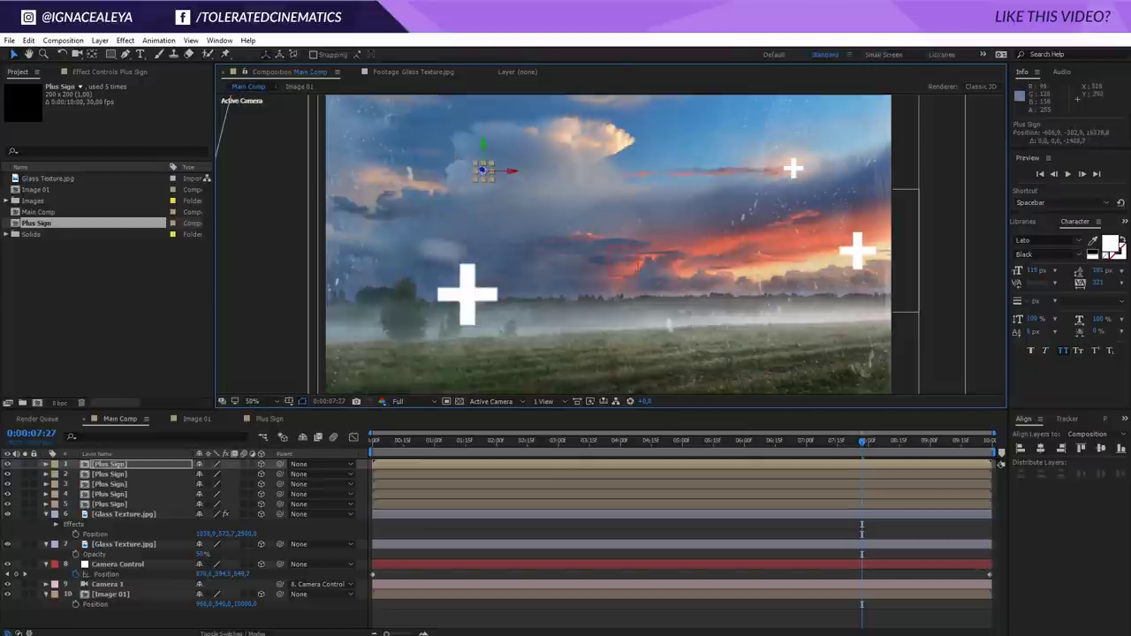
Step: Bring the top Plus Sign layer closer to the camera, at a Z position of about 8506, near the upper left corner of the sky
left_click(556, 533)
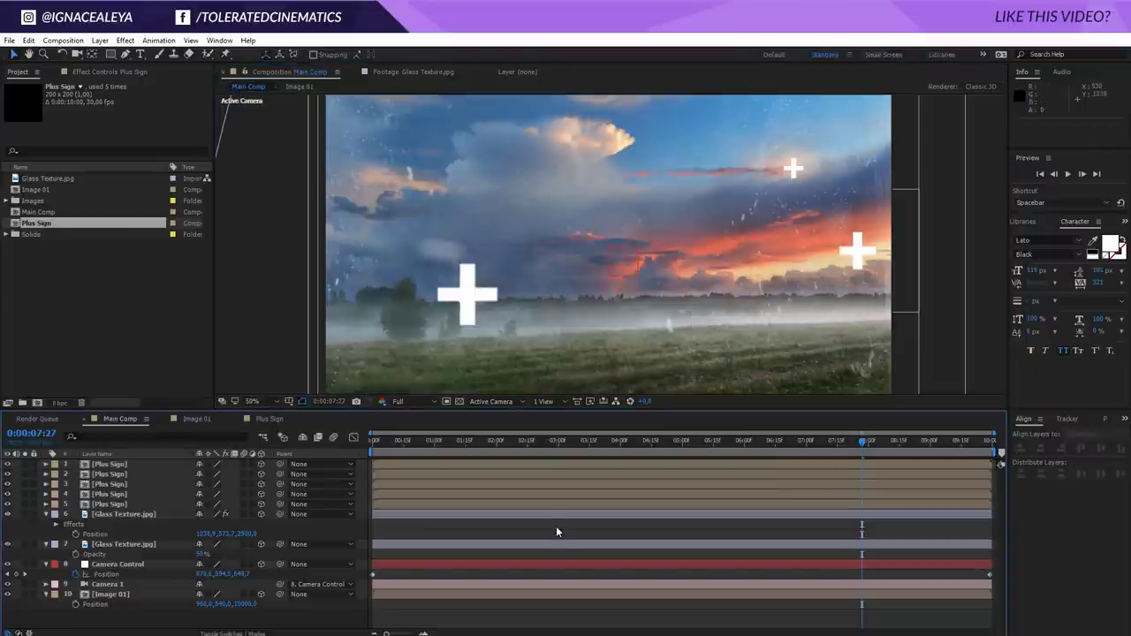
left_click(148, 454)
left_click(146, 465)
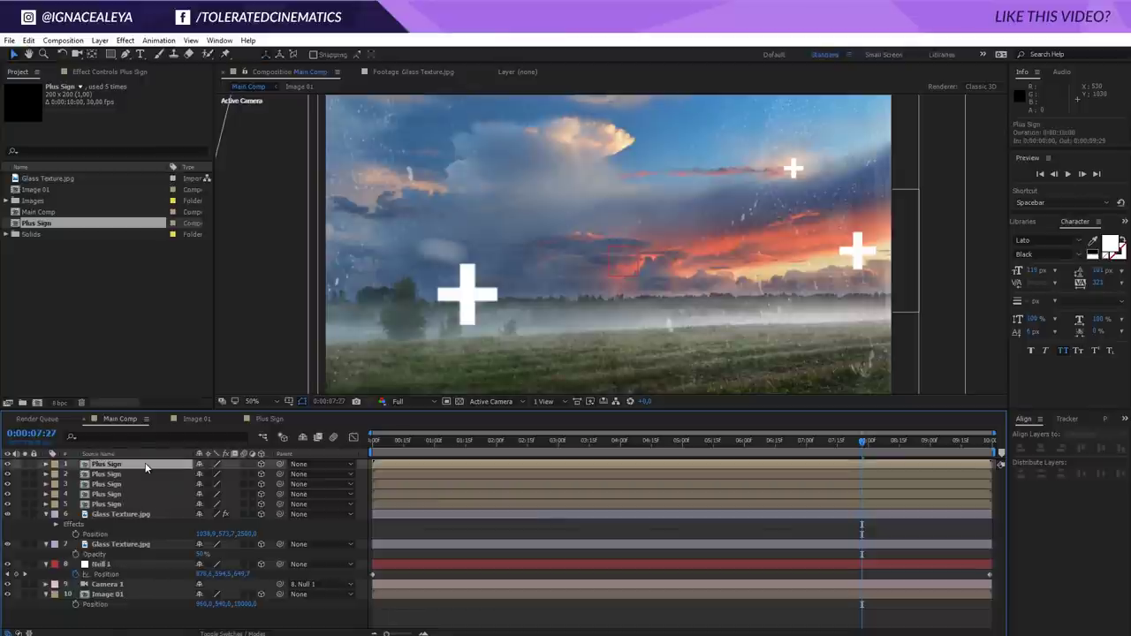
left_click_drag(466, 161, 344, 180)
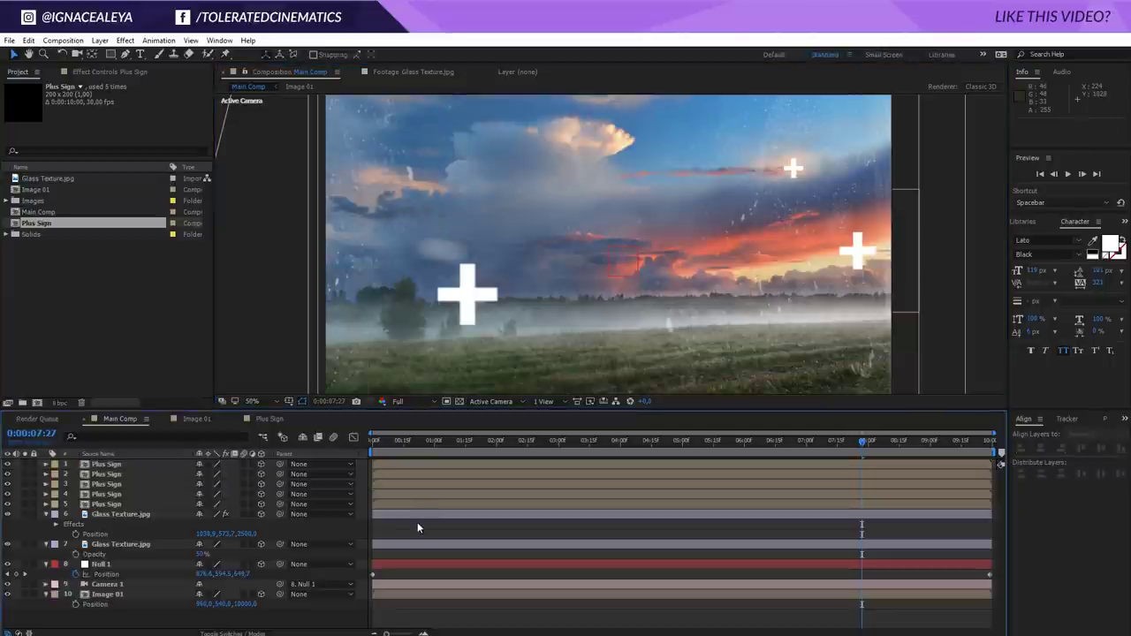
left_click_drag(439, 144, 366, 159)
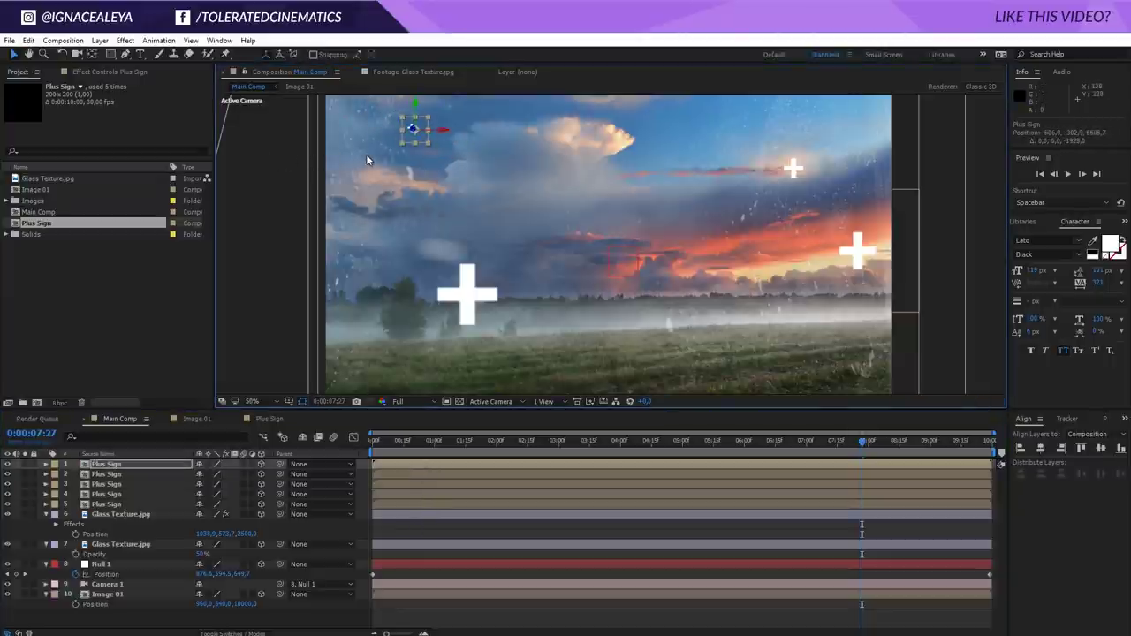
Step: Set the Z position of the second Plus Sign layer to 8000
left_click(123, 475)
key("p")
left_click(247, 485)
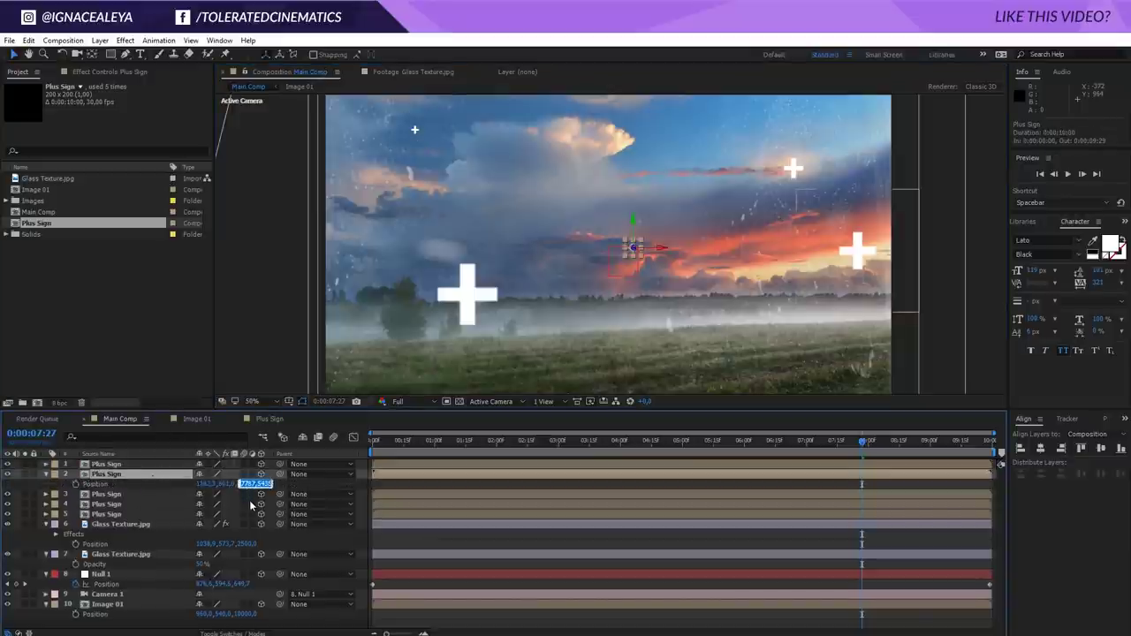
type("800")
key("Return")
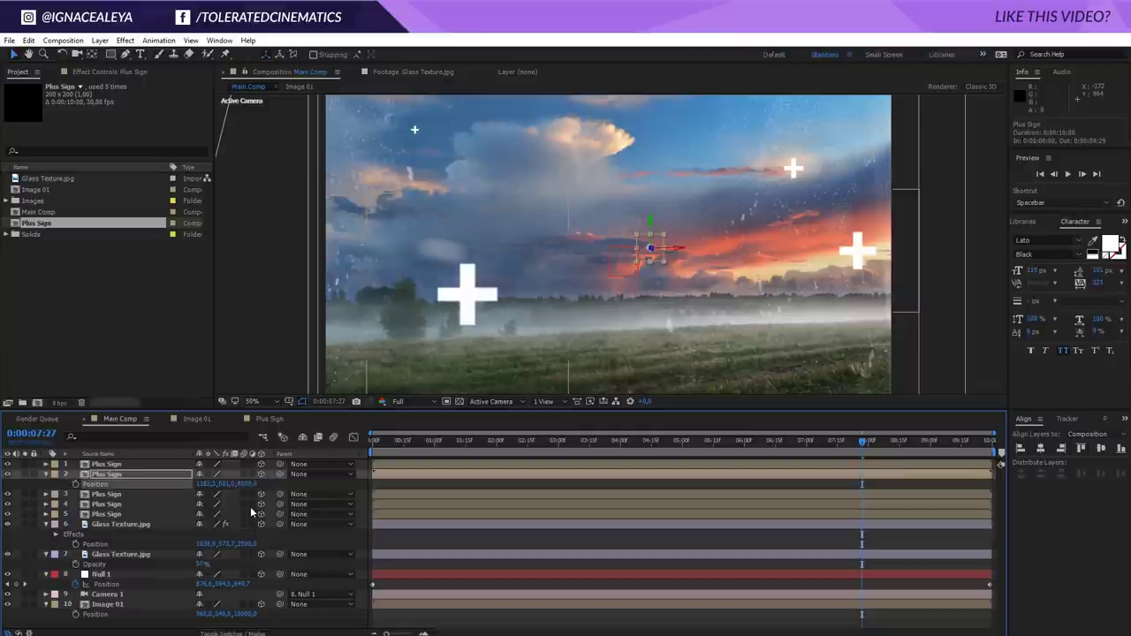
Step: Scale the second Plus Sign layer to 50%
type("s")
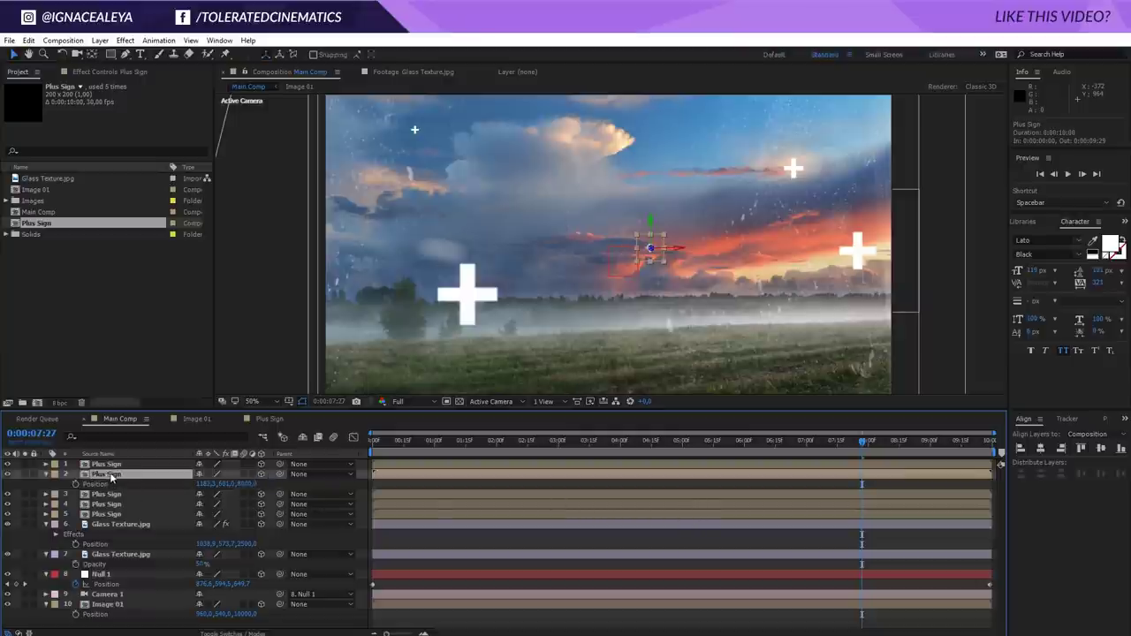
type("50")
key("Return")
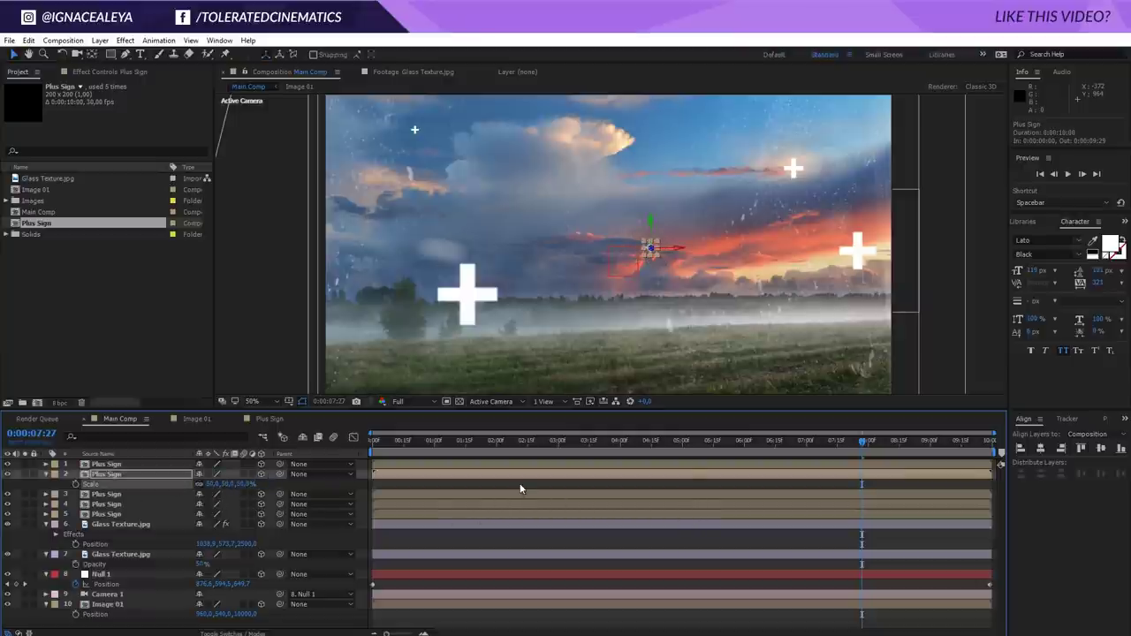
left_click(519, 489)
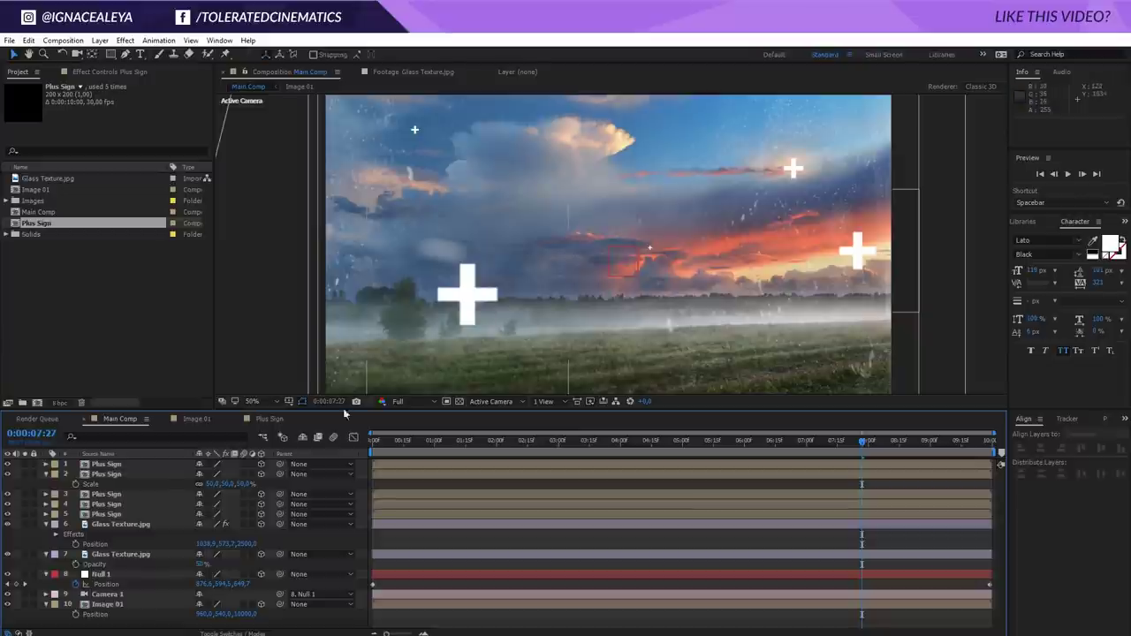
Step: At 0:00:06:04, duplicate the large Plus Sign layer, place the copy at the image's left edge beside the tree, and preview the animation
left_click_drag(783, 455, 693, 442)
left_click(752, 441)
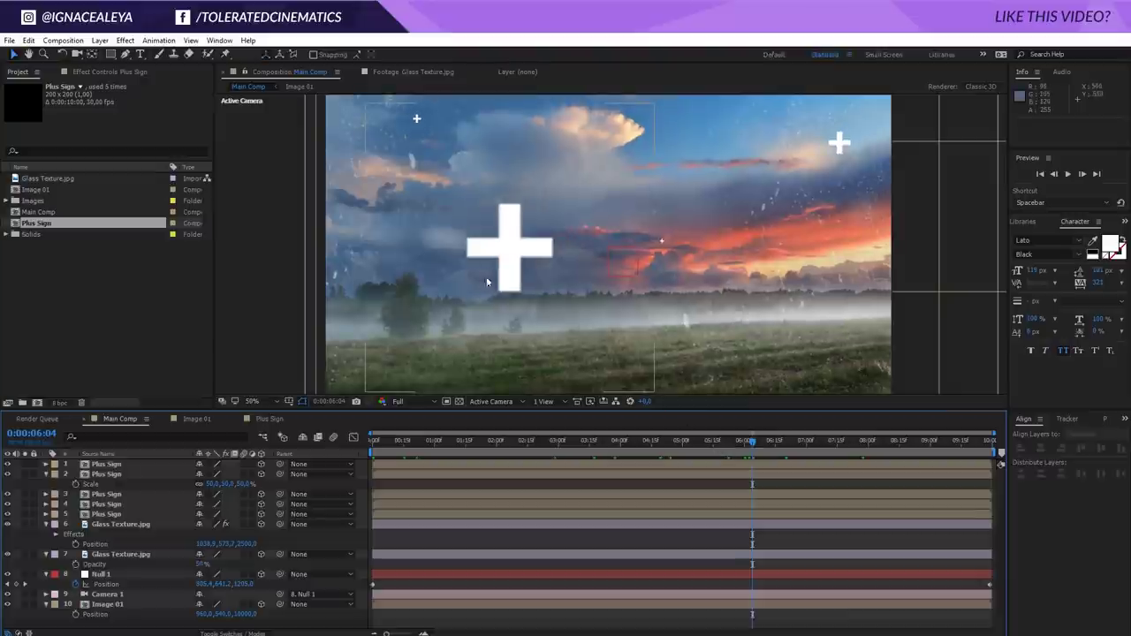
left_click(510, 261)
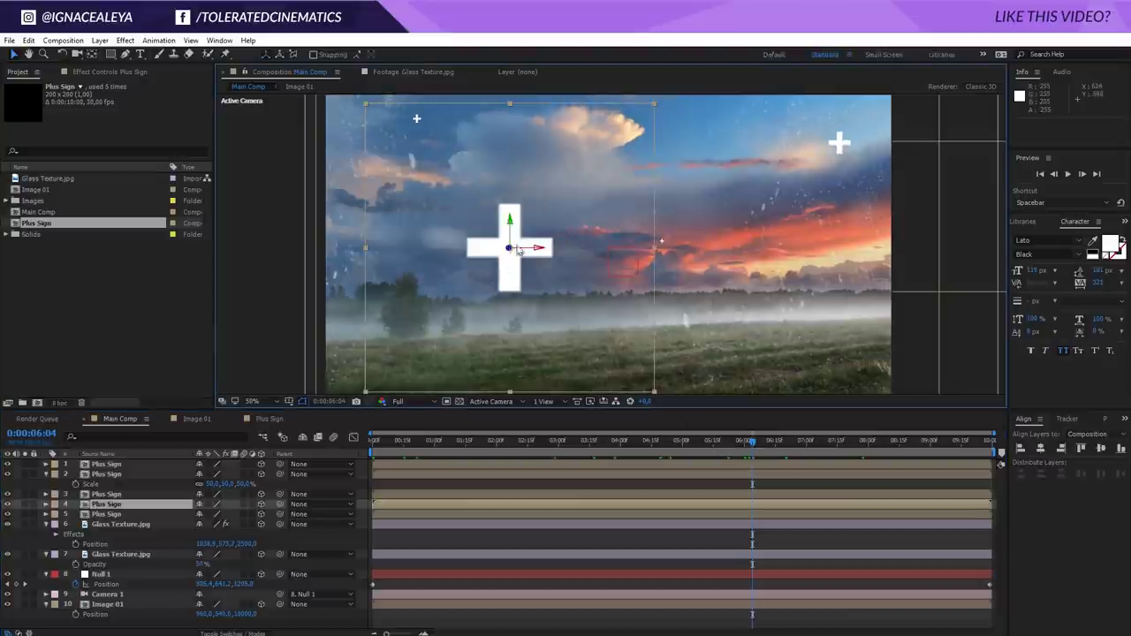
key("ctrl+d")
left_click_drag(513, 258, 347, 331)
key("space")
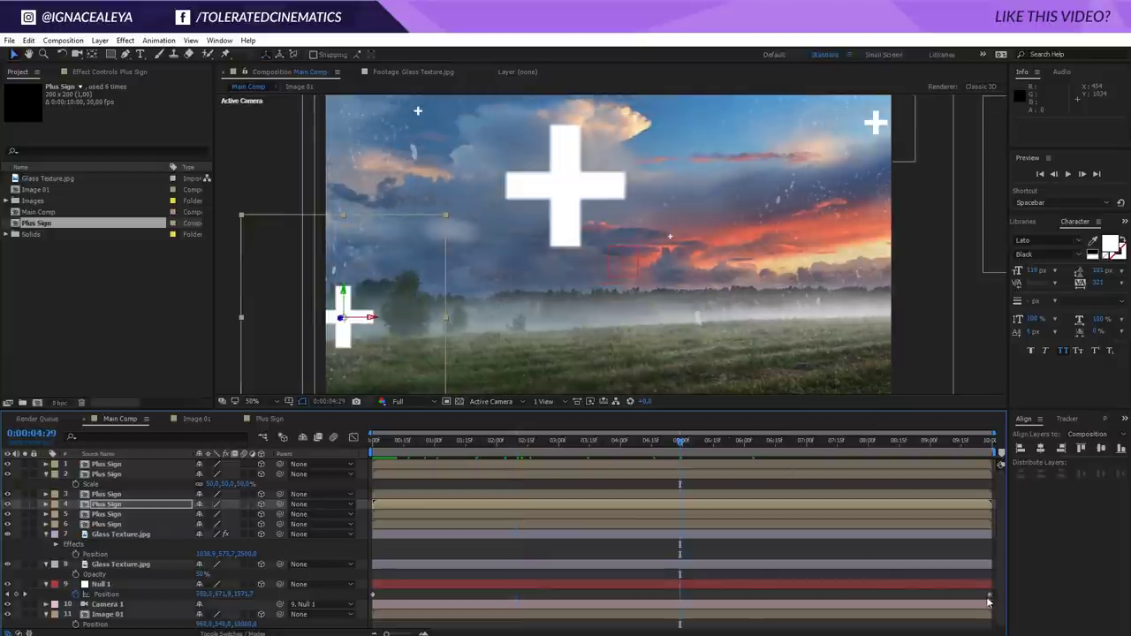
Step: Move the last Position keyframe of the camera control null to 0:00:05:00 and end the work area there
left_click(102, 584)
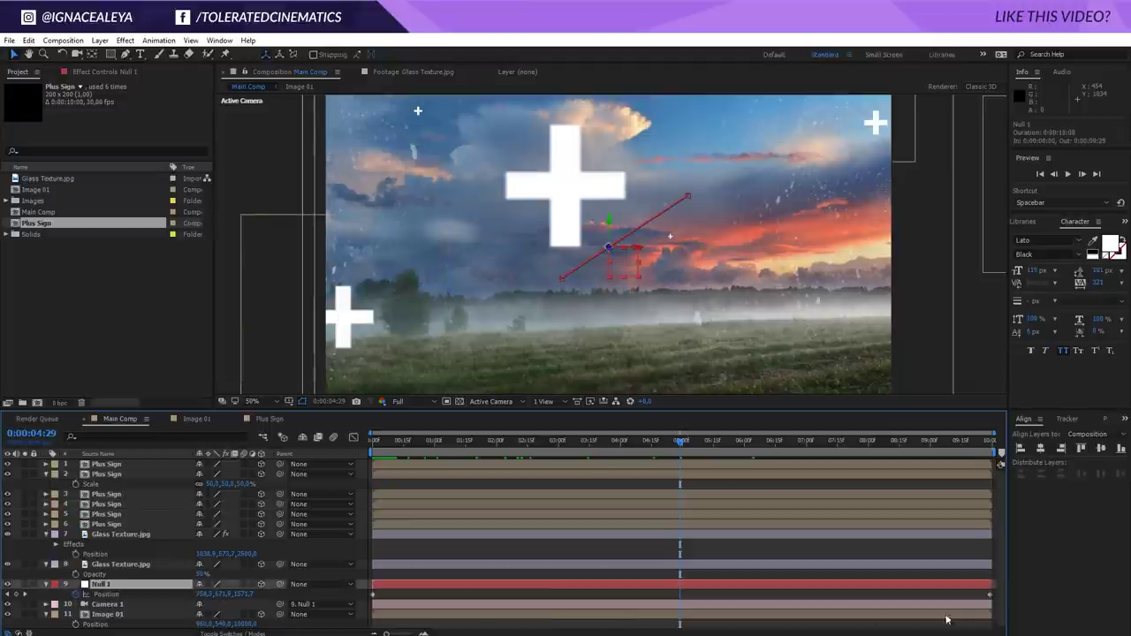
left_click_drag(991, 596, 680, 597)
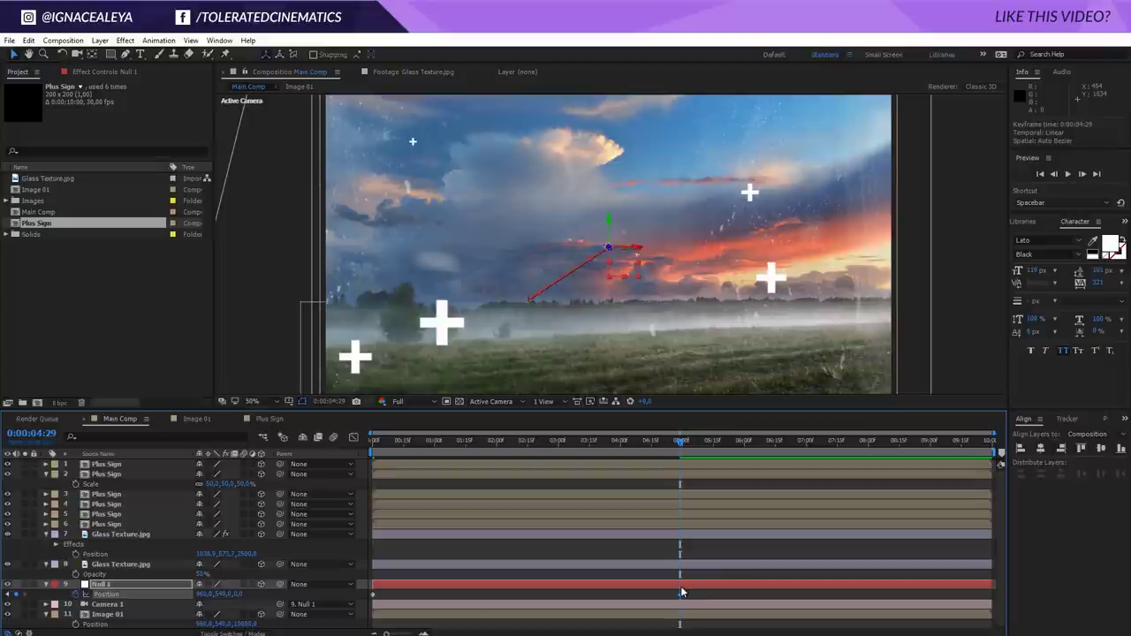
key("space")
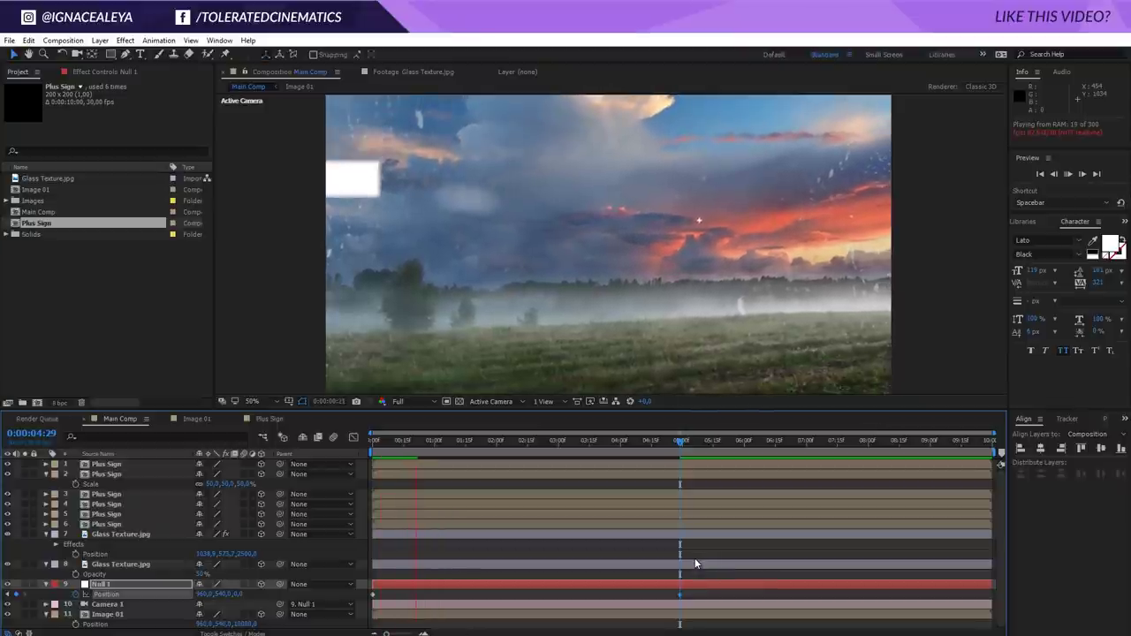
left_click(680, 444)
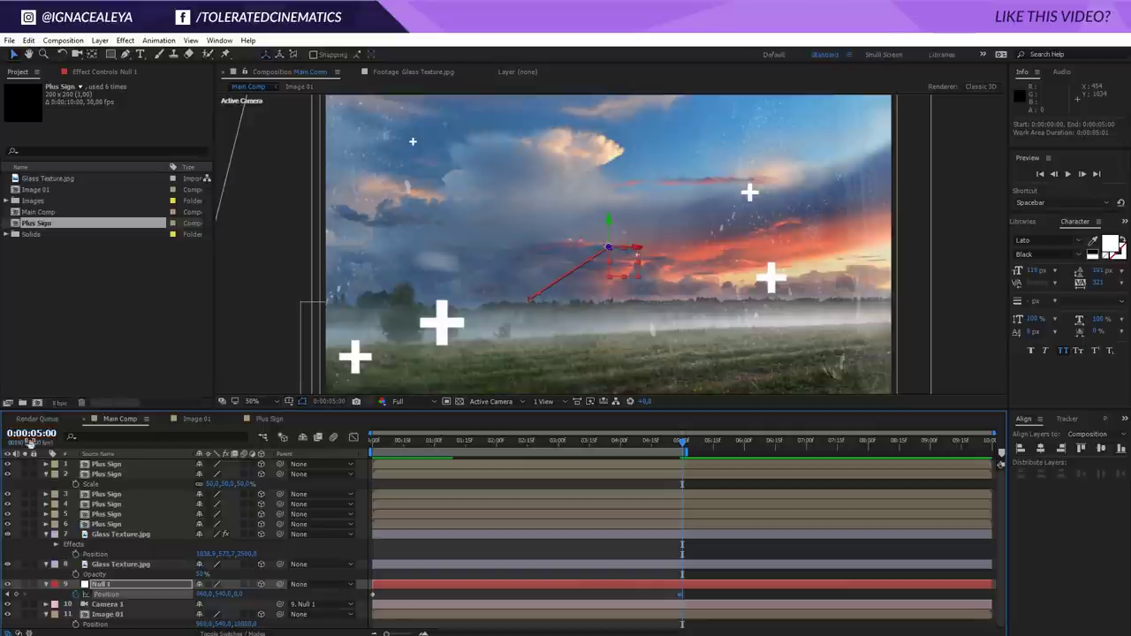
left_click(680, 595)
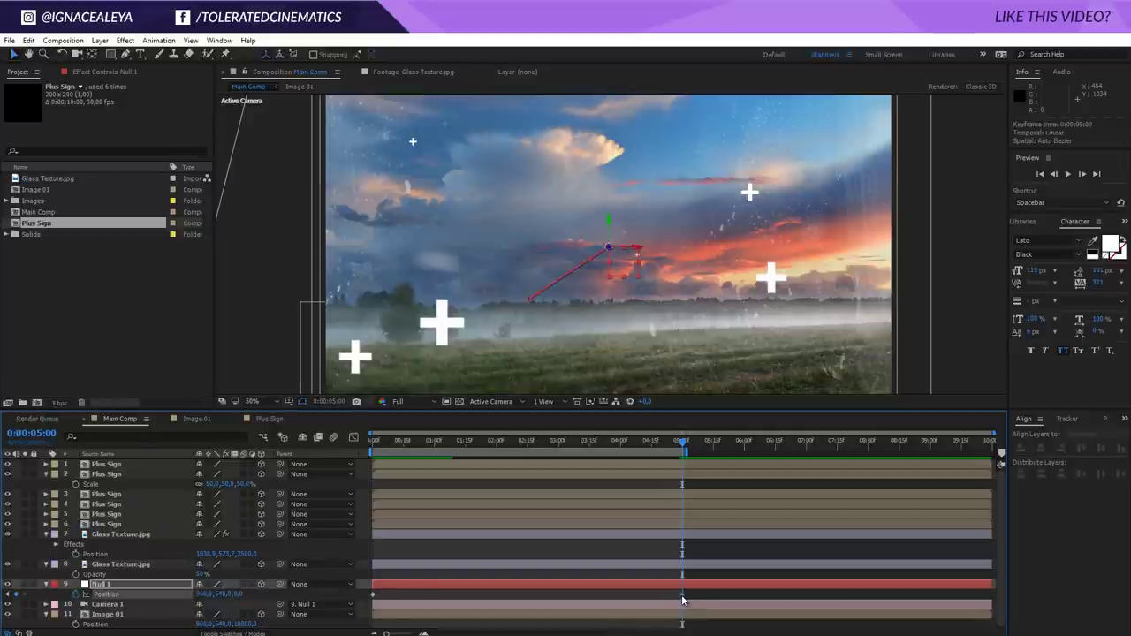
Step: Trim Main Comp to the work area and preview the shortened camera move
right_click(630, 451)
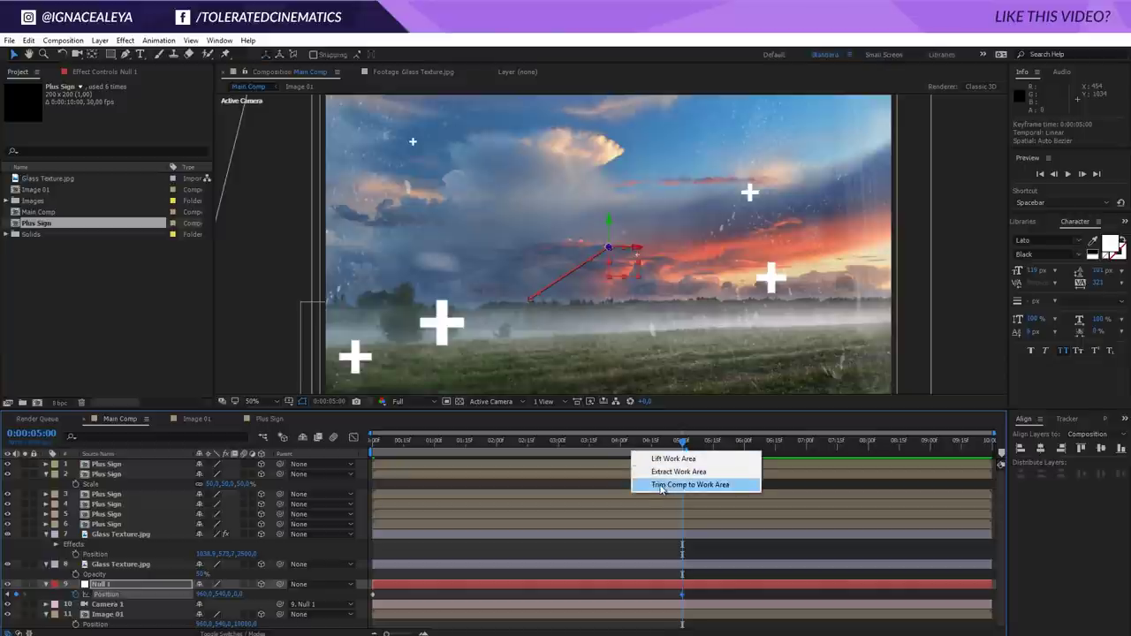
left_click(664, 489)
key("space")
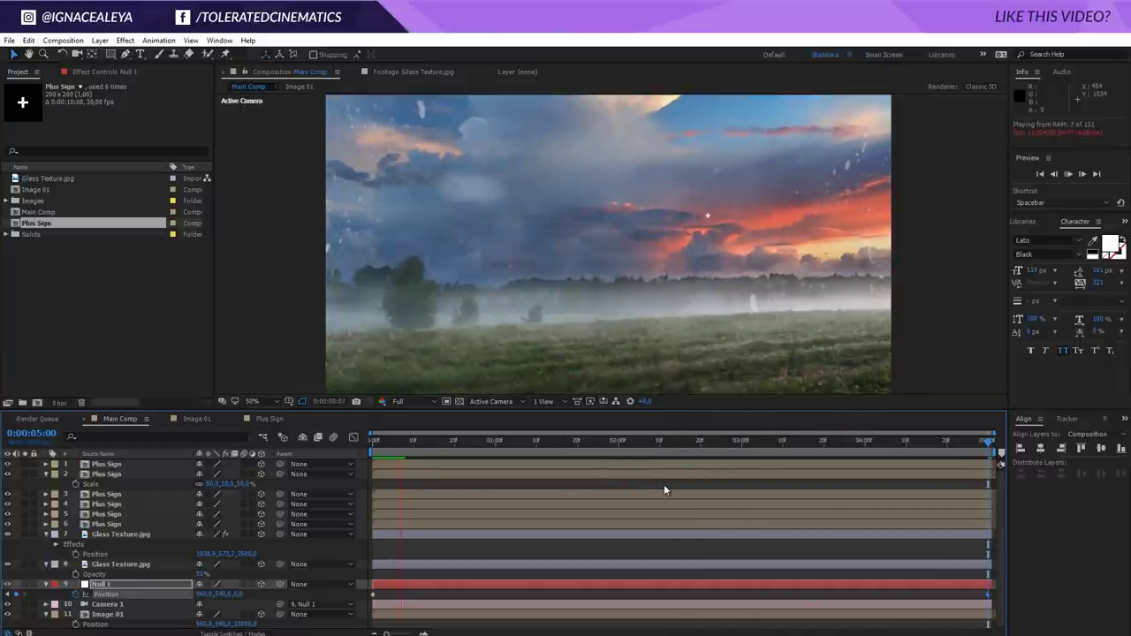
Step: Apply Easy Ease to both Position keyframes of the camera control null
left_click(630, 446)
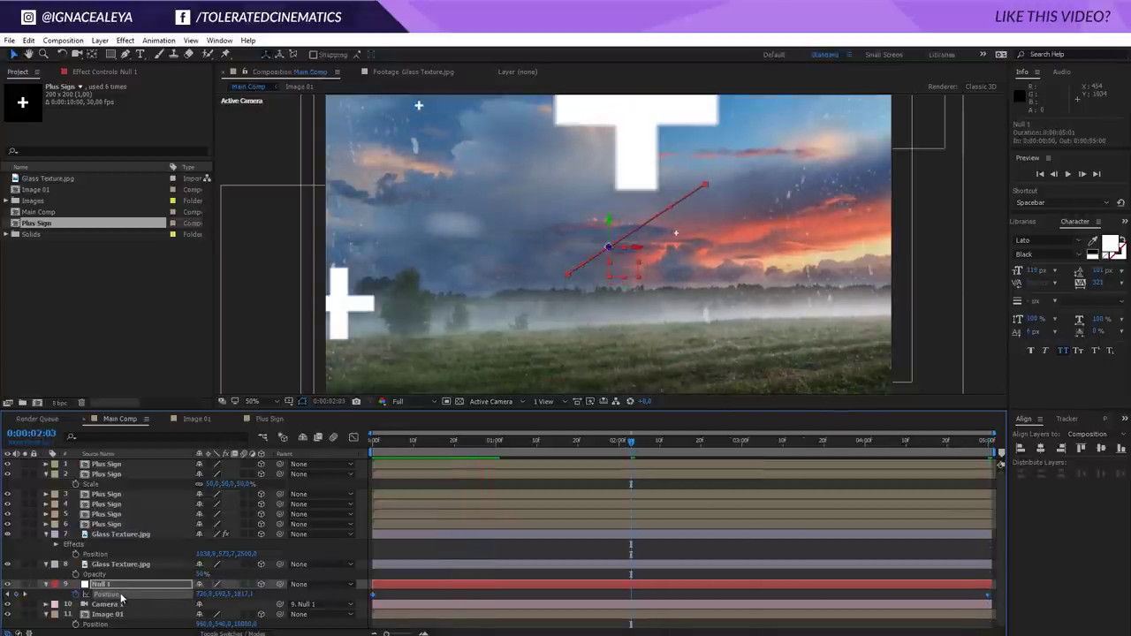
right_click(989, 599)
mouse_move(1038, 585)
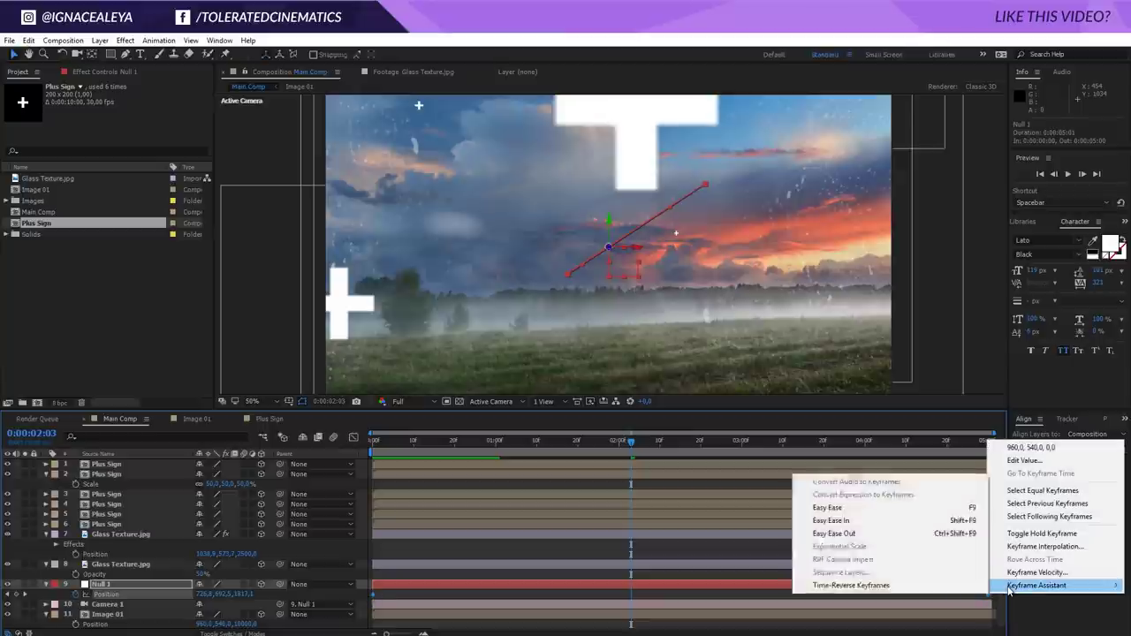
left_click(835, 508)
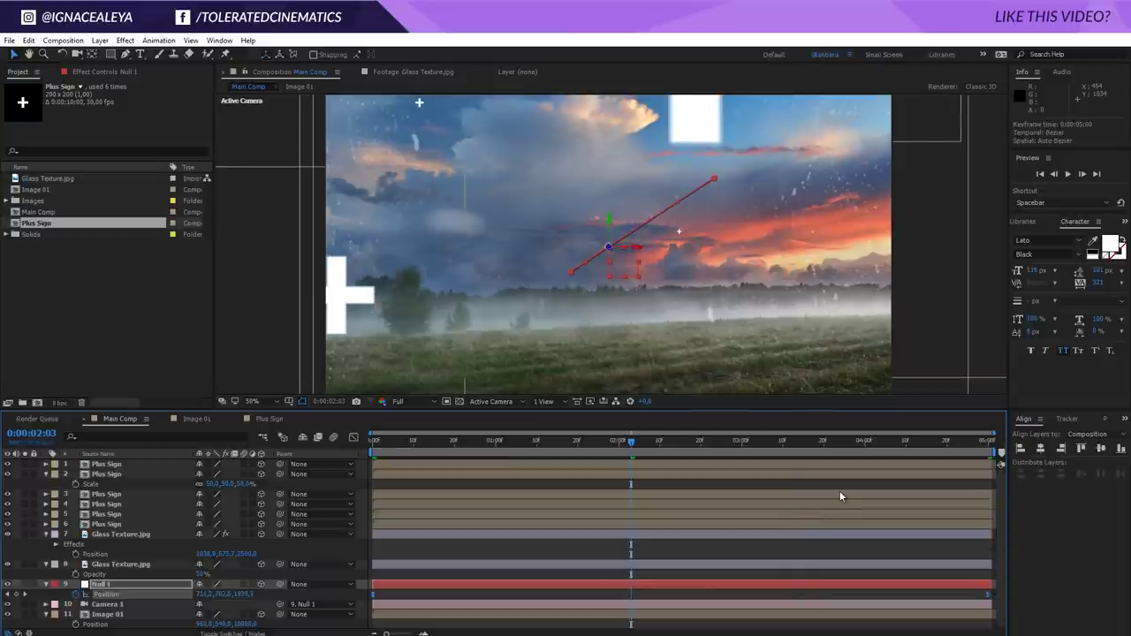
Step: Reshape the null's Position speed graph in the Graph Editor so the camera starts very fast and slows gradually, and preview it
left_click(354, 437)
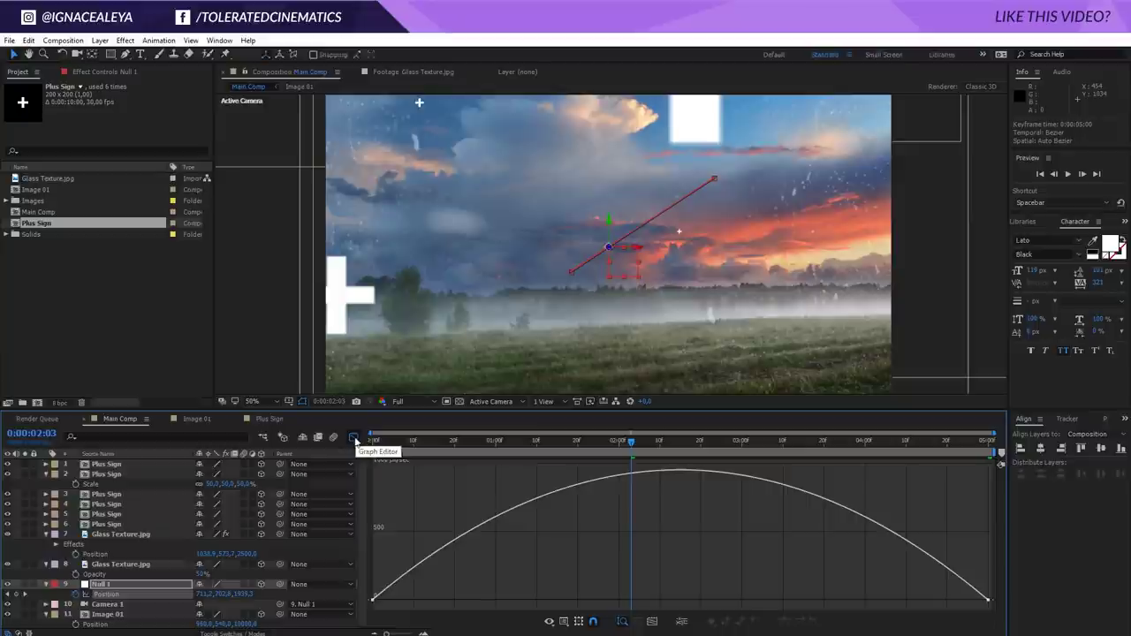
left_click(565, 622)
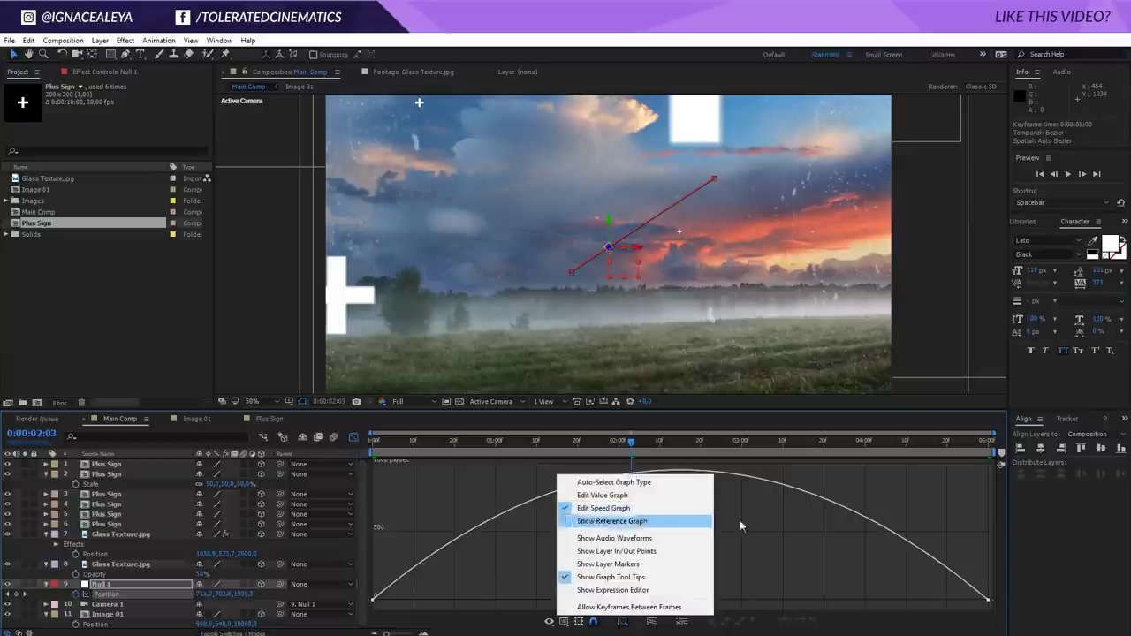
left_click(960, 604)
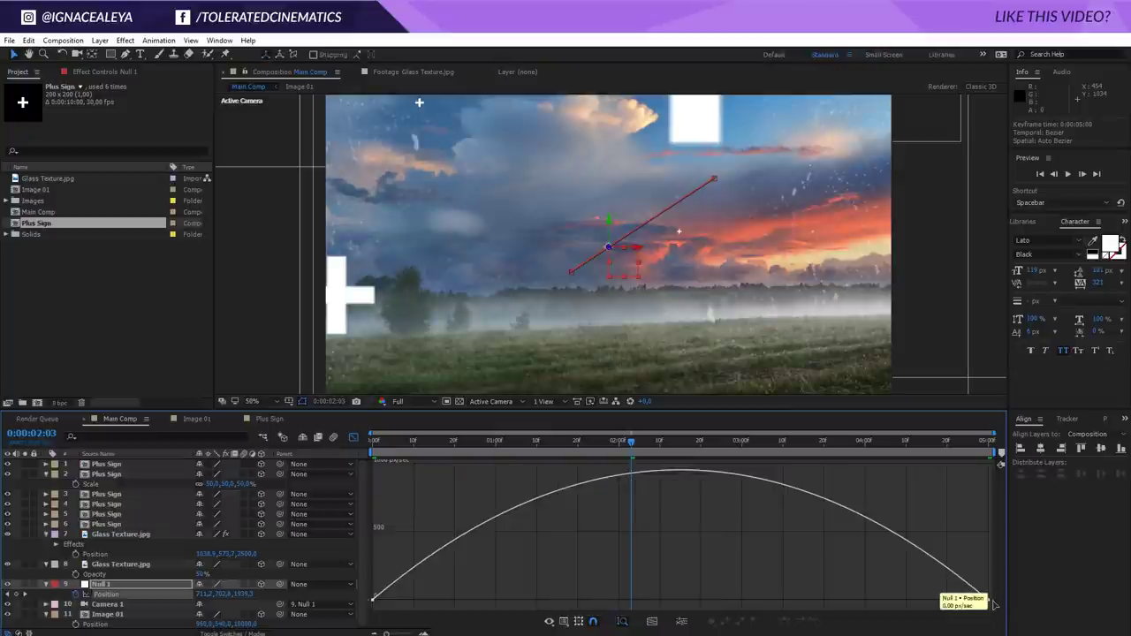
left_click(976, 605)
left_click_drag(886, 602, 680, 602)
left_click_drag(474, 603, 372, 603)
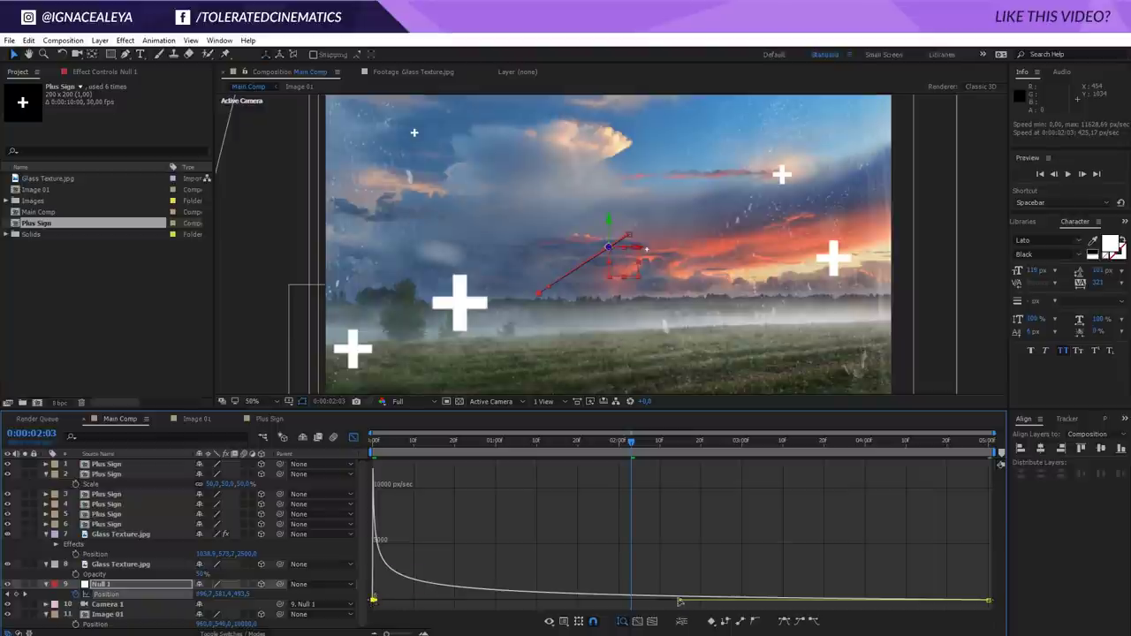
left_click_drag(685, 604, 710, 601)
key("space")
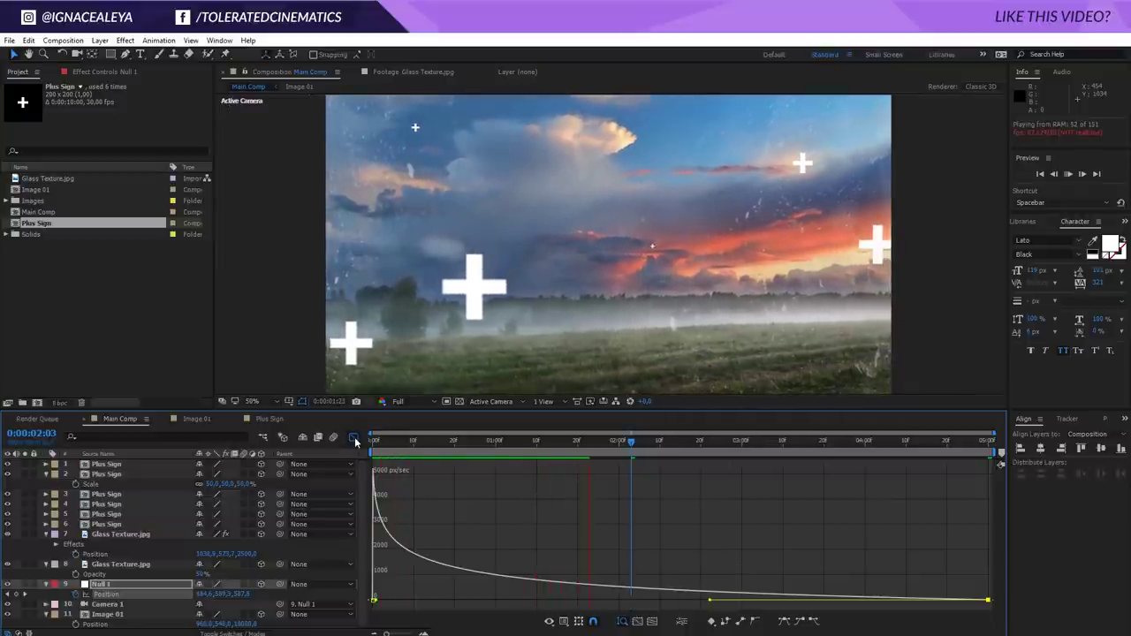
key("shift+F3")
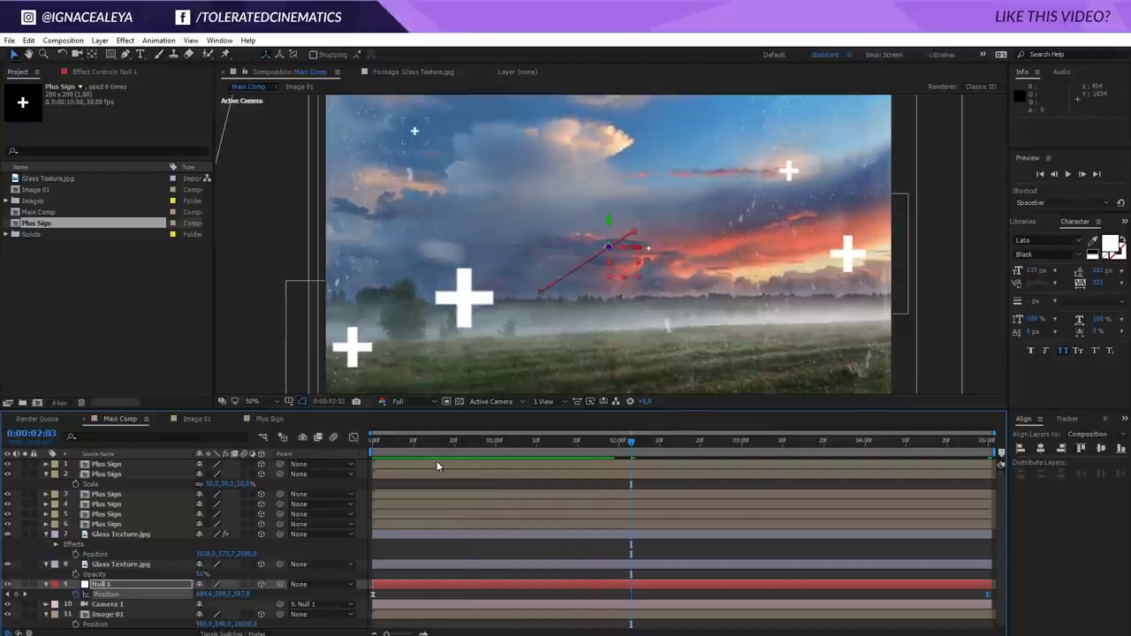
Step: Add a text layer reading "TOLERATED" over the sunset sky in Main Comp, at 0:00:00:28
left_click(486, 442)
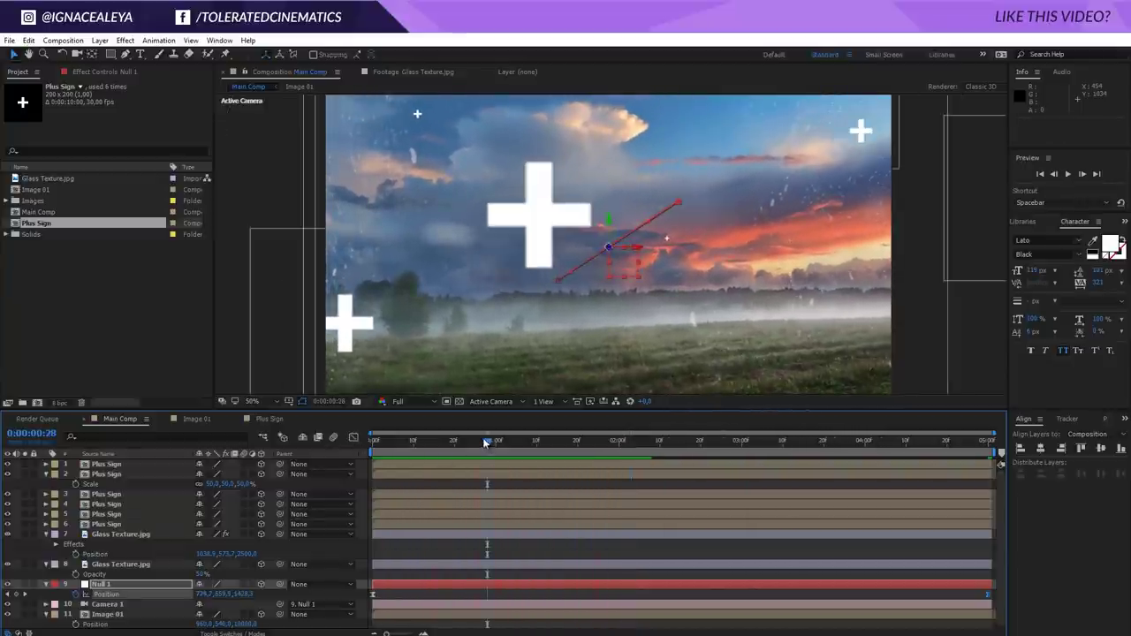
left_click(139, 54)
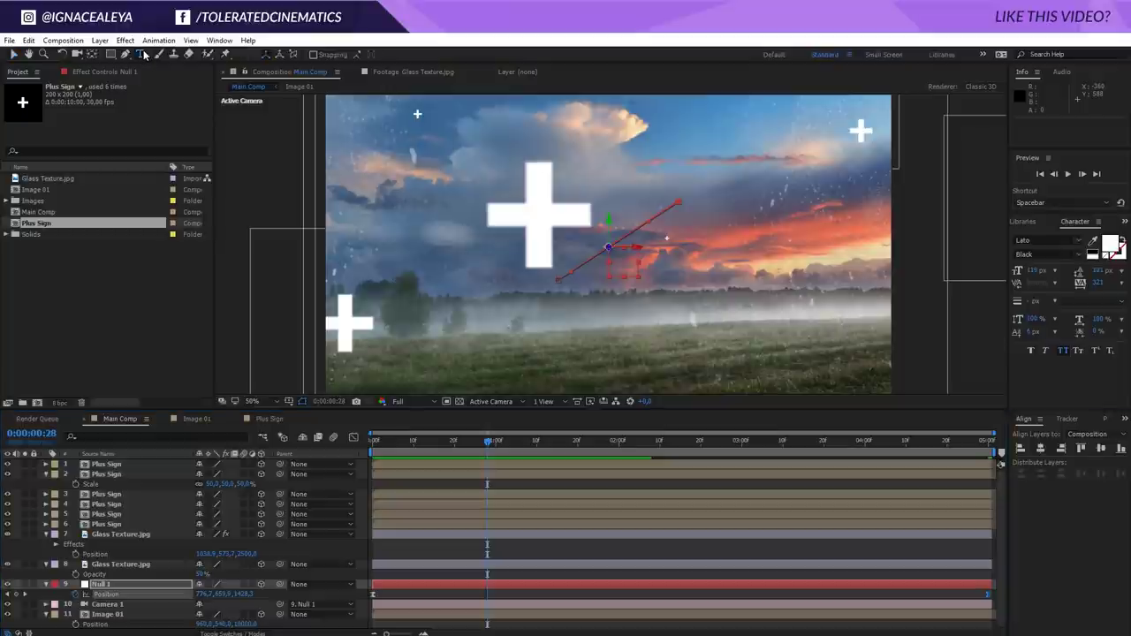
left_click(678, 205)
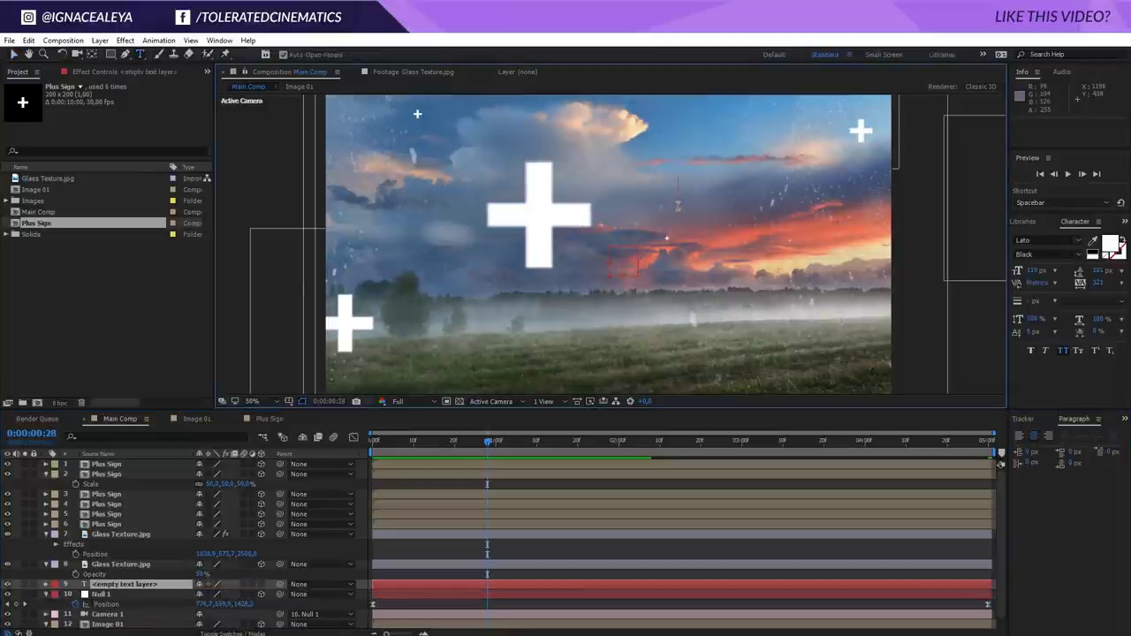
type("TOLERATED")
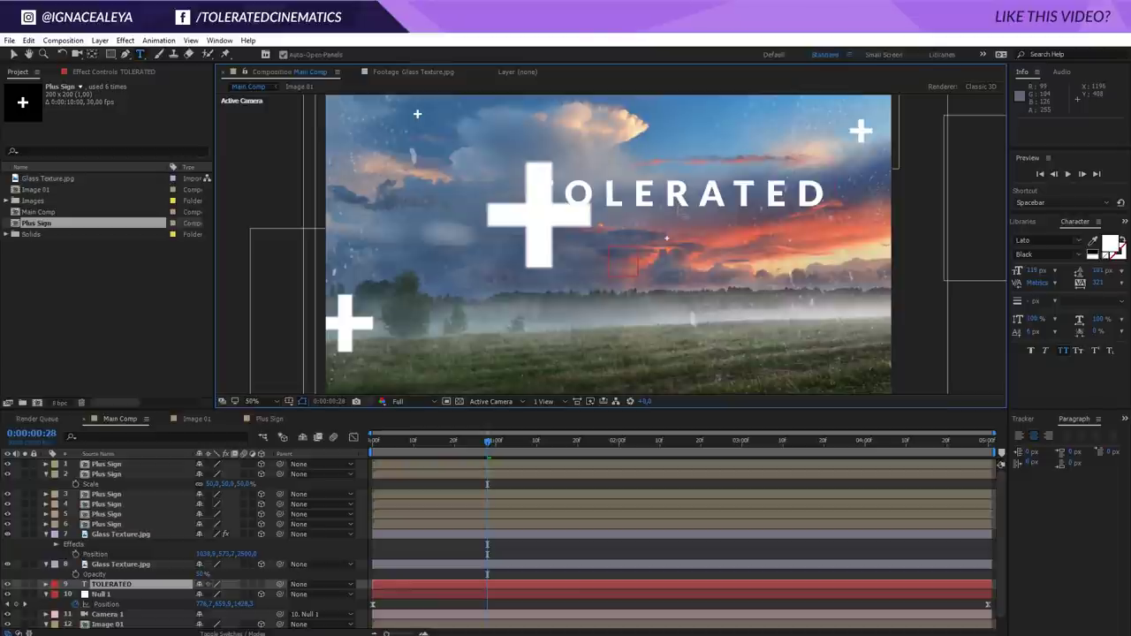
Step: Make the TOLERATED text layer 3D and set its character tracking to 0
key("ctrl+a")
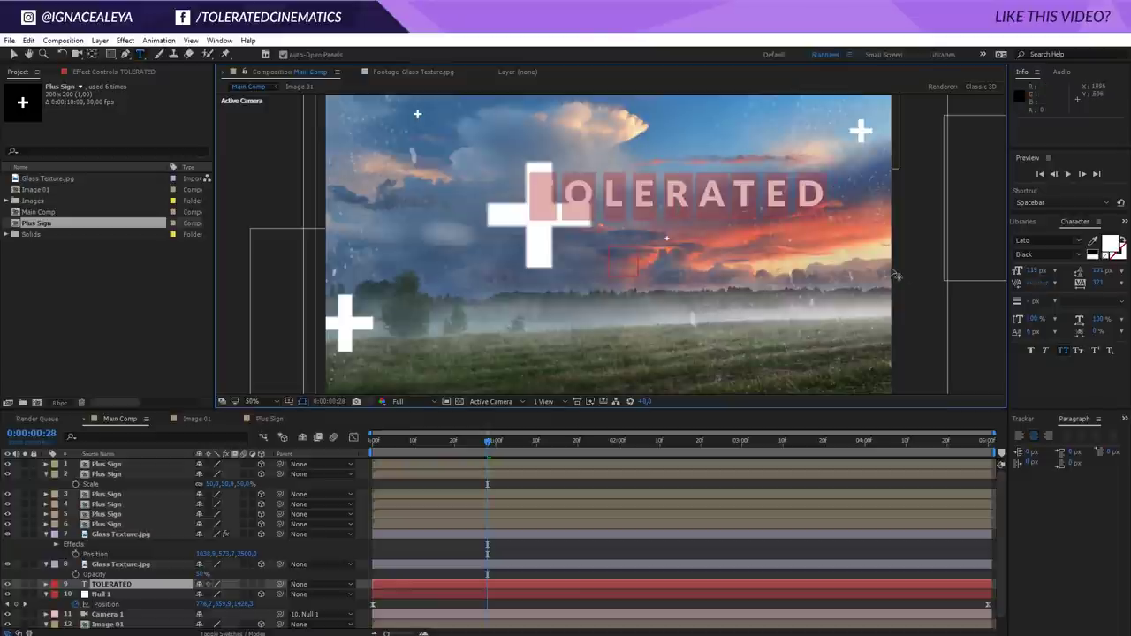
key("Escape")
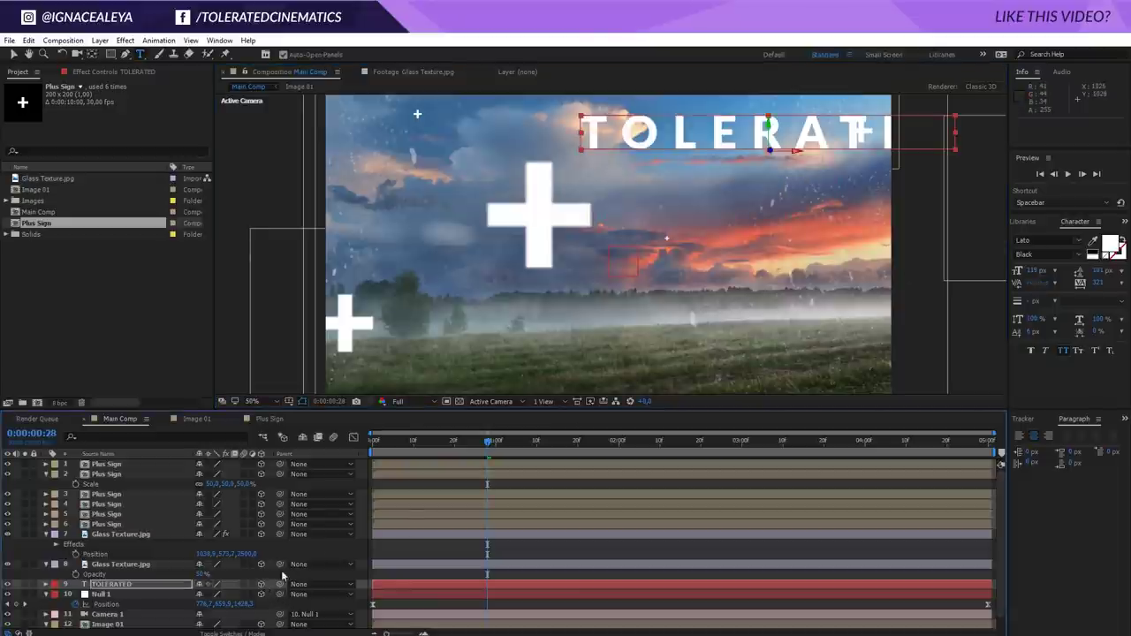
key("v")
left_click_drag(800, 154, 588, 152)
type("0")
key("Return")
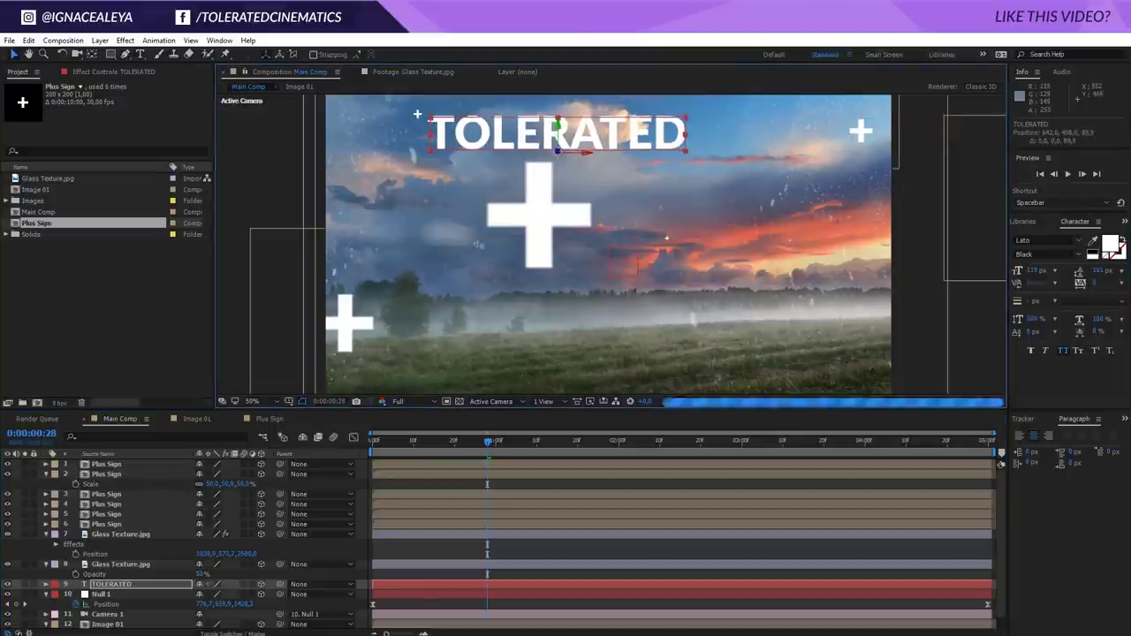
Step: Push the TOLERATED text back in depth and over the red sunset clouds, with its font style set to Regular
left_click_drag(557, 149, 314, 384)
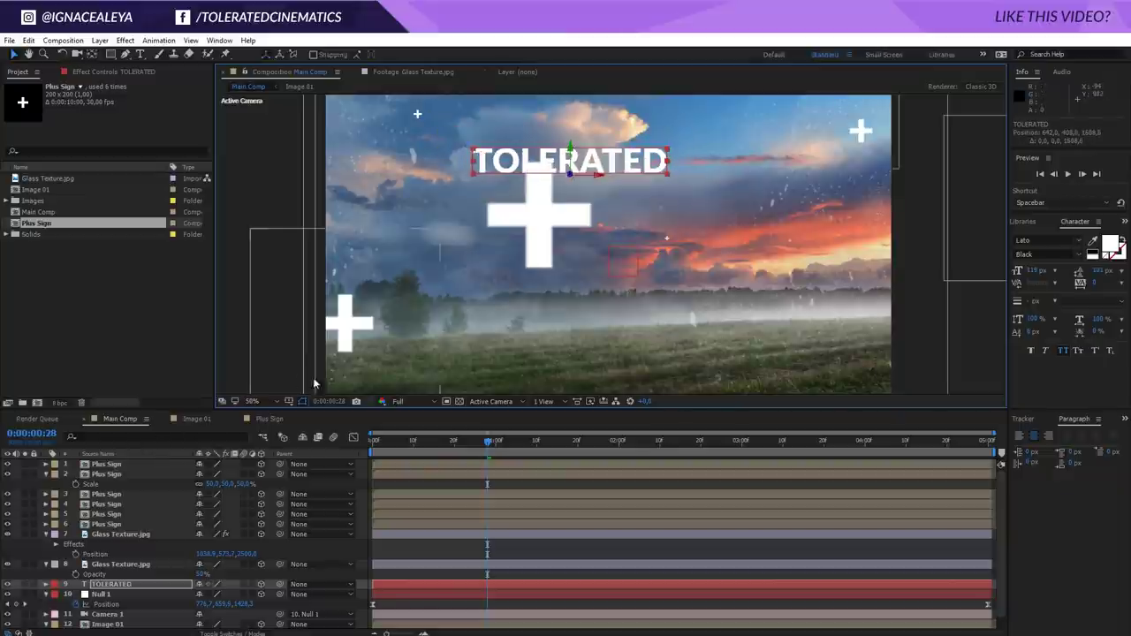
left_click(1066, 253)
left_click(1052, 358)
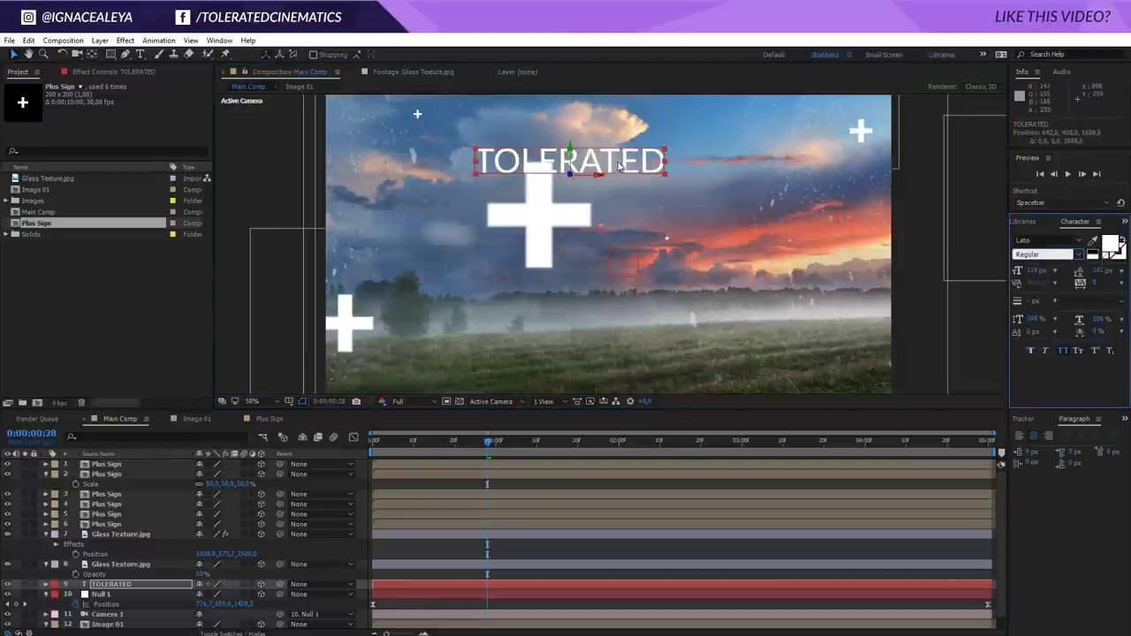
left_click_drag(619, 165, 809, 210)
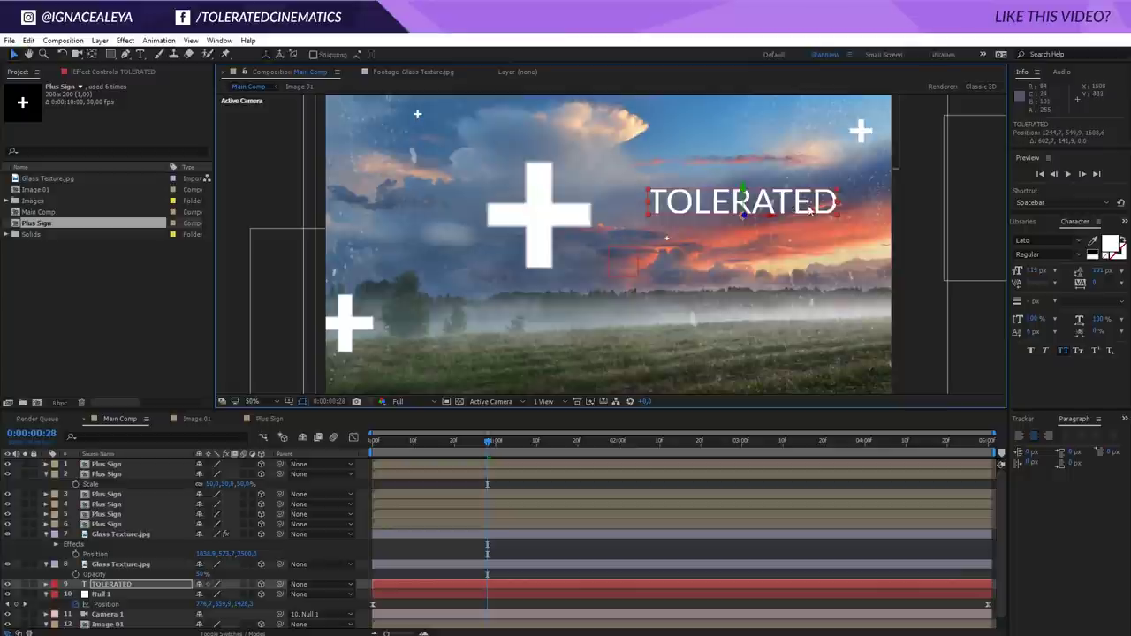
Step: Add a second line "CINEMATICS" to the title text and set that line's font style to Bold
key("ctrl+t")
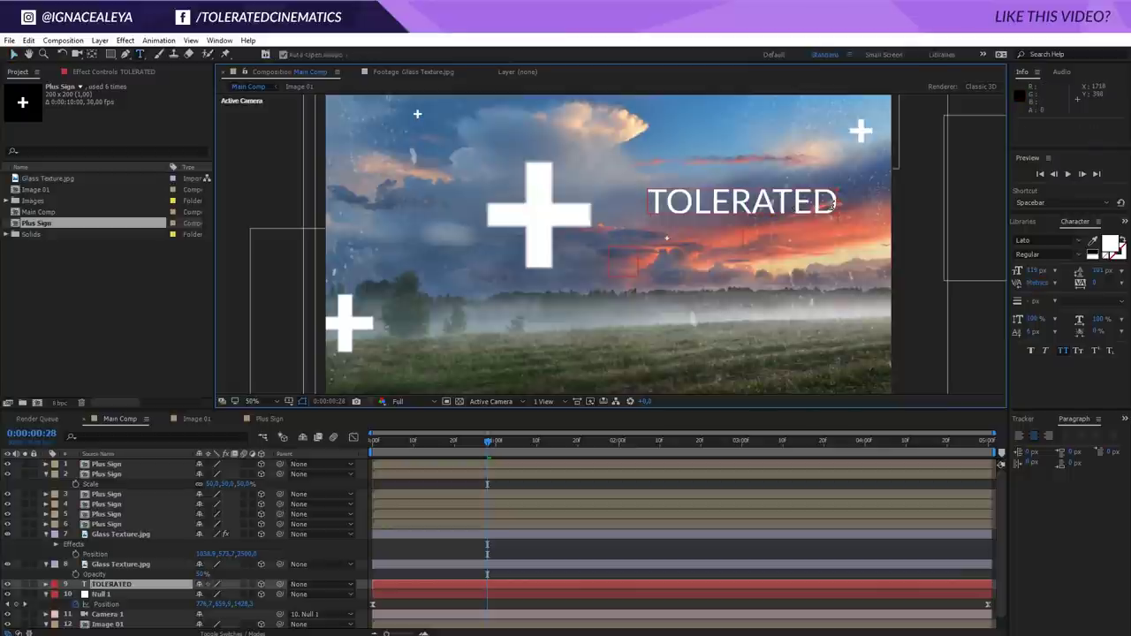
type("TIC")
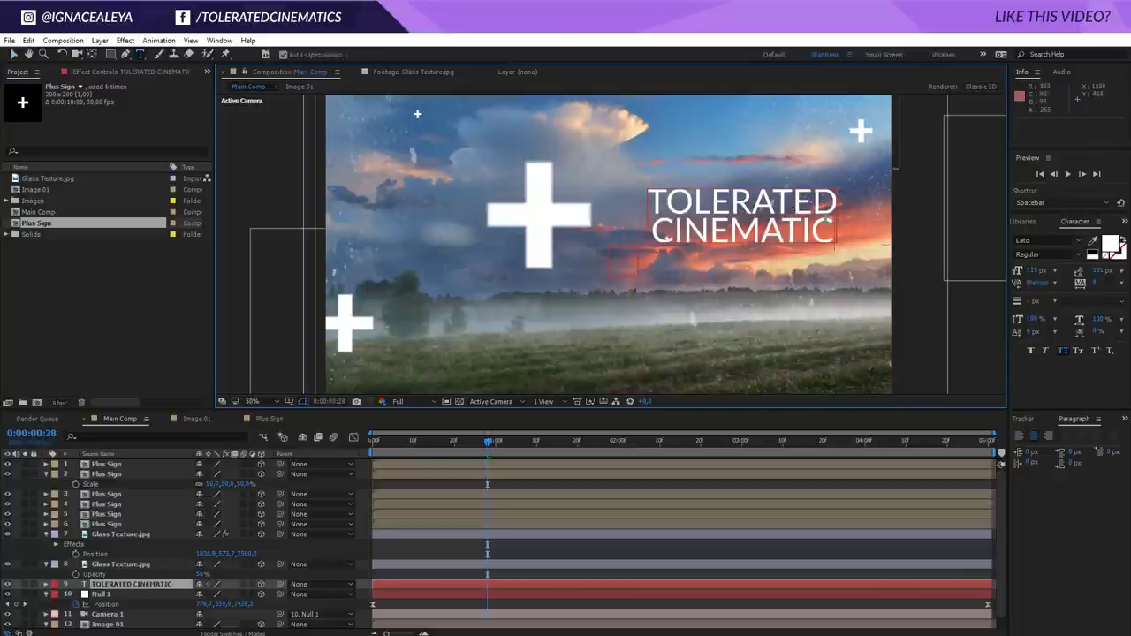
type("S")
left_click_drag(839, 235, 629, 237)
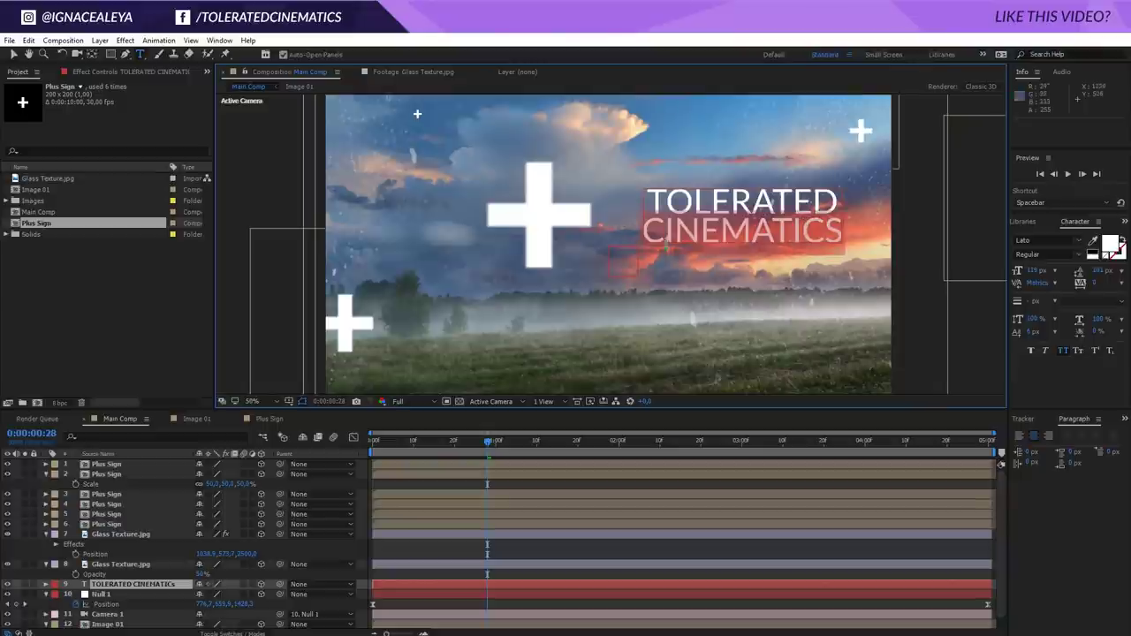
left_click(1079, 257)
left_click(1048, 423)
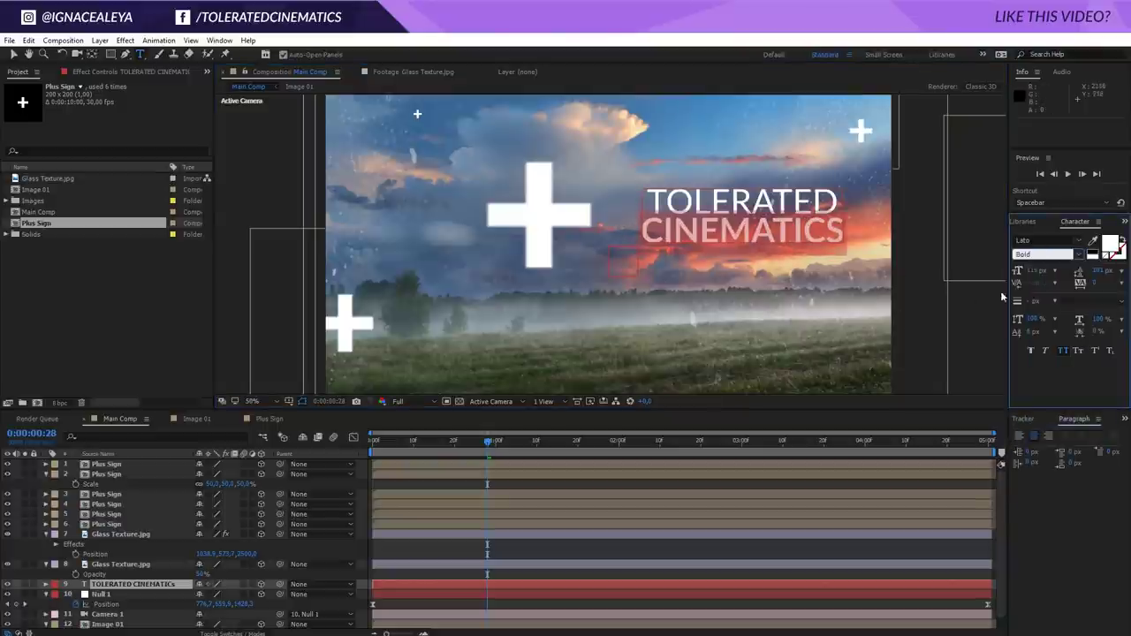
Step: Set the font style of the title's first line, TOLERATED, to Light
left_click(1078, 257)
left_click(1072, 254)
key("shift+Up")
left_click(1079, 256)
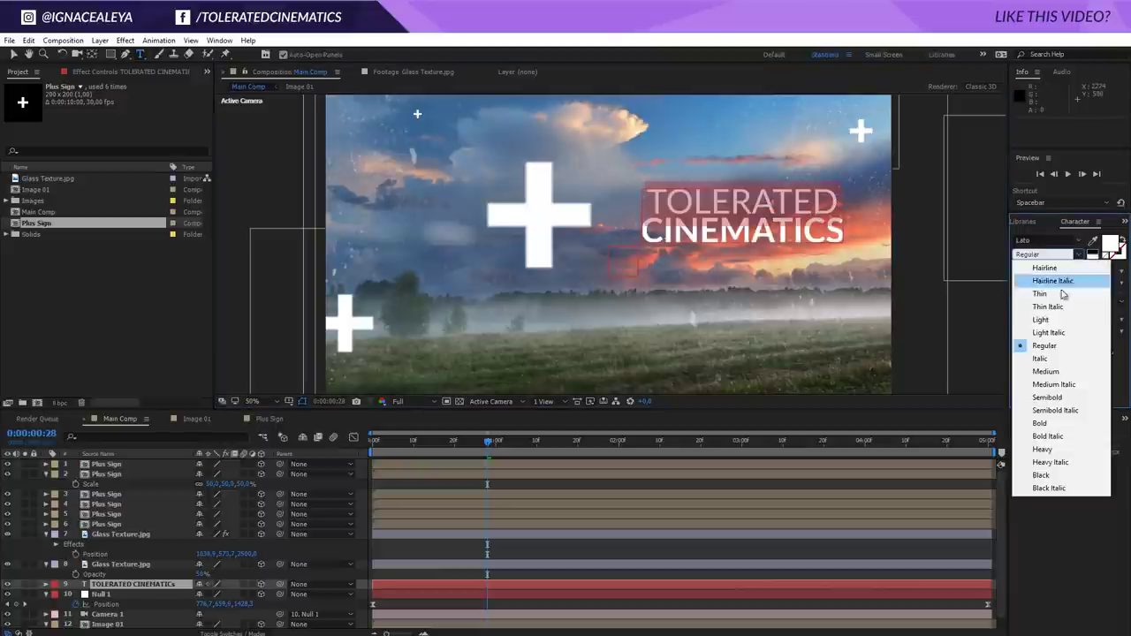
left_click(1039, 322)
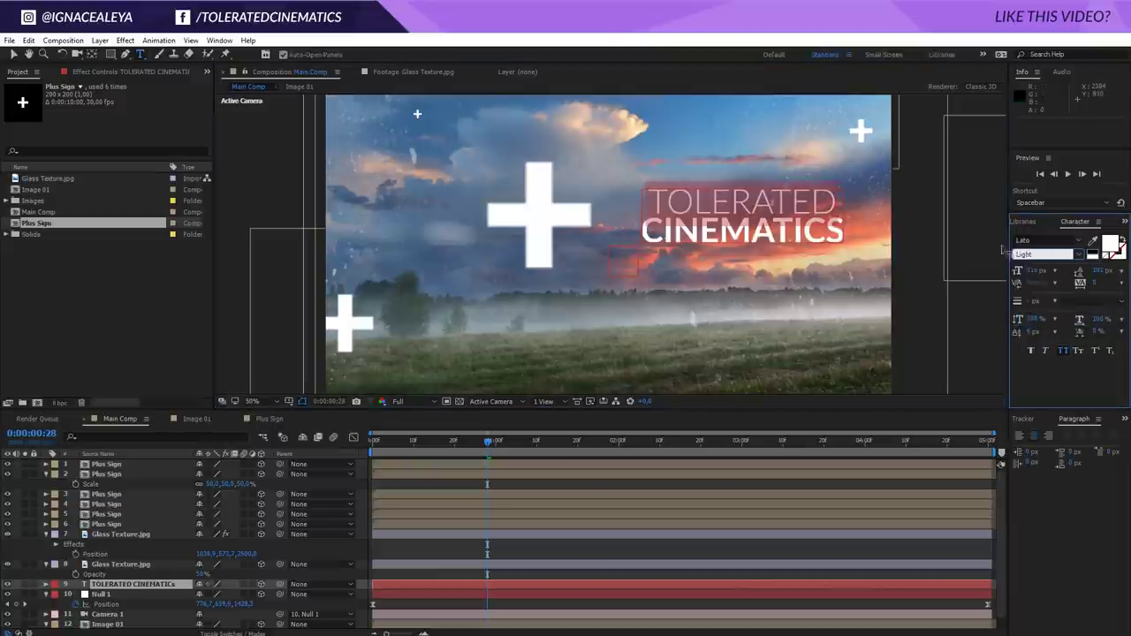
Step: Reduce the CINEMATICS line to a font size of 95 px and a leading of 84 px
double_click(807, 227)
left_click_drag(1031, 274, 1013, 274)
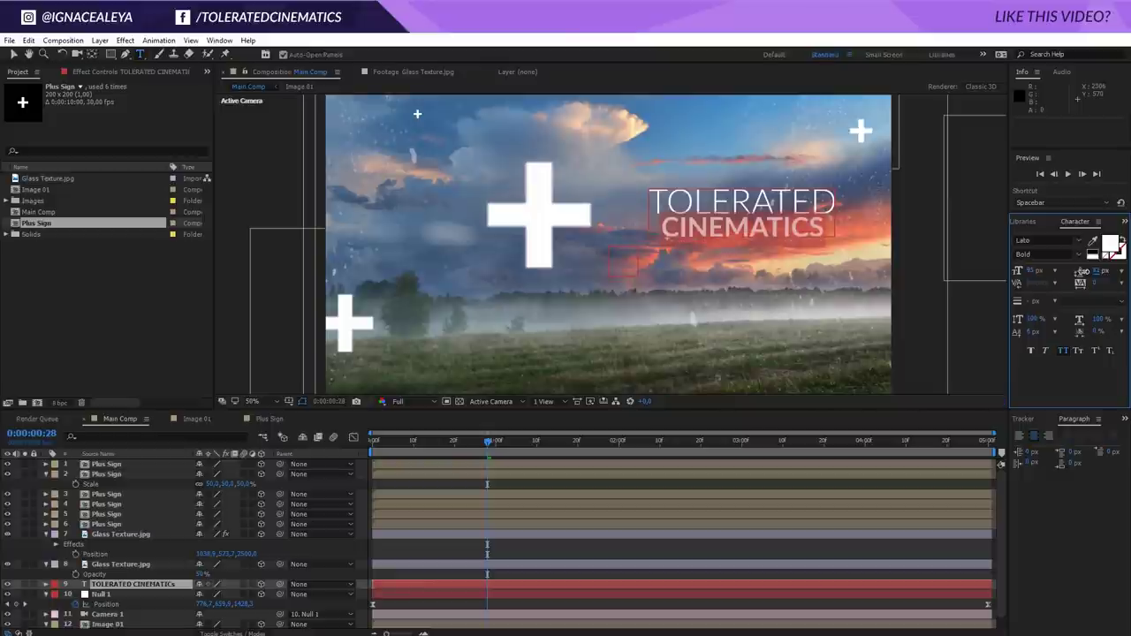
left_click(786, 225)
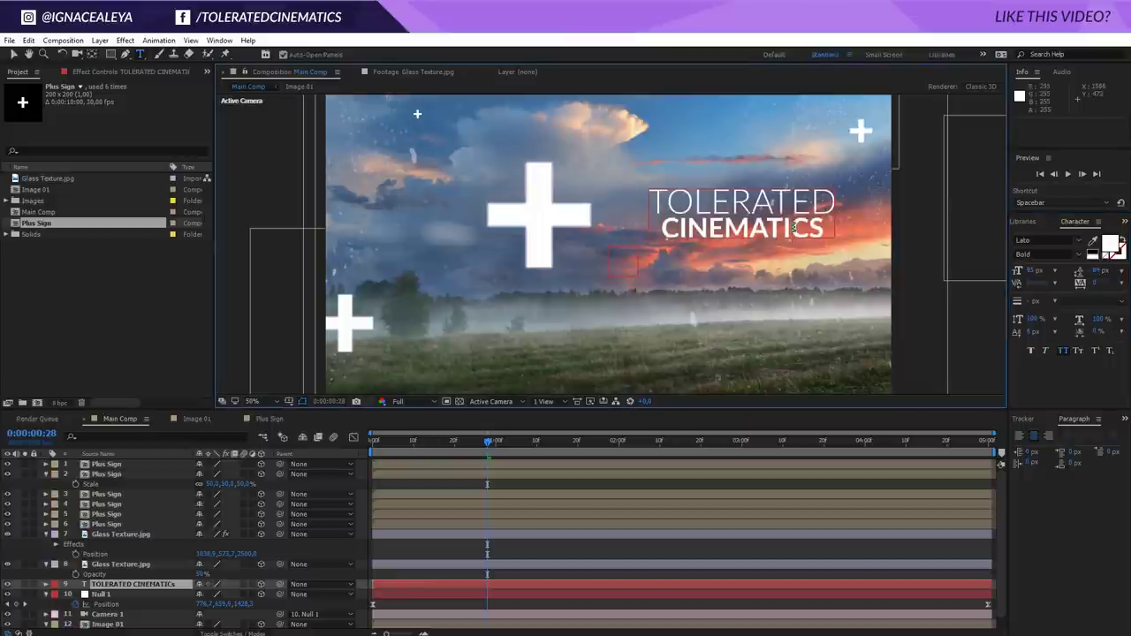
left_click(14, 54)
Step: Reveal the title layer's Position property and preview how the title moves with the camera
left_click(155, 585)
key("p")
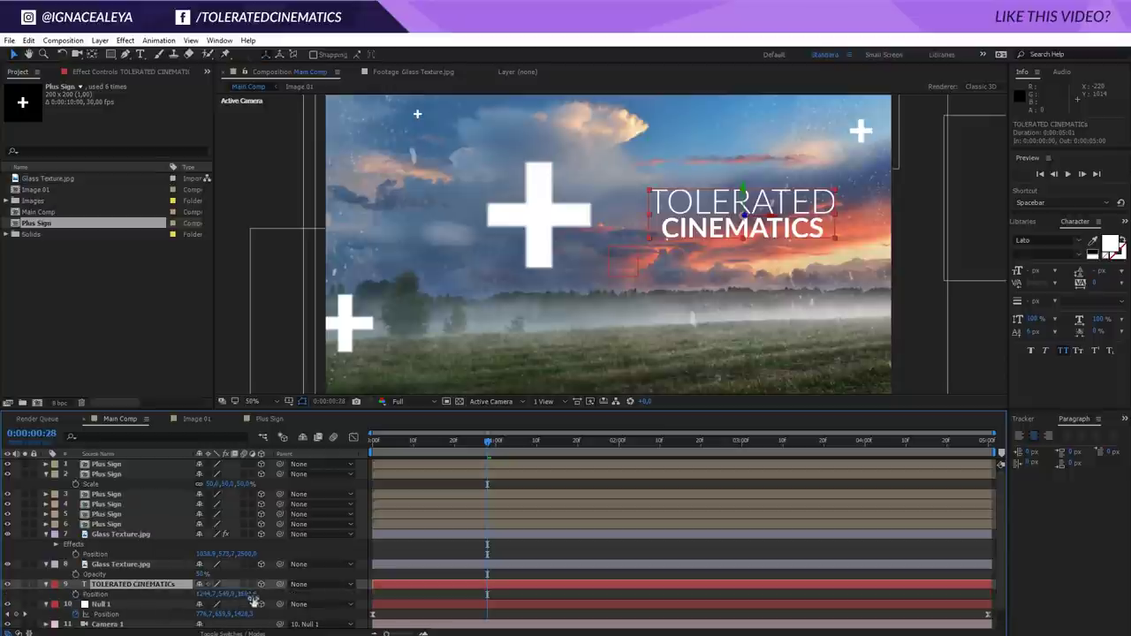
left_click(625, 492)
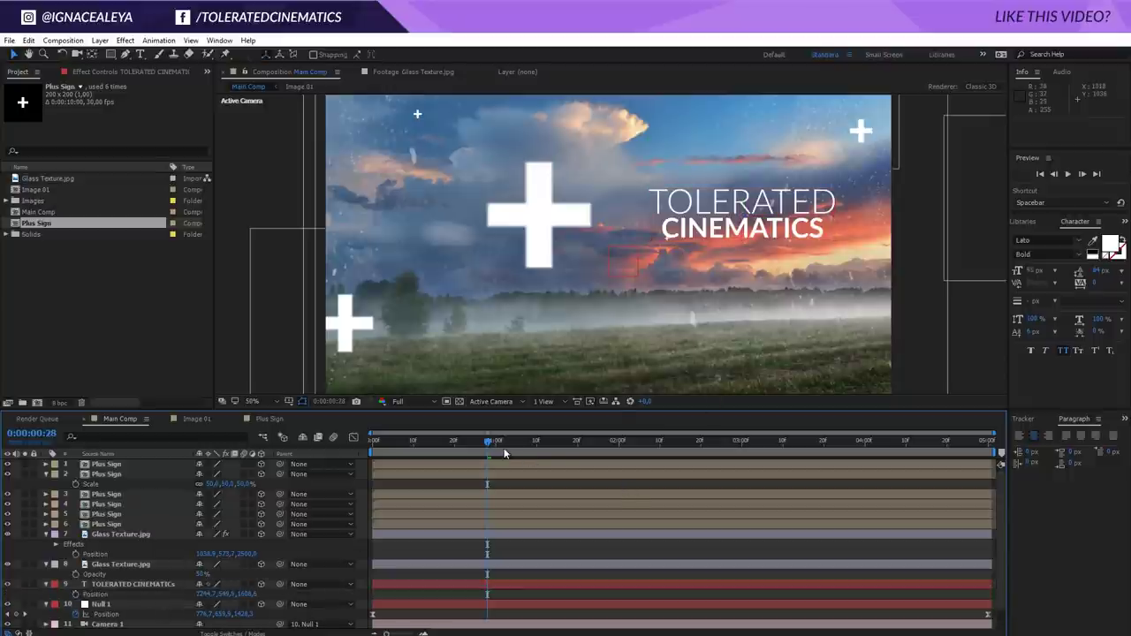
left_click(406, 440)
key("space")
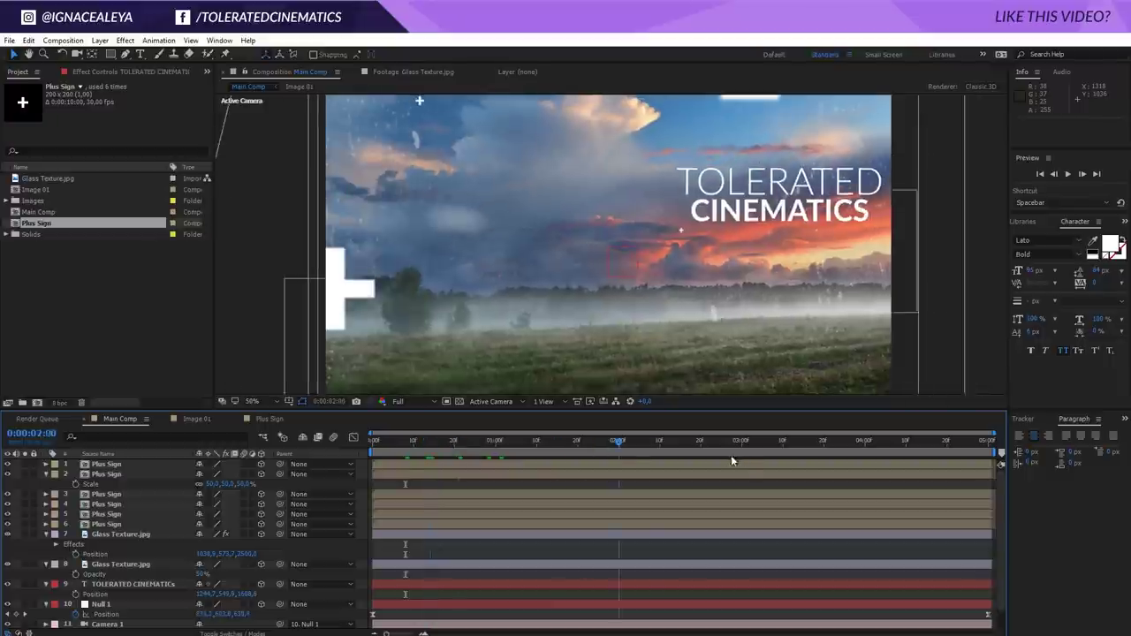
left_click(747, 453)
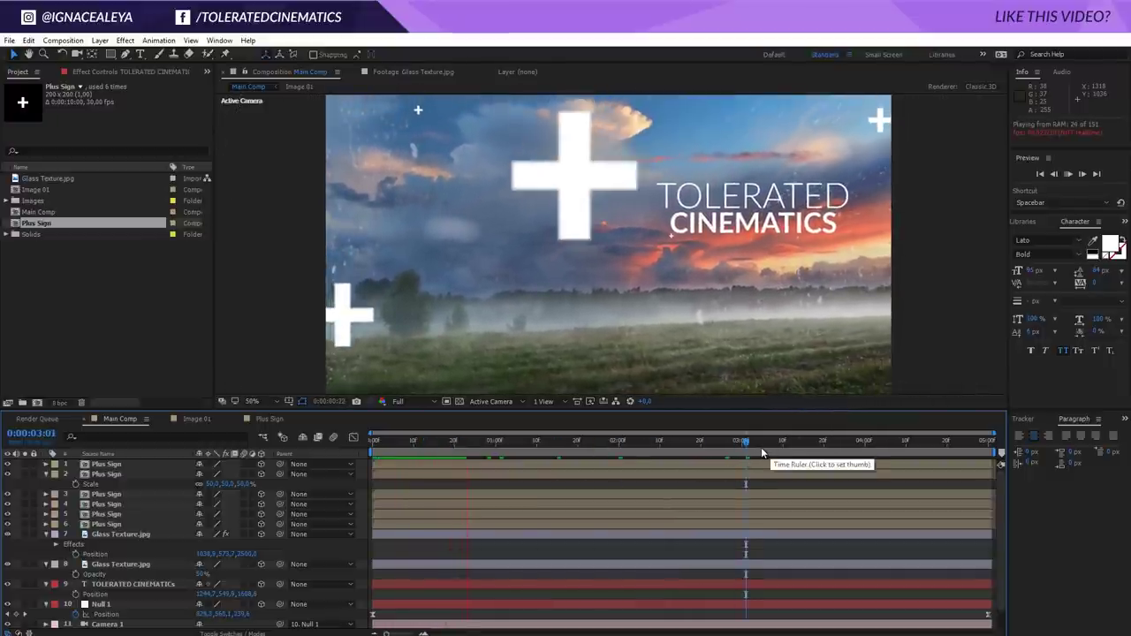
left_click(761, 445)
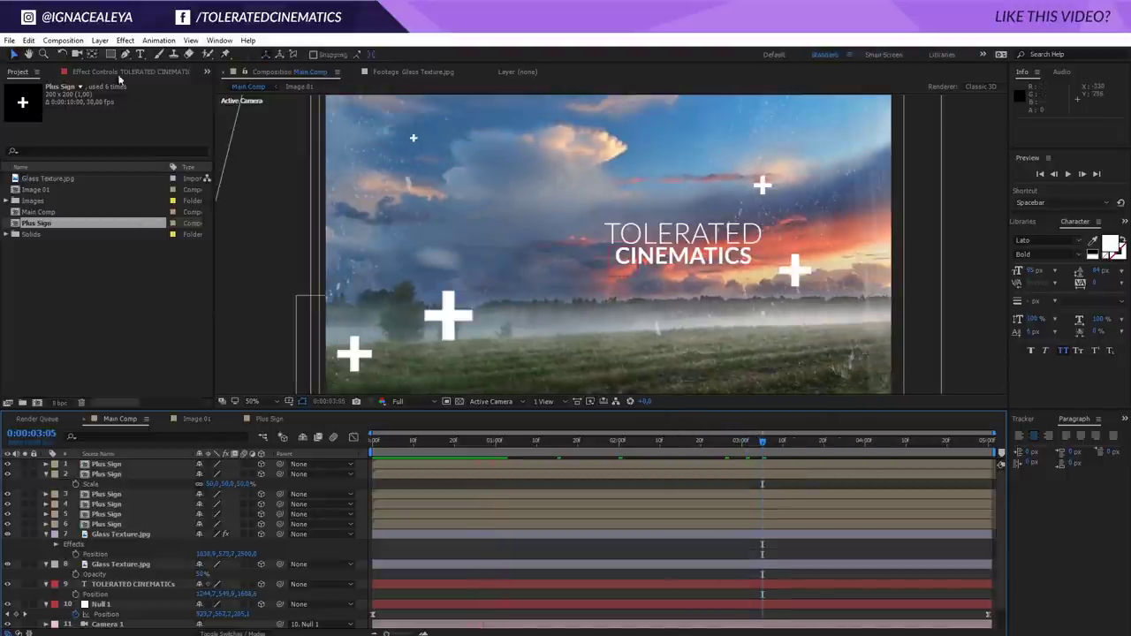
Step: Create a new composition named Circle, 2000 px wide and 2000 px high
left_click(62, 41)
left_click(84, 52)
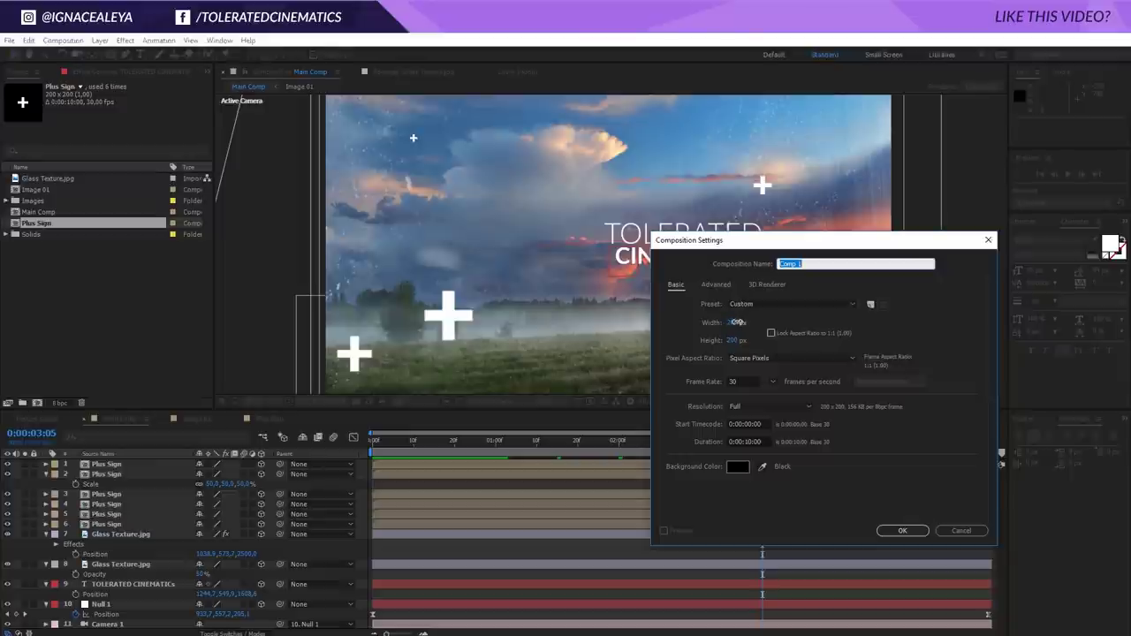
left_click(737, 324)
type("2000")
key("Tab")
type("2000")
key("Tab")
type("Circle")
key("Return")
Step: Add a comp-sized black solid to the Circle composition
key("comma")
key("comma")
right_click(233, 532)
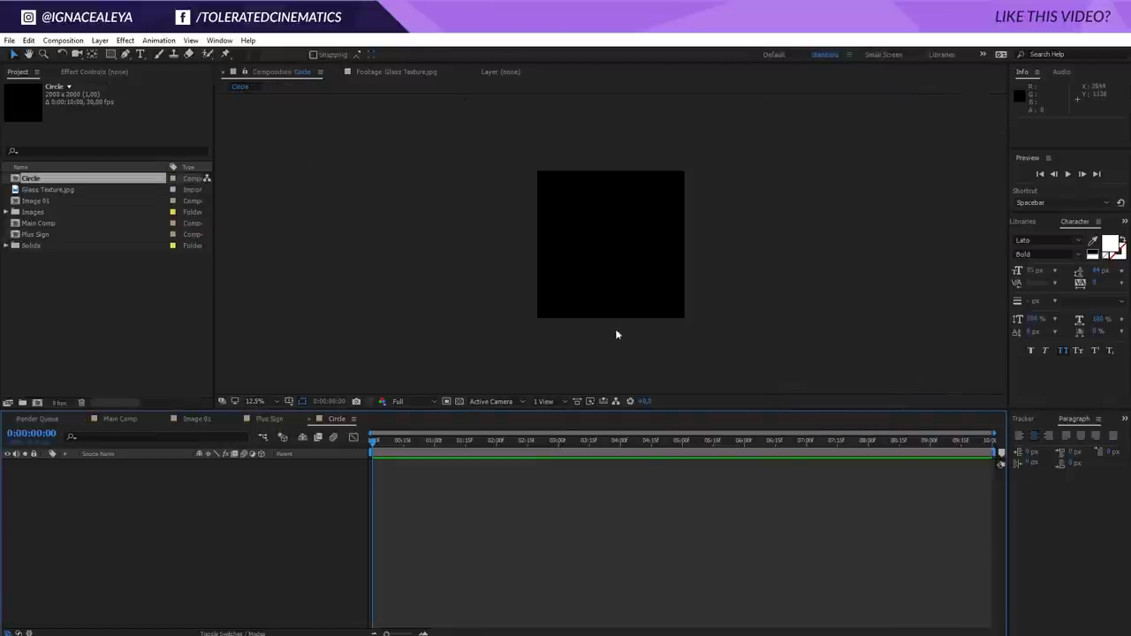
mouse_move(277, 404)
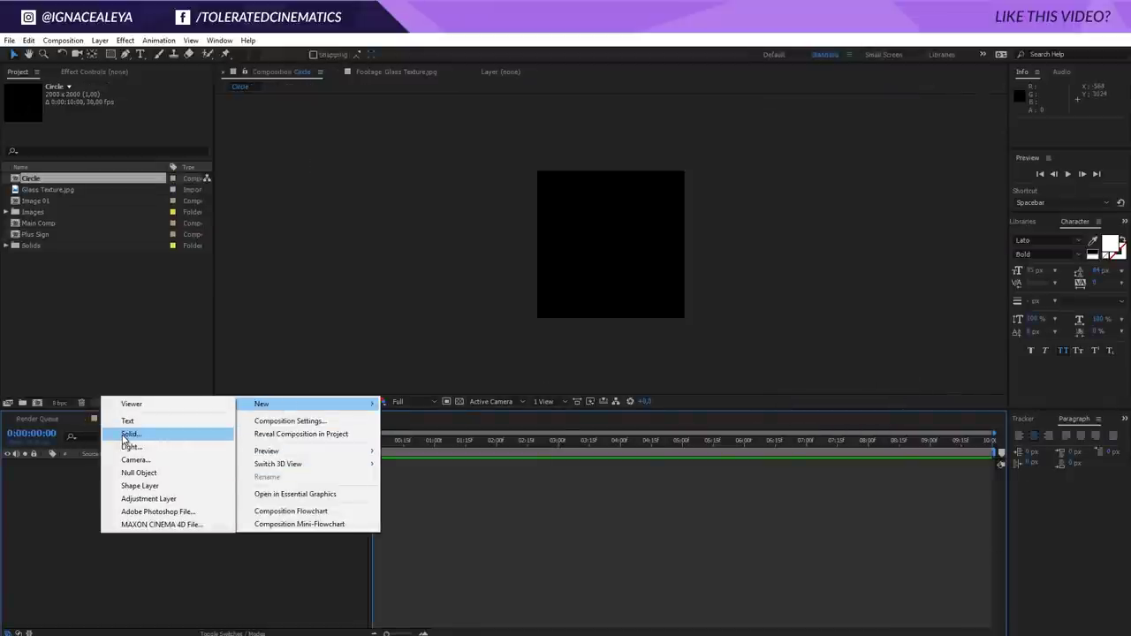
left_click(122, 434)
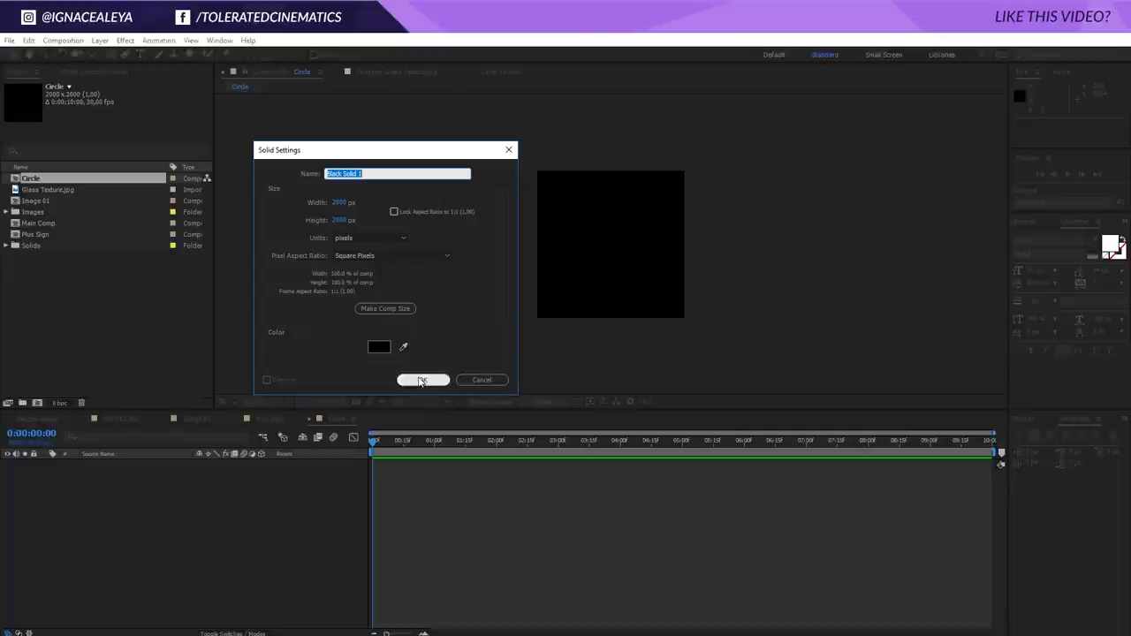
left_click(422, 379)
Step: Add a full-size elliptical mask to the black solid and scale it evenly about its centre to about 77.6%
left_click_drag(110, 53, 169, 80)
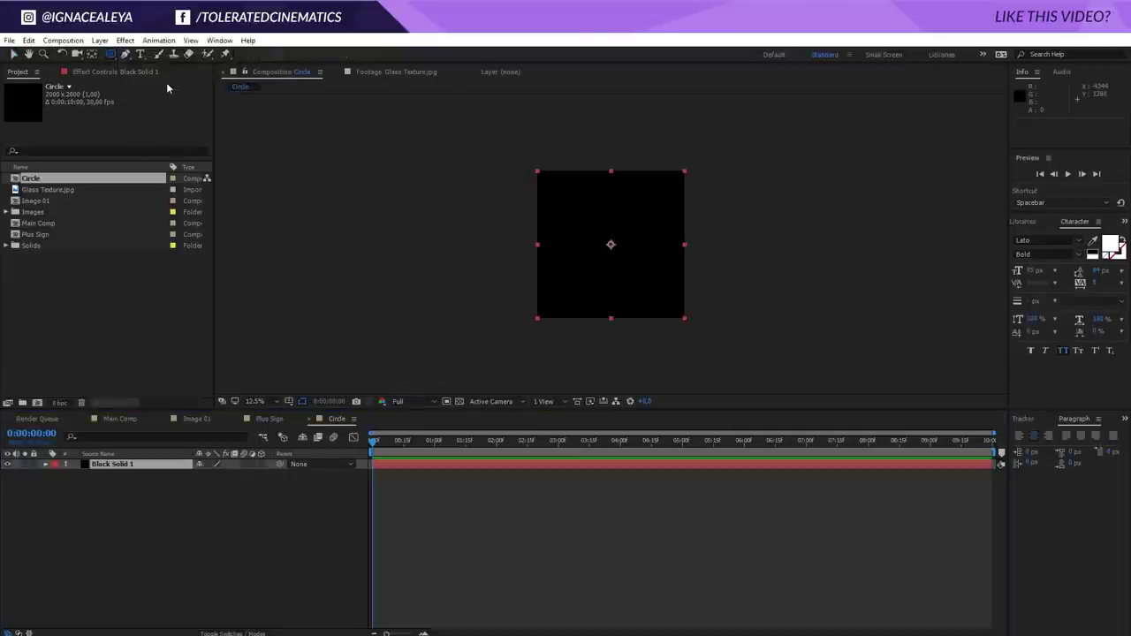
double_click(111, 54)
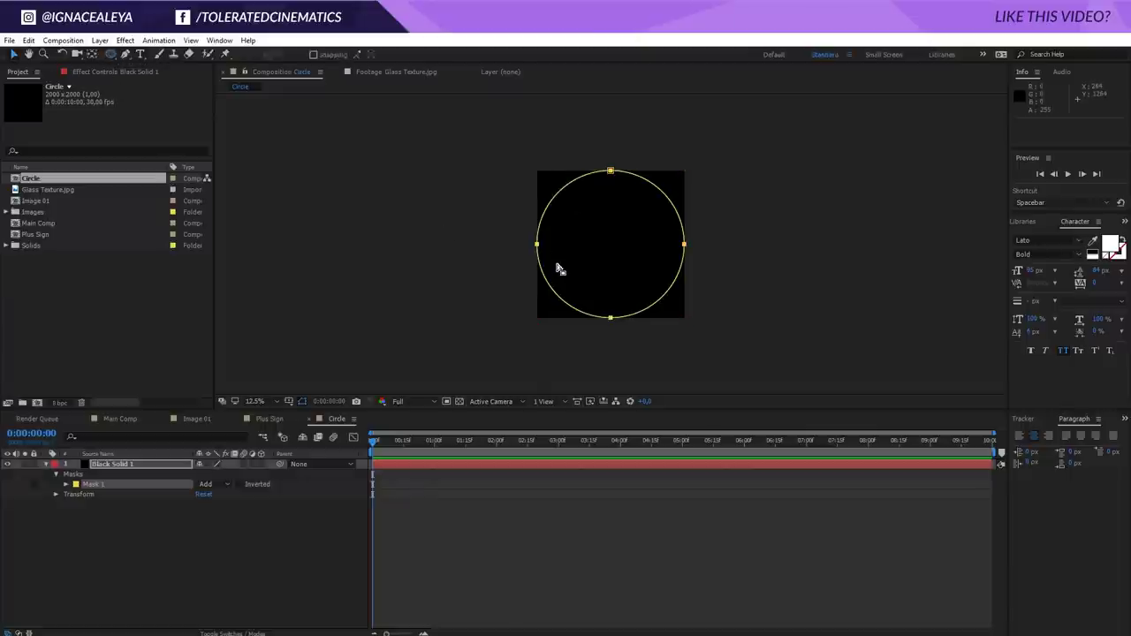
key("v")
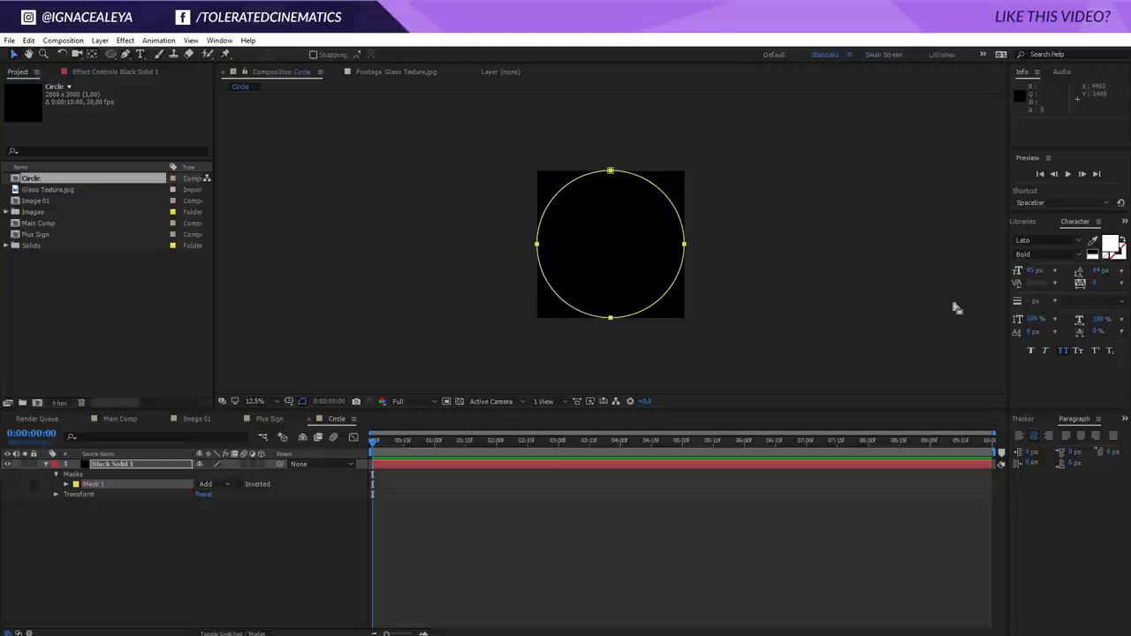
double_click(686, 248)
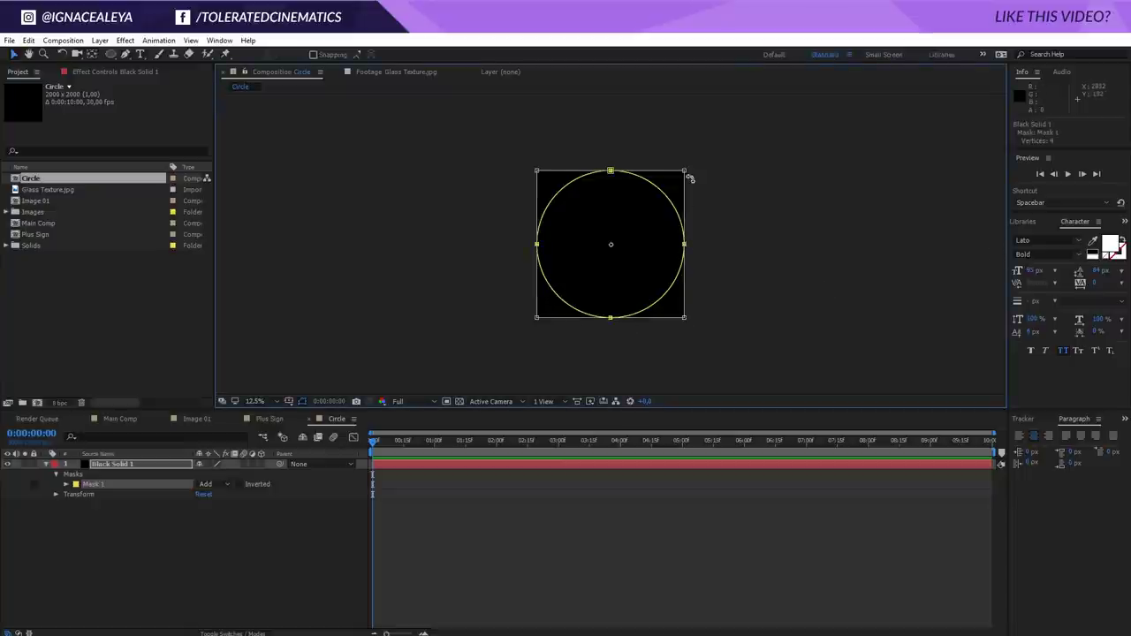
left_click_drag(682, 168, 668, 187)
key("Return")
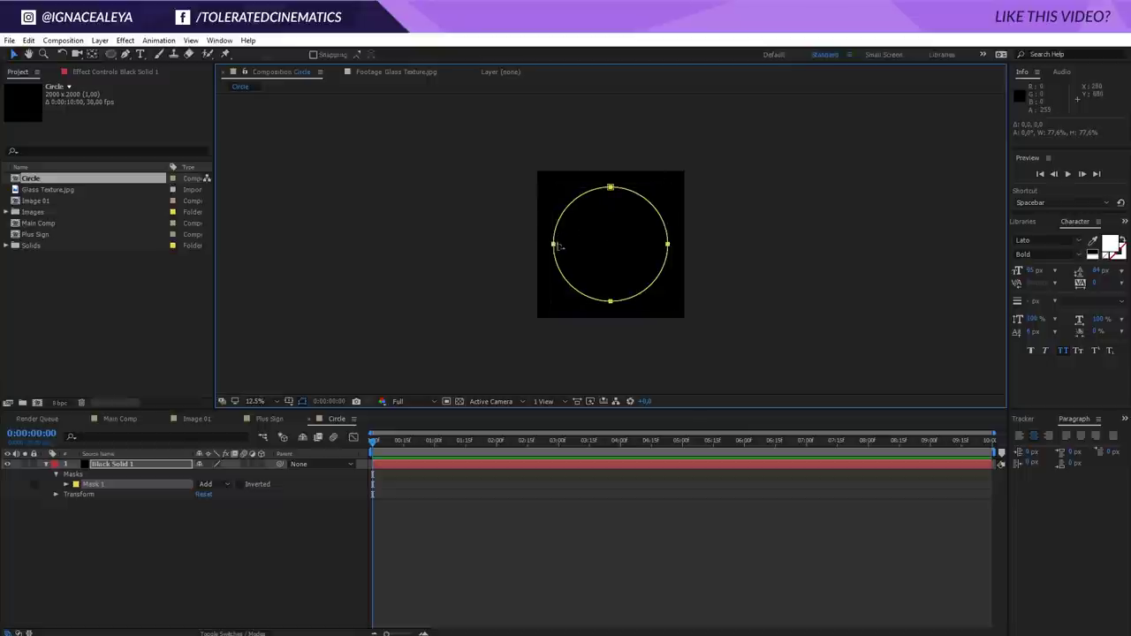
Step: Apply the Vegas effect to the black solid and set the circular mask's mode to None
key("period")
left_click(1026, 223)
left_click(1030, 222)
left_click(1038, 236)
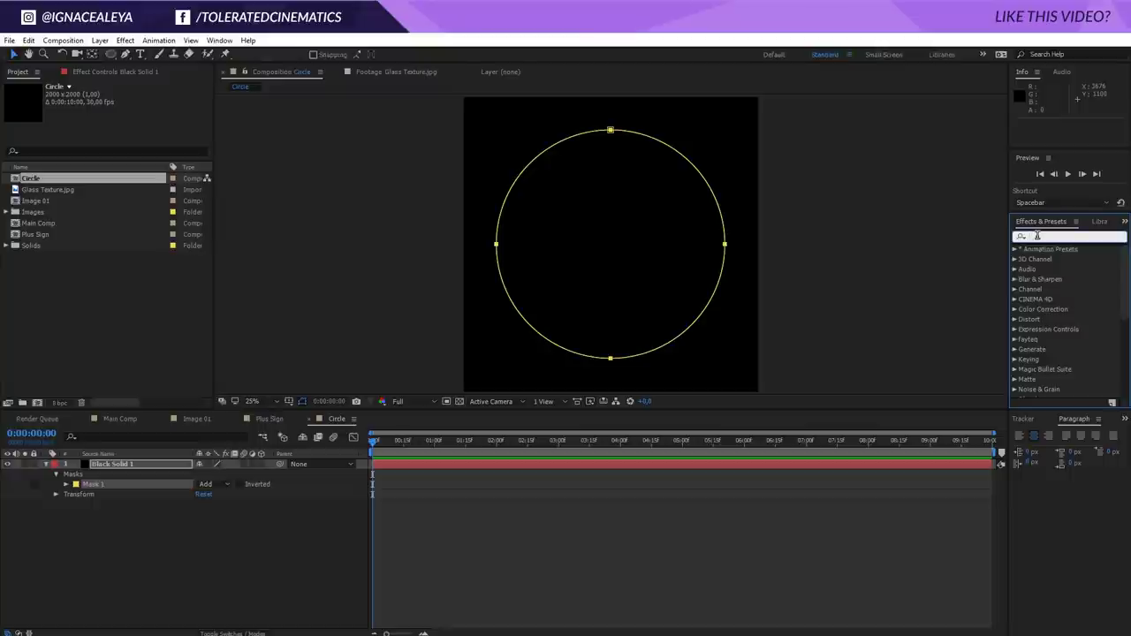
type("vegas")
left_click_drag(1052, 261, 648, 299)
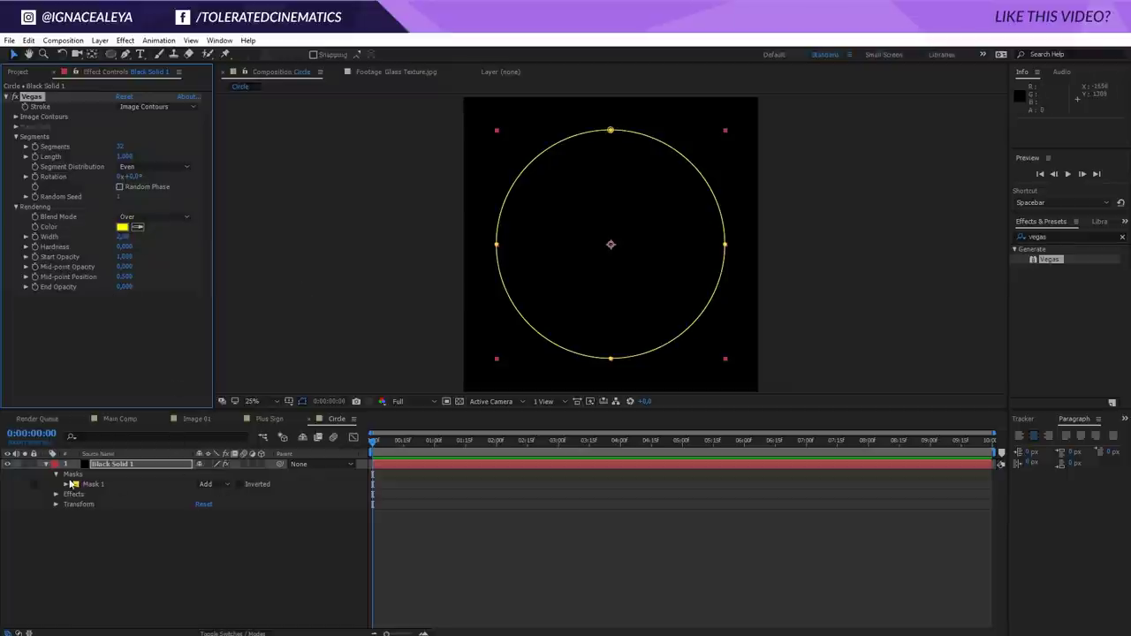
left_click(206, 485)
left_click(225, 497)
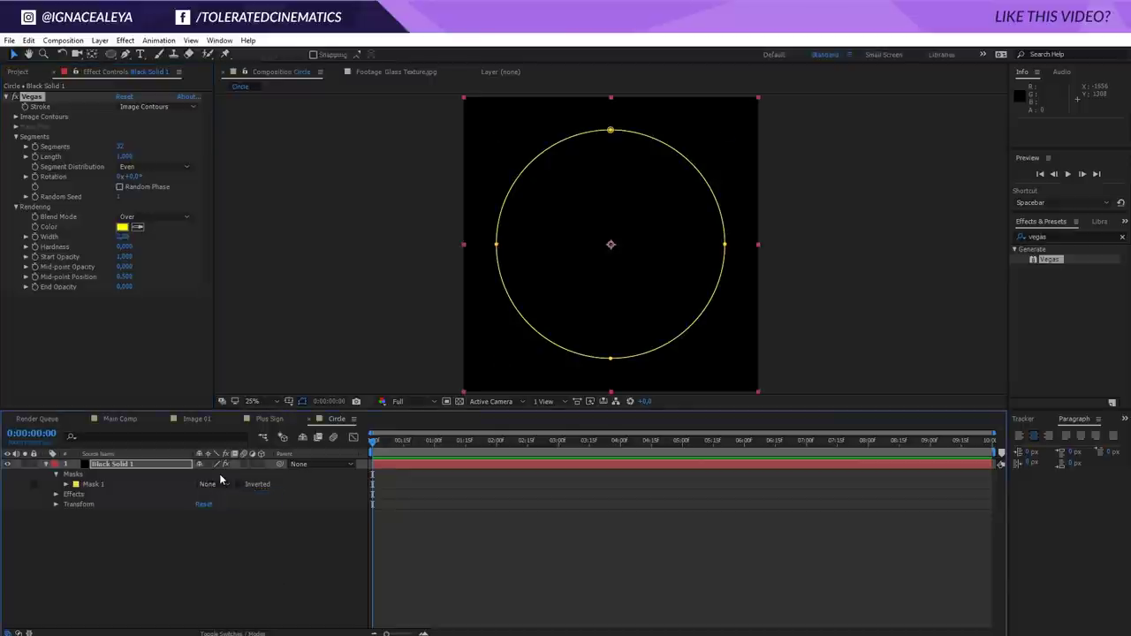
Step: Make the Vegas effect stroke the circular mask path, hide the mask outline in the viewer, and colour the stroke white
left_click(144, 107)
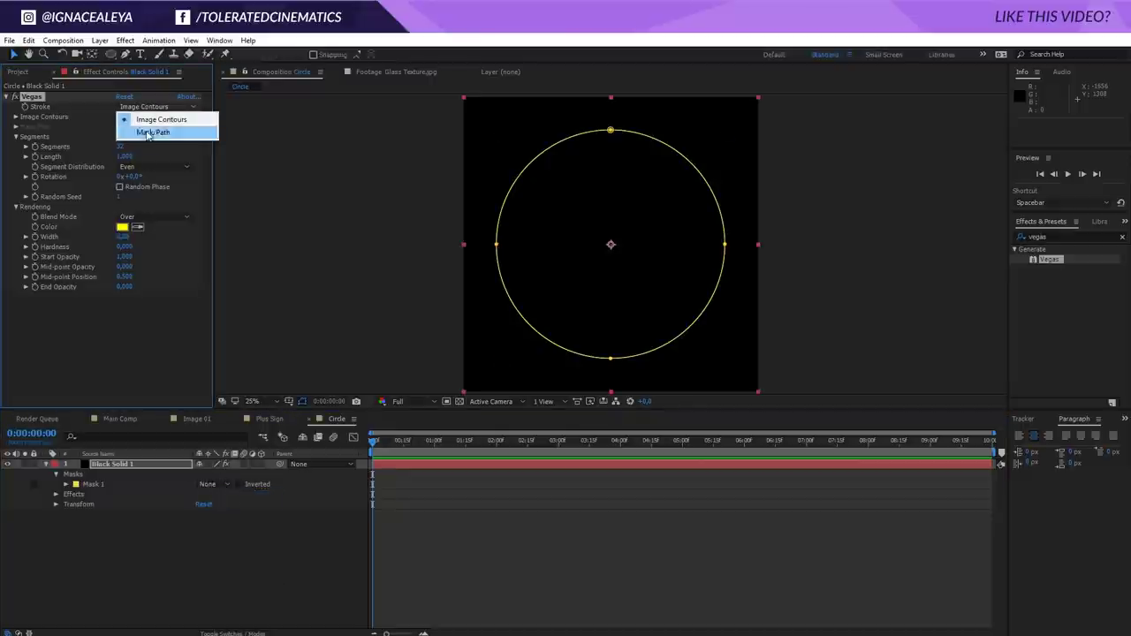
left_click(152, 132)
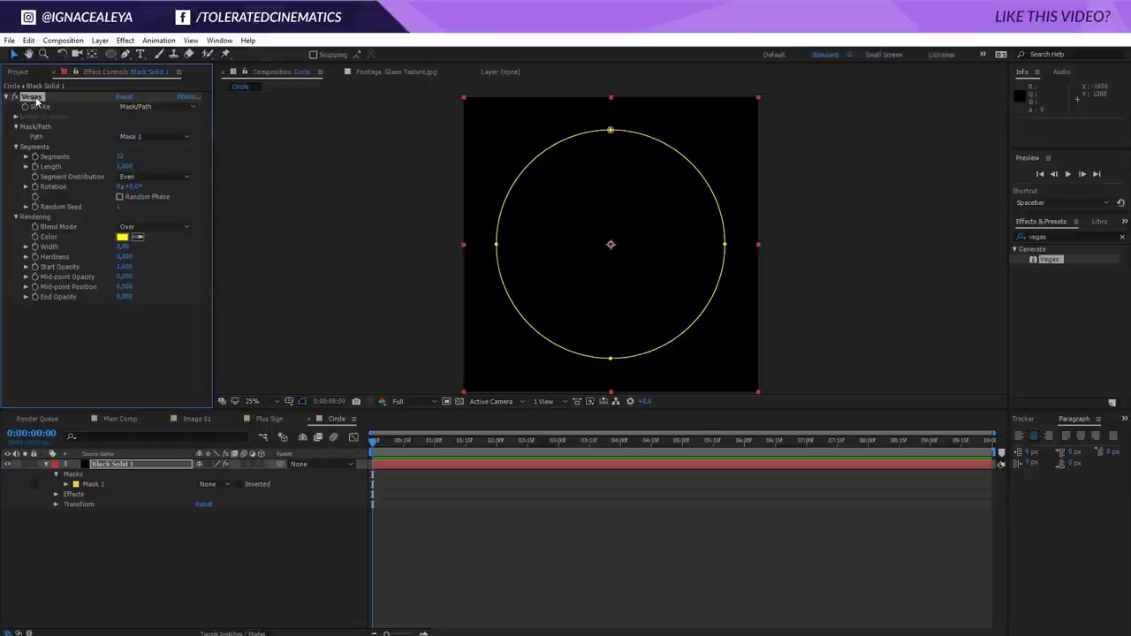
left_click(301, 402)
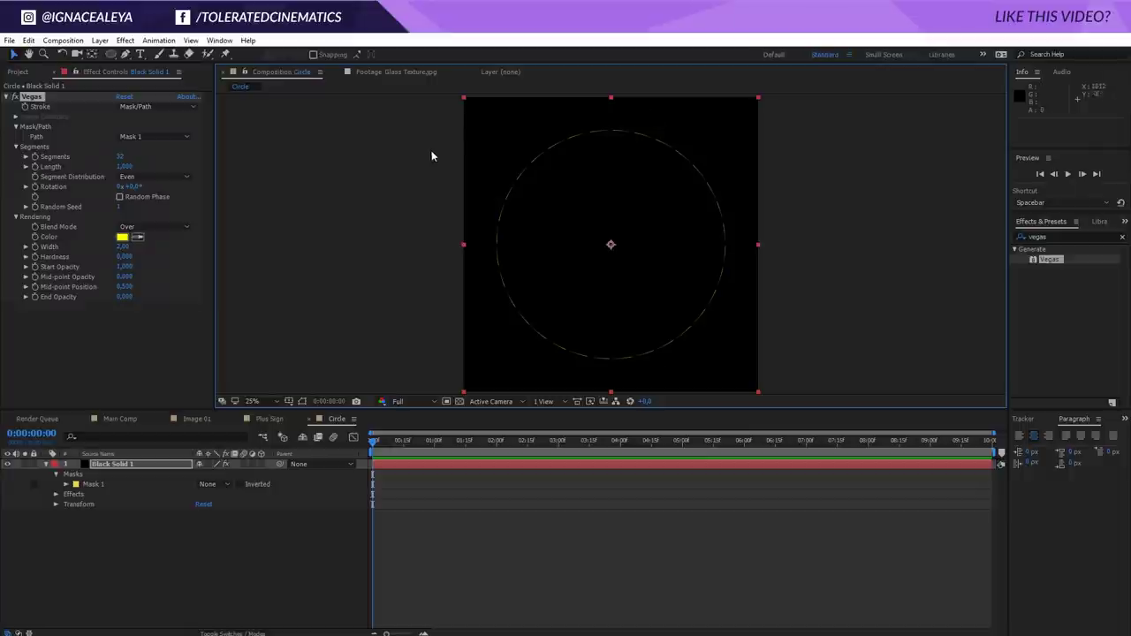
left_click(122, 240)
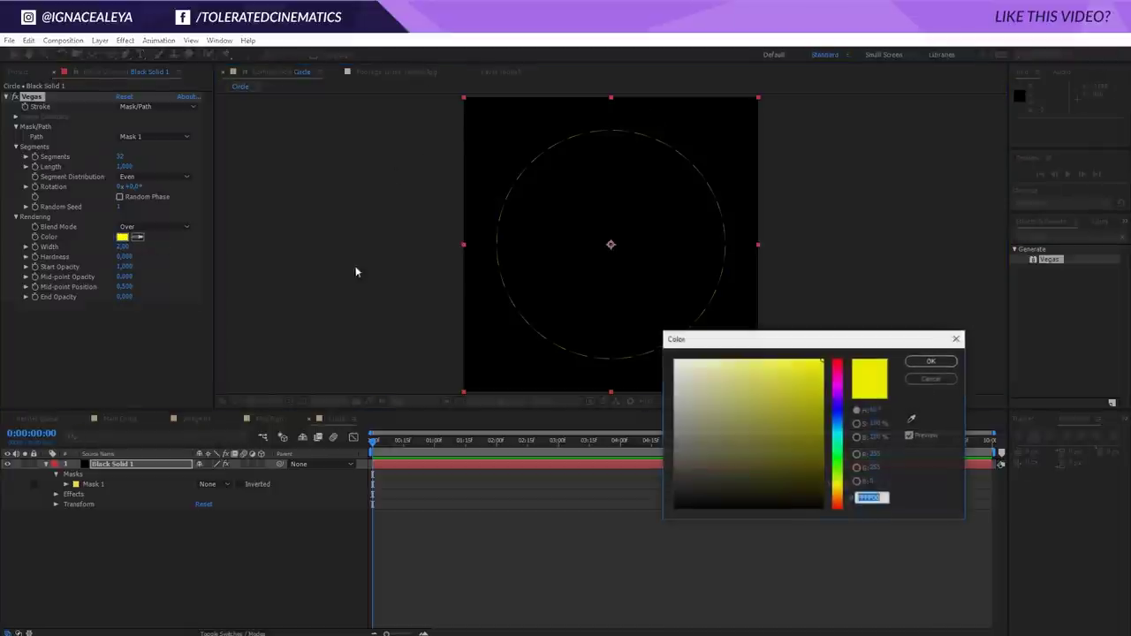
left_click(678, 386)
key("Return")
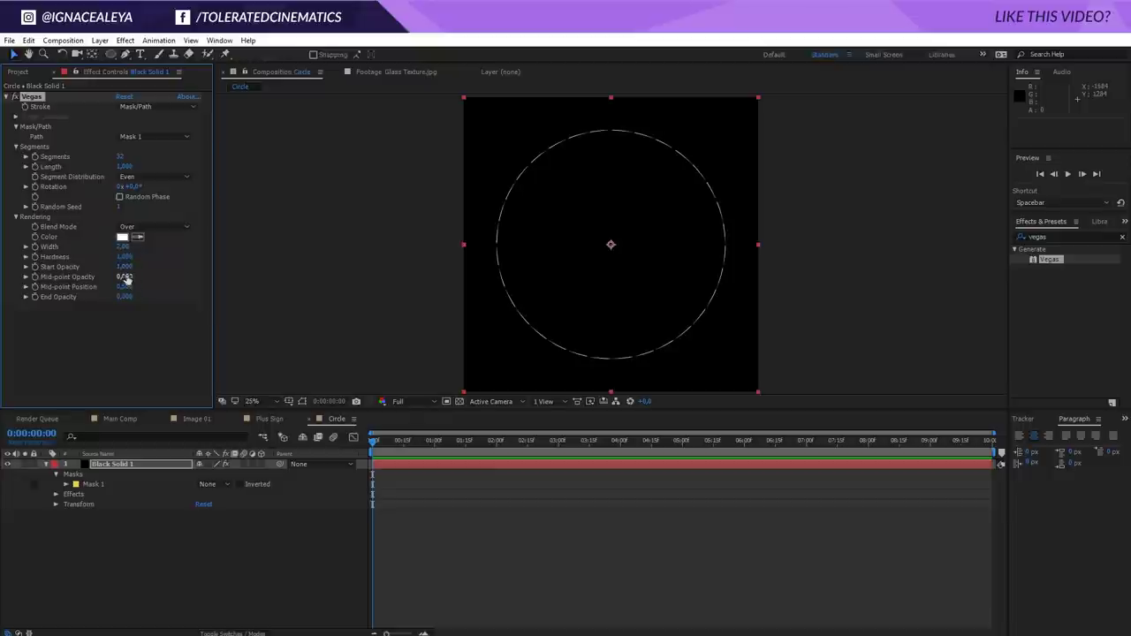
Step: Set the Vegas stroke's hardness to 1, mid-point position to 0.999 and end opacity to 1
left_click_drag(126, 290, 133, 295)
left_click(124, 296)
type("1")
key("Return")
left_click_drag(124, 290, 177, 279)
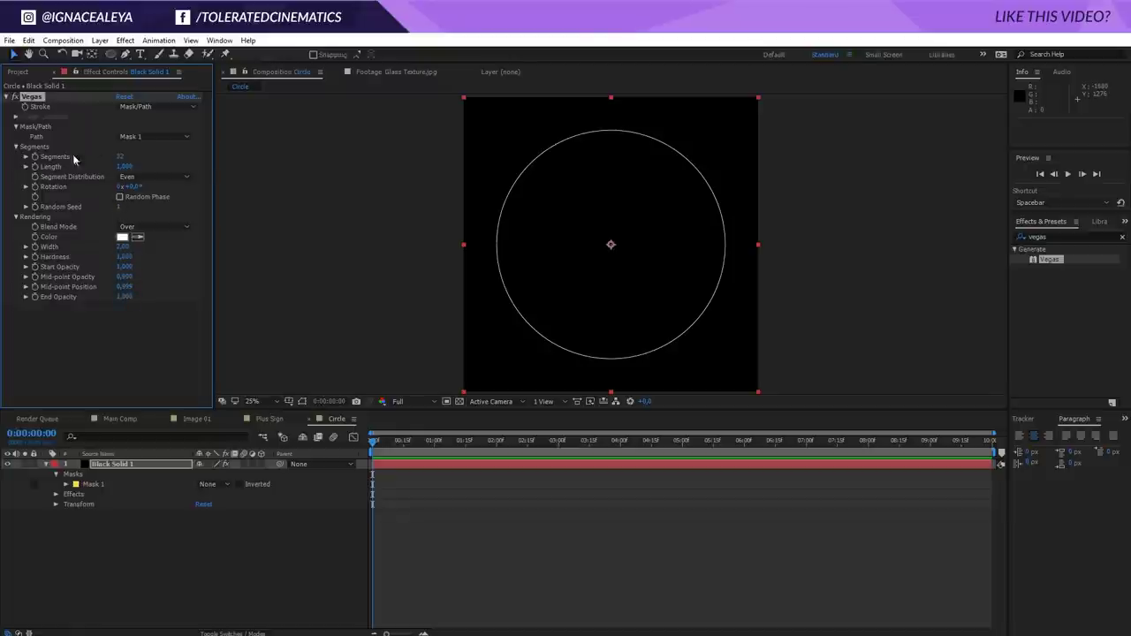
Step: Turn the Vegas stroke into a dashed circle with 54 segments and a segment length of 0.540
left_click_drag(111, 168, 95, 172)
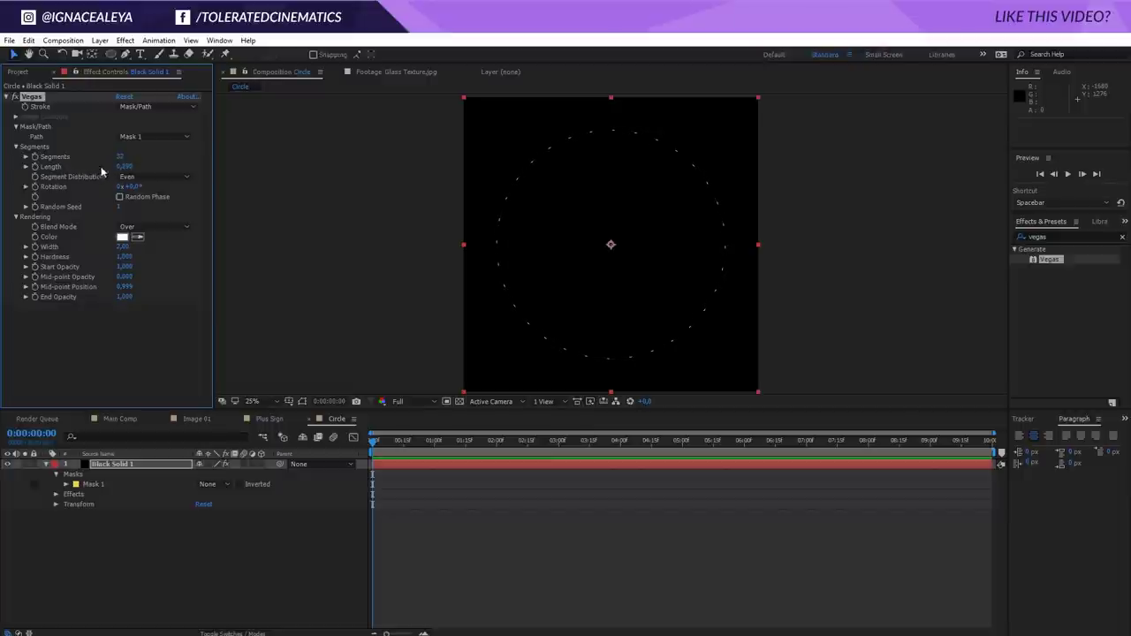
mouse_move(118, 157)
left_mouse_down()
mouse_move(151, 156)
mouse_move(98, 164)
left_mouse_up()
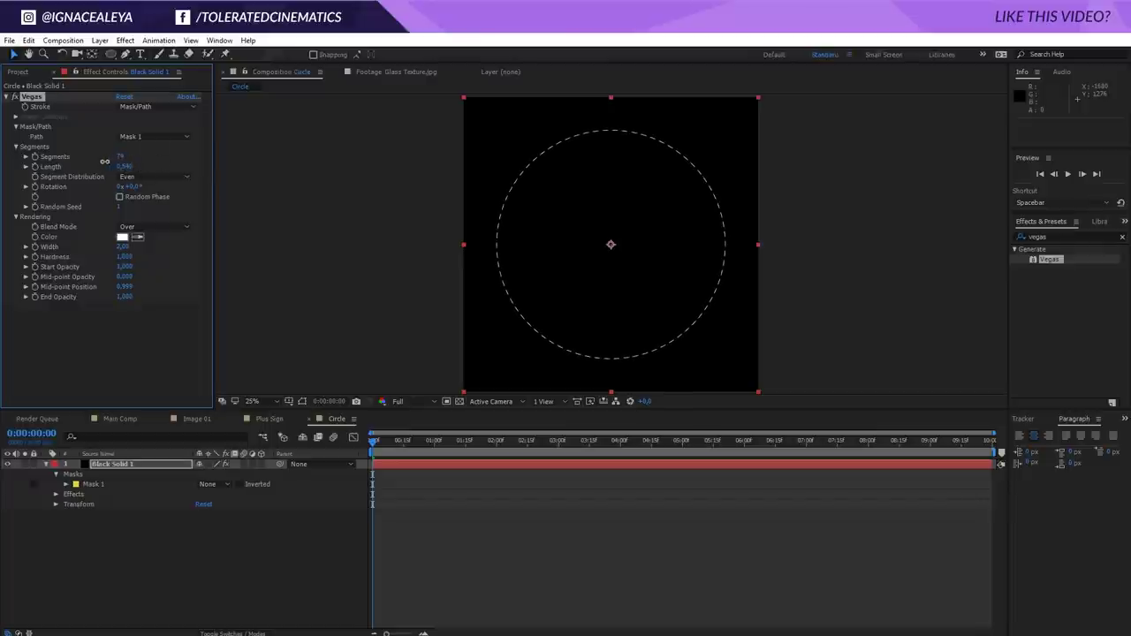
key("period")
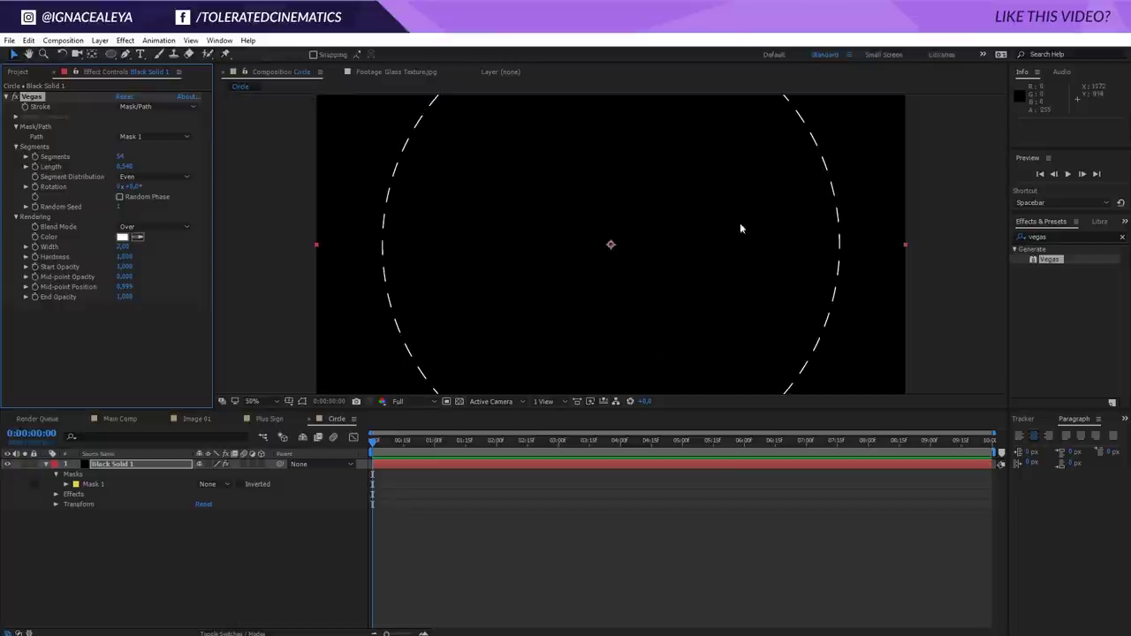
key("comma")
Step: Add the expression time*15 to the Vegas Rotation property and preview the spinning dashes
left_click_drag(385, 447, 515, 454)
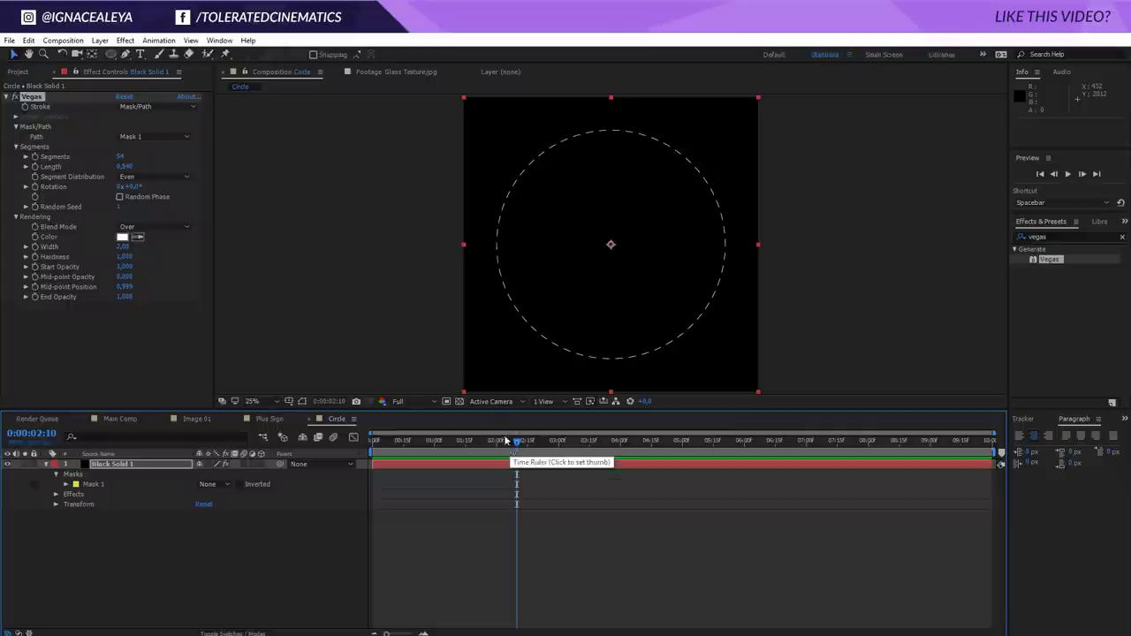
left_click(36, 187, "alt")
type("time*15")
key("KP_Enter")
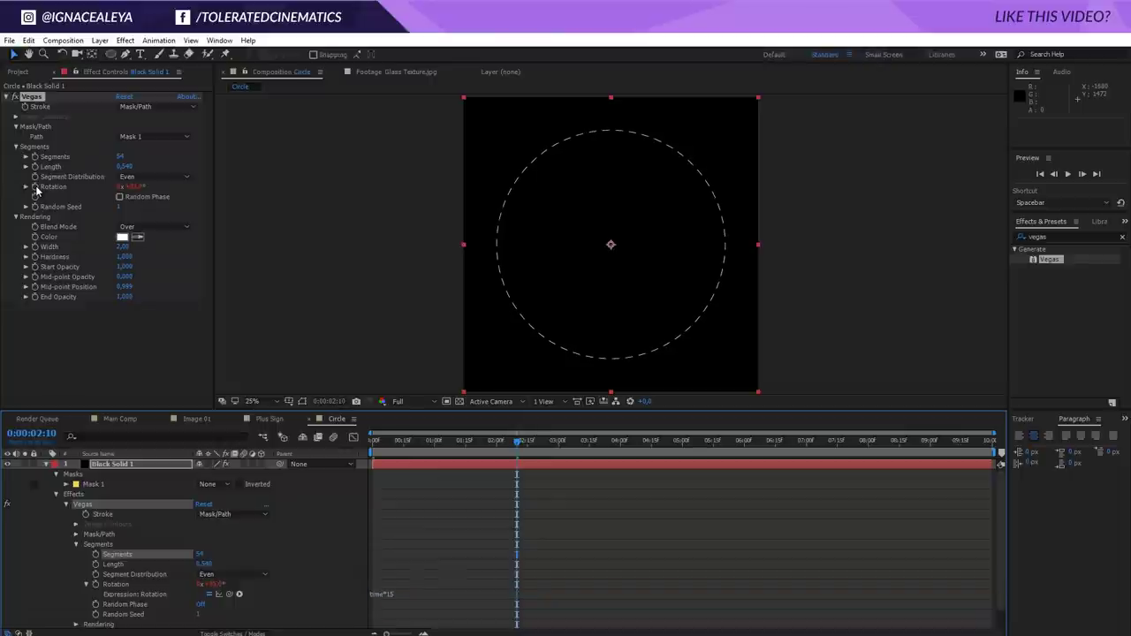
key("space")
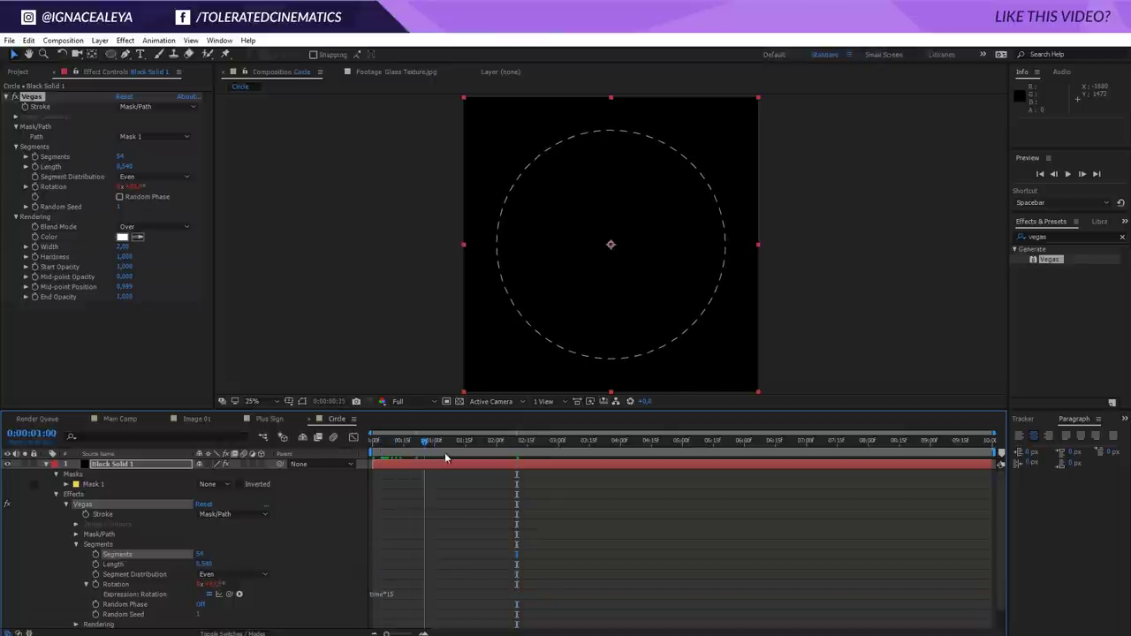
key("space")
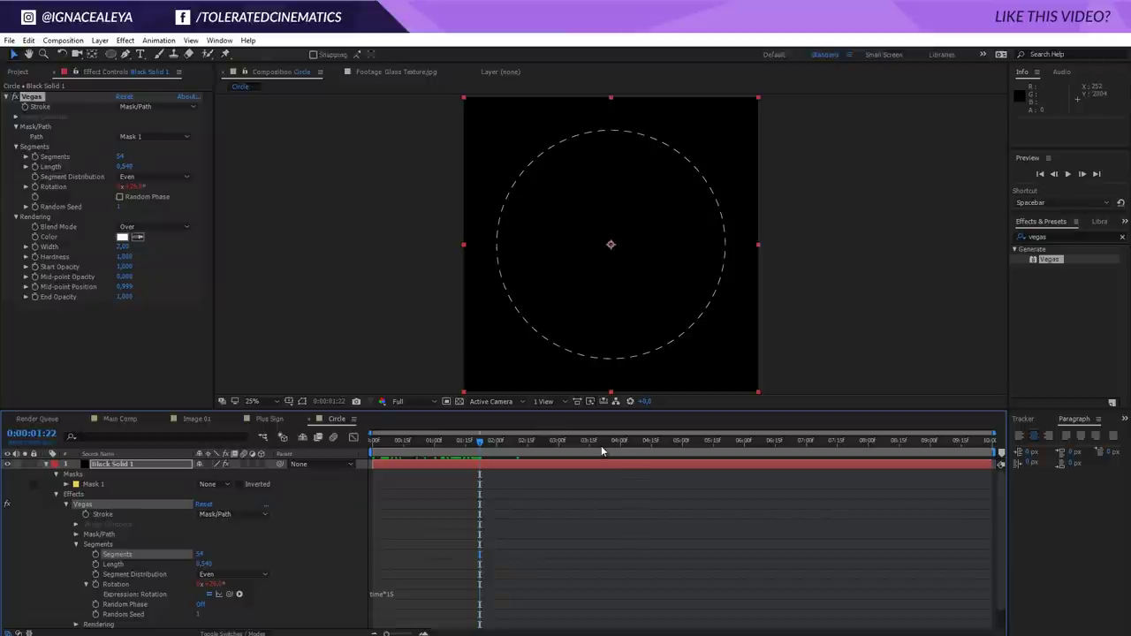
left_click_drag(658, 441, 431, 453)
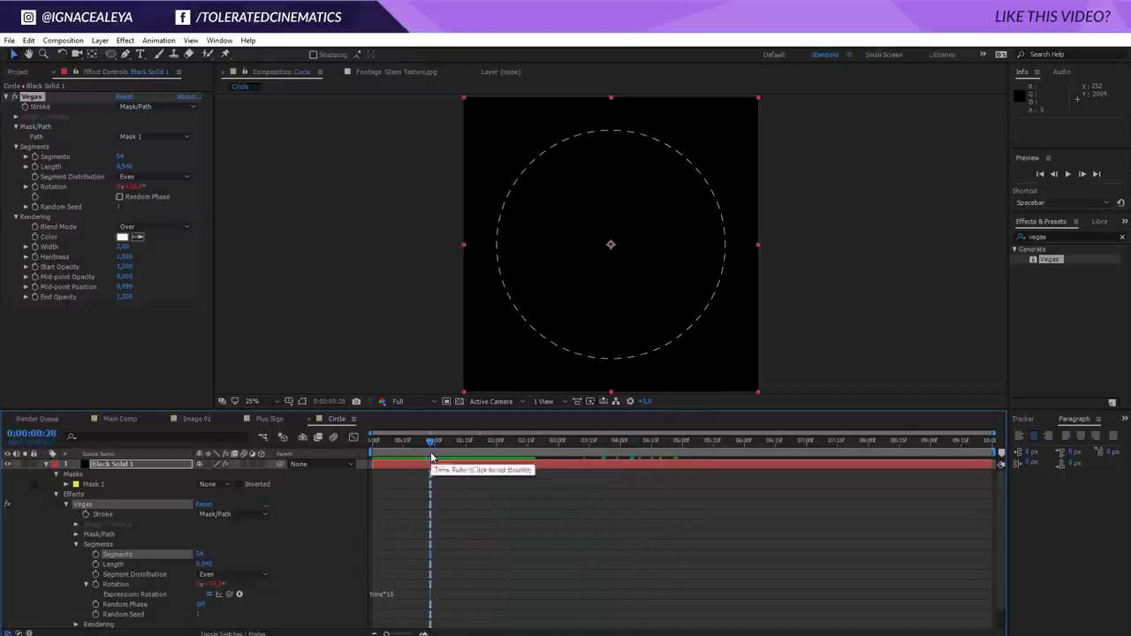
Step: Slow the dash rotation by changing the Vegas Rotation expression to time*7, and preview it
left_click(402, 593)
type("7")
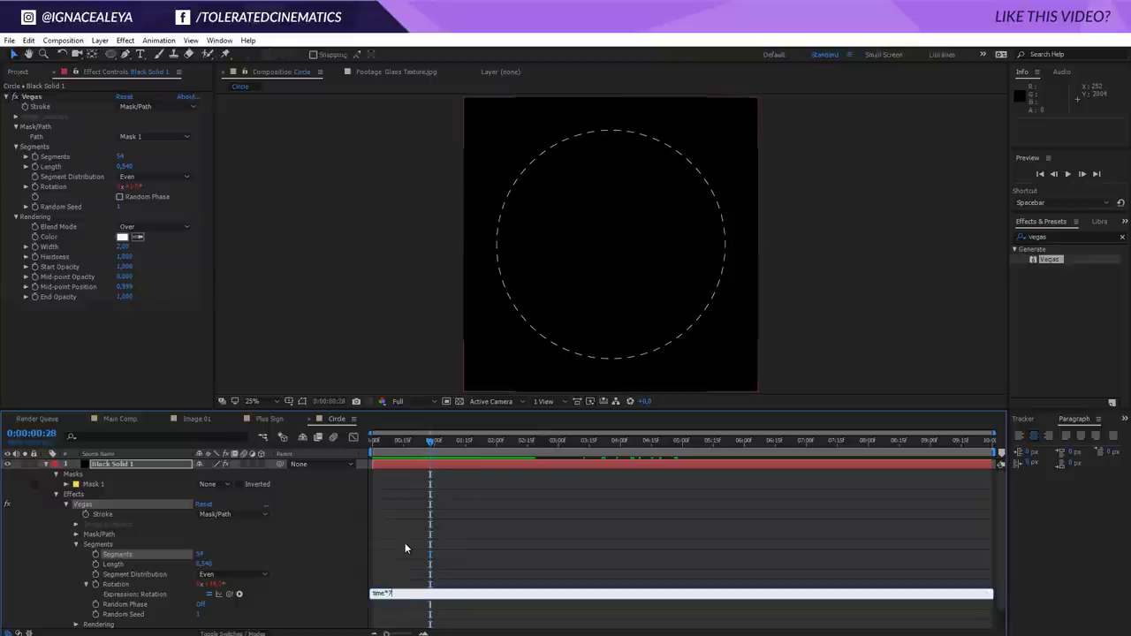
left_click(405, 543)
key("space")
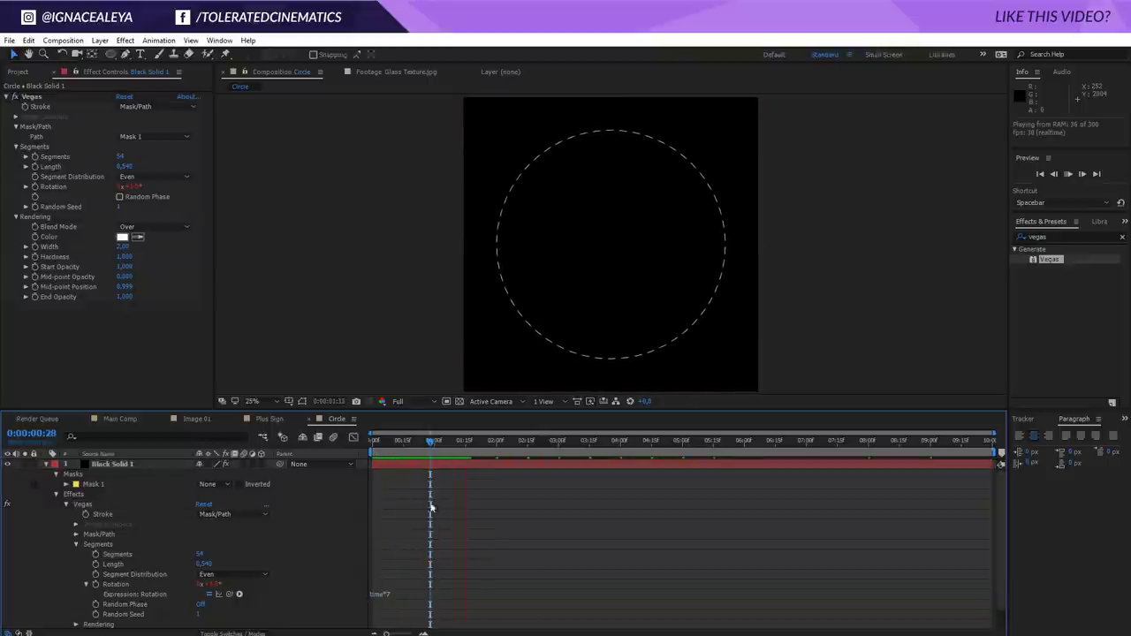
left_click(476, 448)
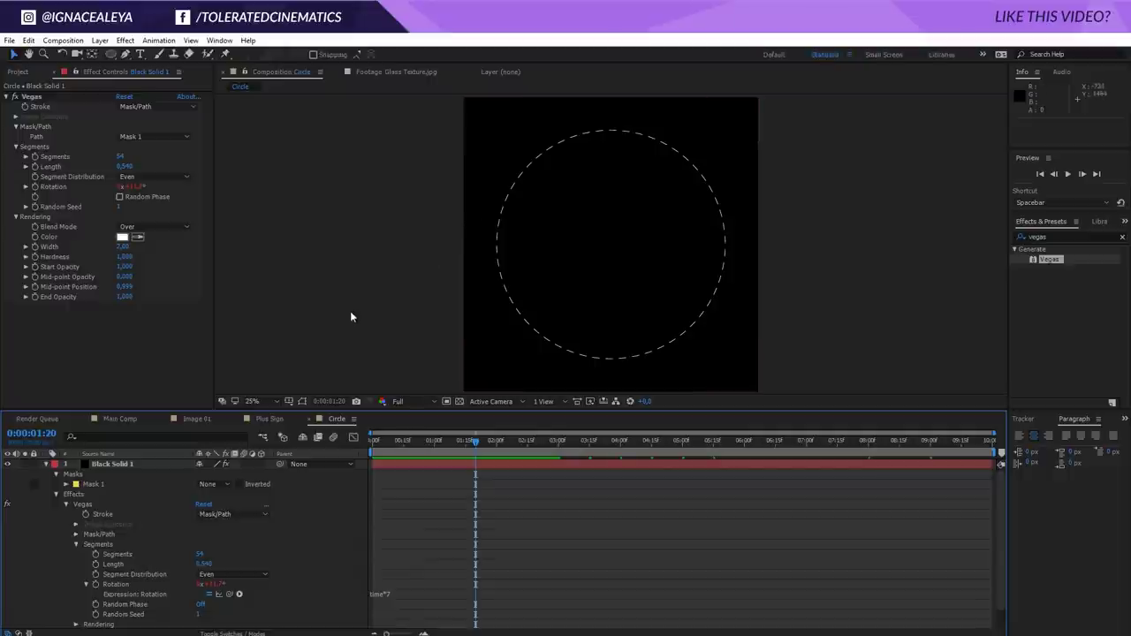
Step: Add the Circle composition to Main Comp as a 3D layer above the plus signs
left_click(107, 420)
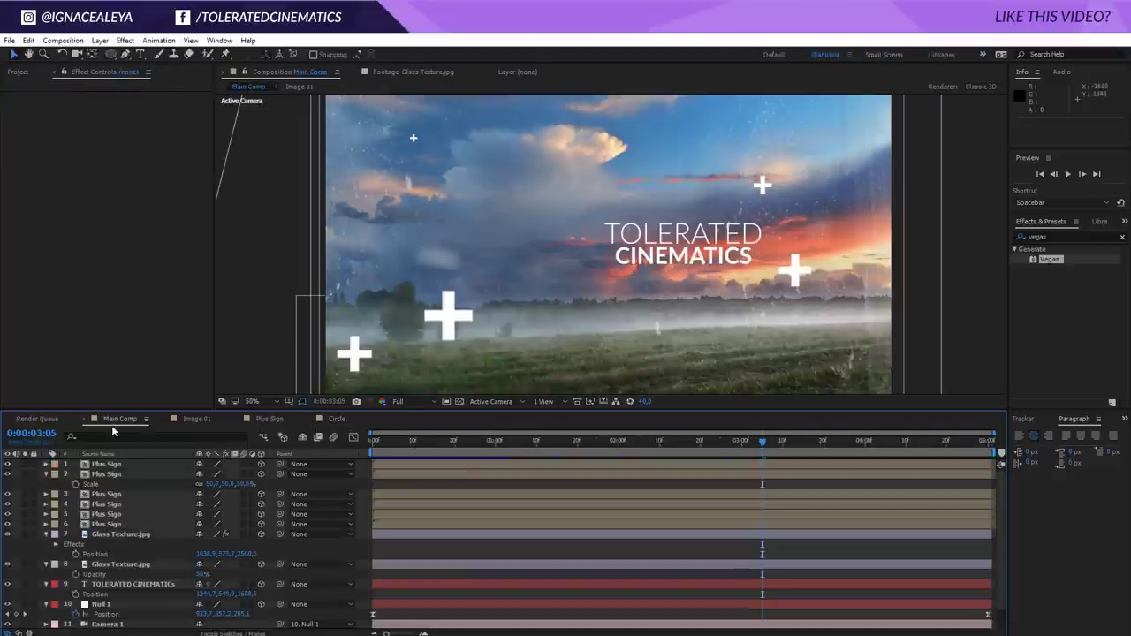
left_click(16, 71)
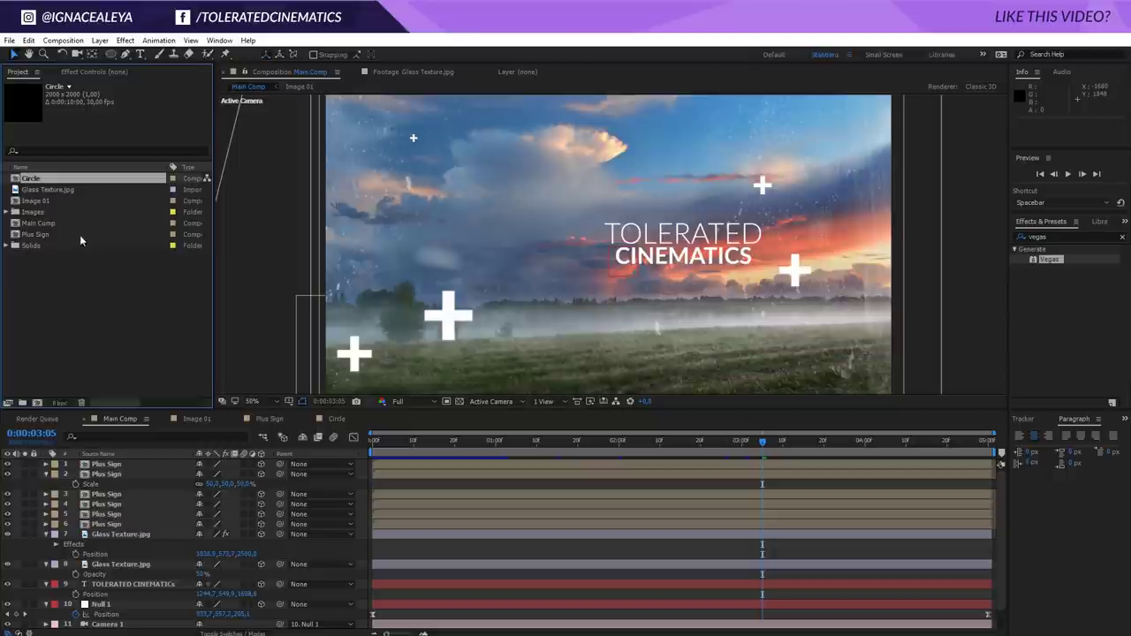
left_click_drag(33, 181, 543, 190)
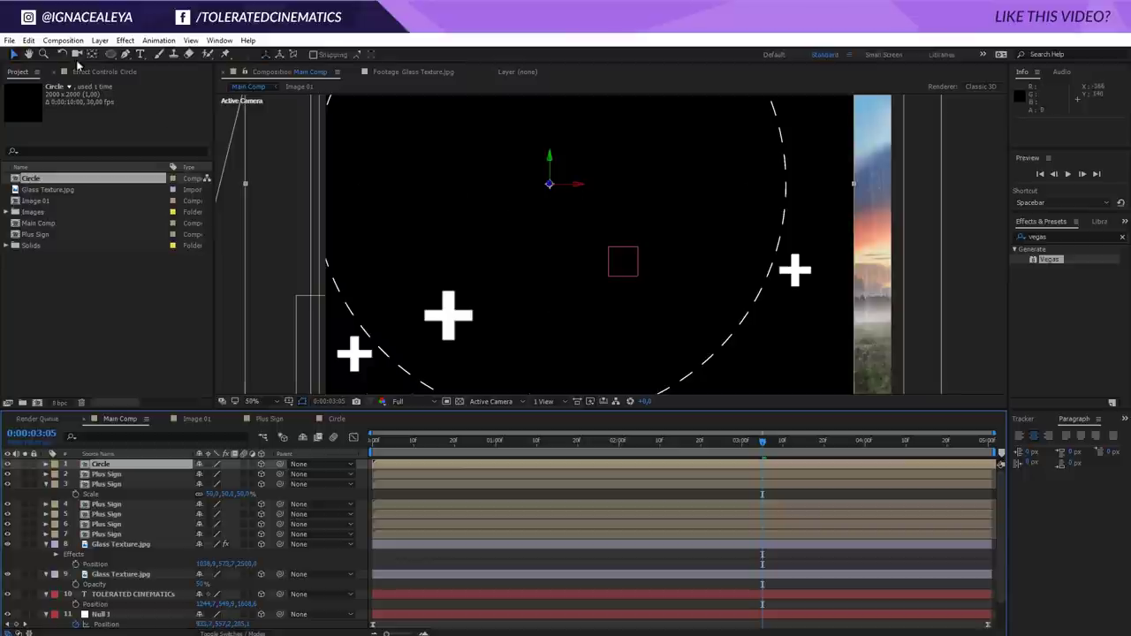
Step: Tilt the Circle layer back about its X axis, lower it in the frame and scale it to 165%
key("w")
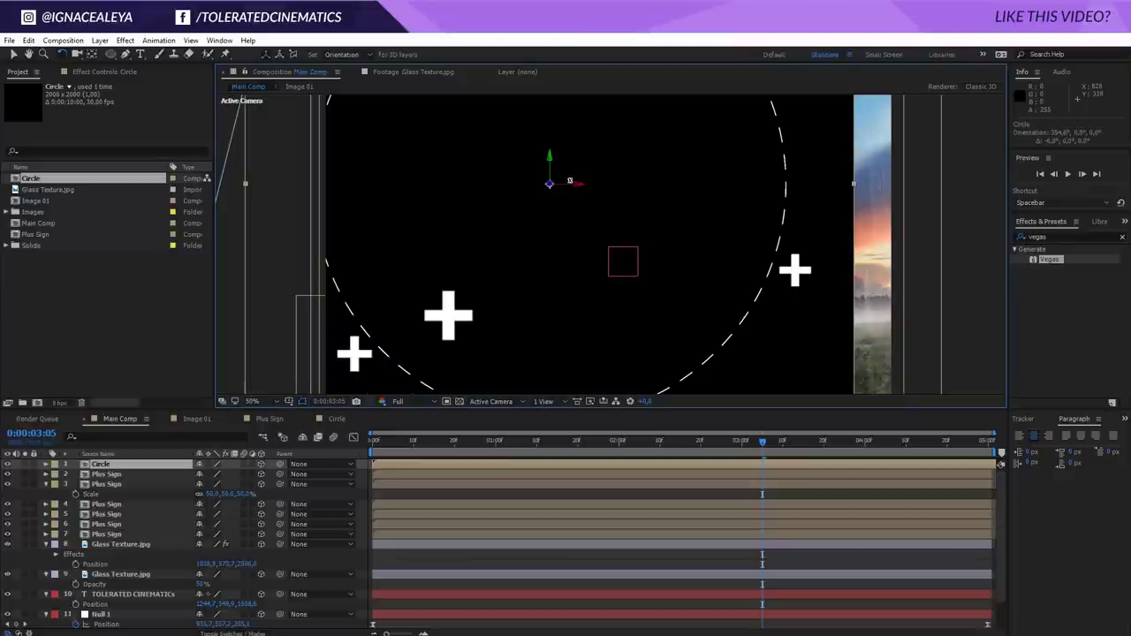
left_click_drag(570, 181, 502, 393)
key("v")
key("s")
mouse_move(230, 473)
left_mouse_down()
mouse_move(273, 477)
mouse_move(235, 479)
left_mouse_up()
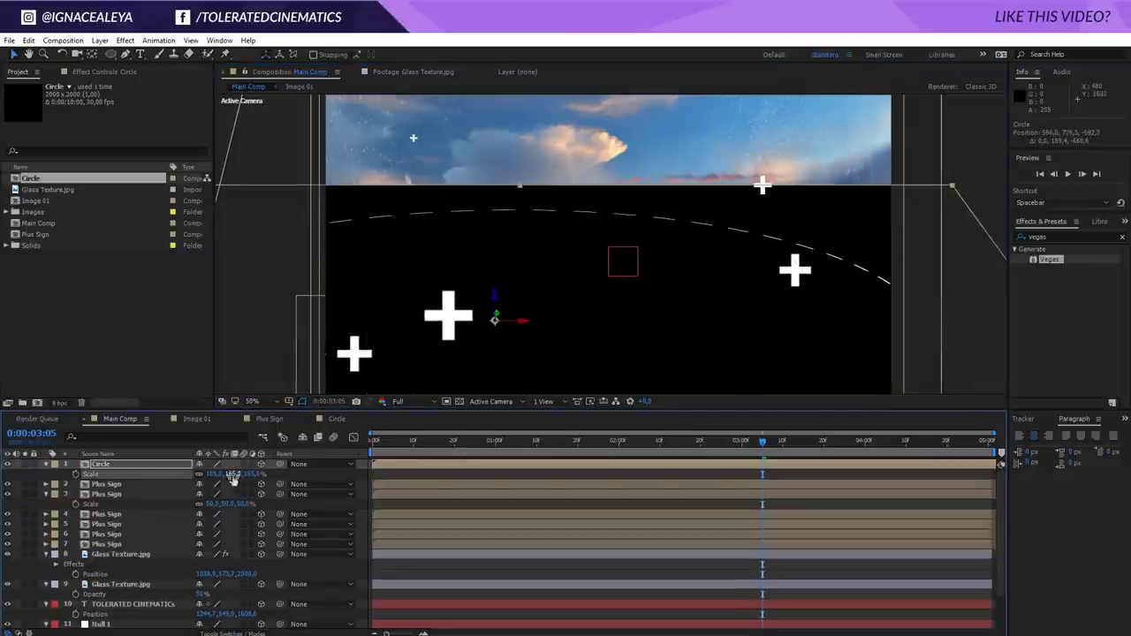
Step: Try the Screen blending mode on the Circle layer and return it to Normal
left_click(236, 634)
left_click(210, 464)
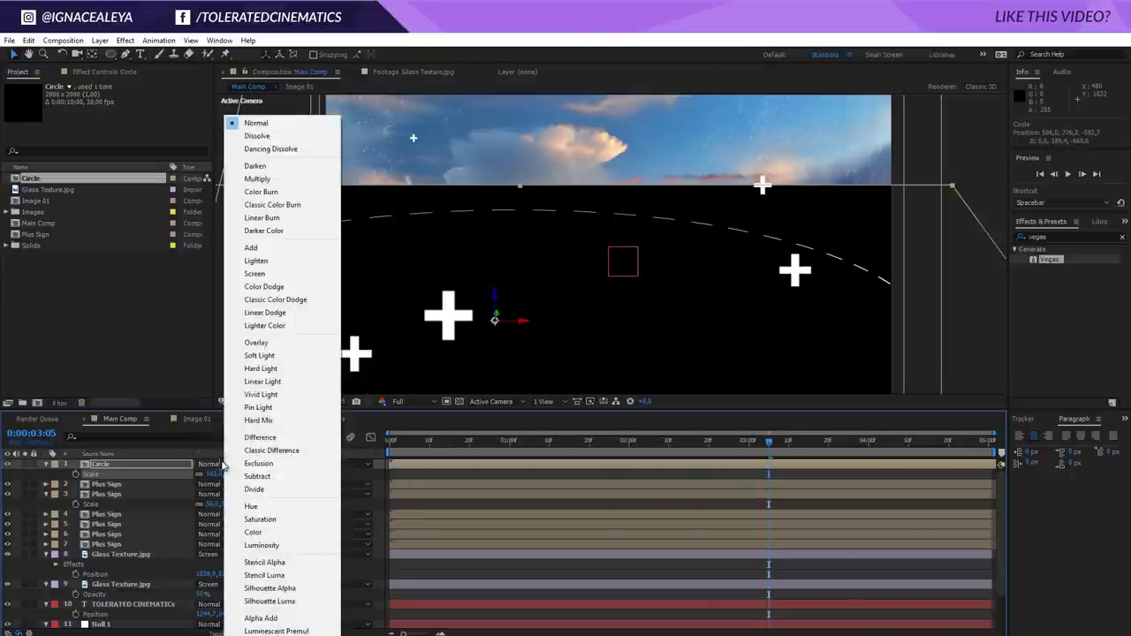
left_click(265, 273)
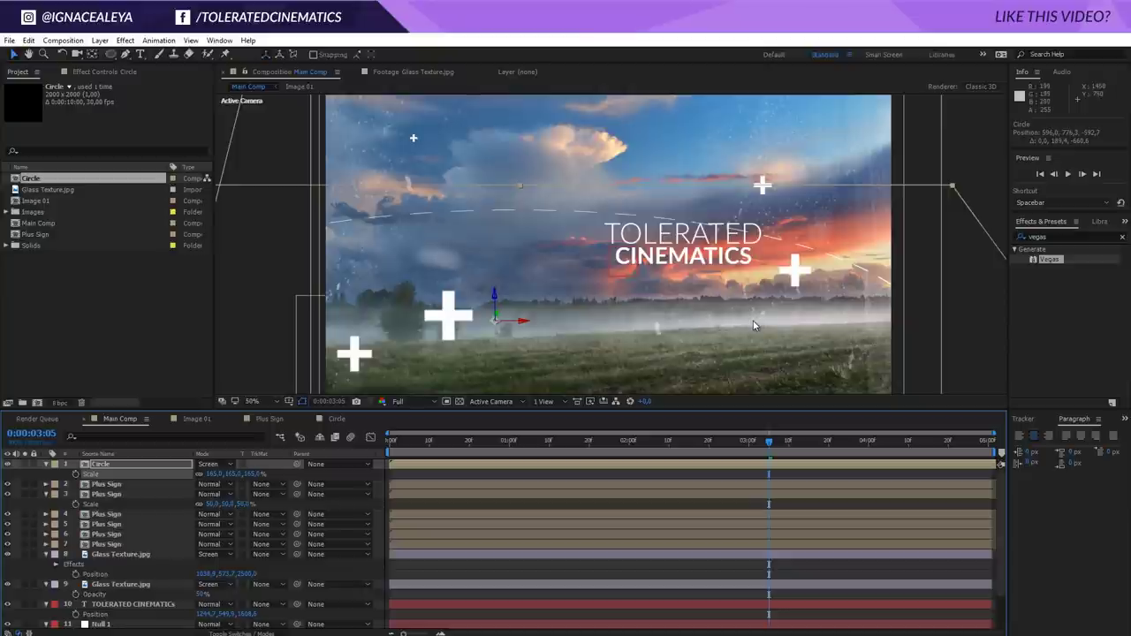
left_click(212, 464)
left_click(265, 165)
Step: In the Circle composition, show the transparency grid and set the Vegas blend mode on the black solid to Transparent
double_click(115, 464)
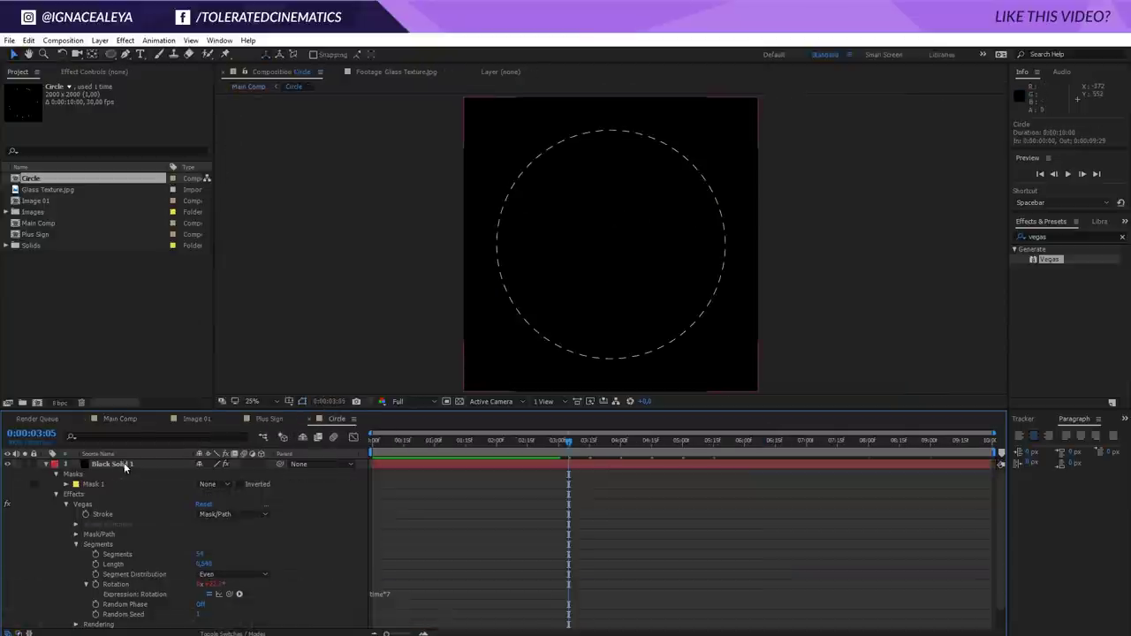
left_click(459, 402)
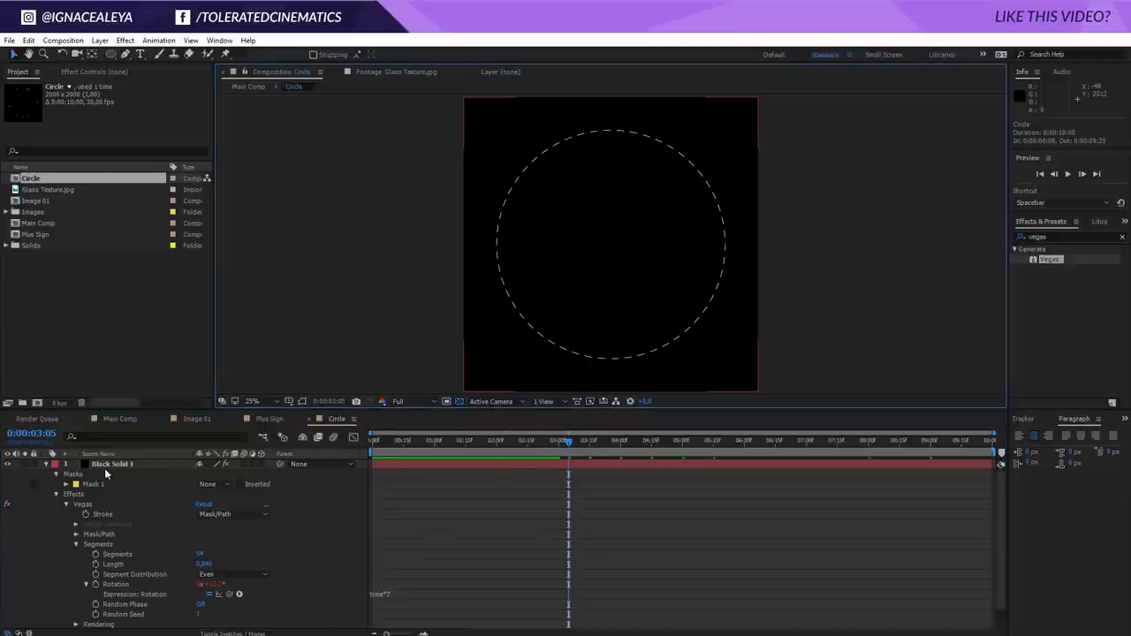
left_click(105, 468)
left_click(100, 73)
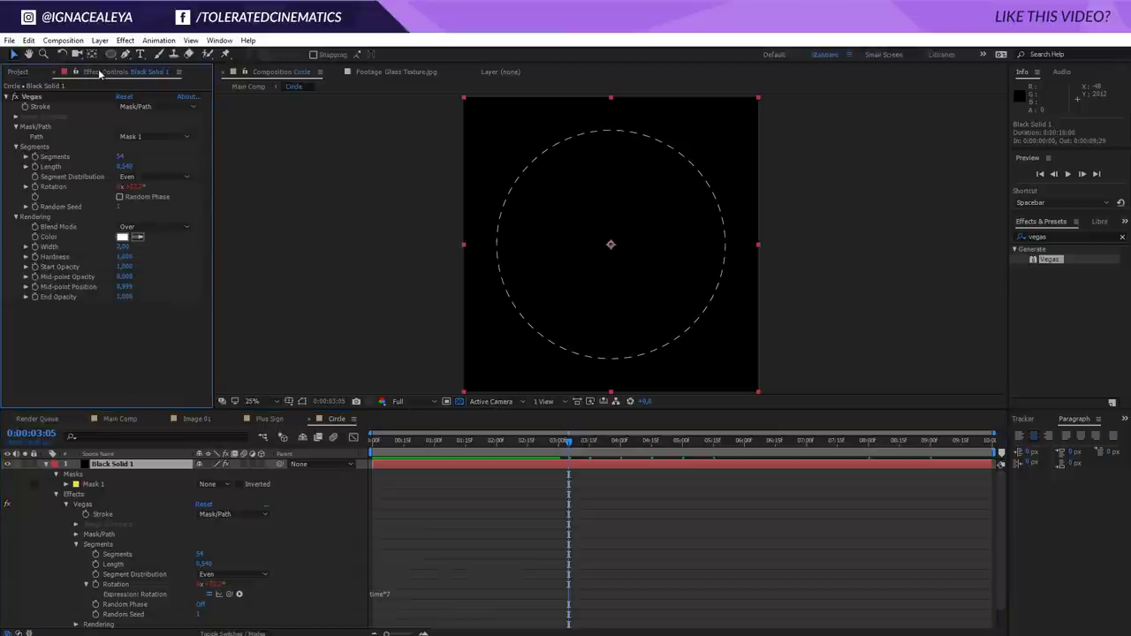
left_click(155, 227)
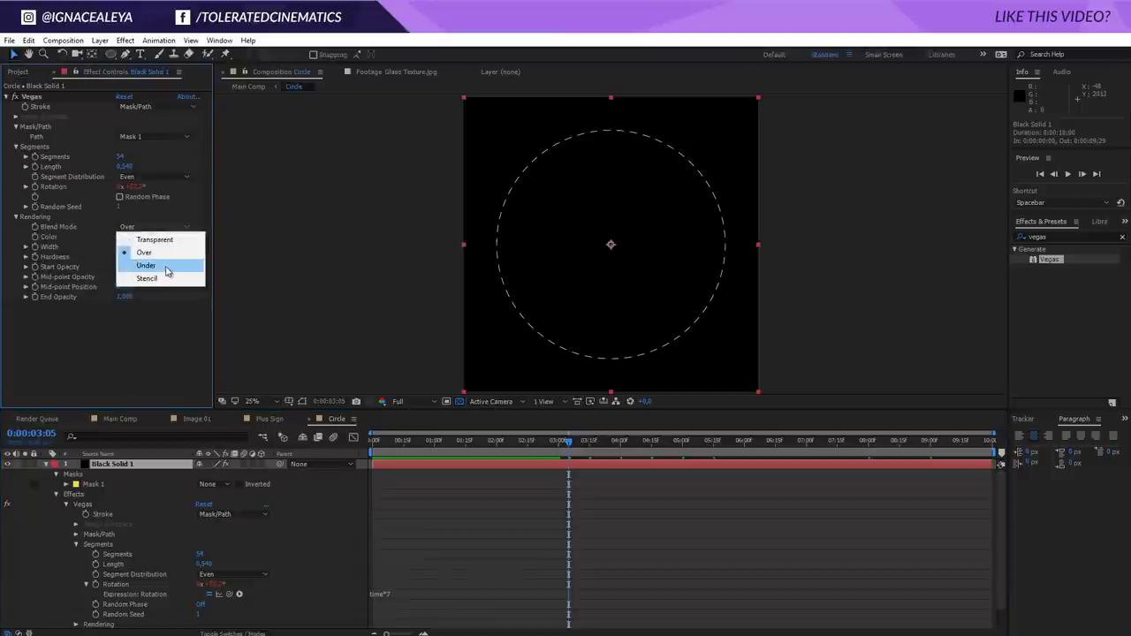
left_click(166, 240)
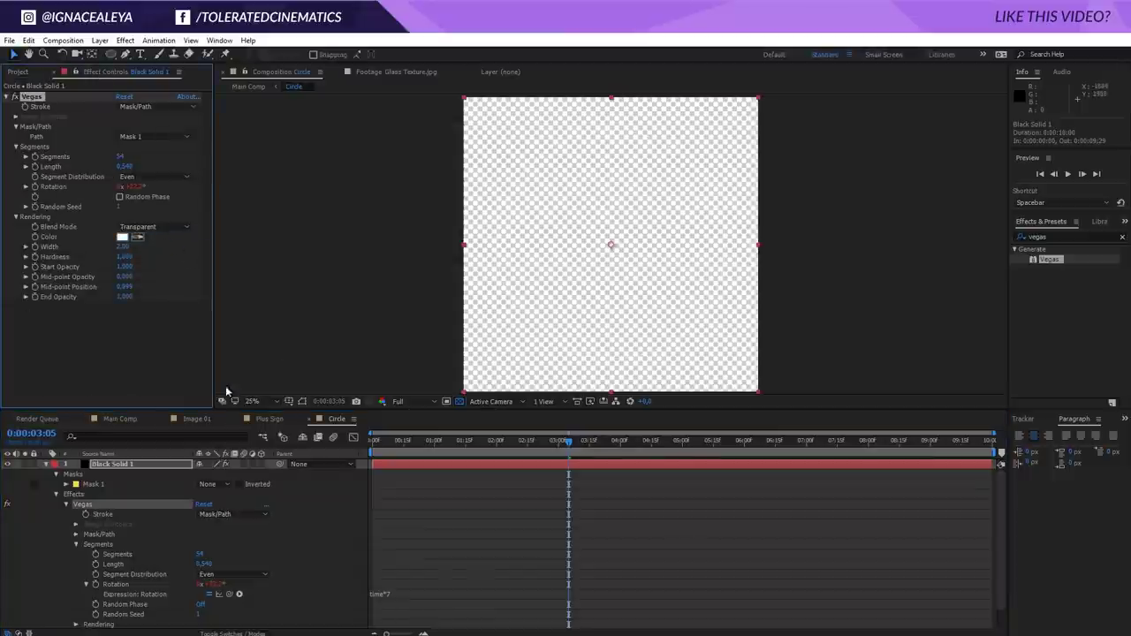
Step: Rotate the Circle layer in Main Comp further about its X axis until it lies nearly flat over the field
left_click(107, 419)
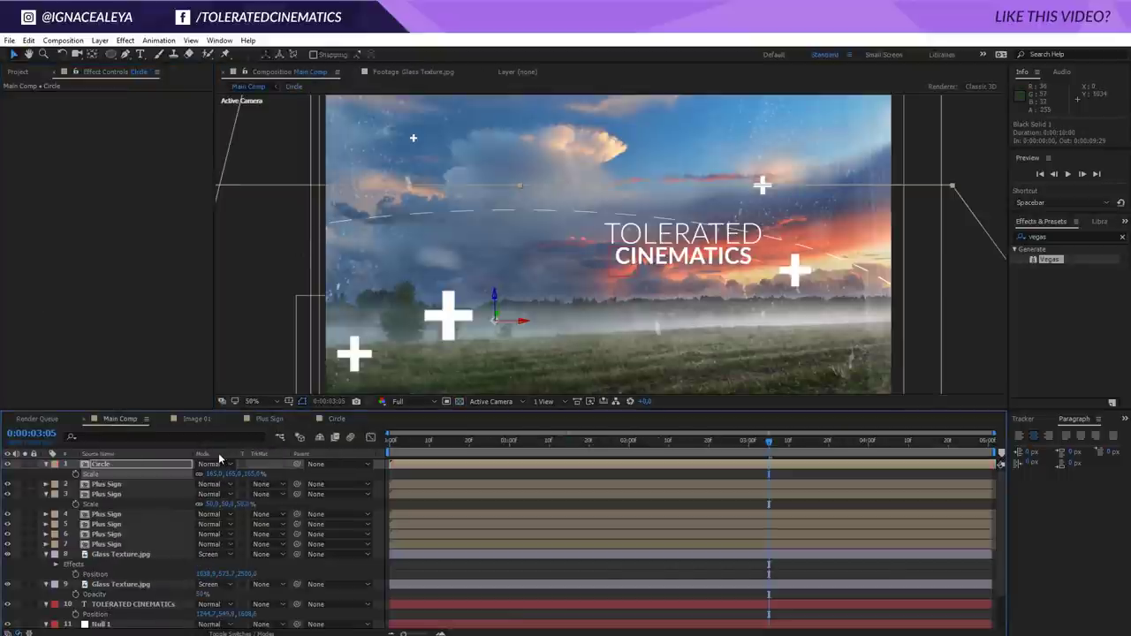
left_click(171, 465)
key("w")
left_click_drag(502, 155, 511, 322)
key("v")
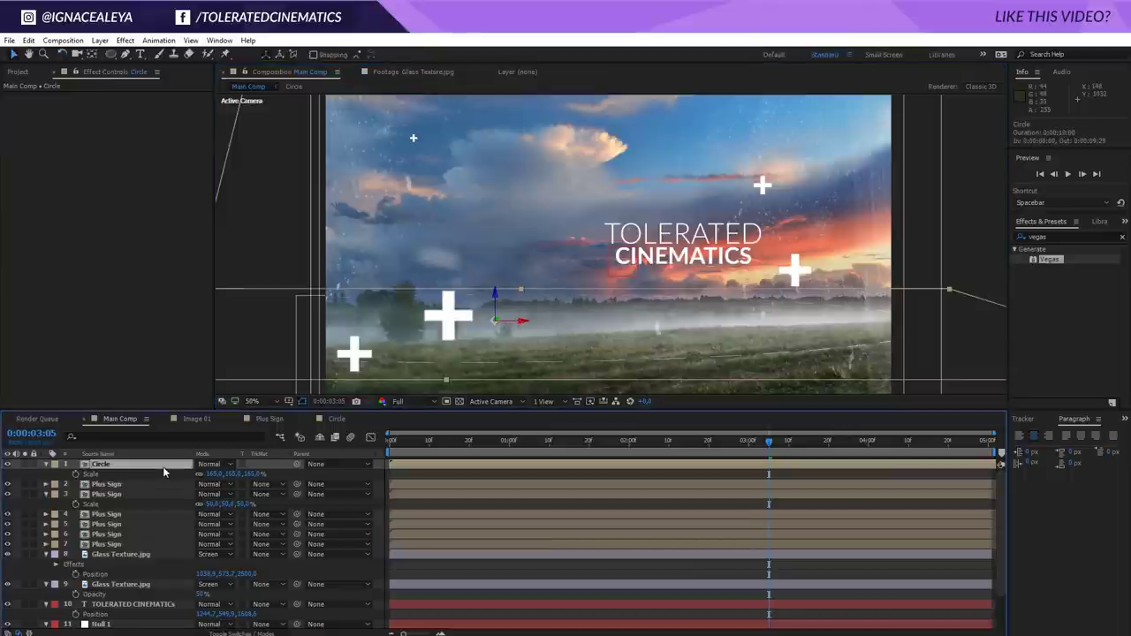
Step: Duplicate the Circle layer and raise the copy so its dashes arc across the upper sky
key("ctrl+d")
left_click_drag(495, 304, 495, 118)
left_click_drag(501, 137, 654, 35)
key("w")
key("v")
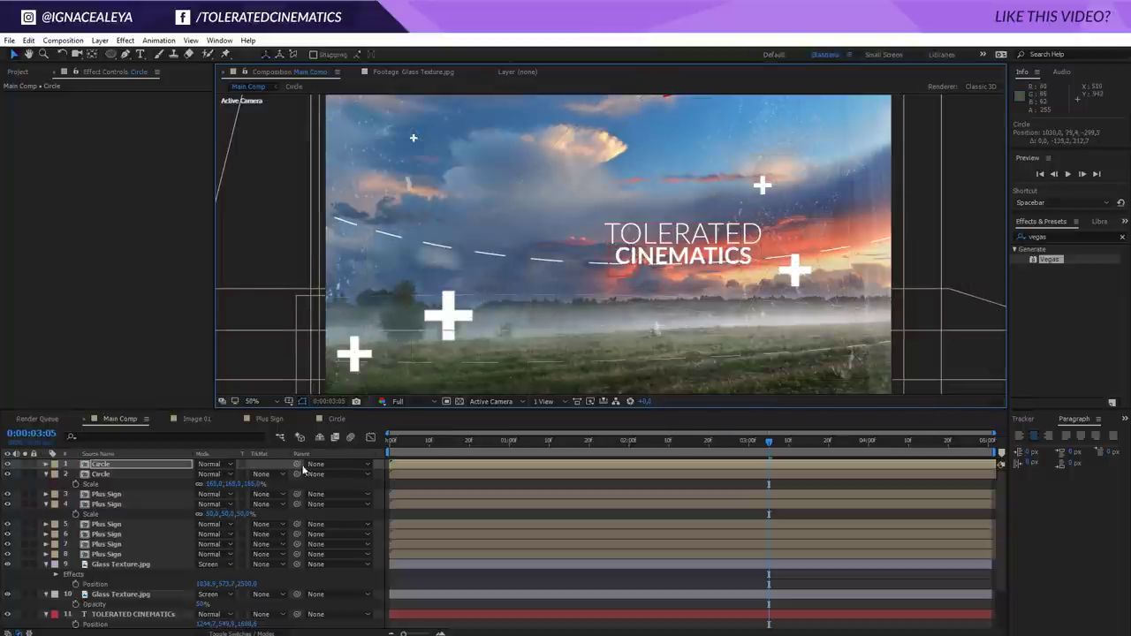
key("p")
left_click_drag(221, 474, 186, 481)
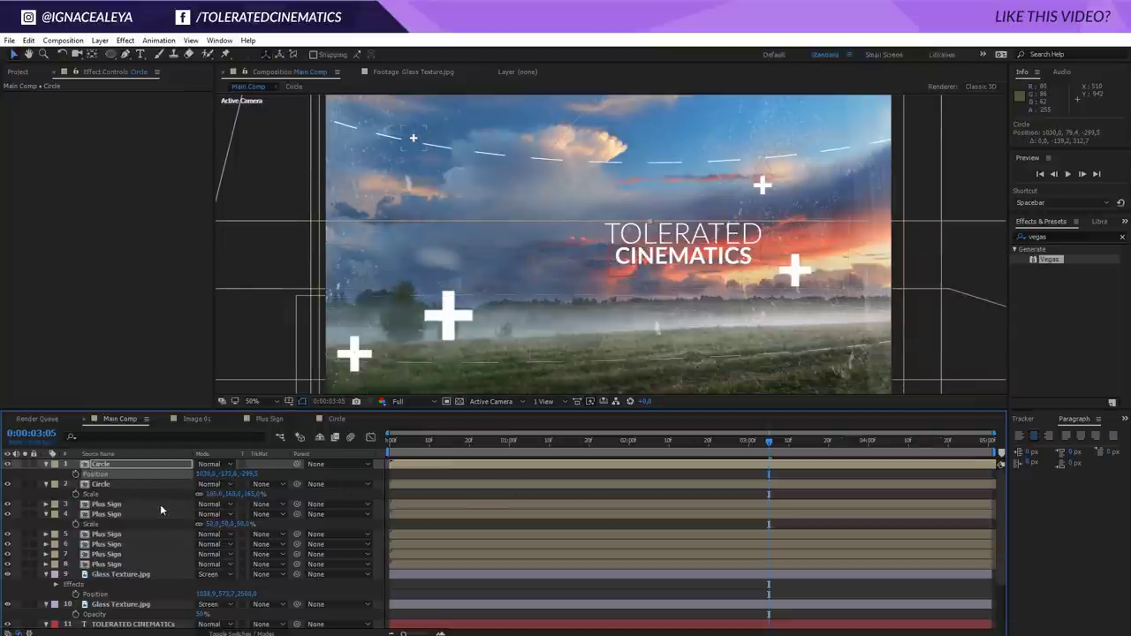
Step: Reduce the opacity of both Circle layers to 50%
left_click(129, 489, "ctrl")
key("t")
key("Return")
left_click(248, 469)
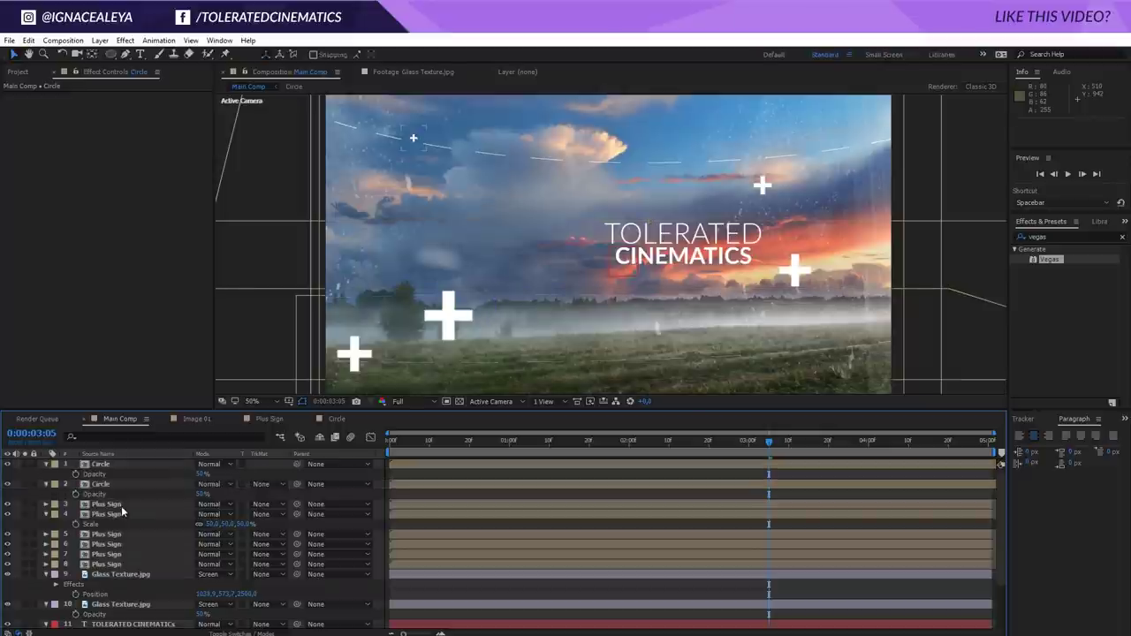
Step: Set the opacity of all six Plus Sign layers to 50%
left_click(121, 505)
left_click(121, 565, "shift")
key("t")
left_click(205, 516)
type("50")
key("Return")
left_click(233, 510)
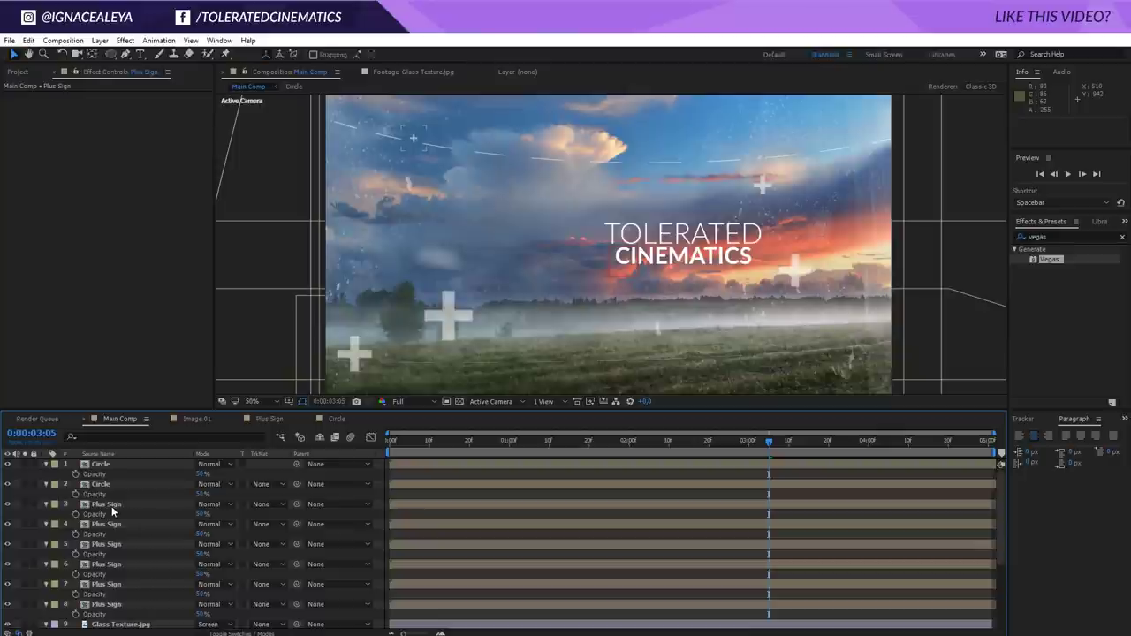
Step: Rotate the plus text layer inside the Plus Sign composition by 45° and return to Main Comp
double_click(113, 511)
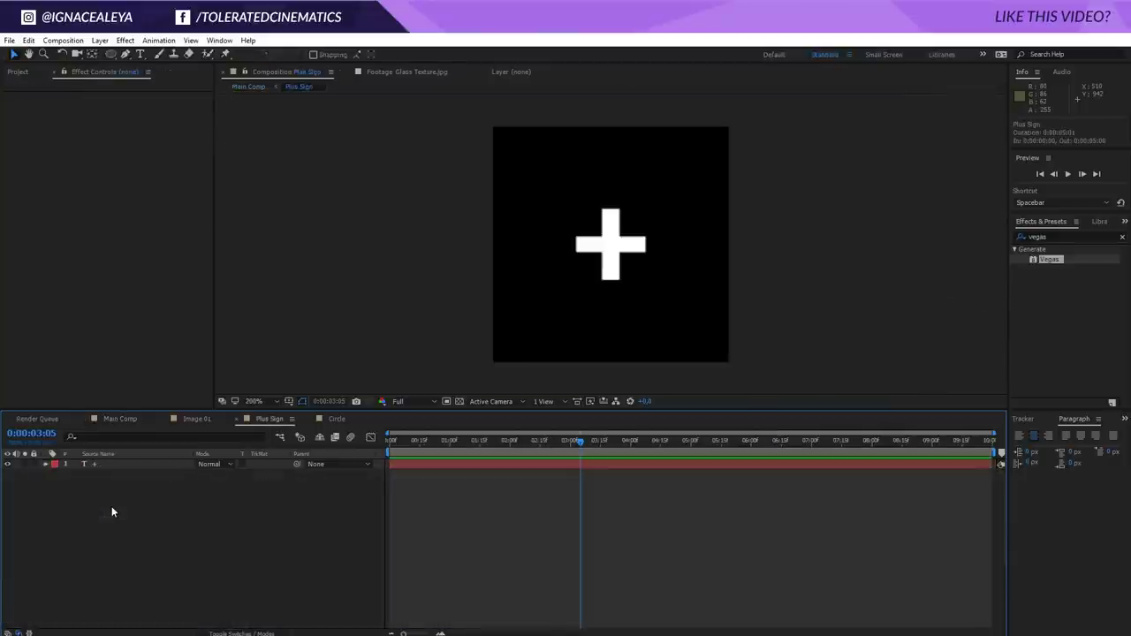
left_click(124, 466)
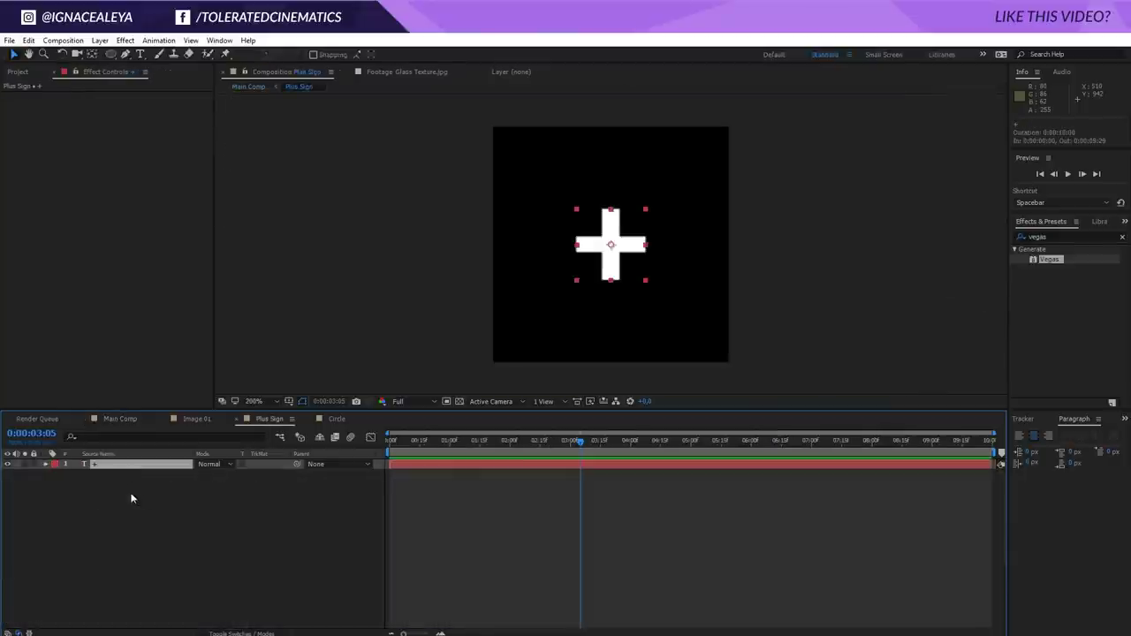
key("r")
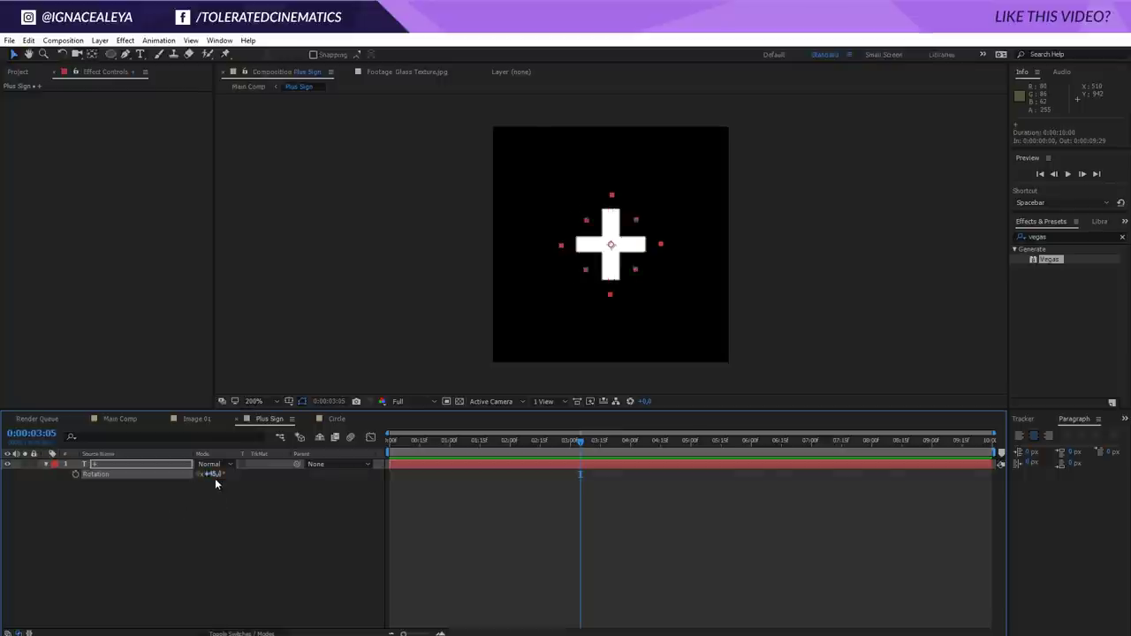
key("Return")
left_click(210, 492)
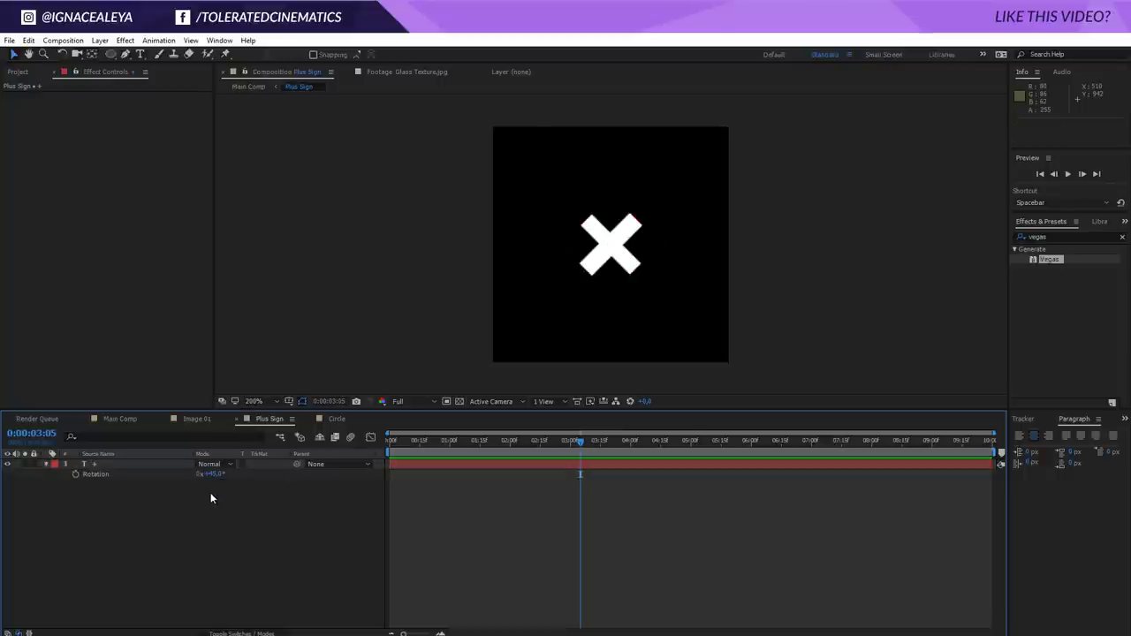
left_click(122, 418)
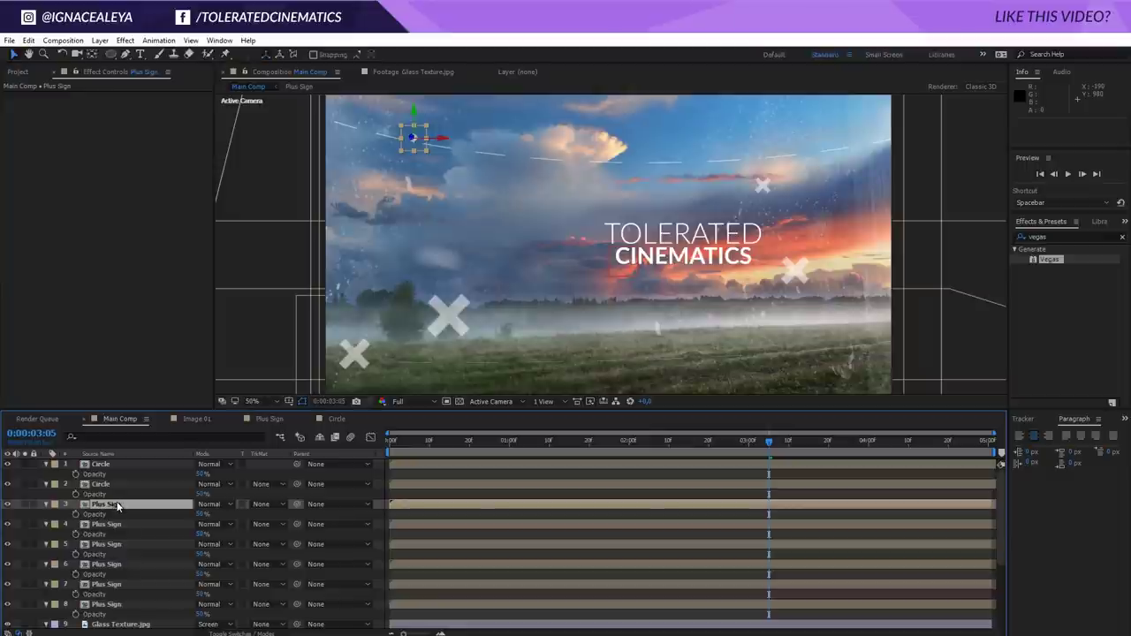
Step: Add the expression wiggle(5,35) to the opacity of the text layer inside the Plus Sign composition
double_click(117, 501)
left_click(132, 465)
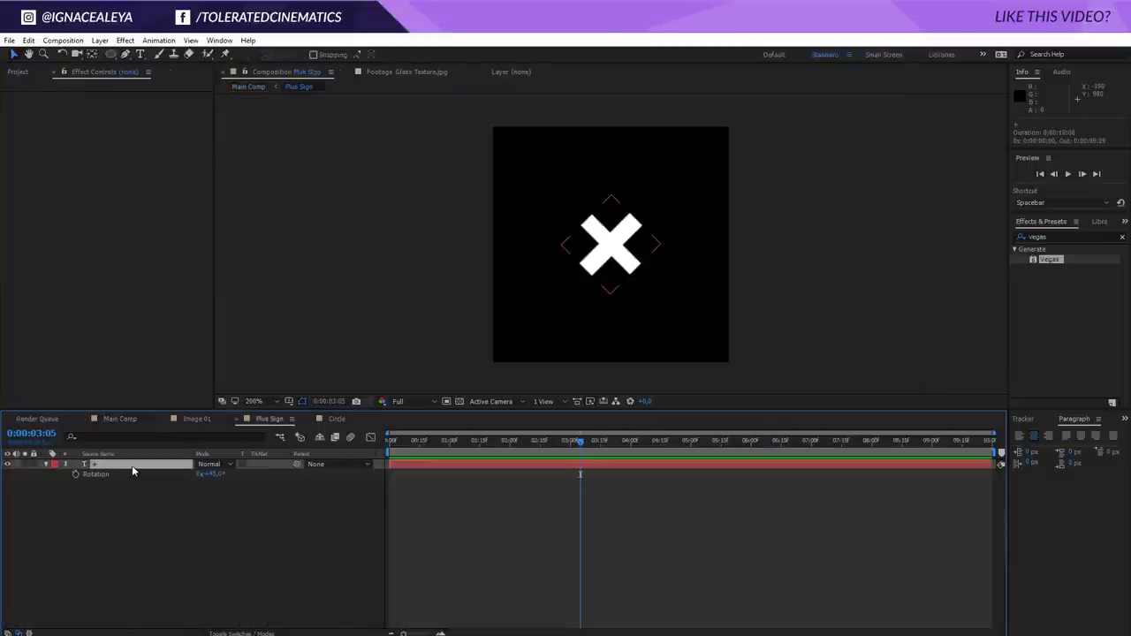
key("t")
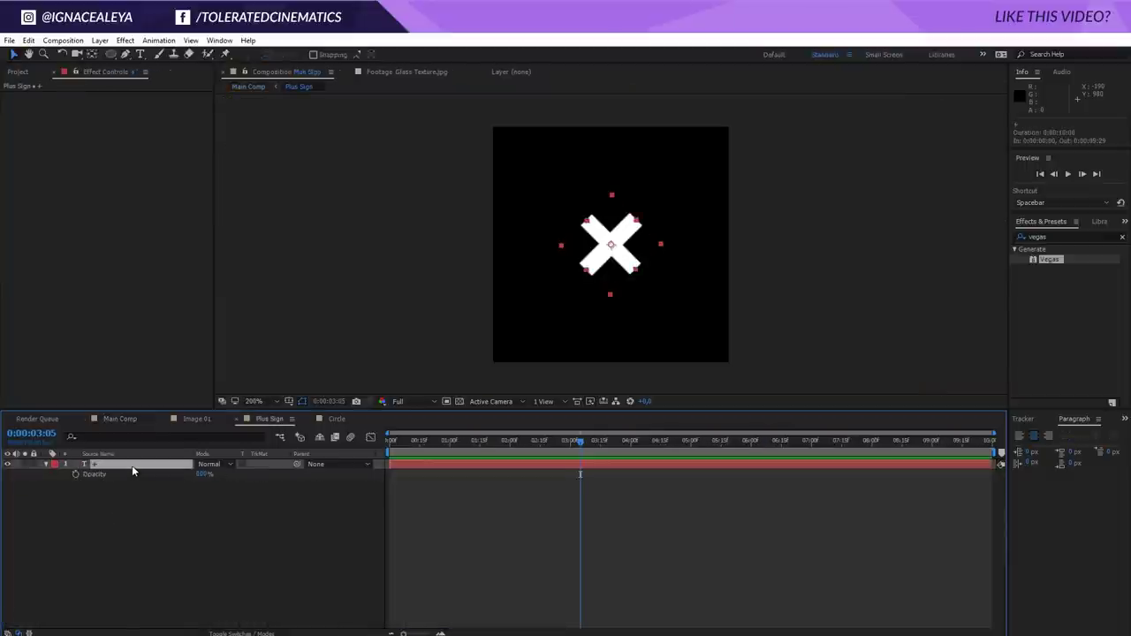
left_click(75, 474, "alt")
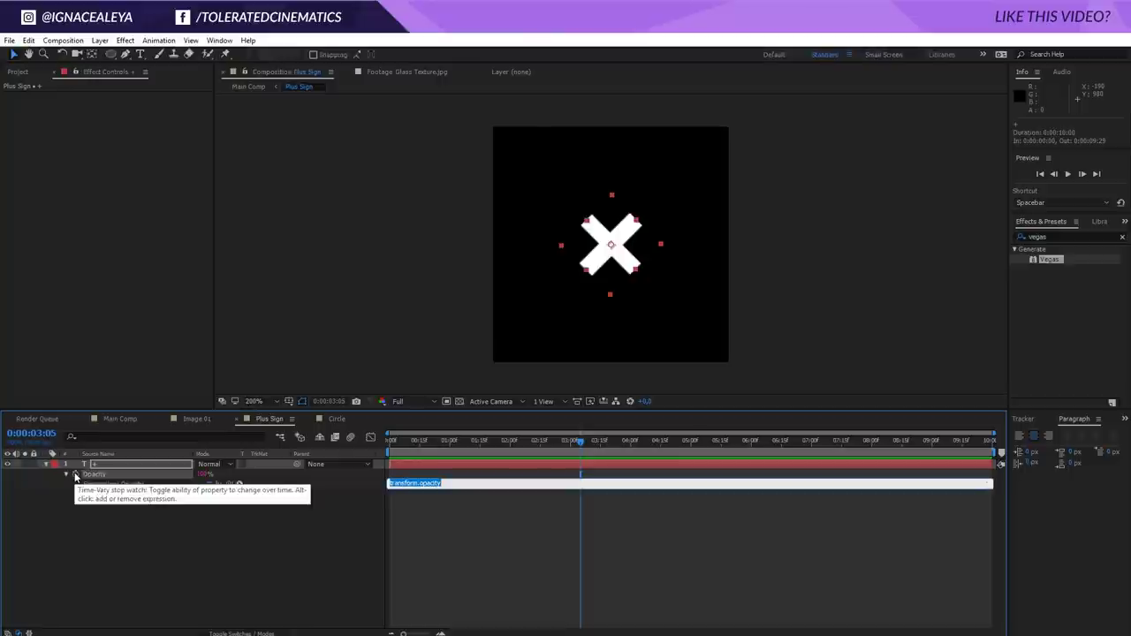
type("wiggle(5,35")
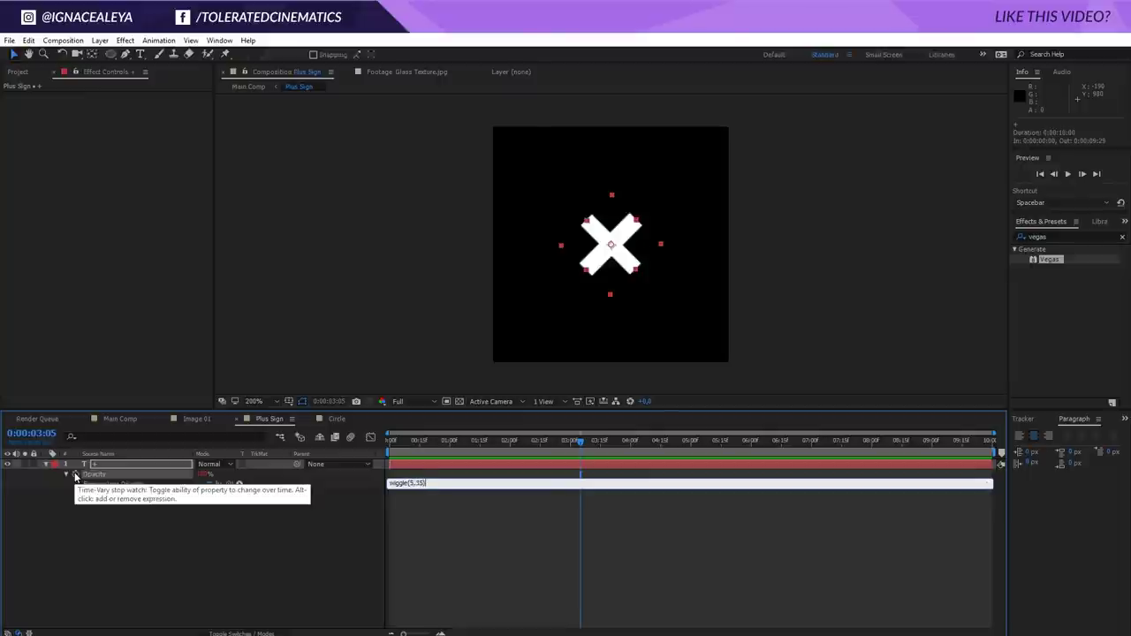
left_click(389, 522)
Step: Examine the opacity flicker in the Plus Sign composition and preview the crosses at several times in Main Comp
left_click(446, 447)
mouse_move(476, 451)
left_mouse_down()
mouse_move(567, 447)
mouse_move(464, 447)
left_mouse_up()
left_click(104, 418)
key("space")
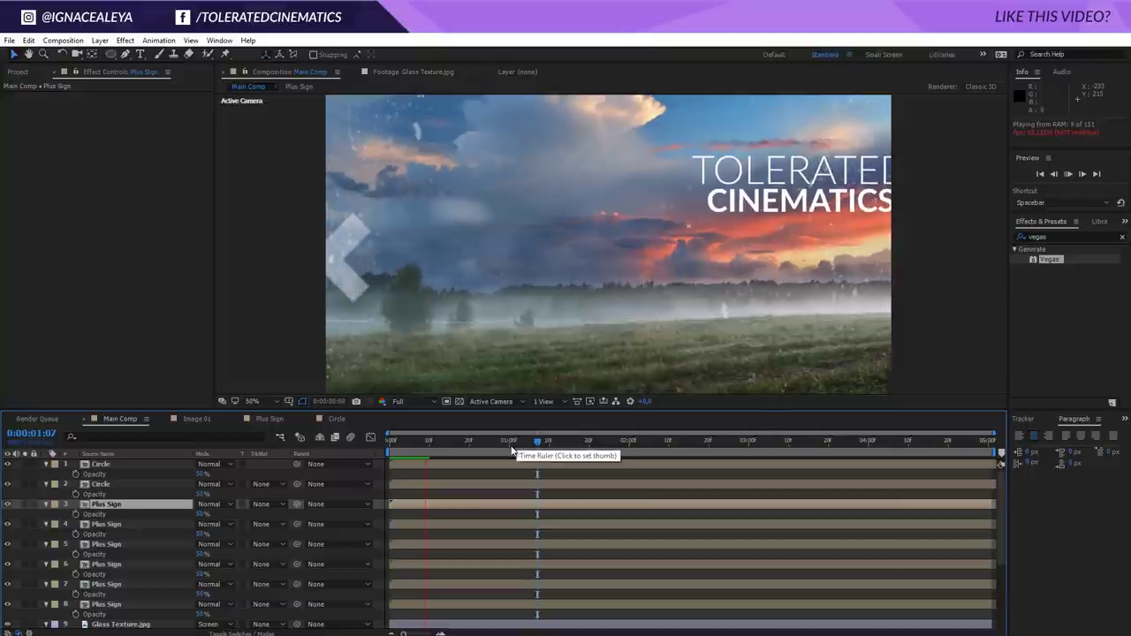
left_click(513, 452)
left_click(642, 452)
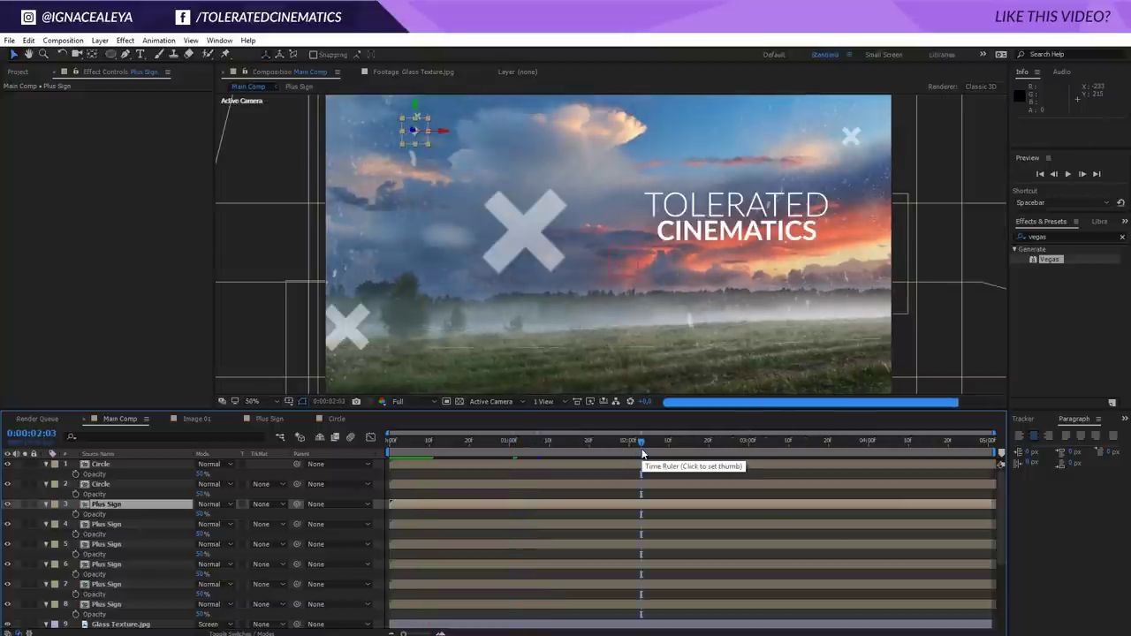
left_click(705, 452)
left_click(791, 452)
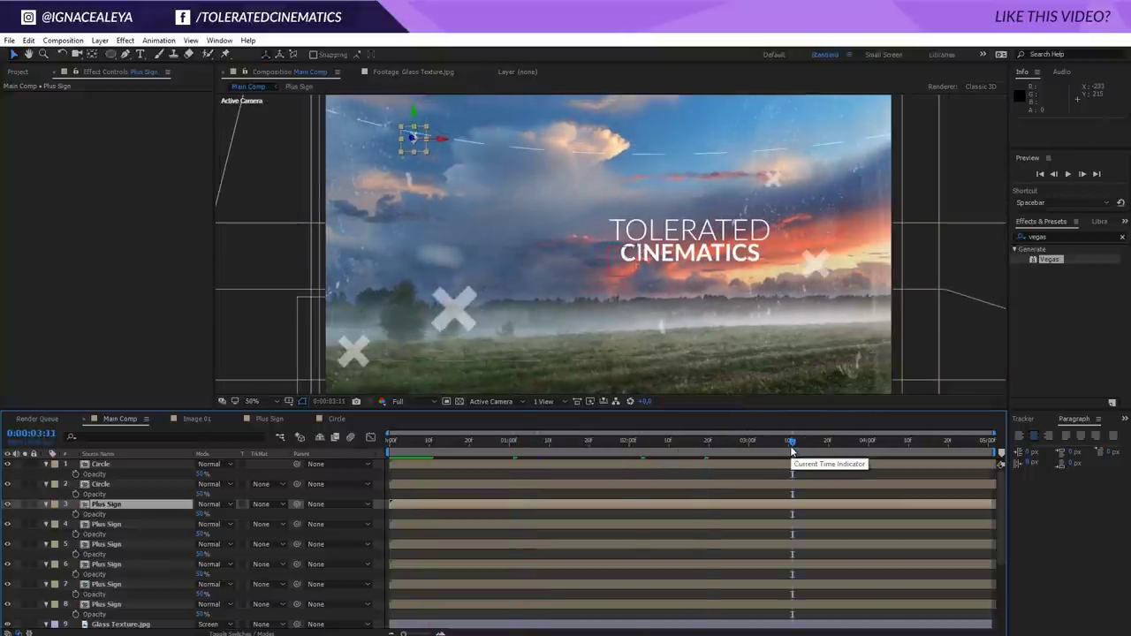
Step: Collapse the layers' opacity properties in Main Comp and create a new 1920 x 1080 px composition
key("ctrl+a")
key("t")
right_click(97, 484)
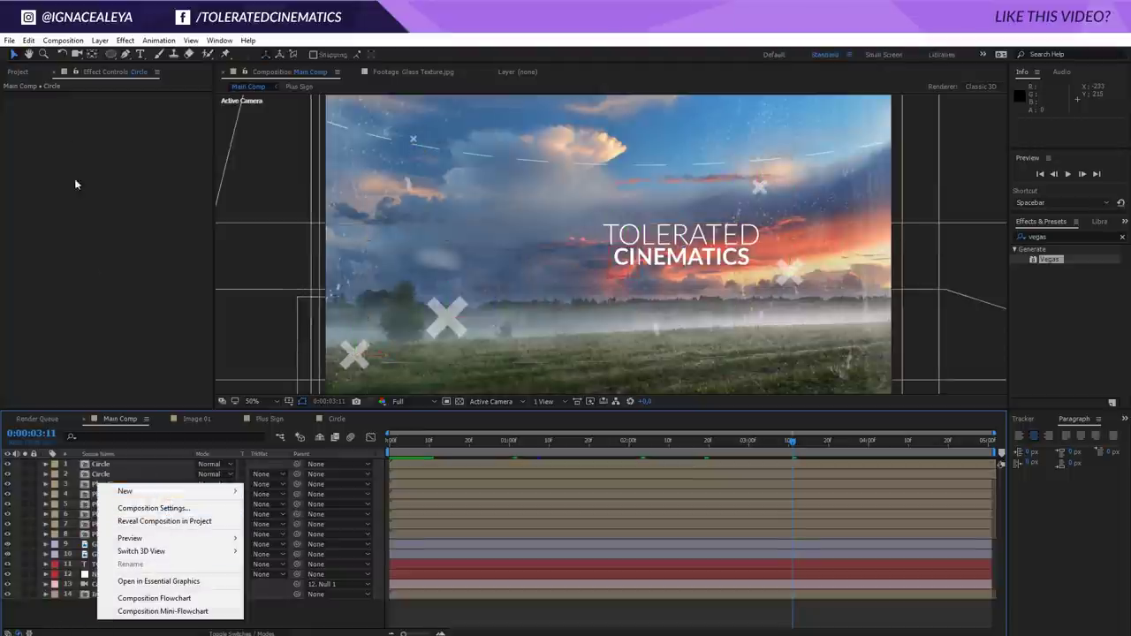
left_click(76, 41)
left_click(76, 56)
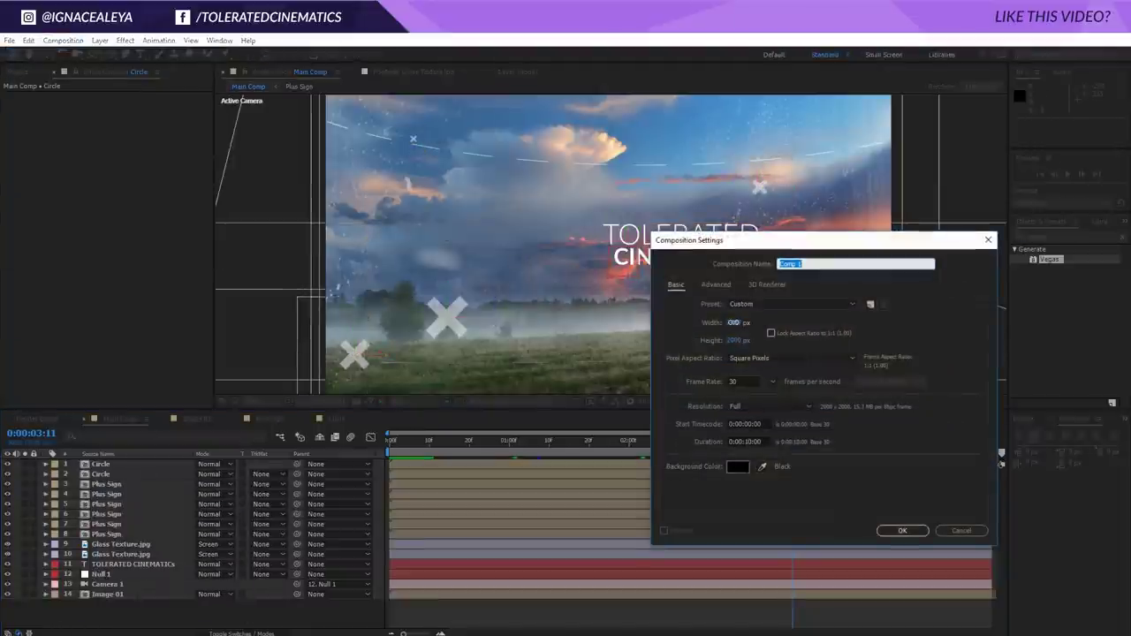
left_click(734, 324)
type("1920")
key("Tab")
type("10")
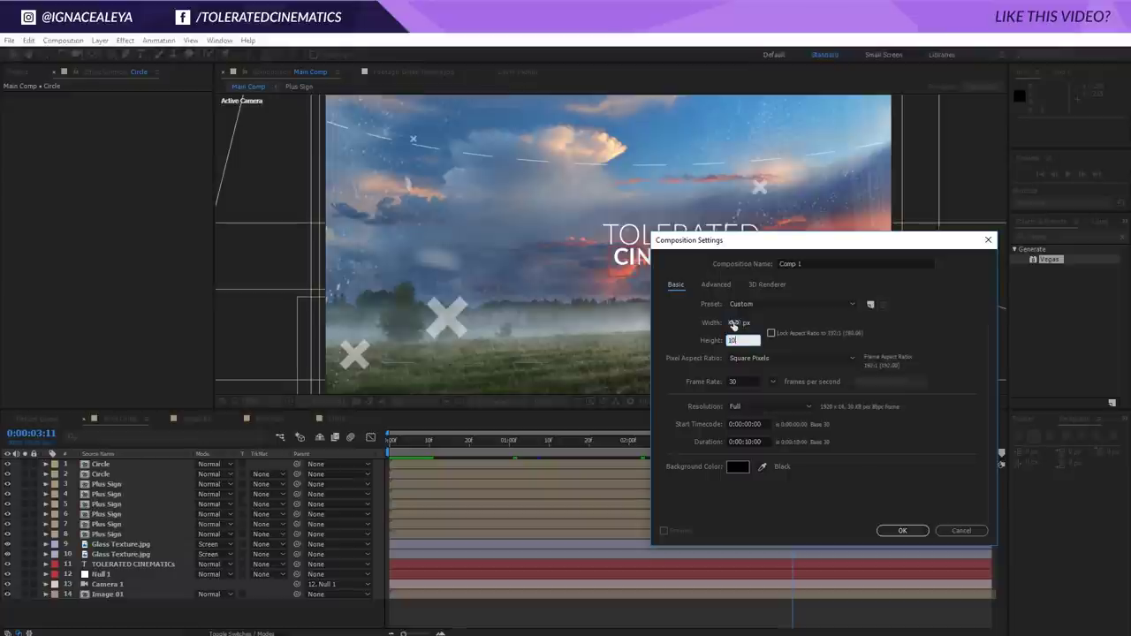
type("80")
key("Return")
Step: Add a black 1920 x 1080 px solid to the new composition
left_click(100, 41)
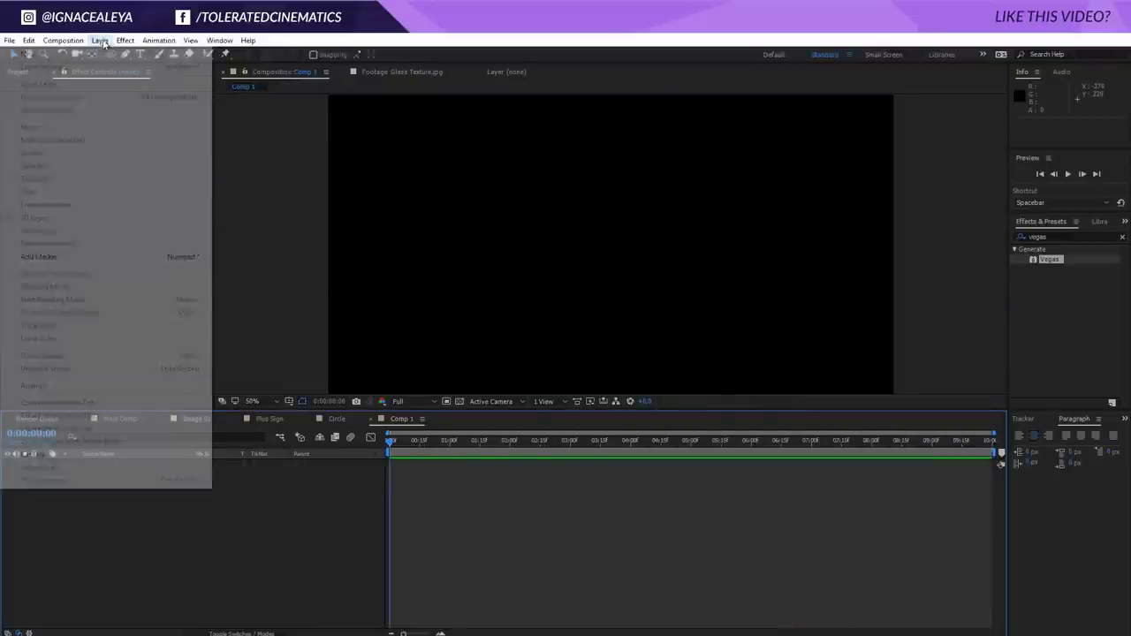
mouse_move(106, 51)
left_click(278, 68)
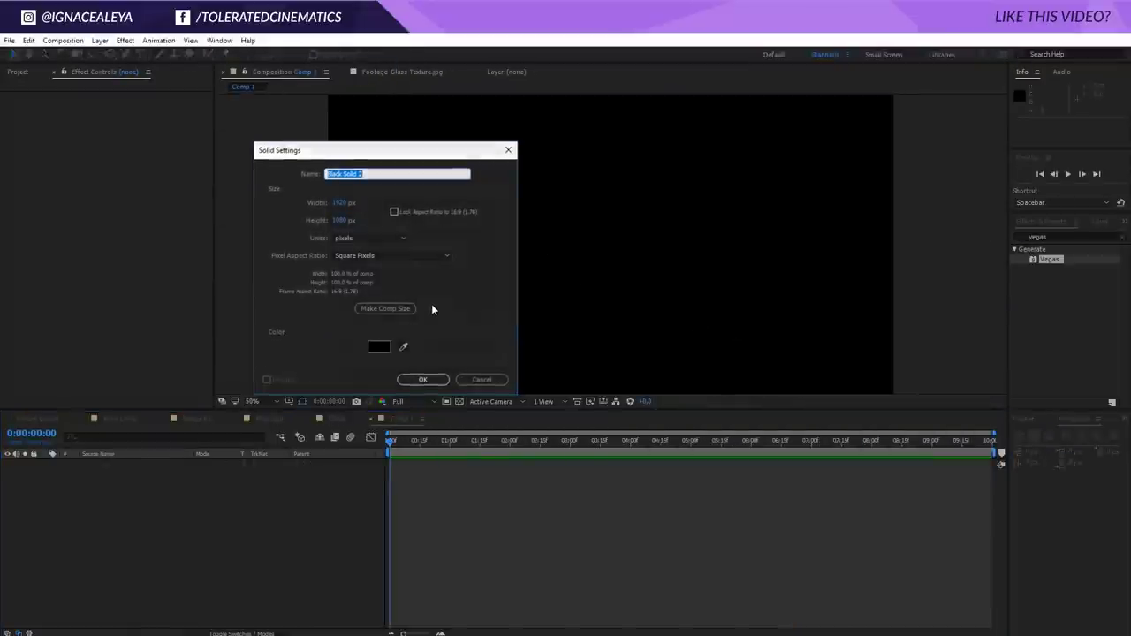
left_click(423, 379)
Step: Add a full-size white solid (ffffff) above the black solid
right_click(102, 502)
mouse_move(177, 511)
left_click(349, 540)
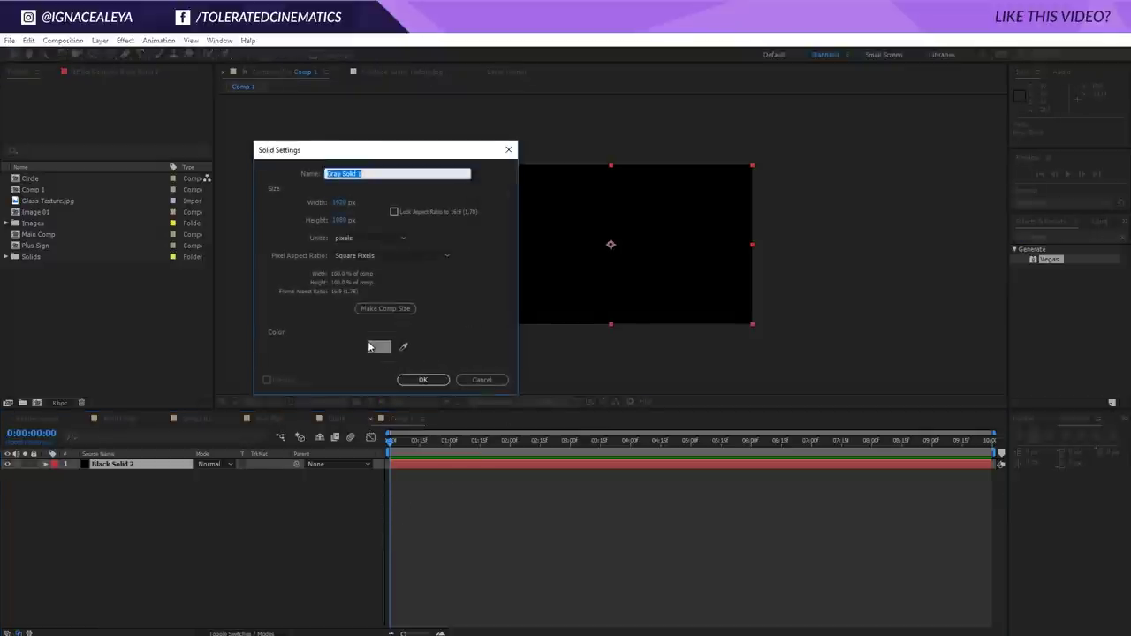
left_click(378, 345)
type("ffffff")
key("Return")
key("Return")
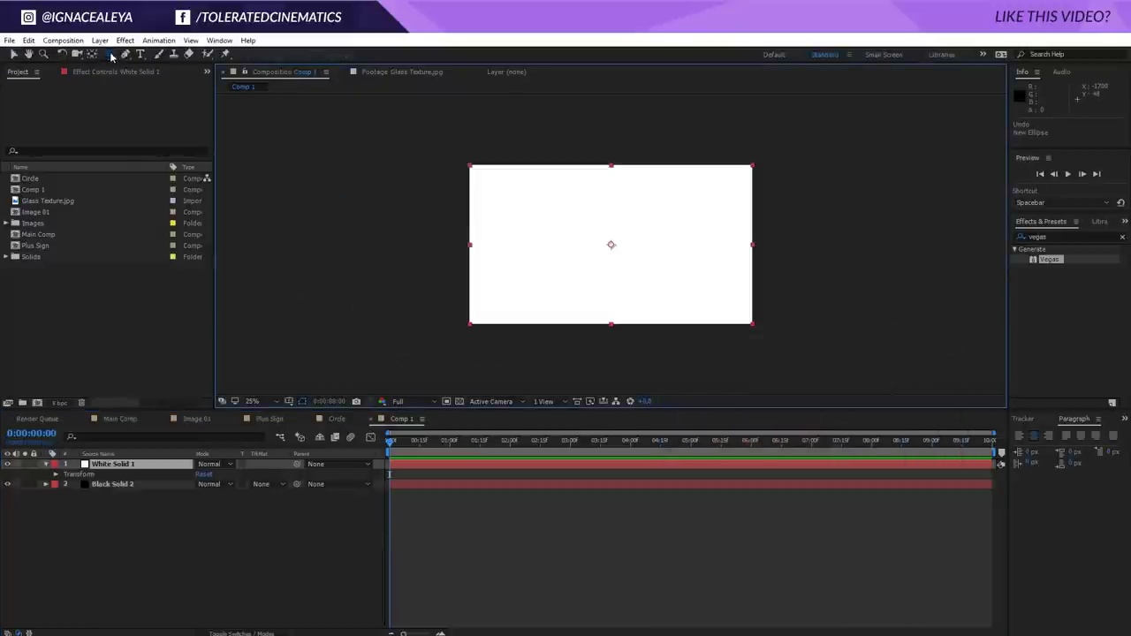
Step: Add a full-size ellipse mask to the white solid, set it to Subtract and feather it into a soft vignette
double_click(111, 54)
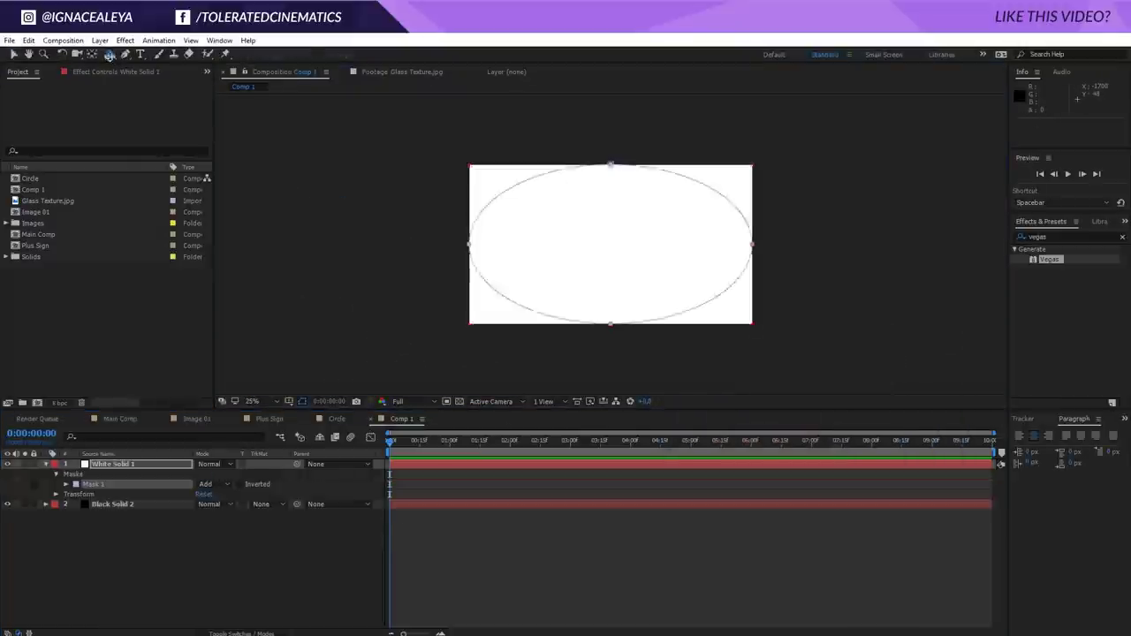
left_click(219, 489)
left_click(230, 518)
key("f")
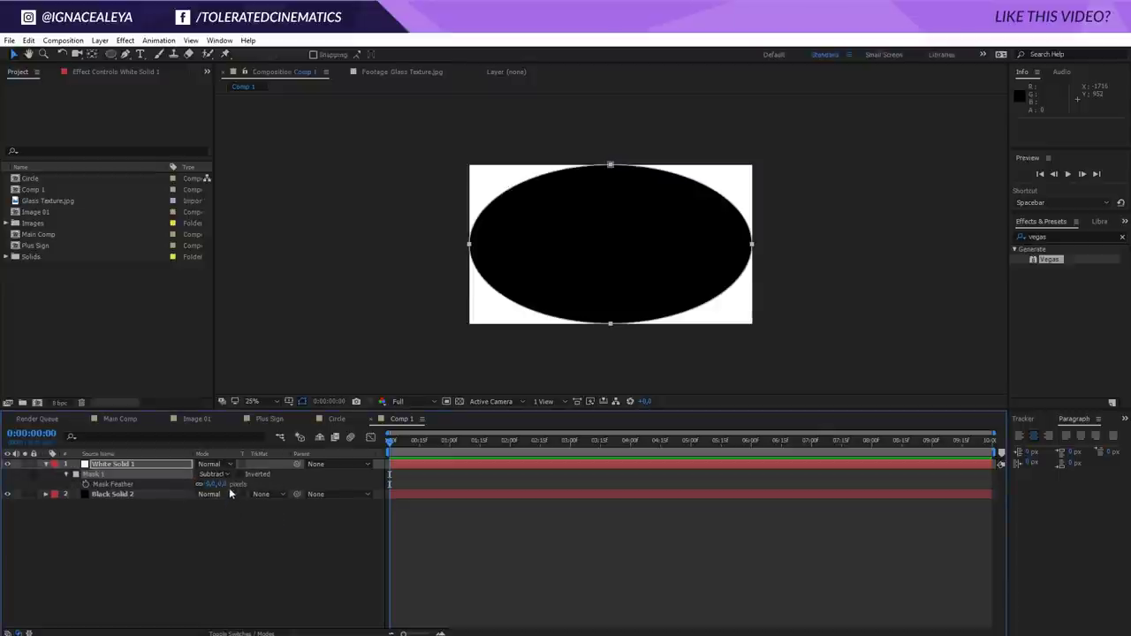
left_click_drag(210, 484, 227, 531)
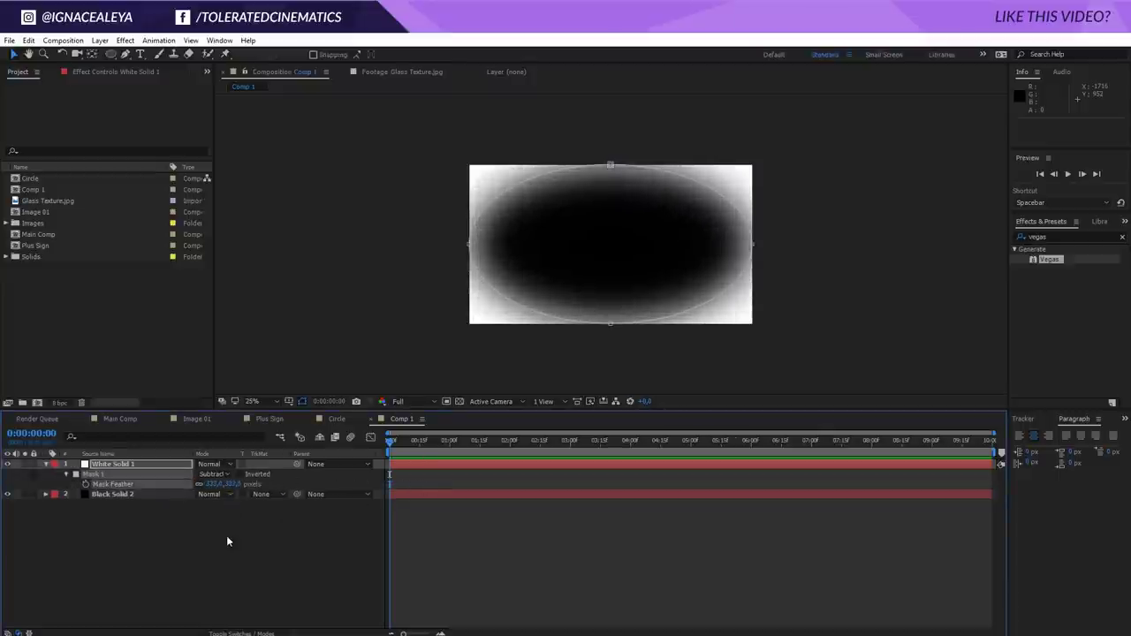
Step: Place Comp 1 at the top of the layer stack in Main Comp and hide it
left_click(120, 420)
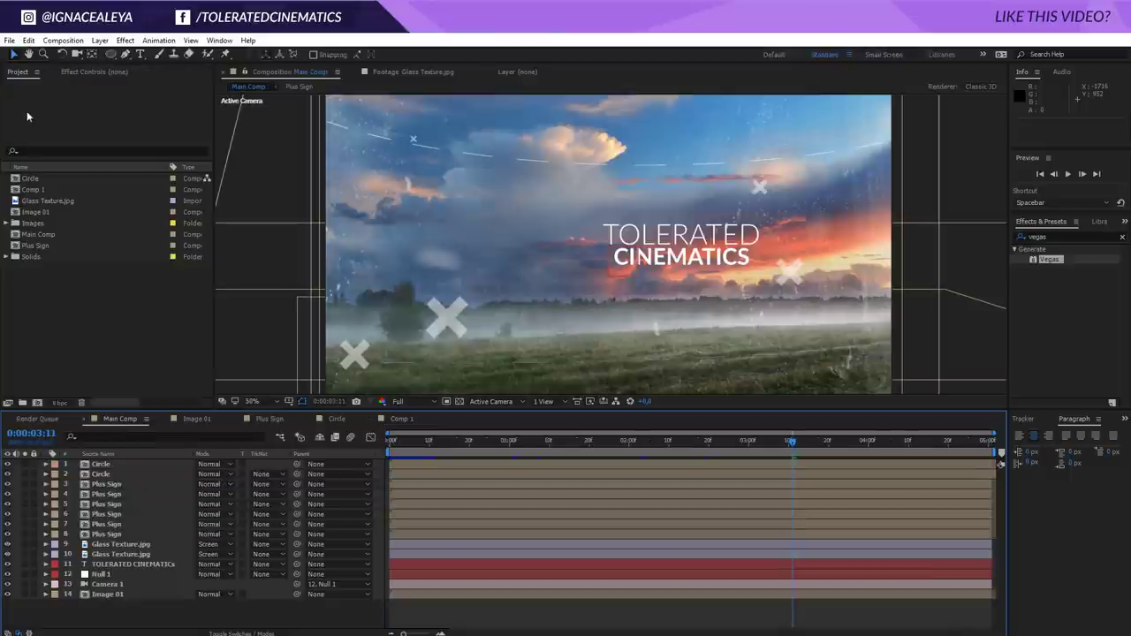
left_click_drag(36, 186, 127, 466)
left_click(7, 464)
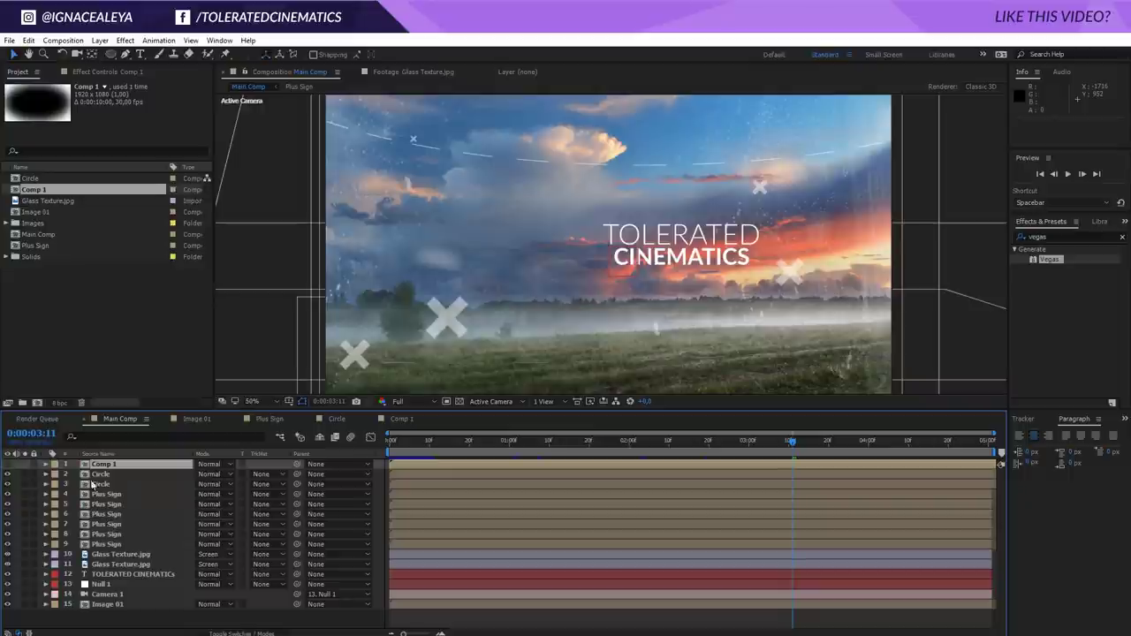
Step: Add an adjustment layer at the top of Main Comp and apply Camera Lens Blur to it
right_click(142, 630)
mouse_move(177, 490)
left_click(52, 586)
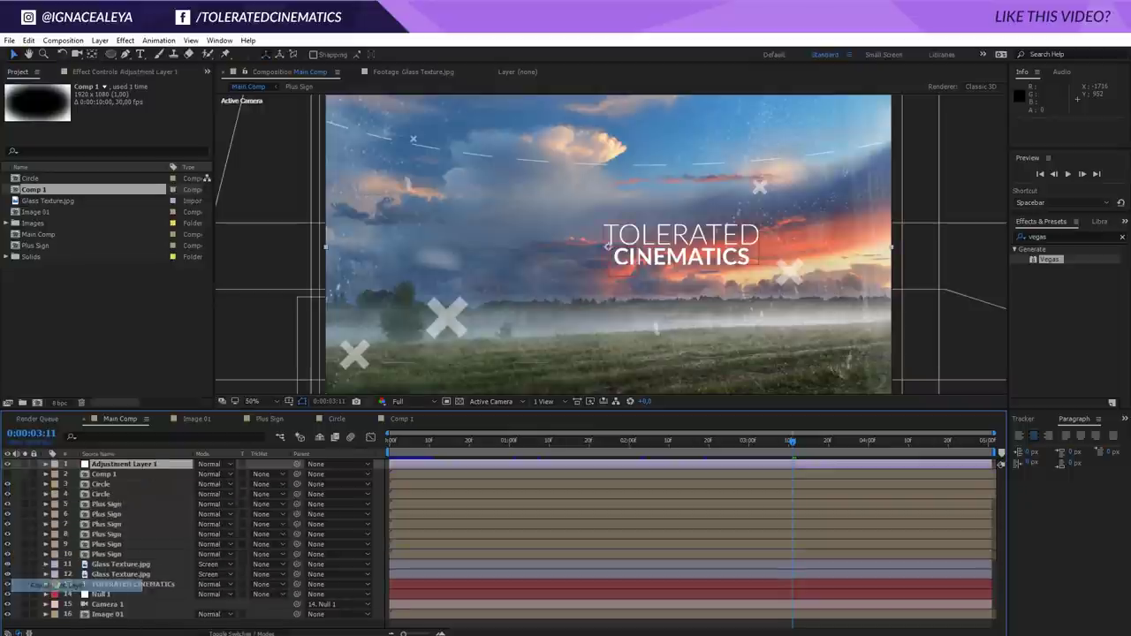
left_click(124, 40)
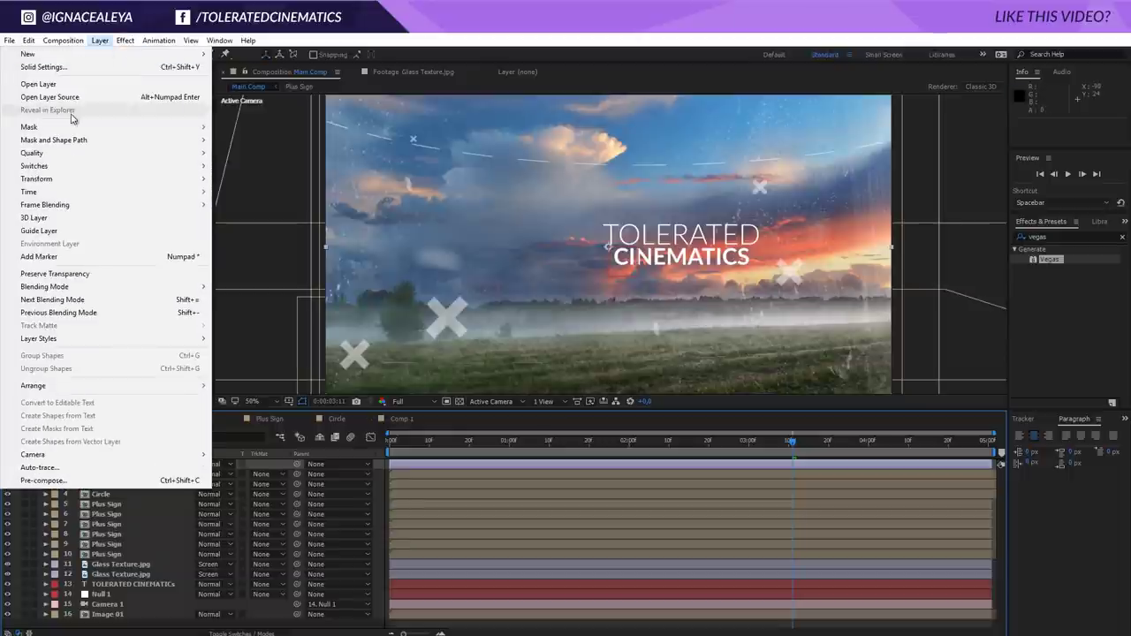
mouse_move(65, 123)
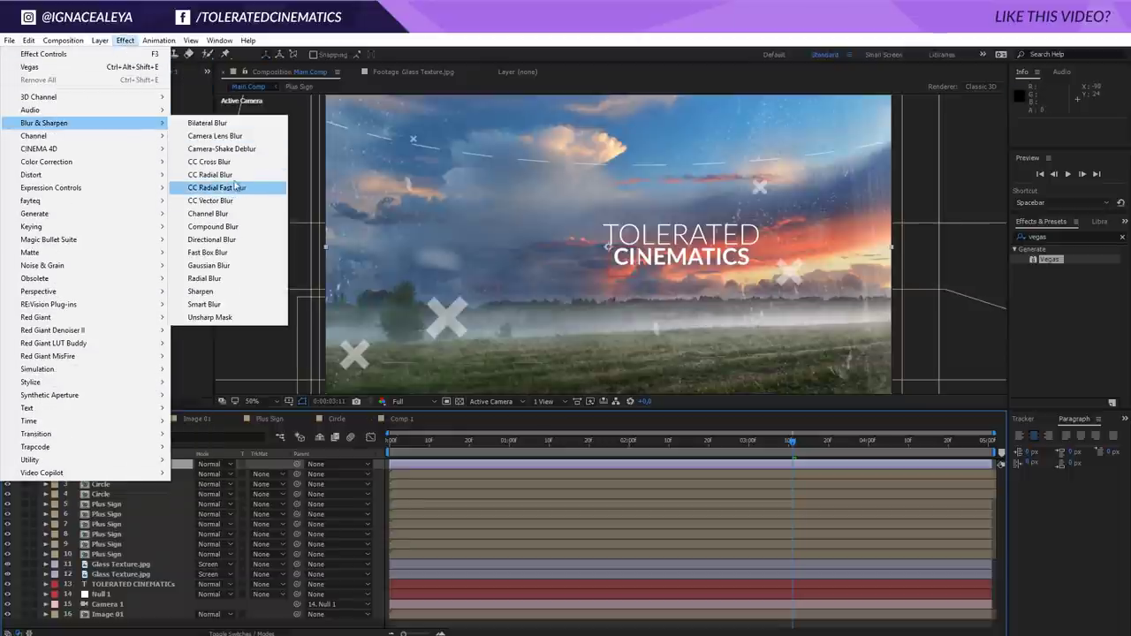
left_click(226, 137)
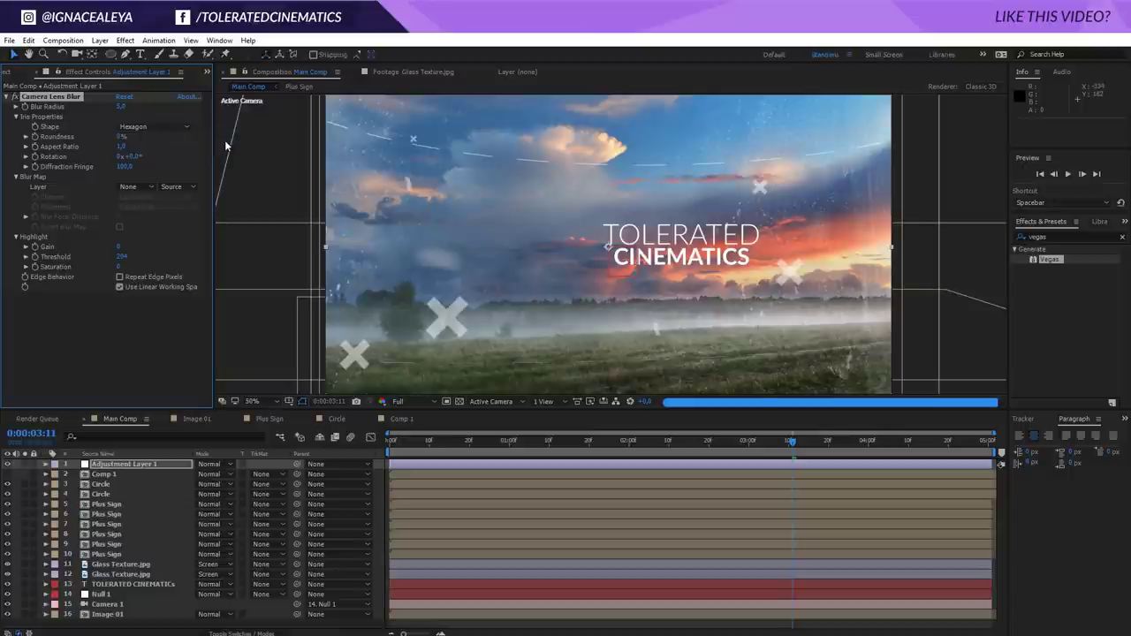
Step: Use Comp 1 as the Camera Lens Blur map with a blur radius of 15, and check the map and the frame at 0:00:02:12
left_click(133, 186)
left_click(168, 232)
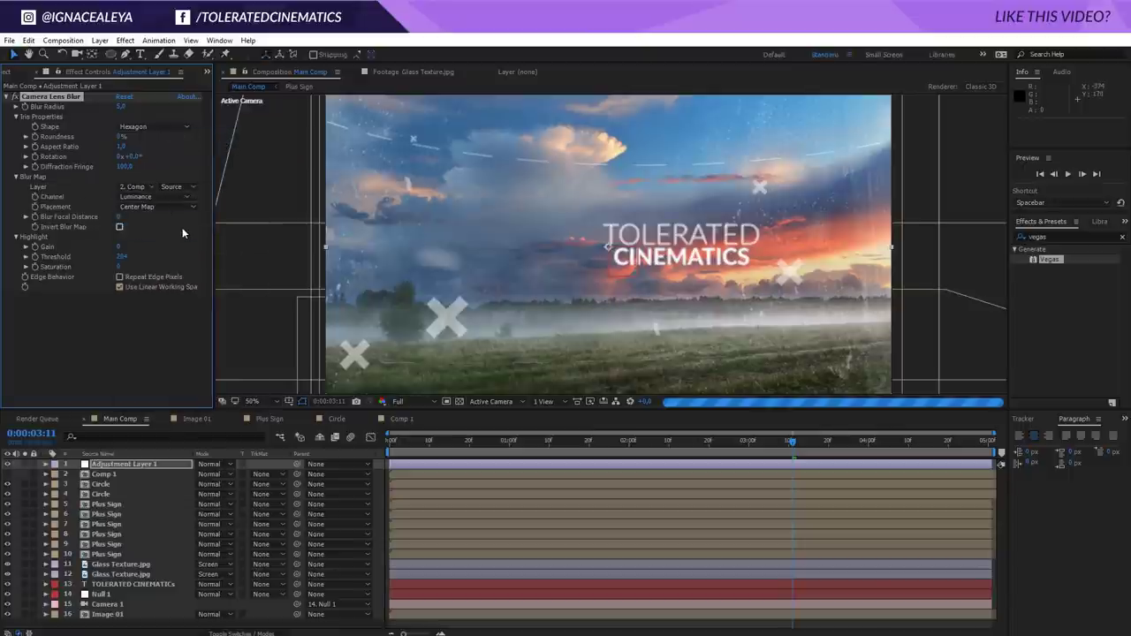
left_click(122, 106)
type("15")
key("Return")
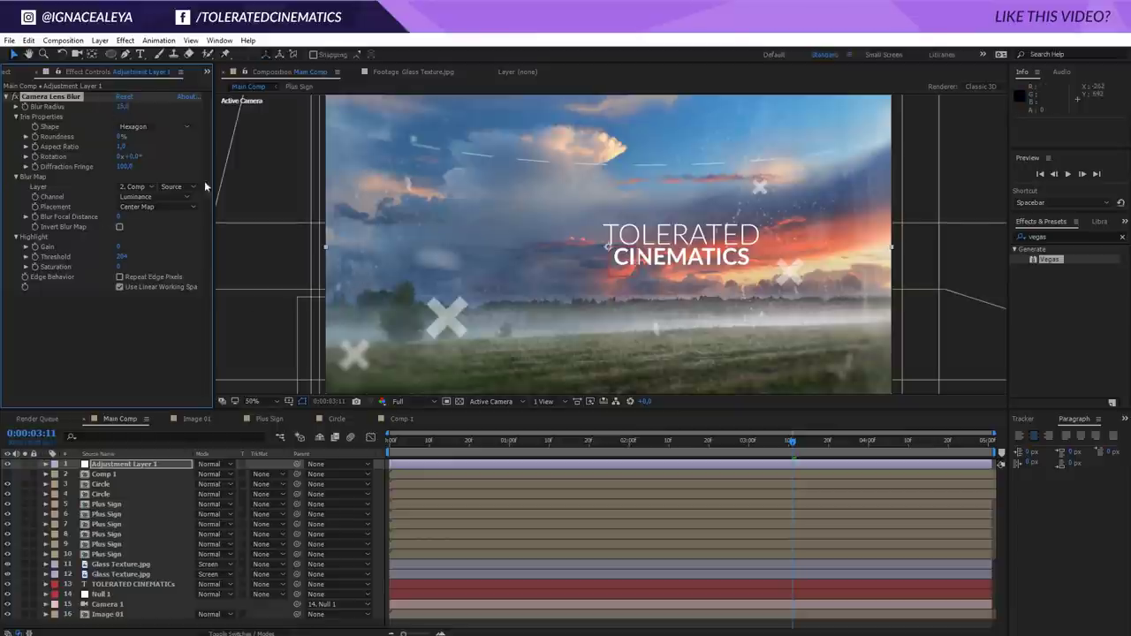
double_click(103, 475)
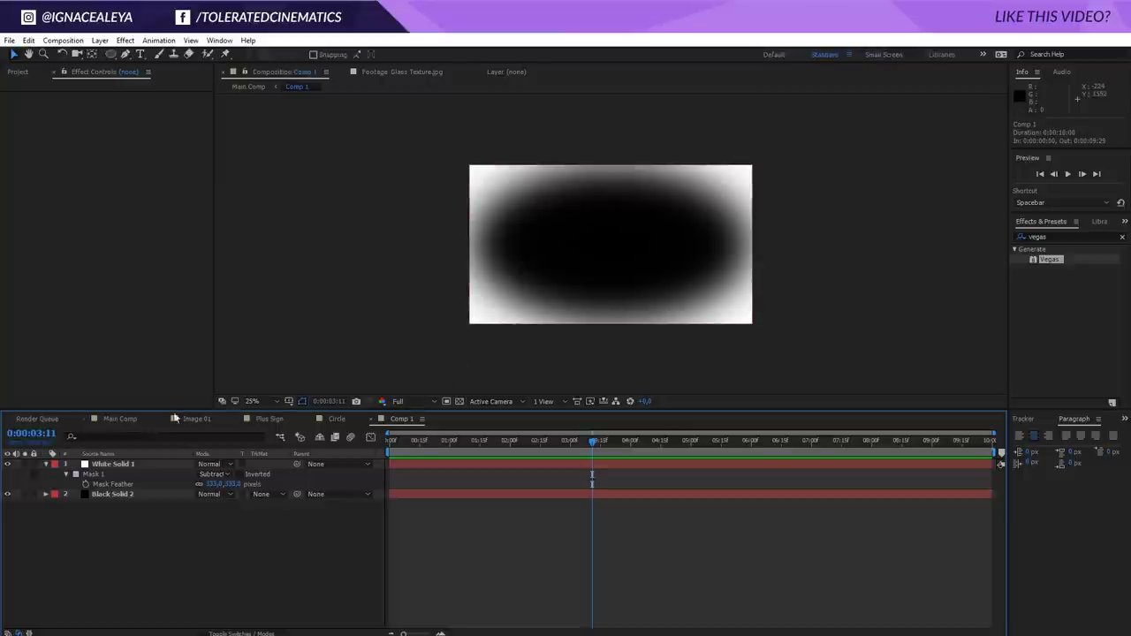
left_click(119, 419)
left_click(677, 445)
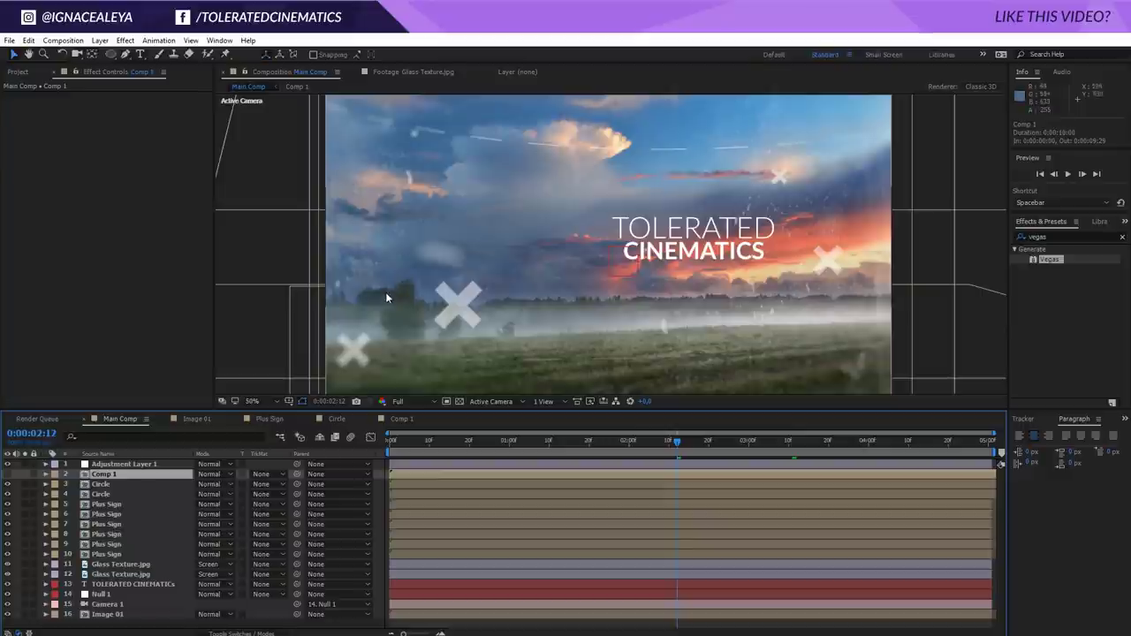
left_click(100, 40)
mouse_move(103, 55)
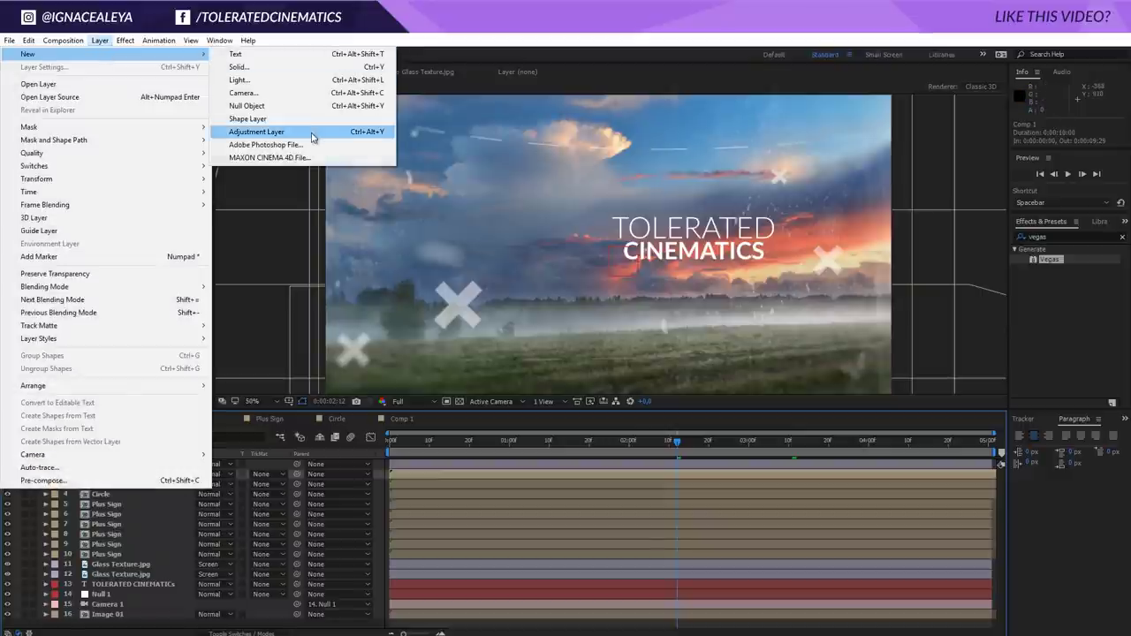
left_click(265, 134)
Step: Search the effects and presets for "light leak", select the TC_Light Leak preset and delete Adjustment Layer 2
left_click_drag(1051, 235, 1008, 237)
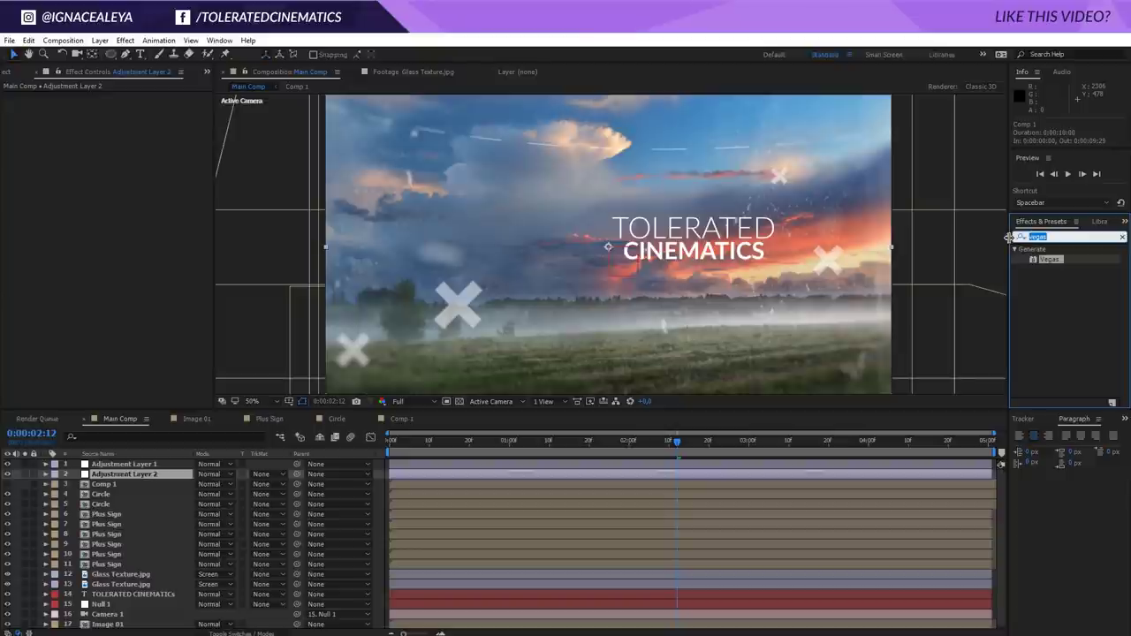
type("light")
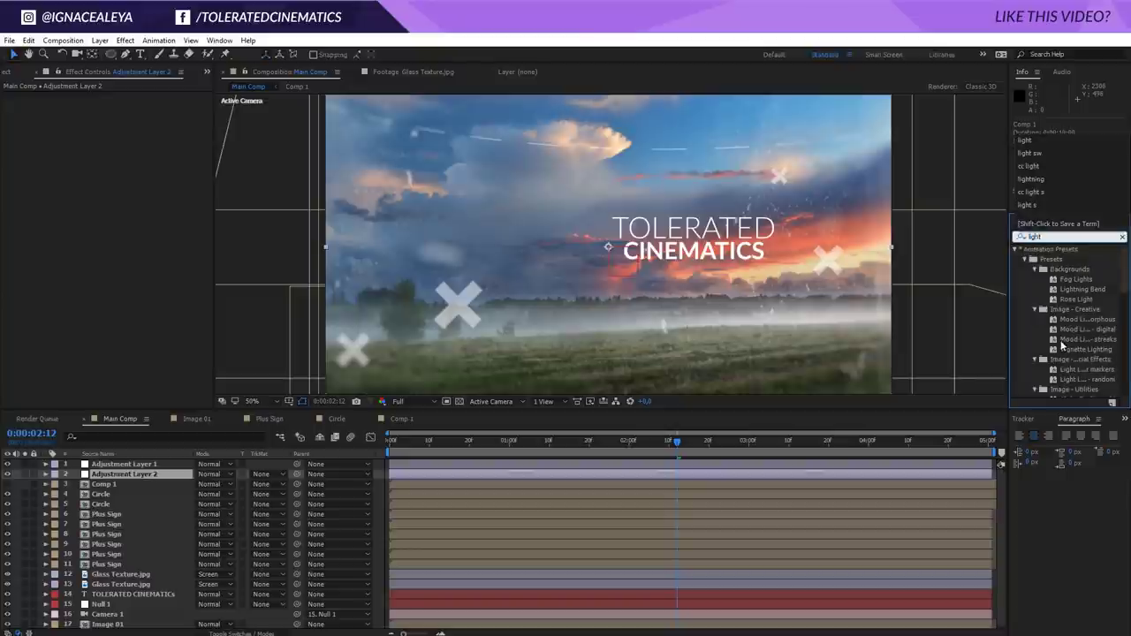
type(" leak")
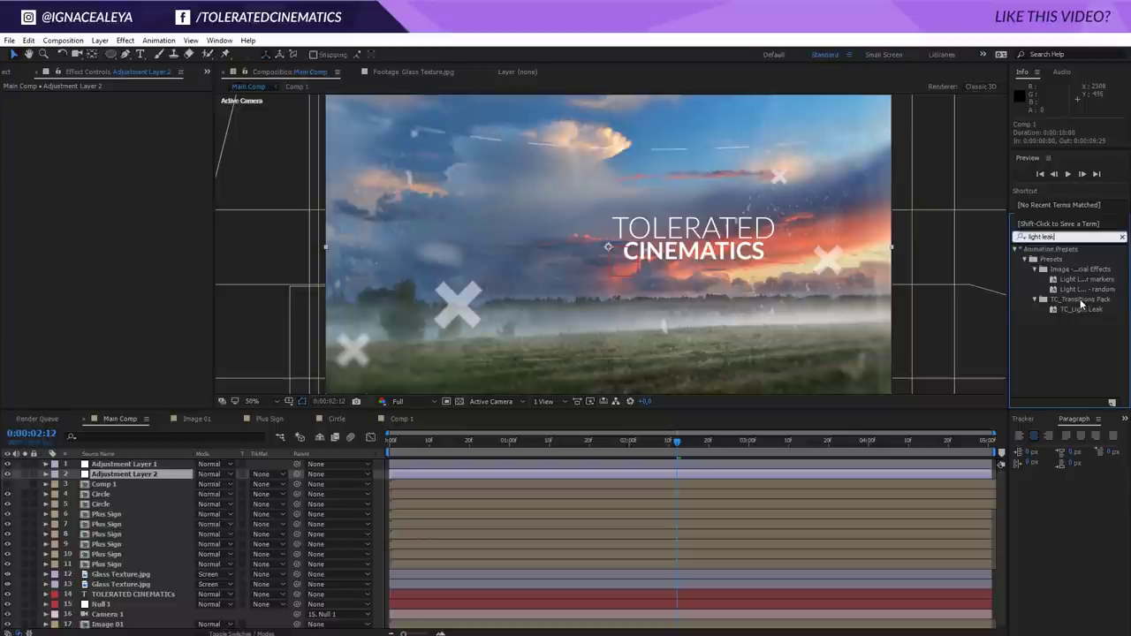
left_click(1085, 310)
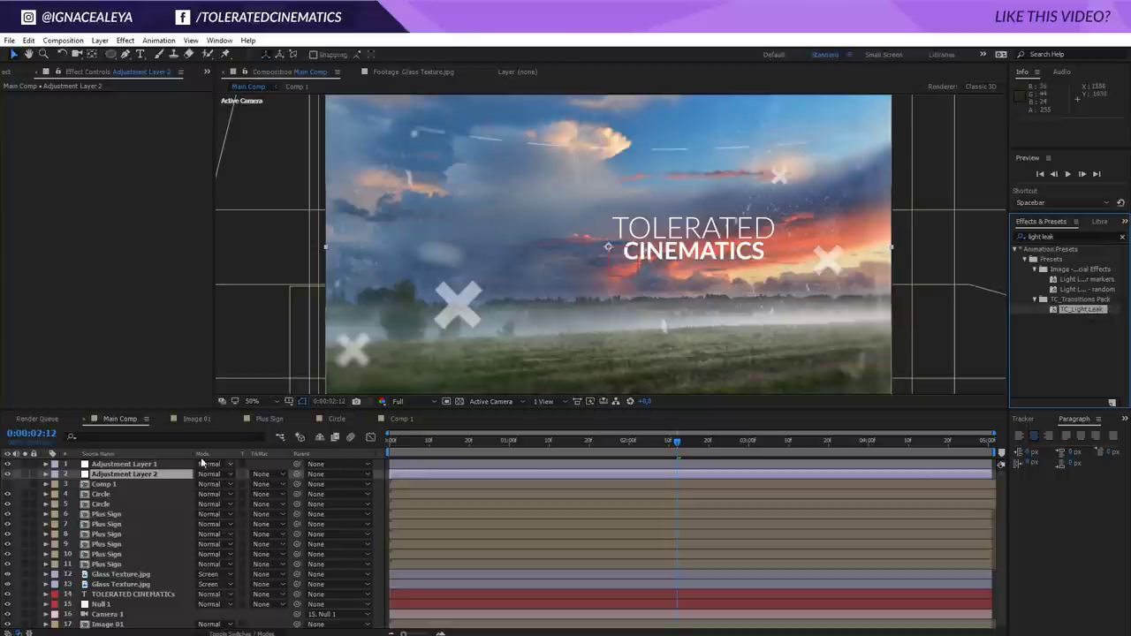
left_click(150, 473)
key("Delete")
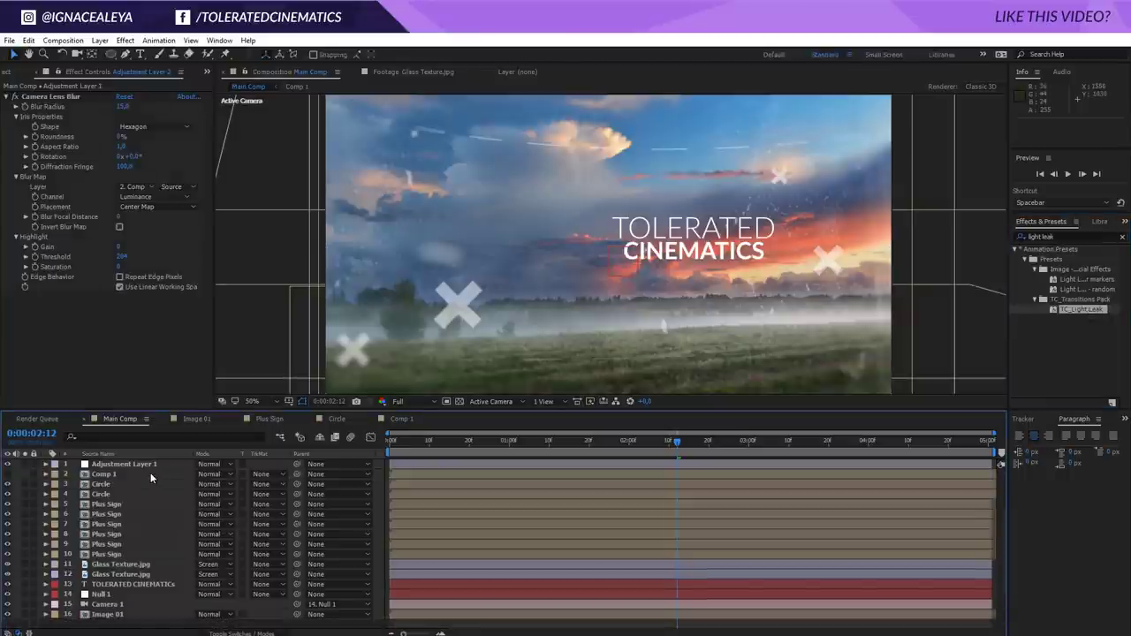
Step: Create a black full-frame solid at the top of Main Comp and rename it Light Leak
left_click(100, 41)
mouse_move(36, 51)
left_click(252, 66)
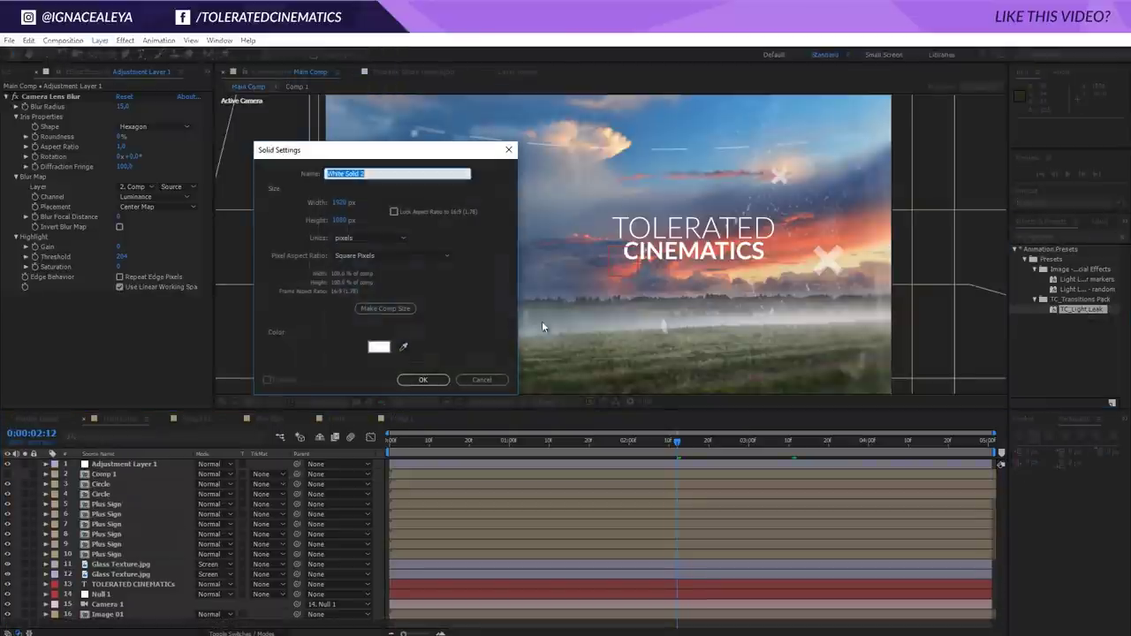
left_click(378, 347)
left_click_drag(689, 499, 620, 536)
key("Return")
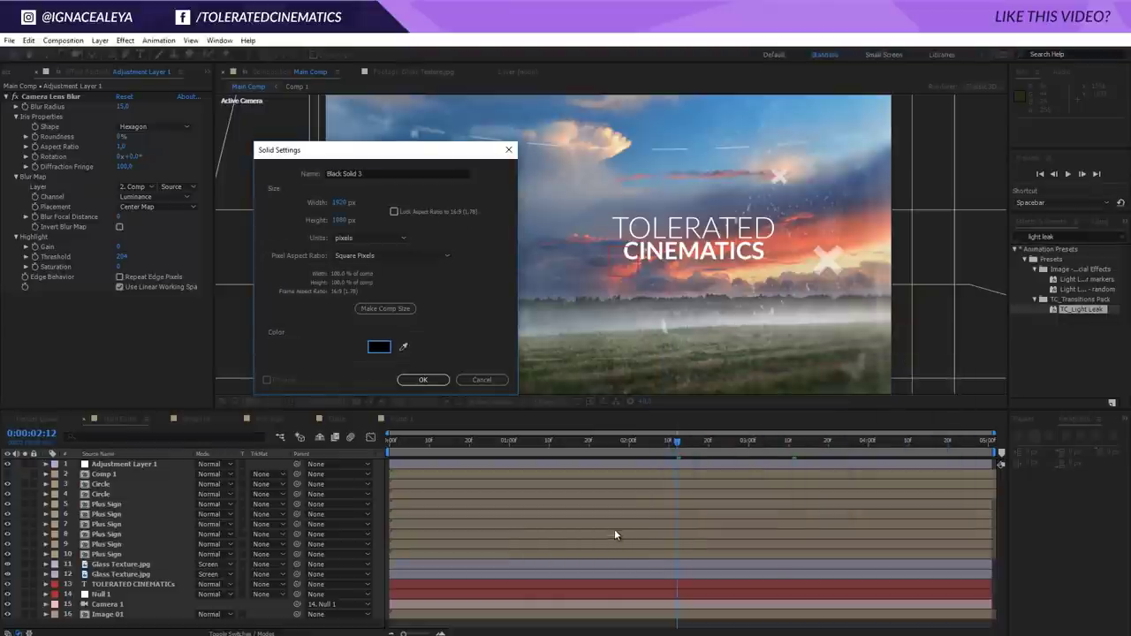
key("Return")
key("Return")
type("Light Leak")
key("Return")
Step: Apply the TC_Light Leak preset to the Light Leak layer and delete all of its effect opacity keyframes
left_click_drag(1083, 309, 765, 464)
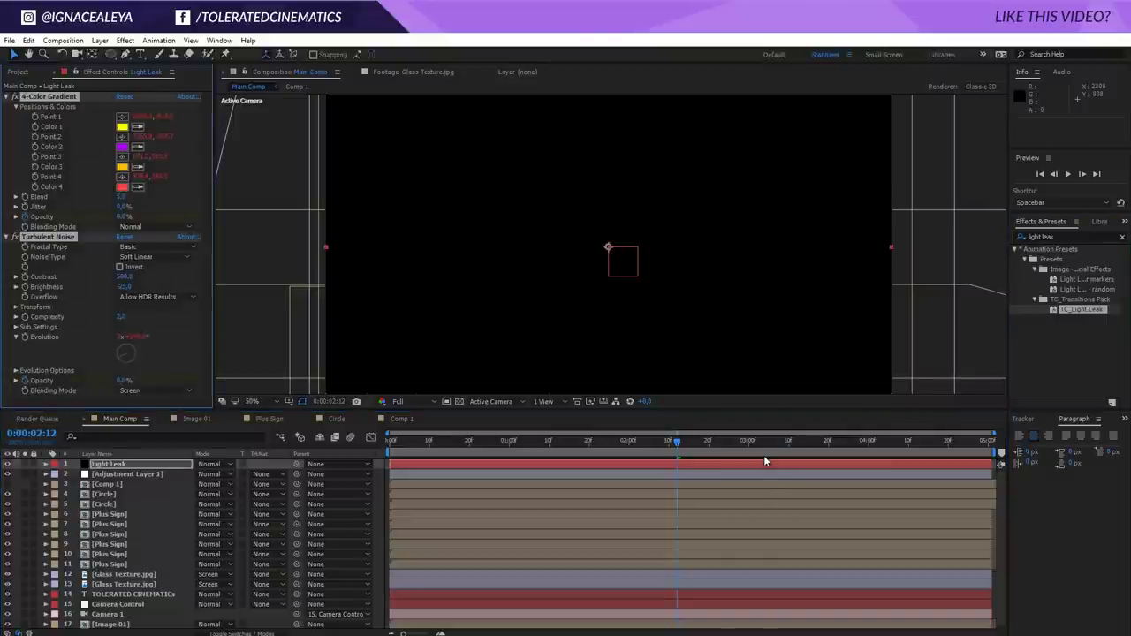
key("u")
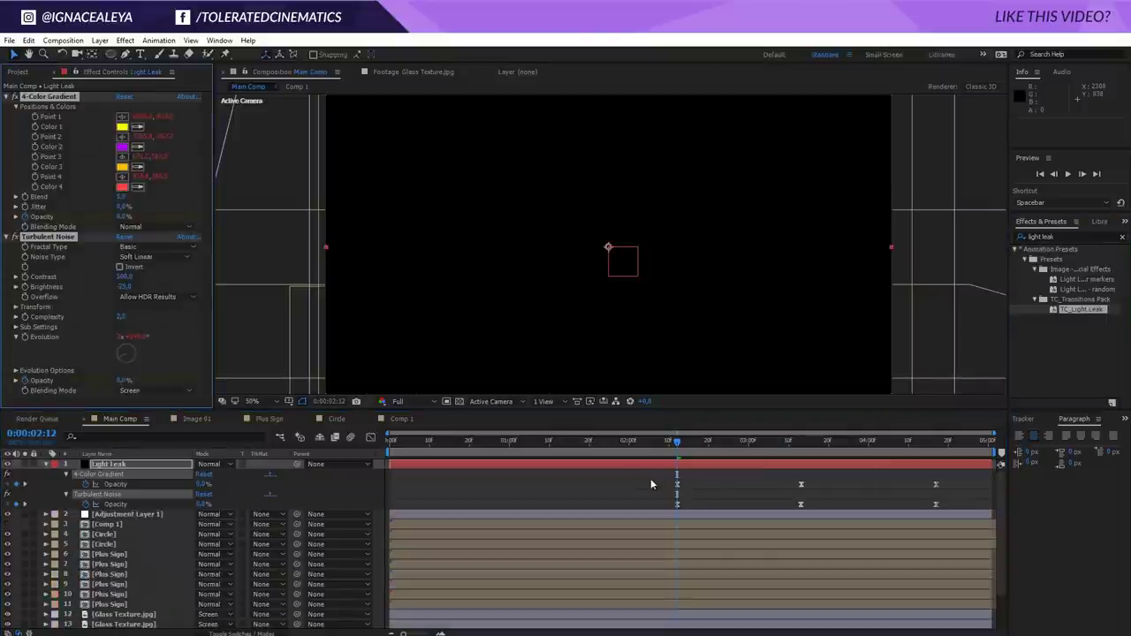
left_click_drag(642, 489, 1005, 515)
key("Delete")
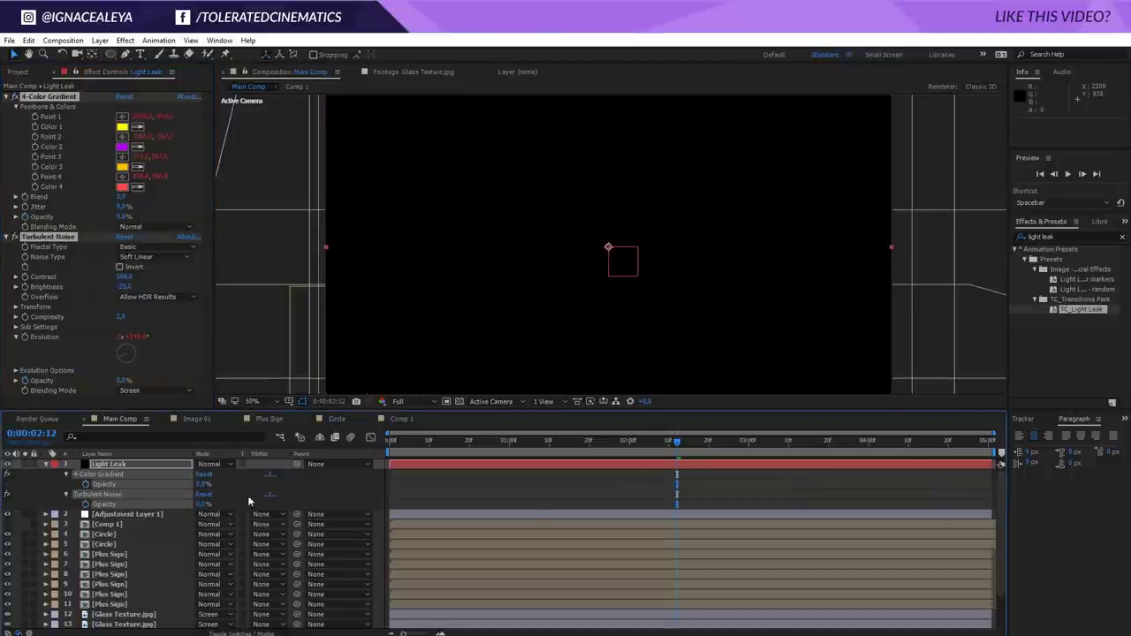
Step: Set the 4-Color Gradient opacity to 100% and change Color 1 and Color 4 to black
key("F2")
left_click_drag(200, 488, 506, 484)
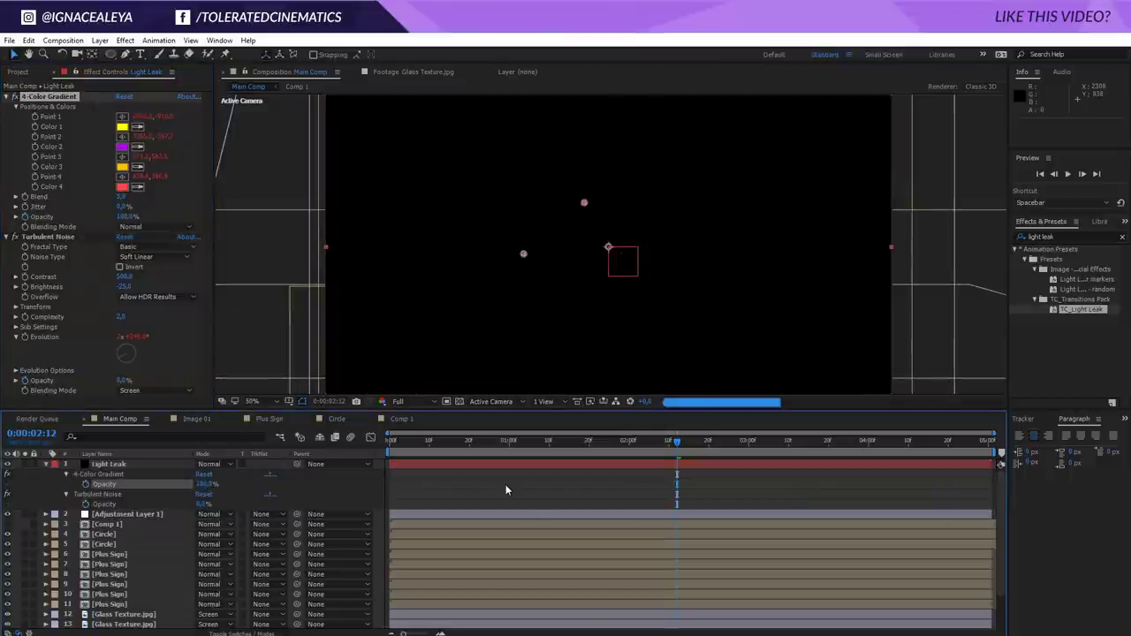
left_click(123, 135)
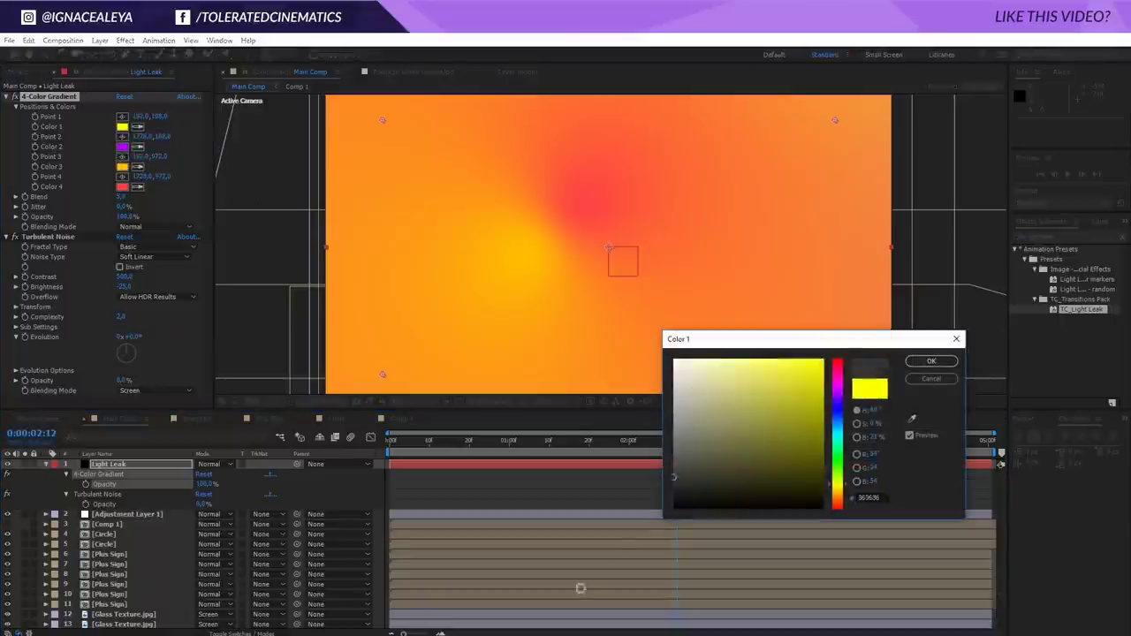
key("Return")
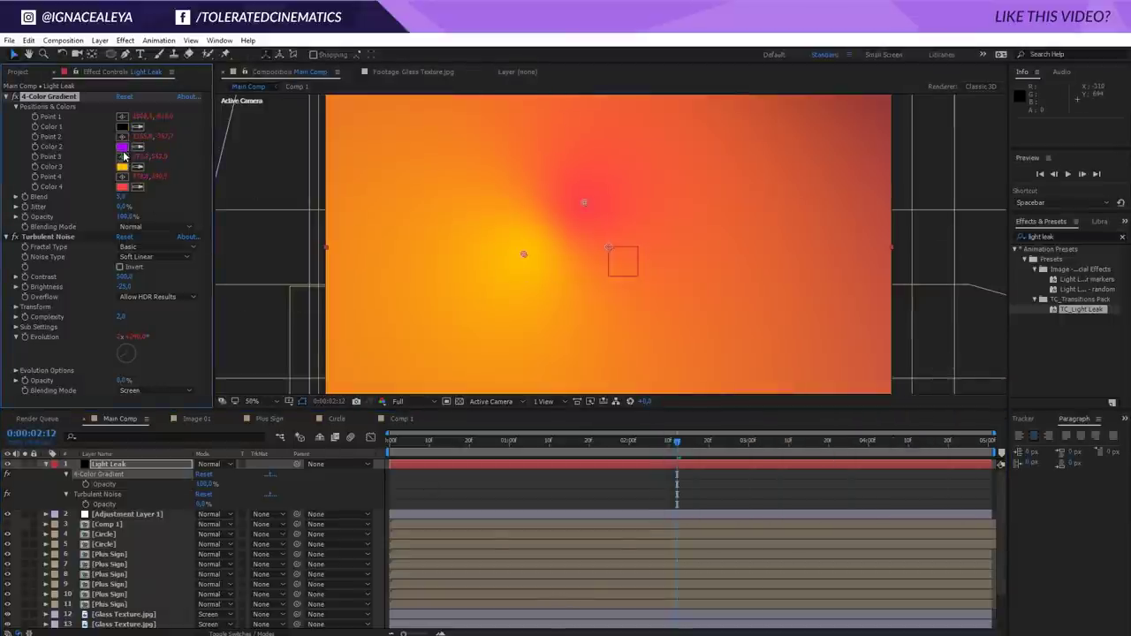
left_click(123, 188)
type("000000")
key("Return")
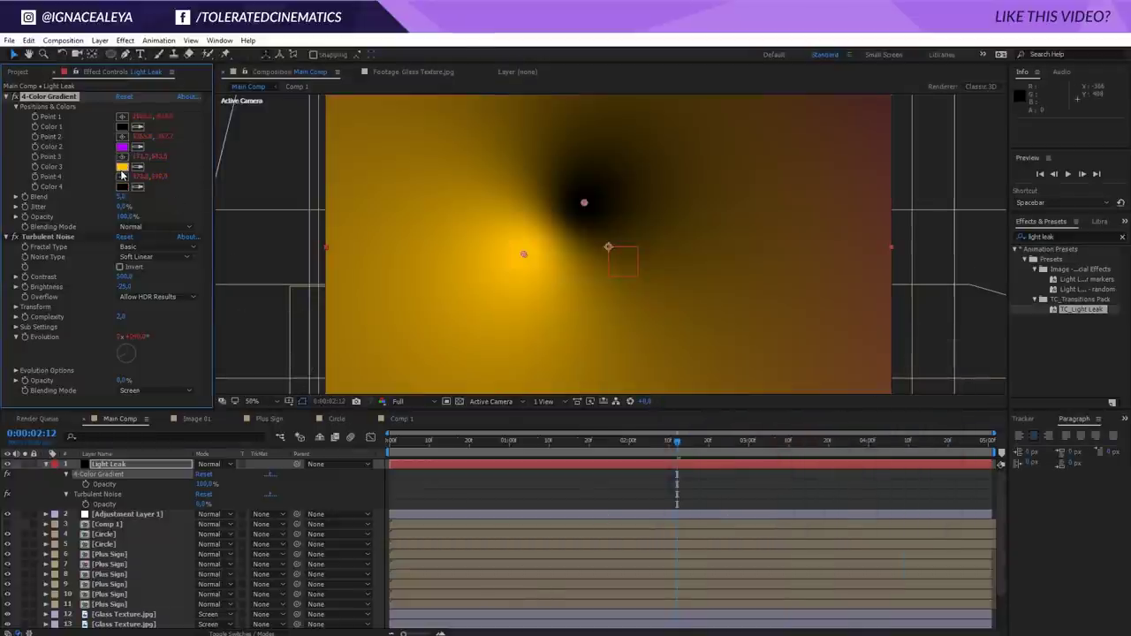
Step: Change Color 3 of the 4-Color Gradient to orange-red FF3C00
left_click(122, 168)
left_click(840, 505)
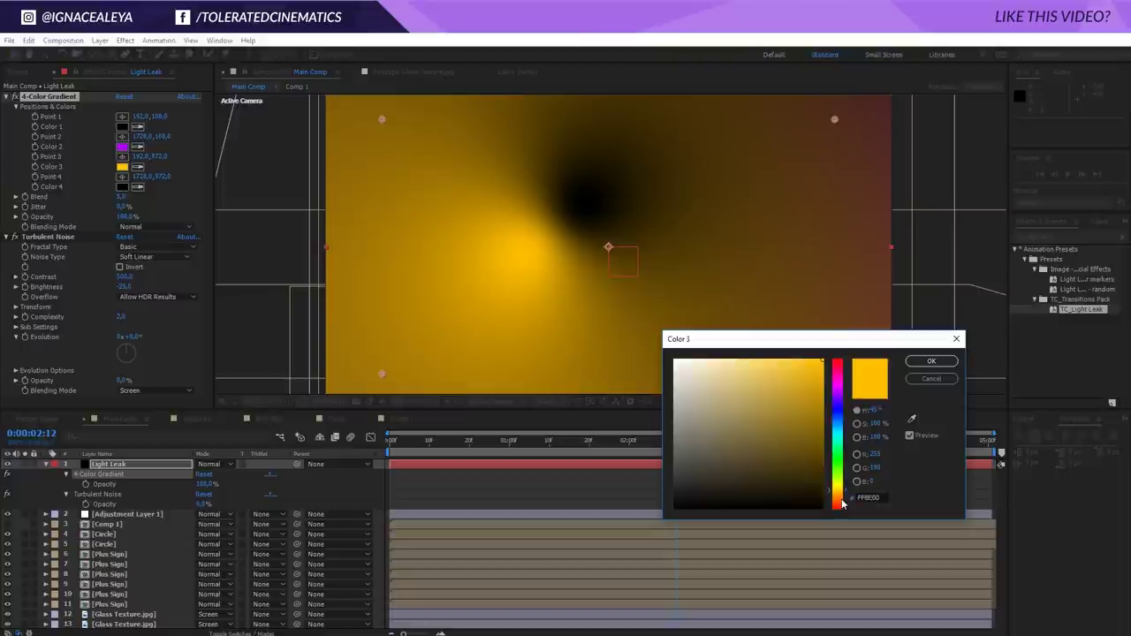
left_click(842, 507)
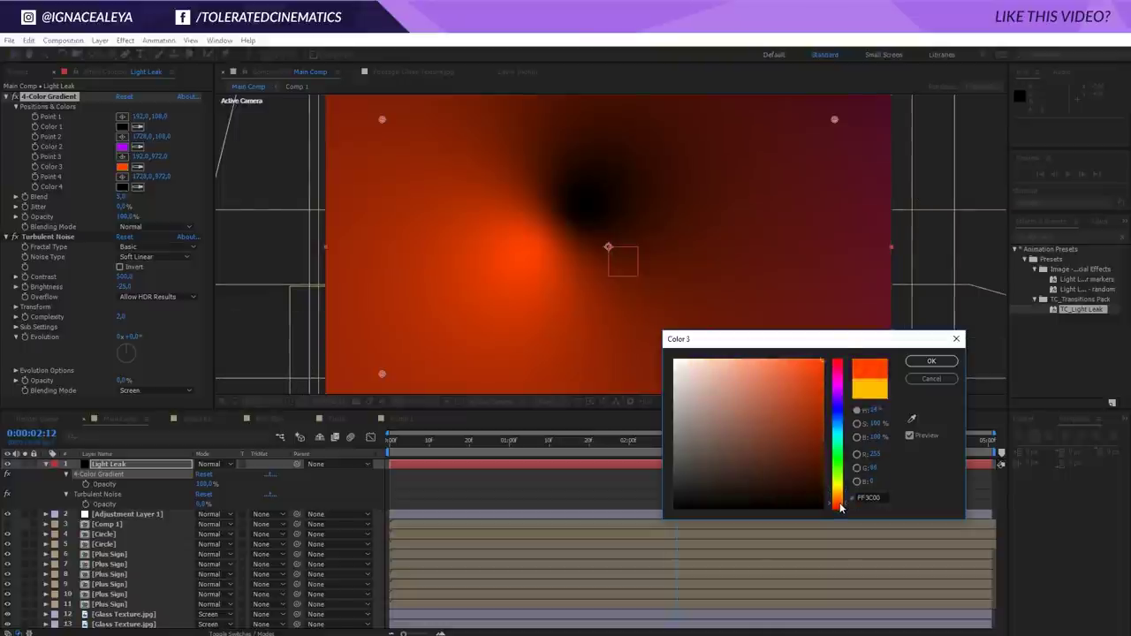
key("Return")
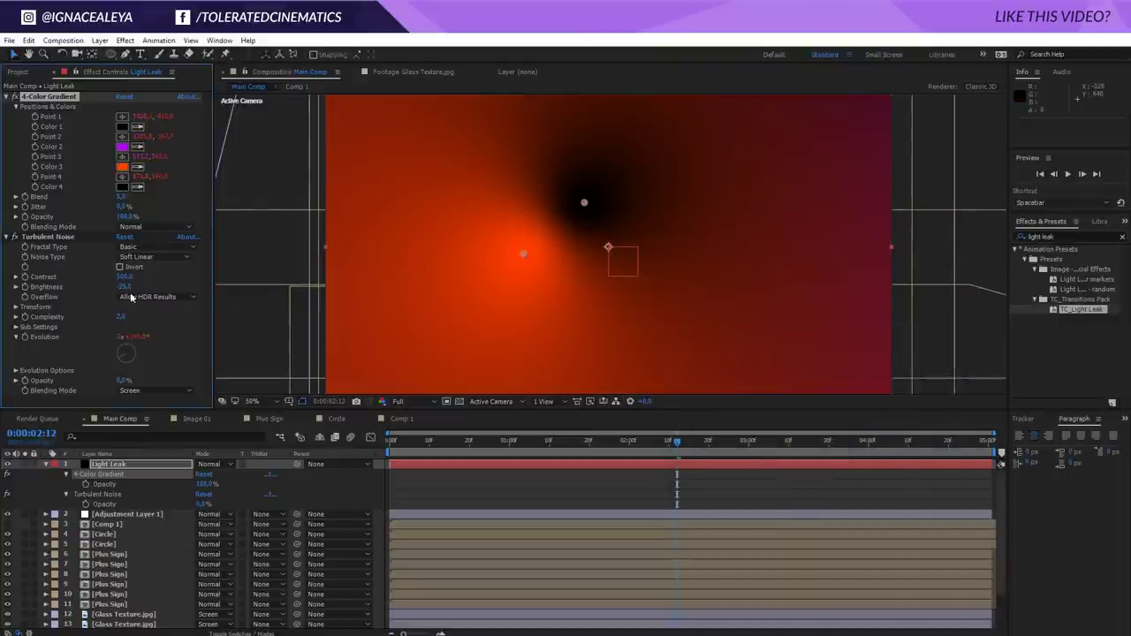
Step: Set the Turbulent Noise opacity to 100% and its blending mode to Multiply
left_click(48, 237)
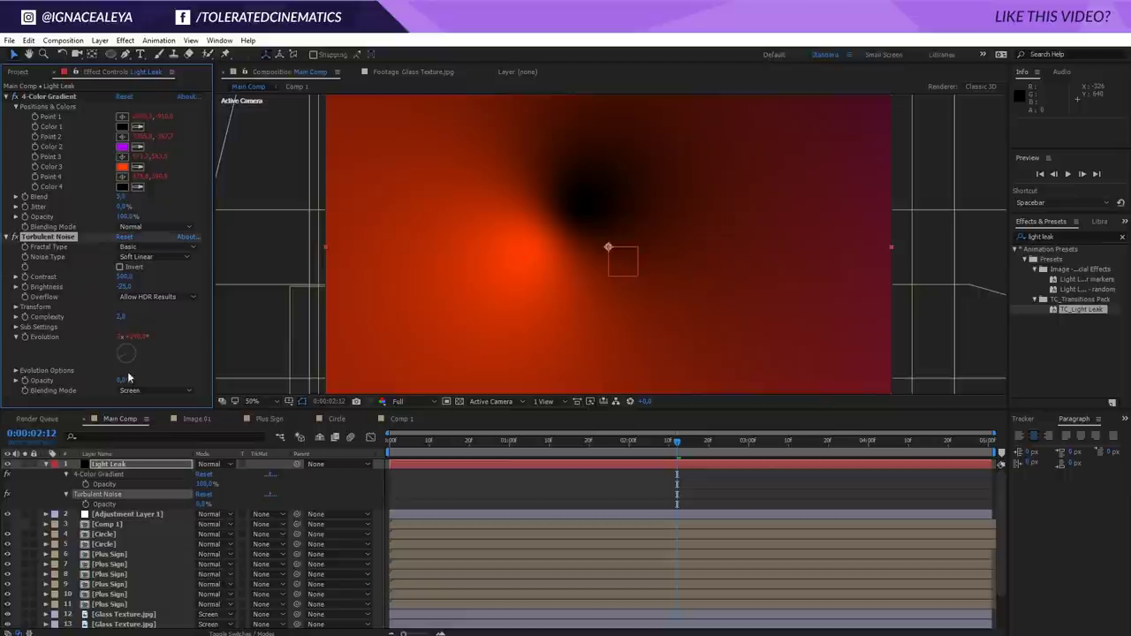
type("100")
key("Return")
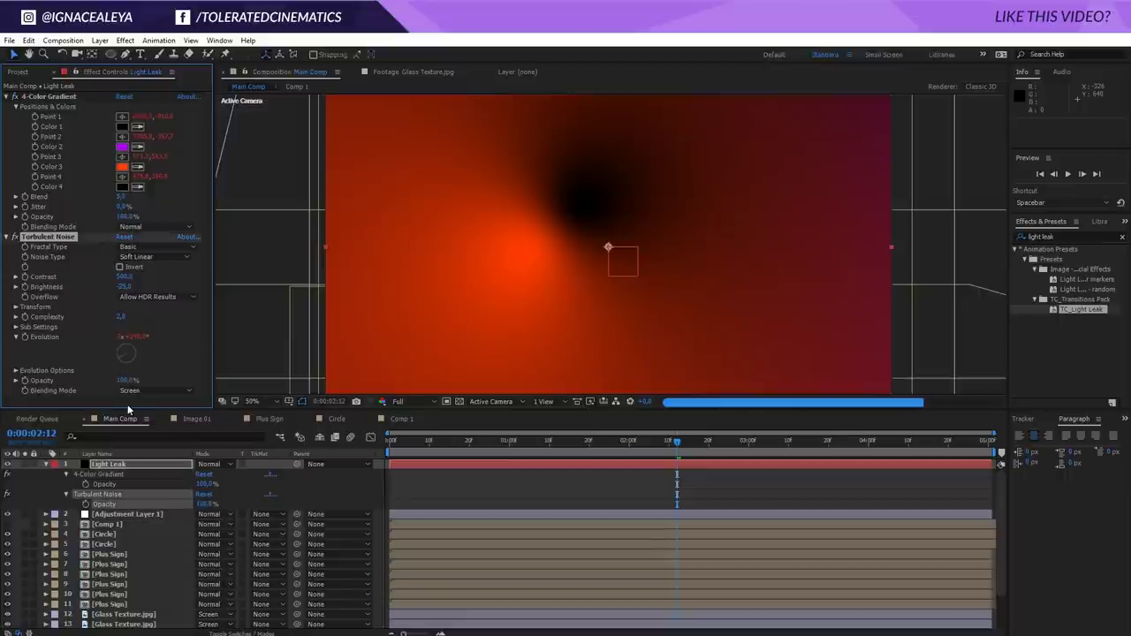
left_click(148, 389)
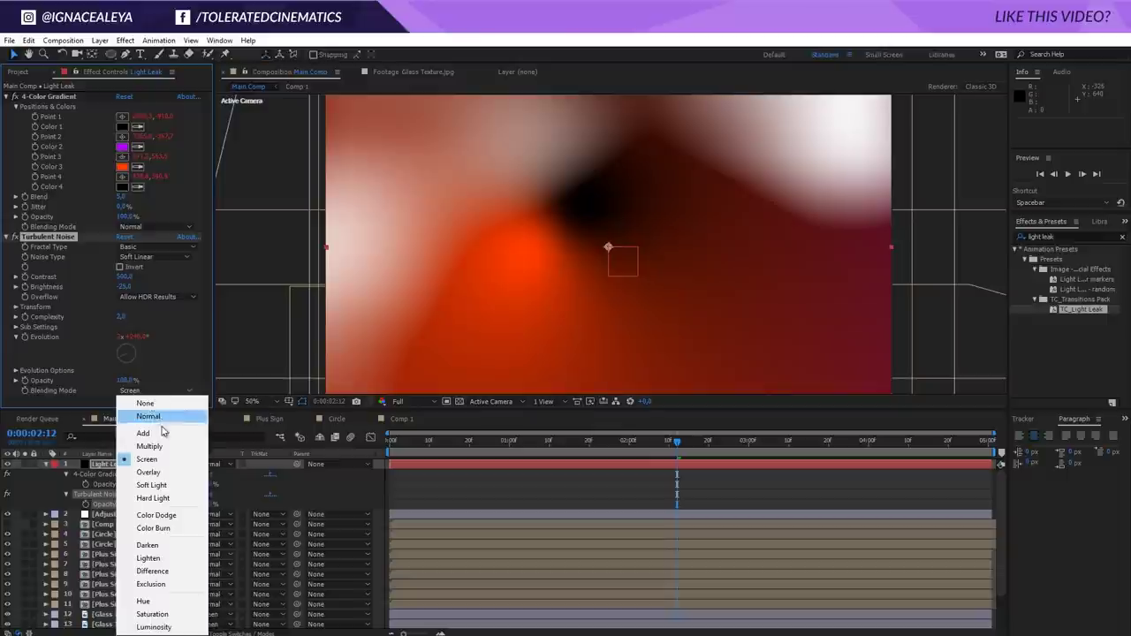
left_click(149, 446)
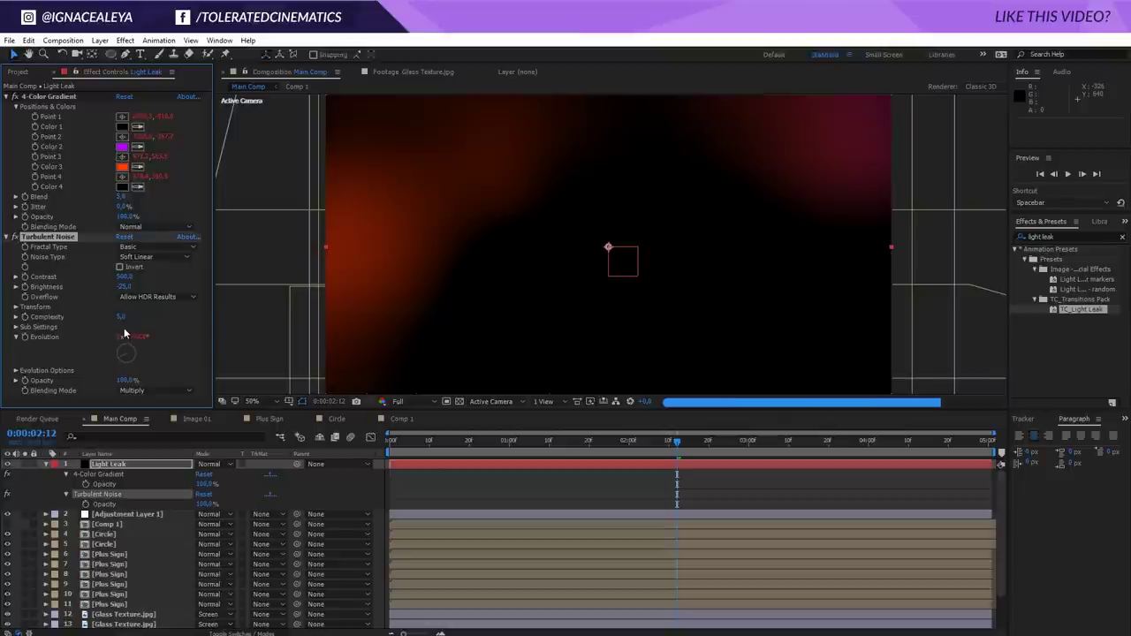
Step: Set the Turbulent Noise complexity to 3 and the Light Leak layer's blending mode to Screen
left_click_drag(120, 315, 121, 320)
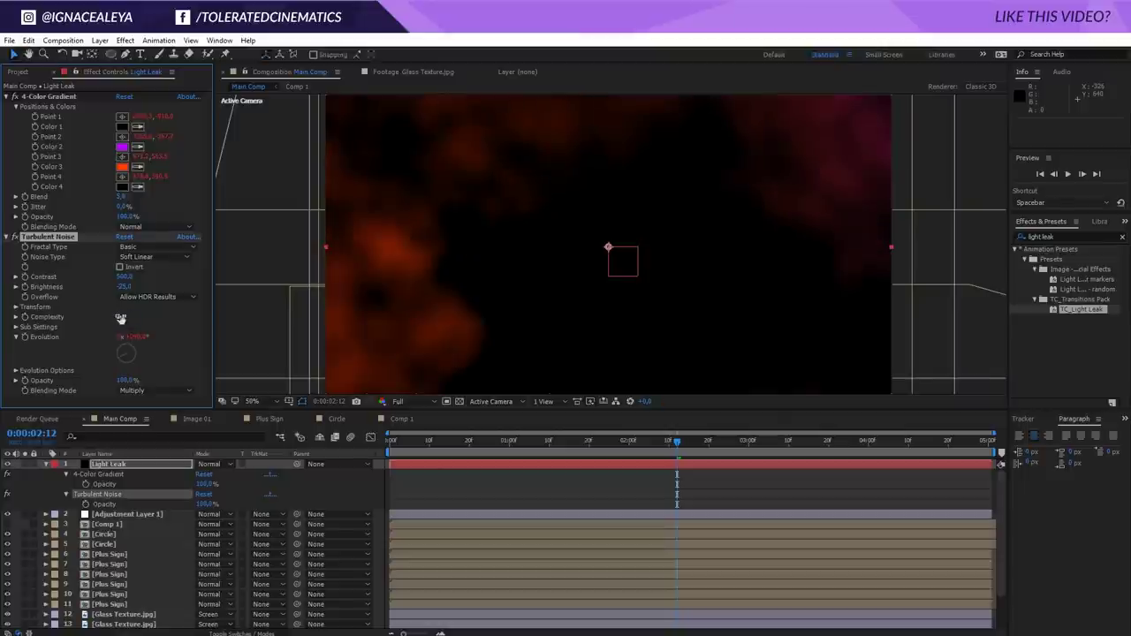
left_click(212, 464)
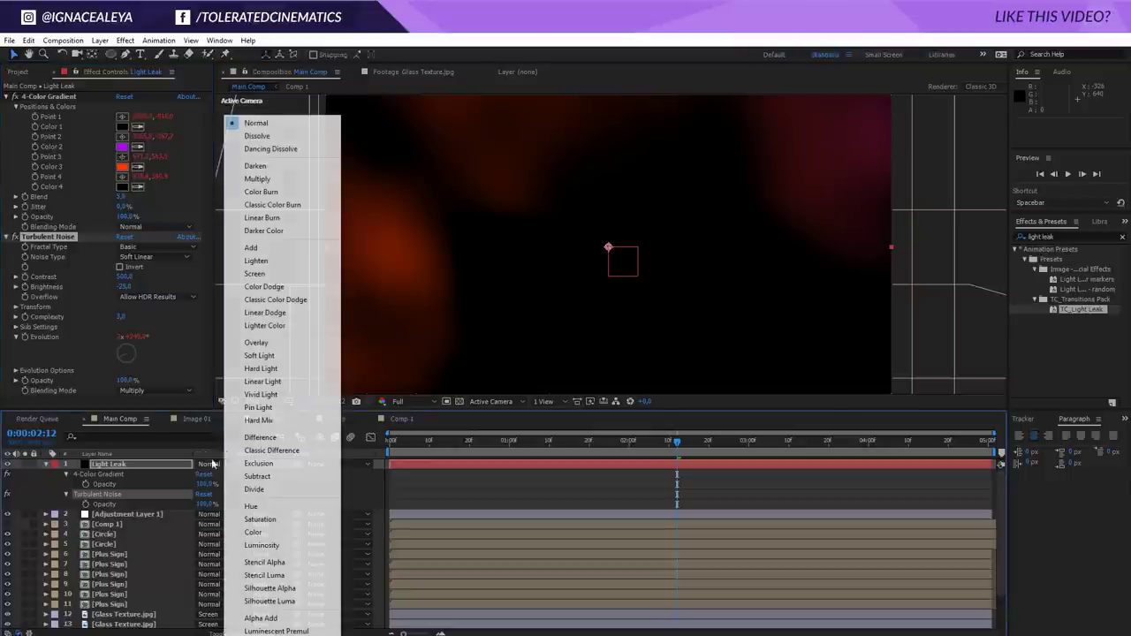
left_click(253, 275)
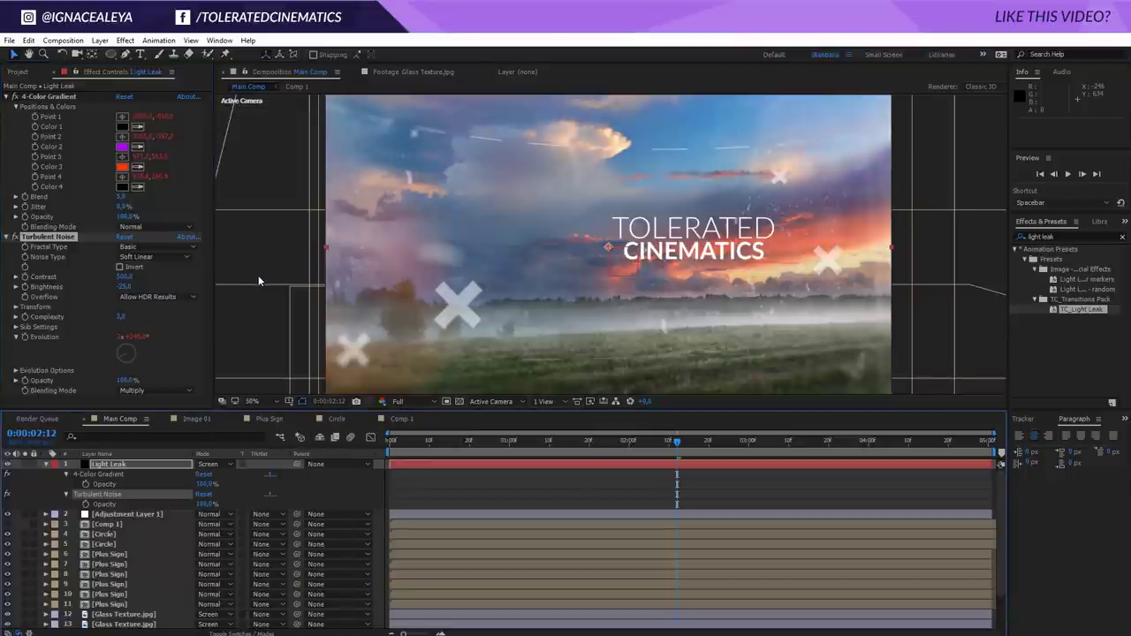
Step: Compare the frame with and without the Light Leak layer and preview the effect at several times up to 0:00:03:05
left_click(8, 464)
left_click(7, 464)
left_click(583, 451)
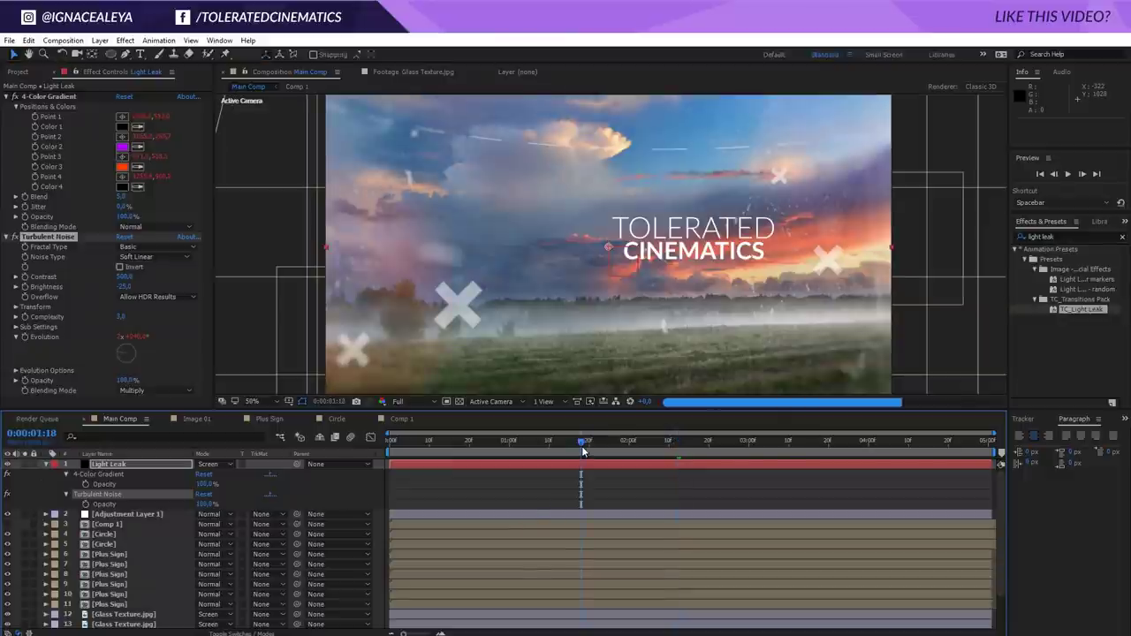
key("space")
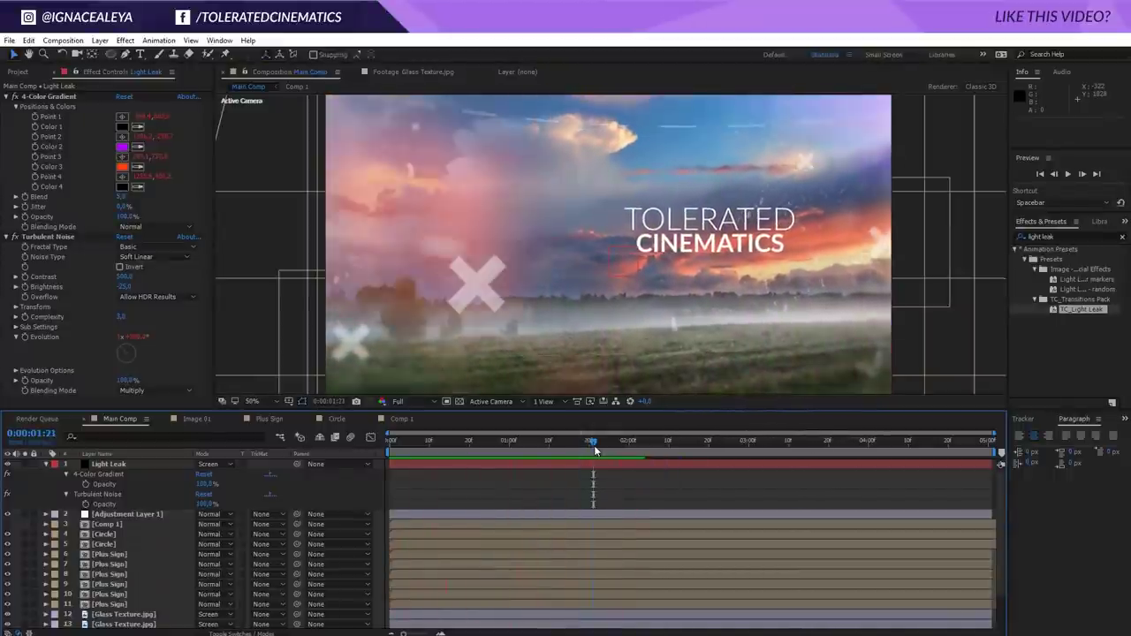
left_click_drag(612, 444, 769, 444)
left_click(774, 465)
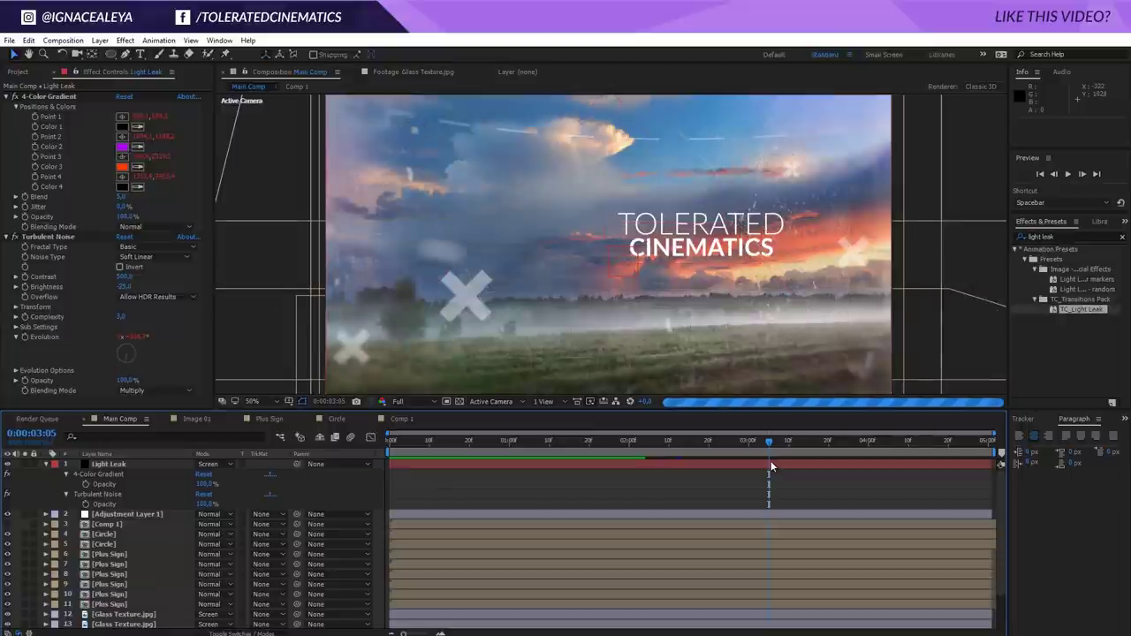
Step: Pre-compose all layers of Main Comp into a composition named Image Slide 01, moving all attributes
left_click(47, 465)
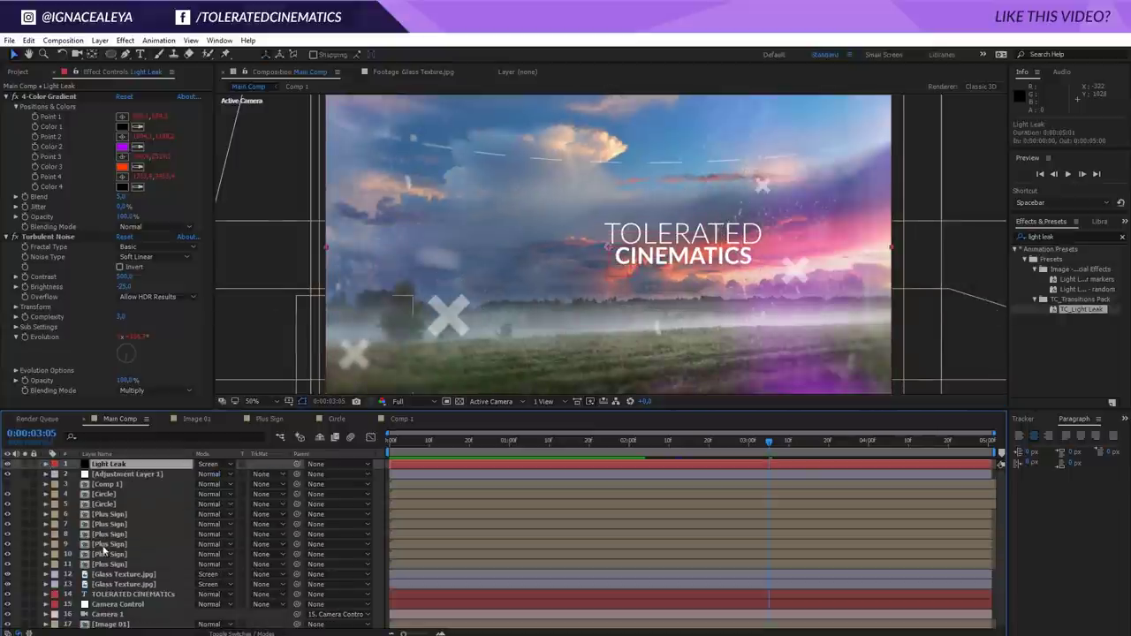
key("ctrl+a")
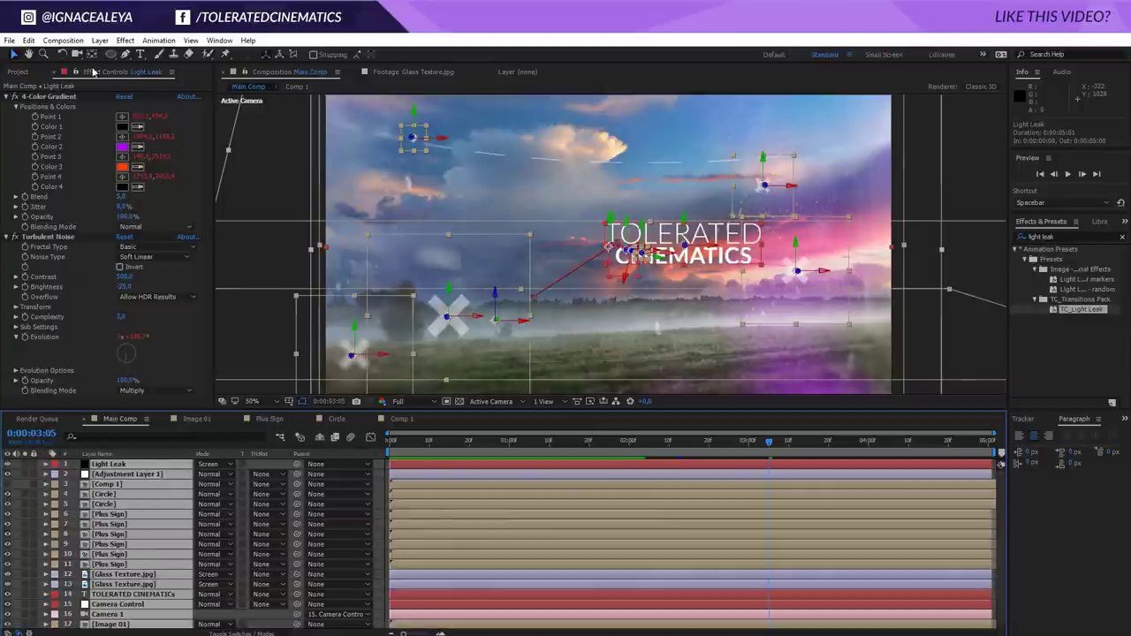
left_click(100, 41)
left_click(53, 475)
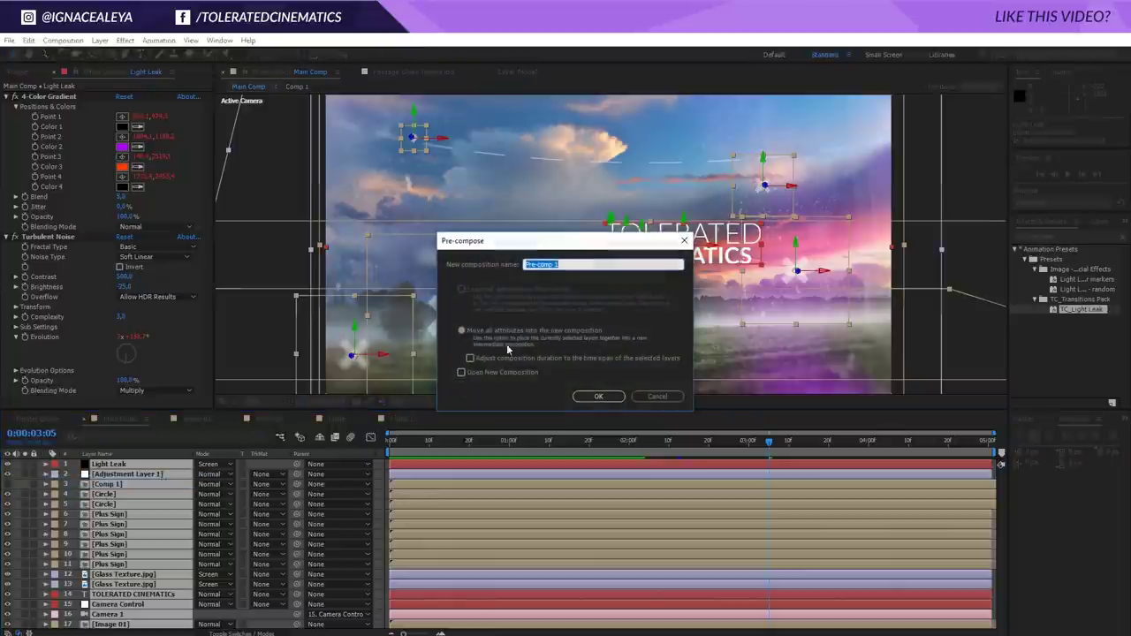
type("Image Slide 1")
key("BackSpace")
type("01")
key("Return")
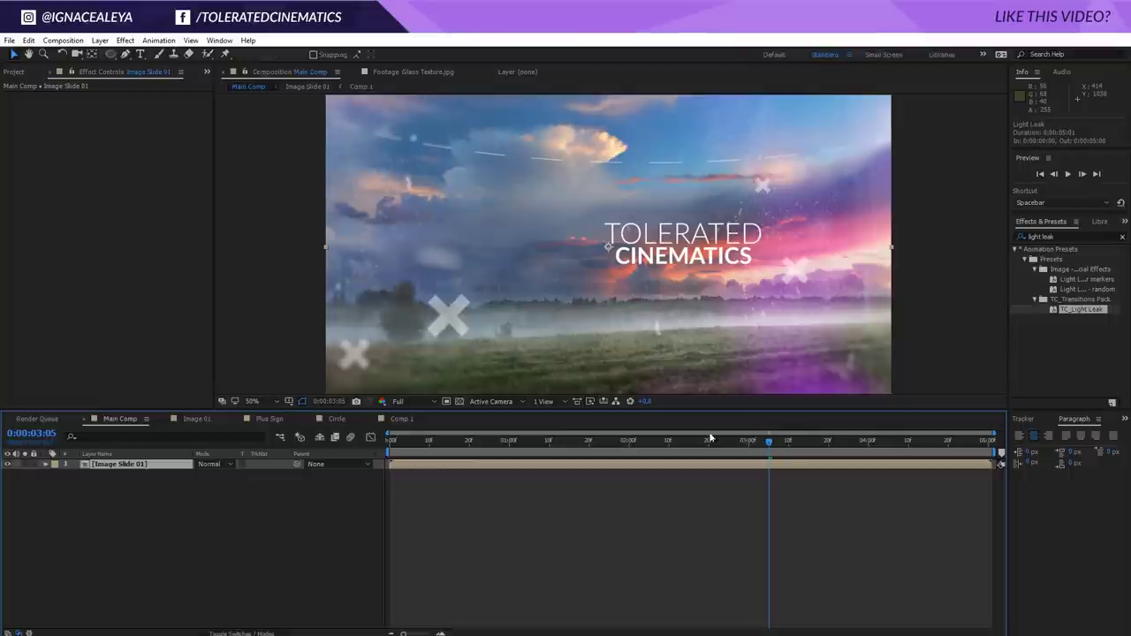
Step: Add a black solid above Image Slide 01 and set it as that layer's Alpha Matte
right_click(315, 572)
mouse_move(336, 444)
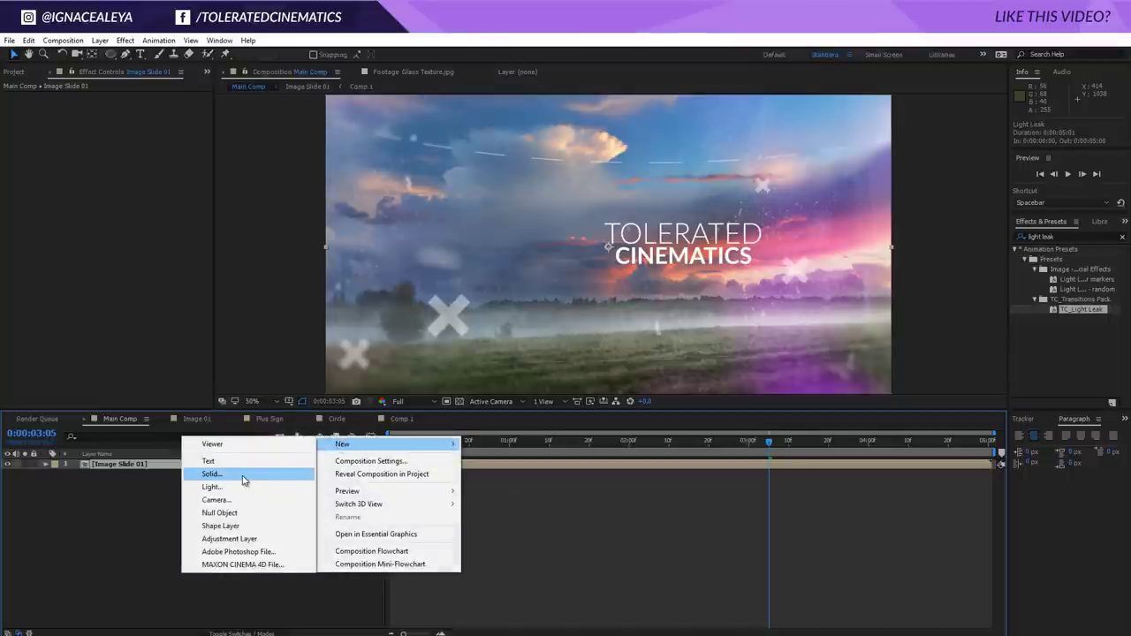
left_click(244, 476)
left_click(422, 379)
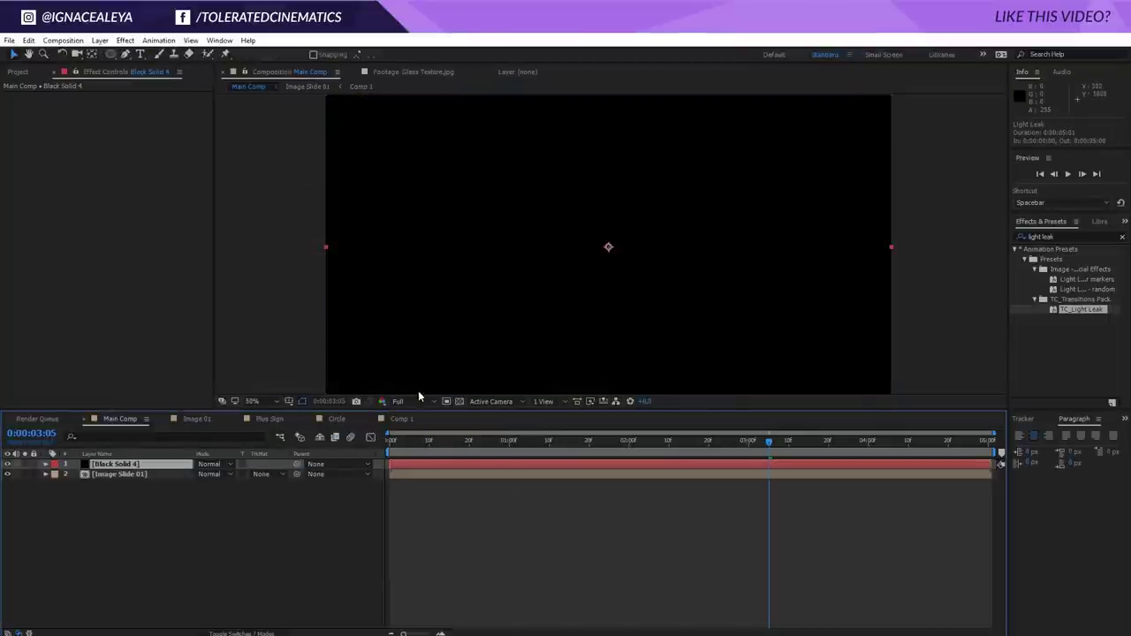
left_click(265, 474)
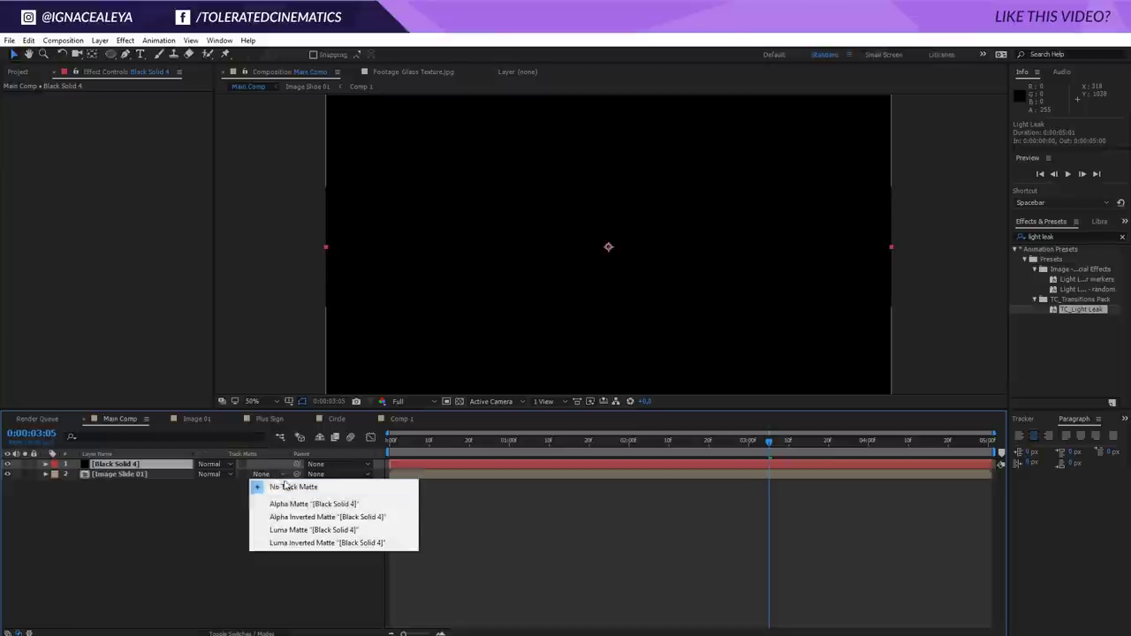
left_click(299, 507)
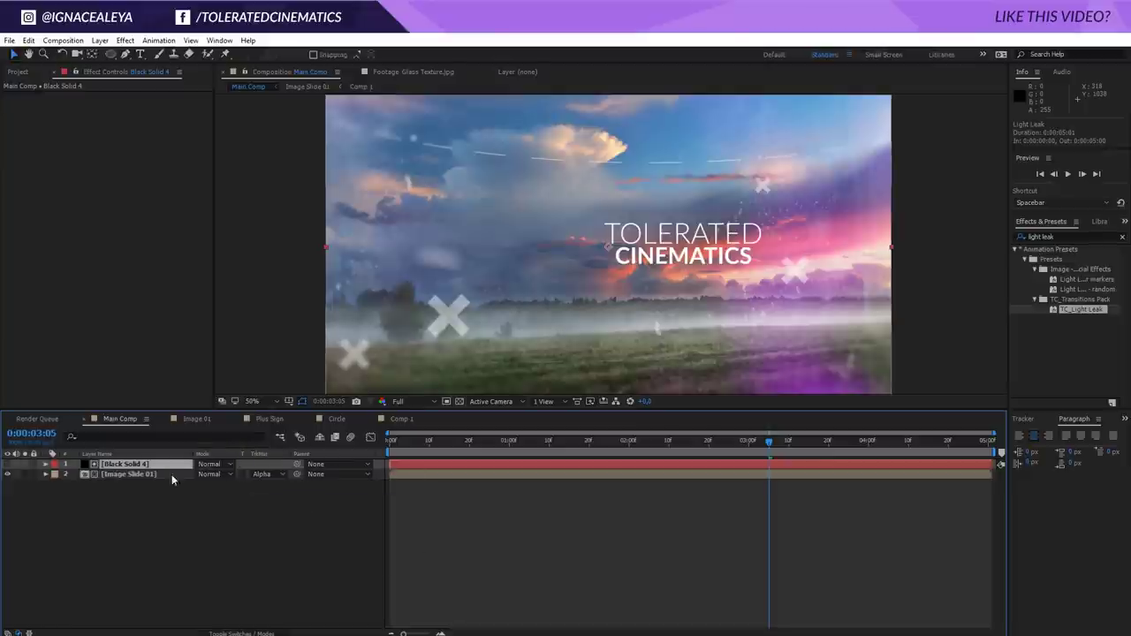
Step: Scale the black matte solid to about 153% by 165% and rotate it about -9.1°
key("comma")
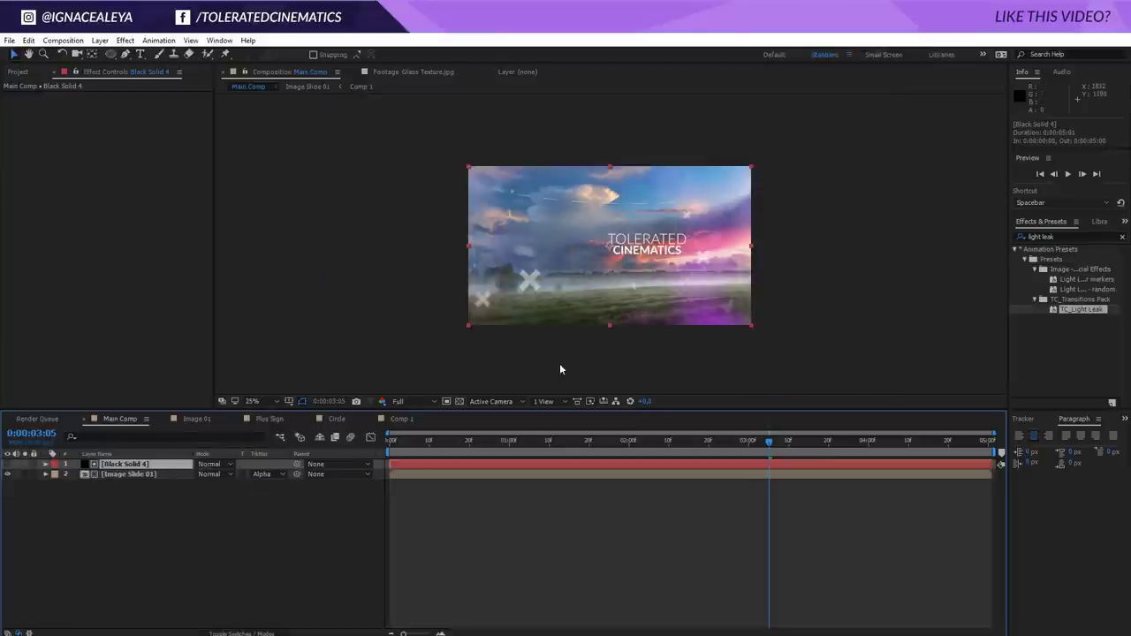
left_click_drag(751, 327, 820, 372)
key("w")
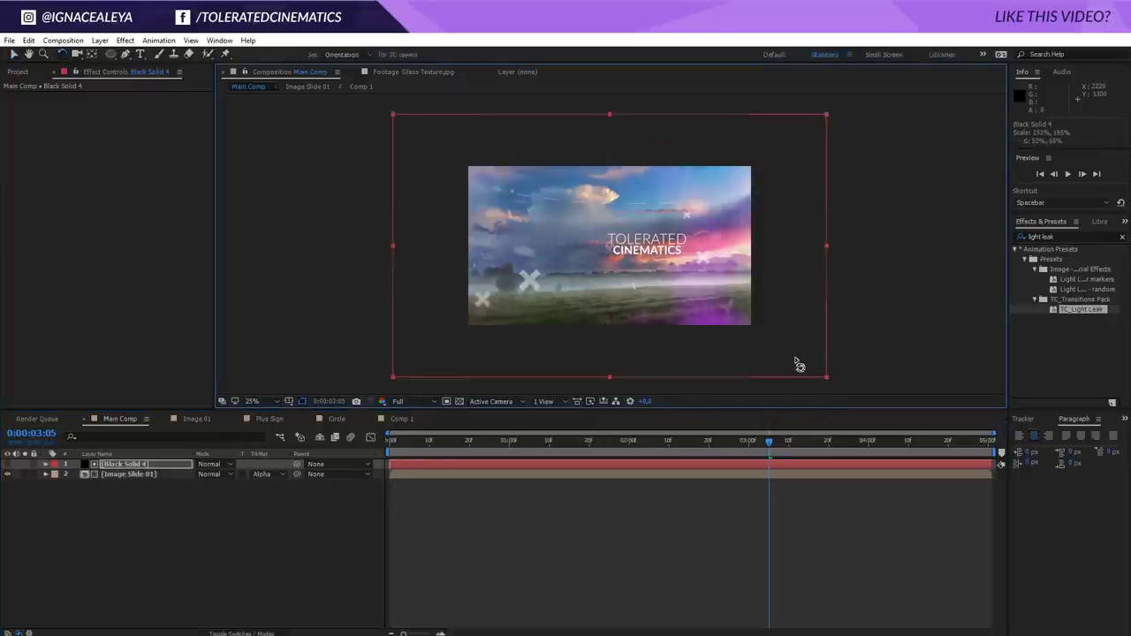
left_click_drag(800, 364, 812, 328)
Step: Keyframe the matte solid's position at 0:00:03:05 and move it up out of frame to about 508, -1116 at 0:00:04:00
key("p")
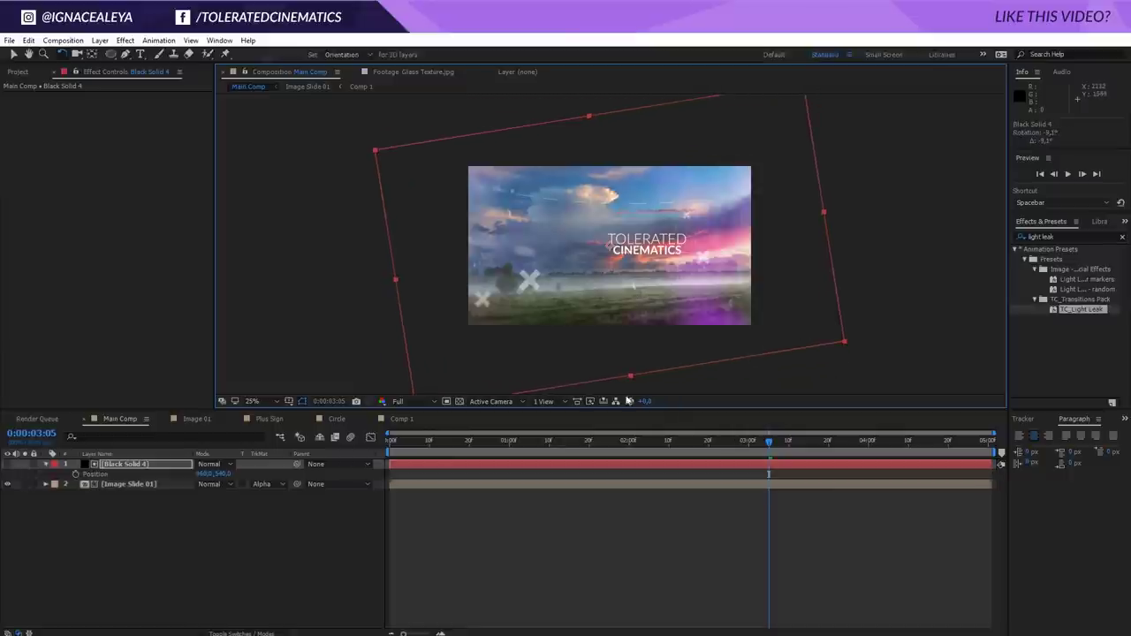
left_click(76, 475)
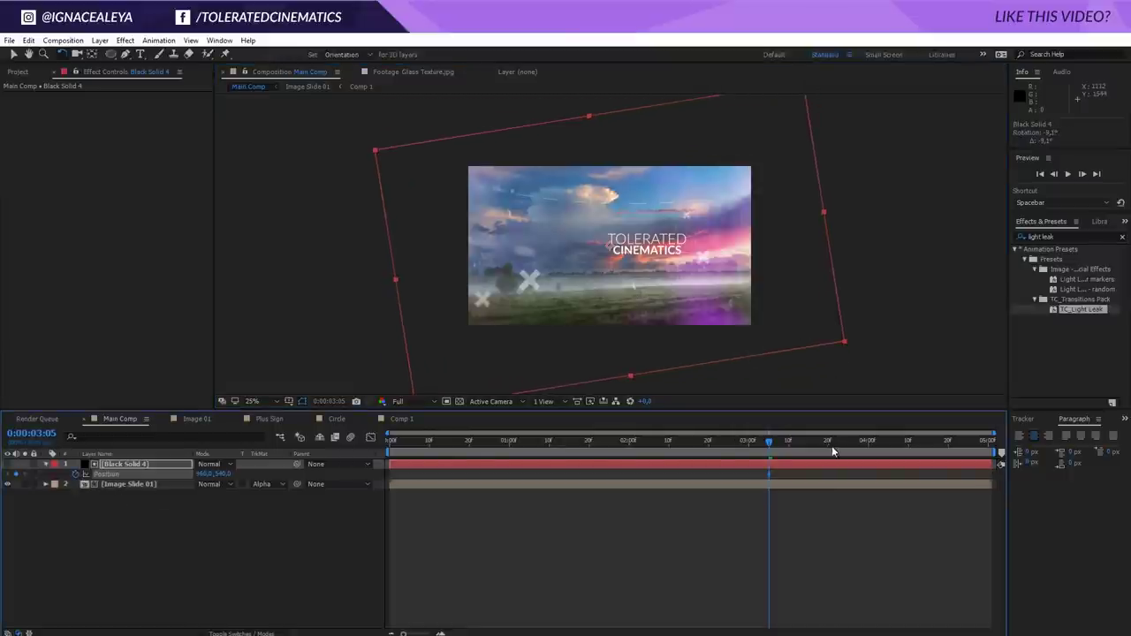
left_click(869, 447)
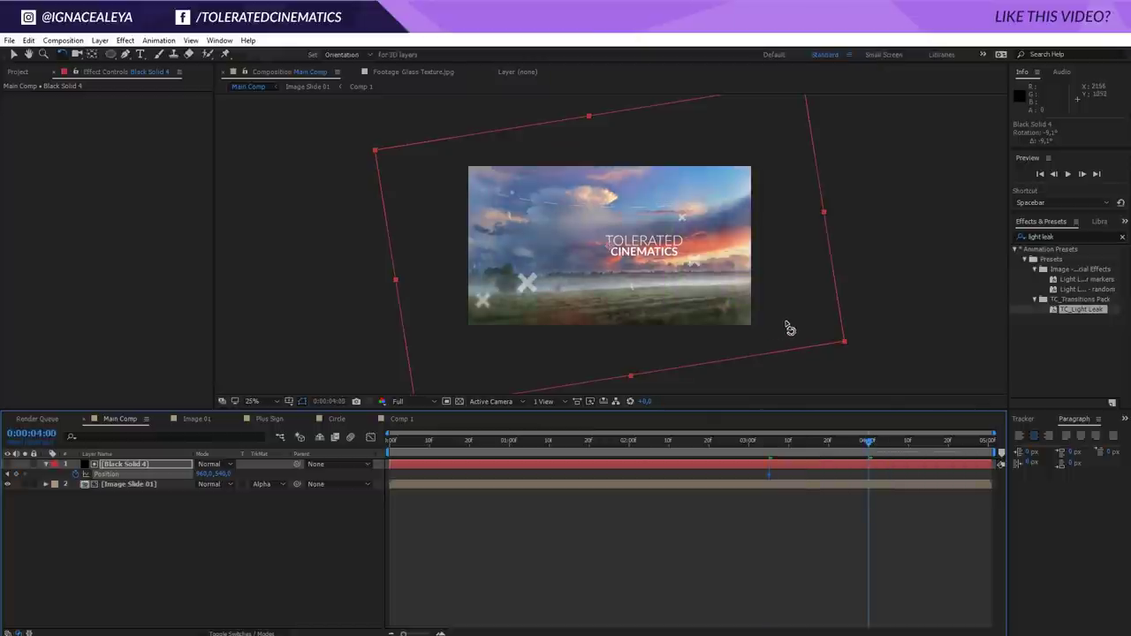
key("v")
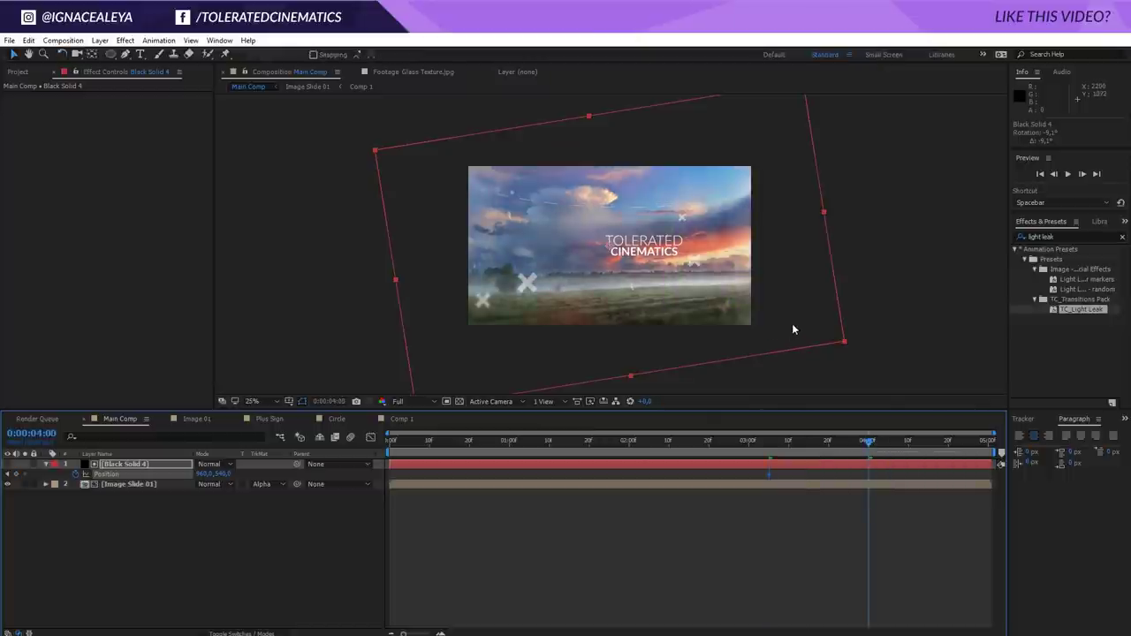
left_click_drag(796, 328, 735, 84)
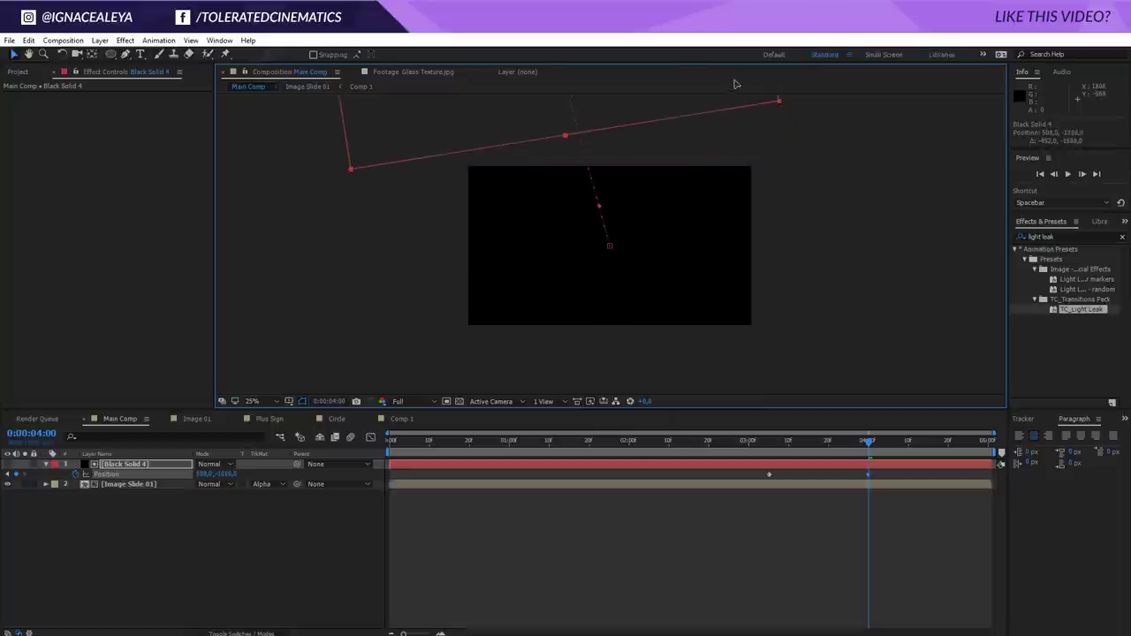
left_click_drag(869, 442, 801, 446)
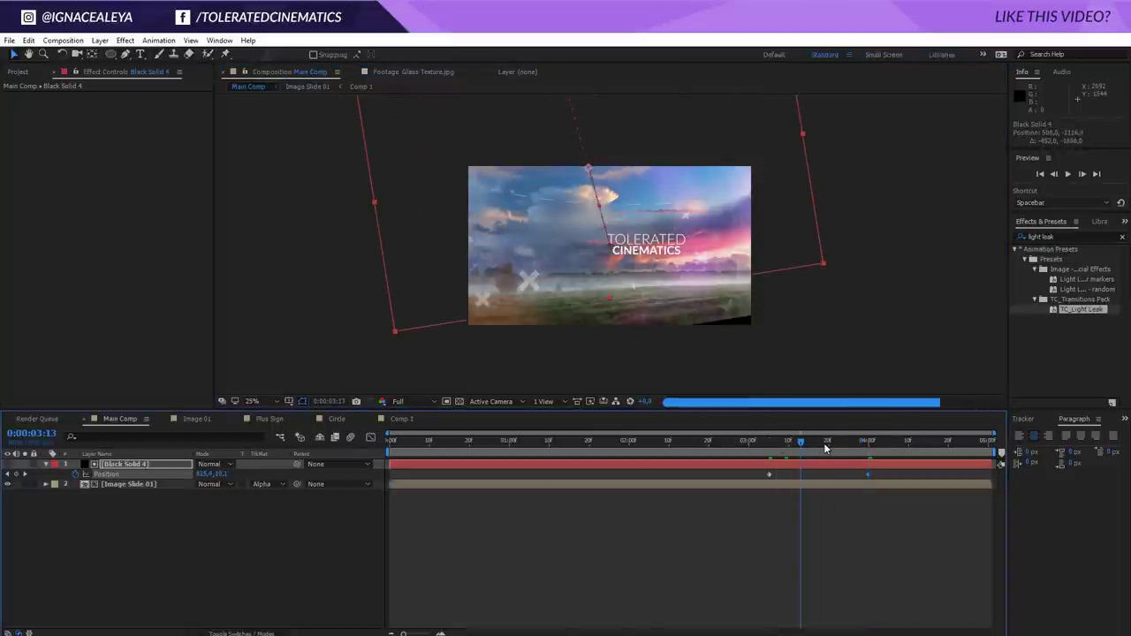
left_click(826, 449)
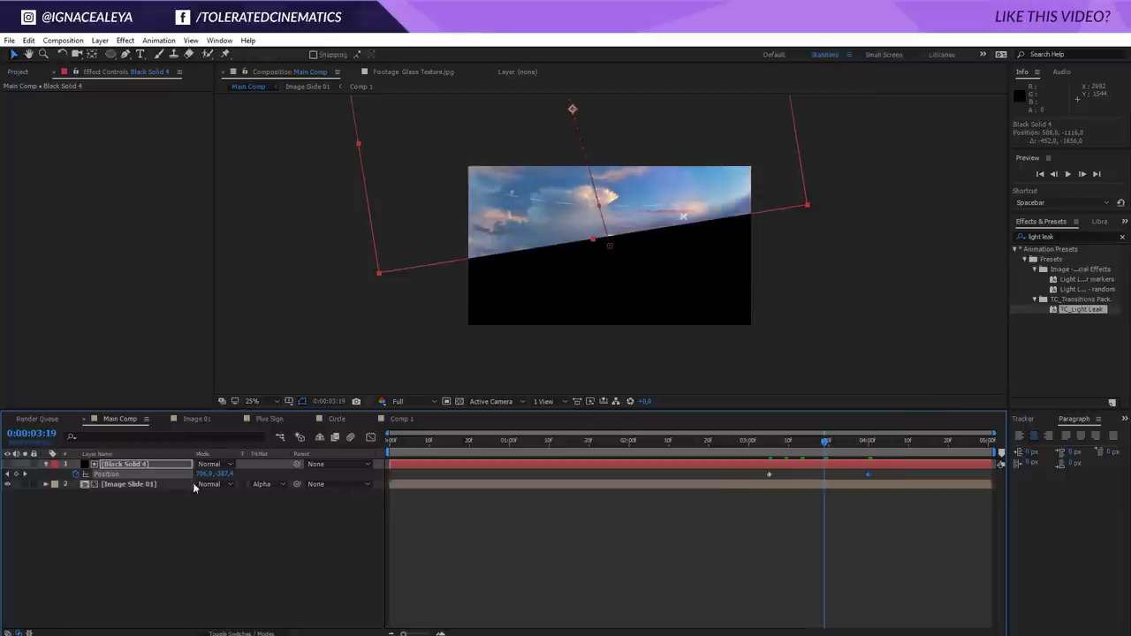
Step: Pre-compose the matte solid and Image Slide 01 into a composition named Final Image 01
left_click_drag(113, 530, 267, 464)
left_click(102, 42)
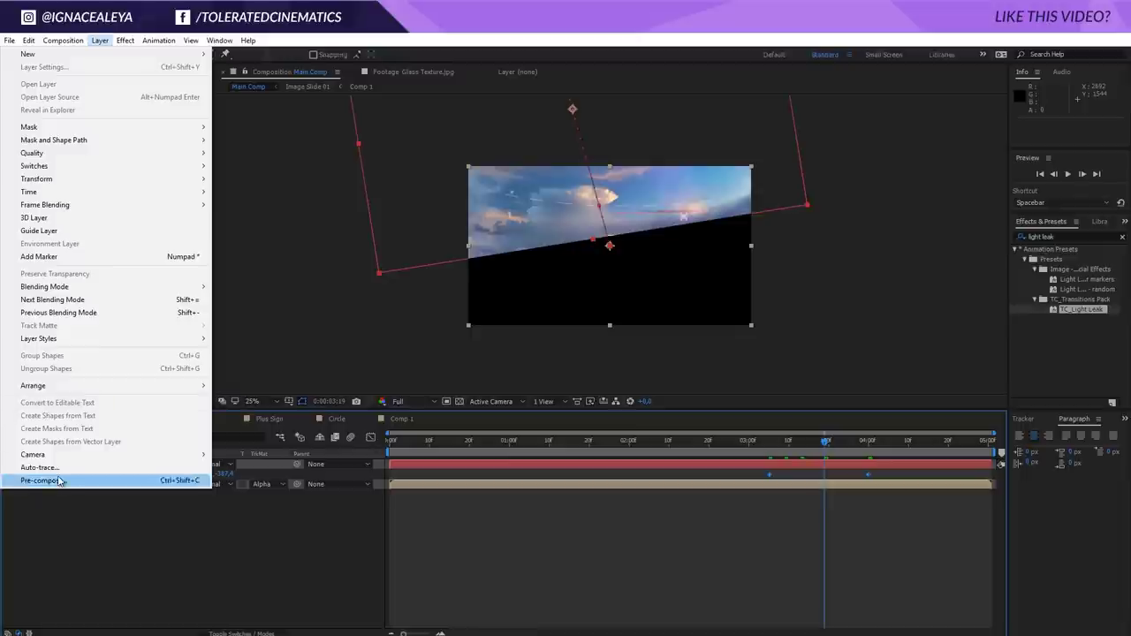
left_click(106, 548)
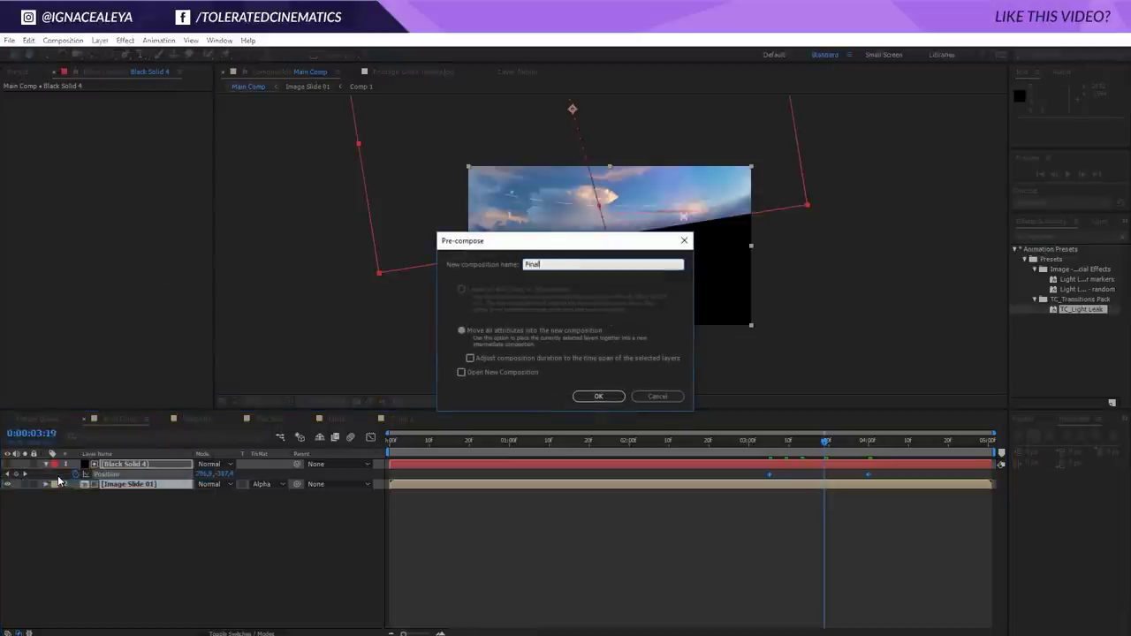
type("Final Image 01")
key("Return")
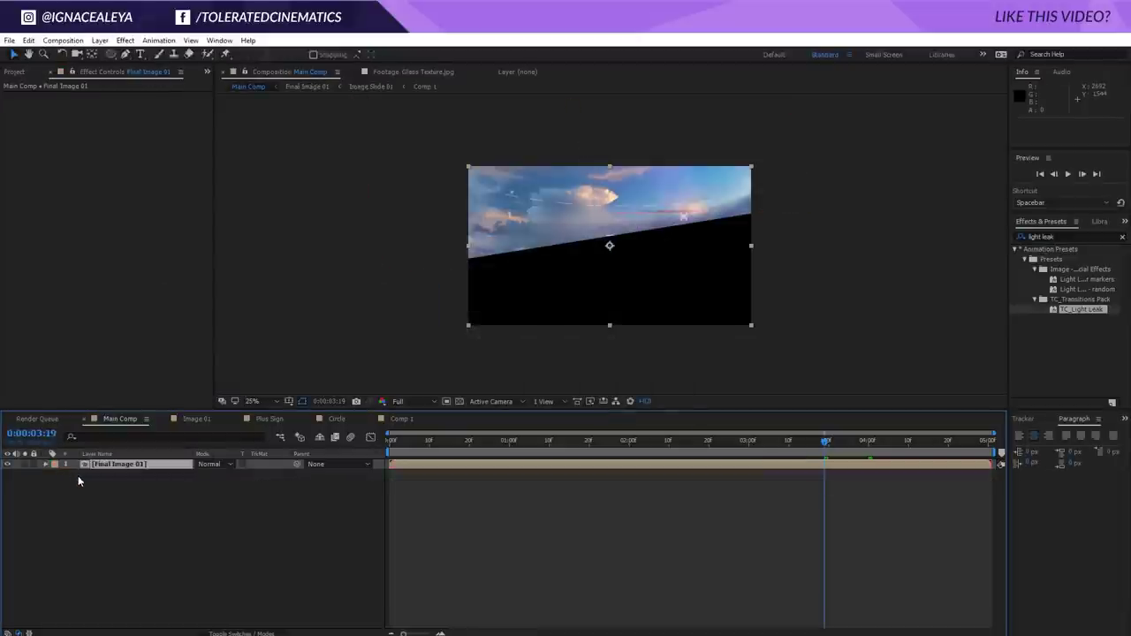
Step: Duplicate Final Image 01 and shift the lower copy to start at 0:00:03:17, checking the overlap
key("ctrl+d")
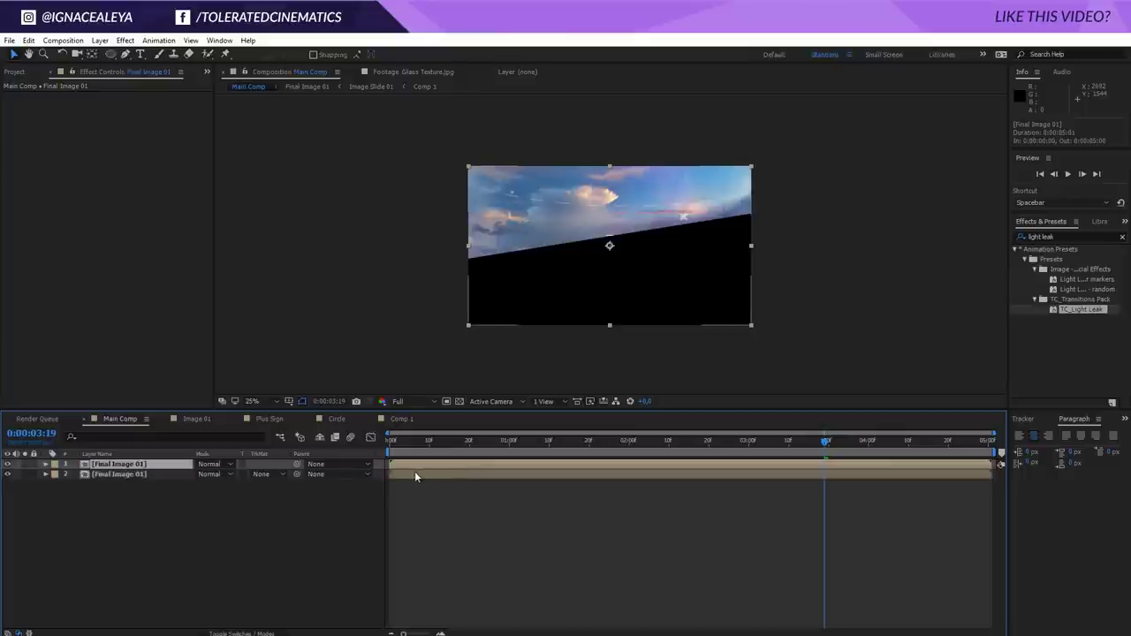
left_click_drag(396, 475, 809, 444)
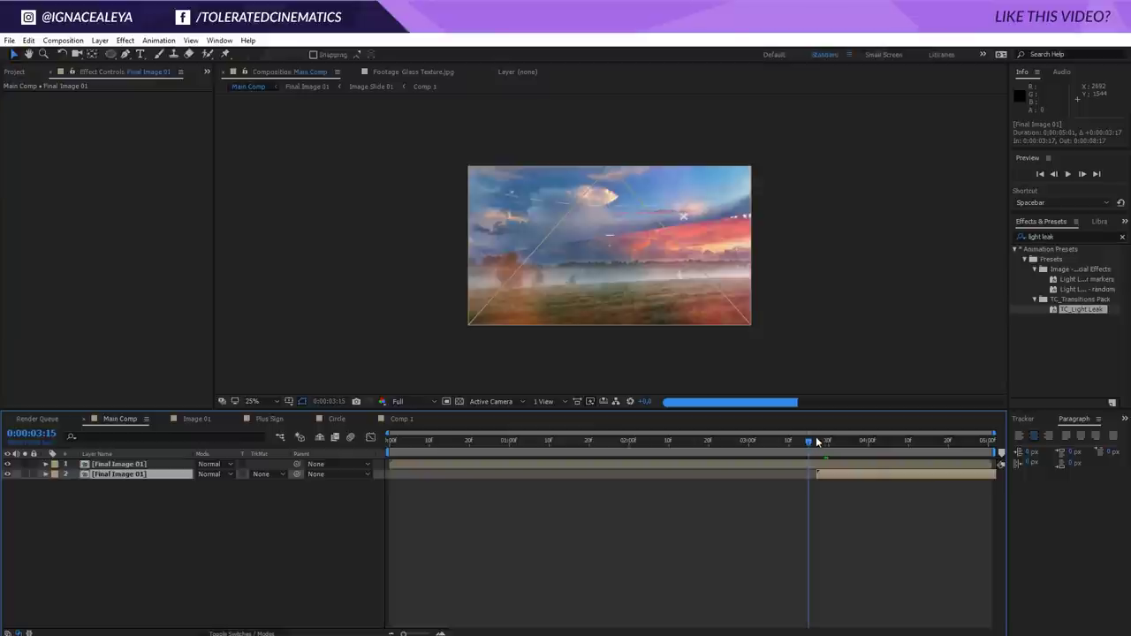
left_click(830, 443)
left_click_drag(830, 442, 905, 450)
Step: Set the work area start to 0:00:02:21 and preview the transition between the two Final Image 01 layers
left_click(712, 442)
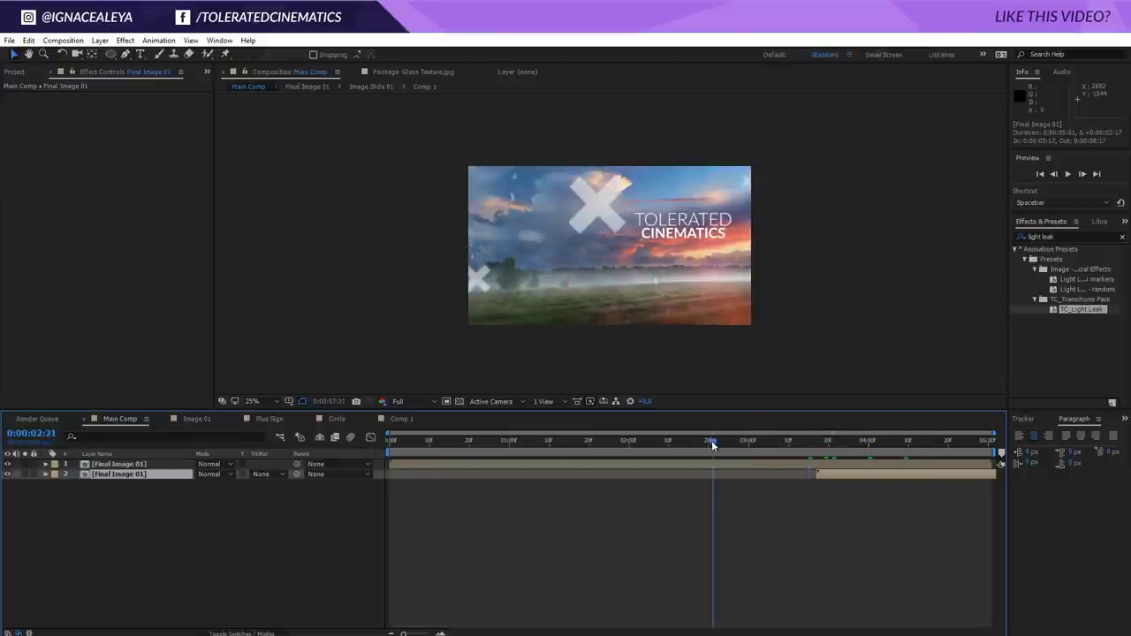
key("b")
left_click(878, 565)
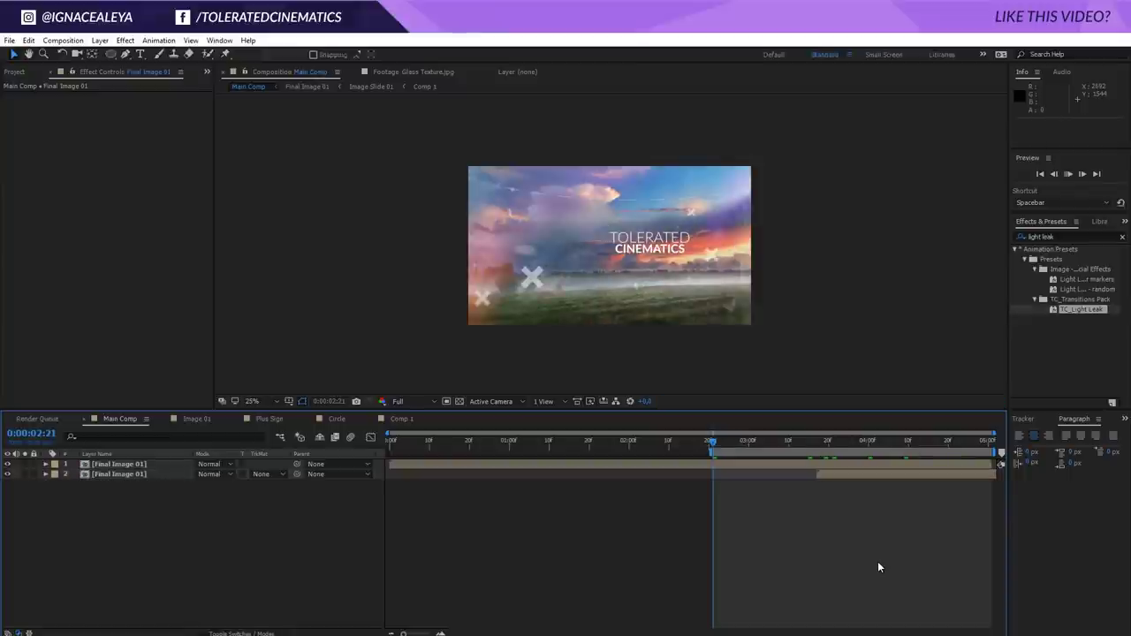
key("space")
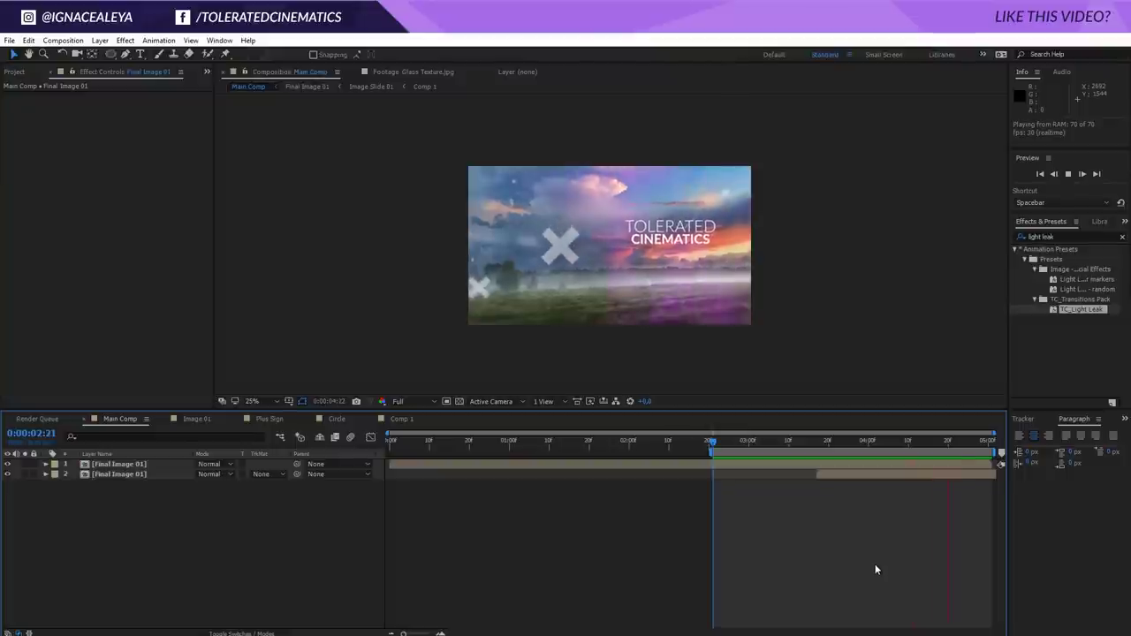
left_click(807, 443)
left_click_drag(806, 443, 780, 454)
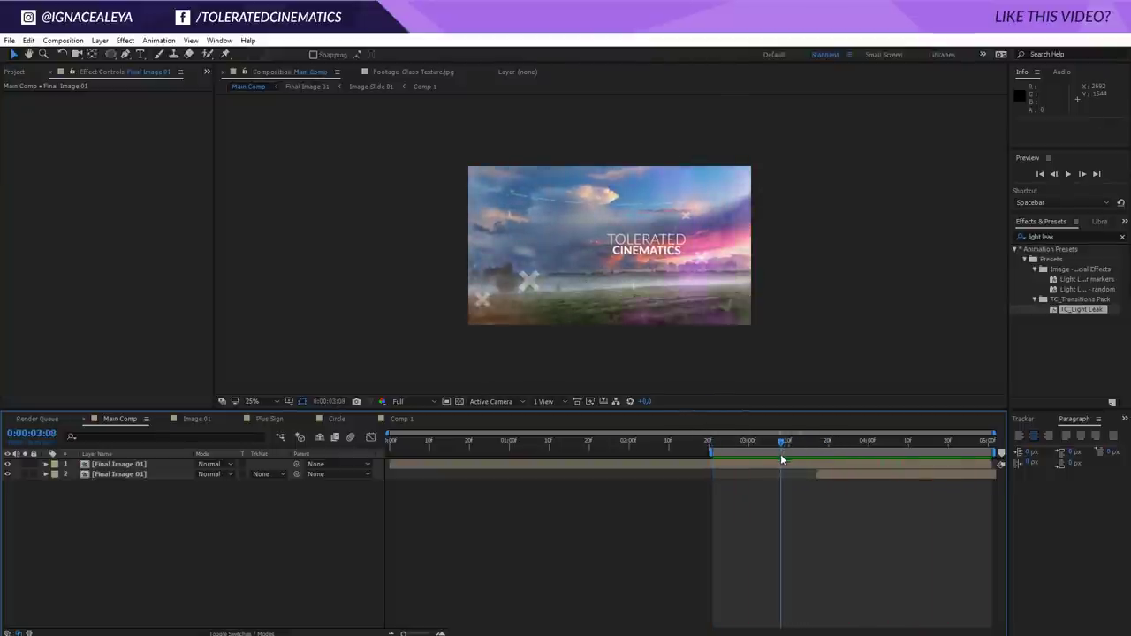